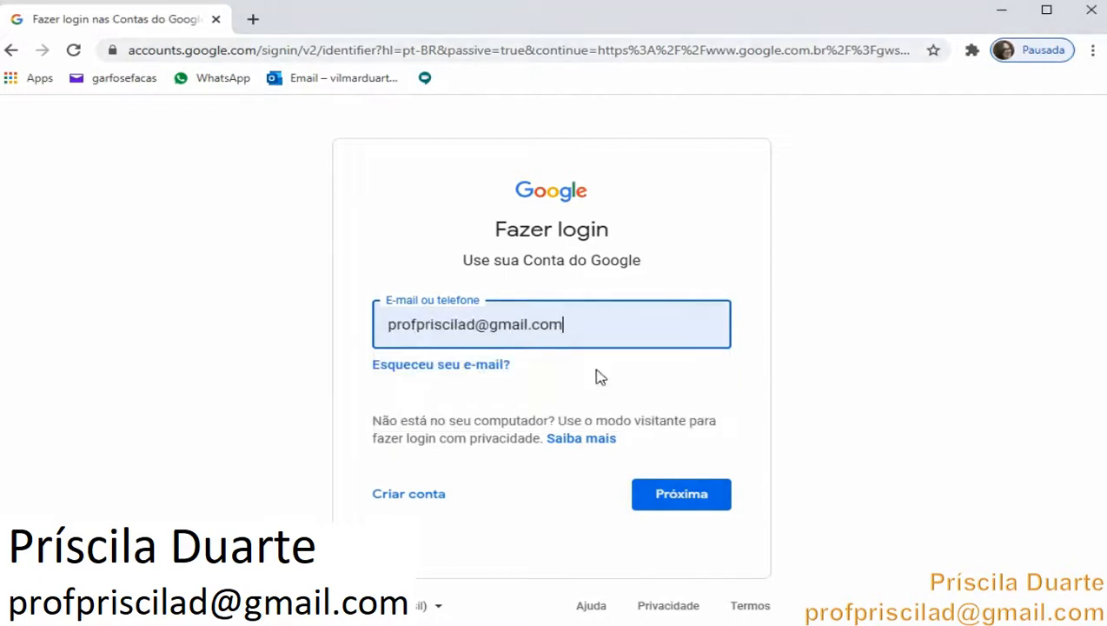
Sign in to the Google account by confirming the e-mail and entering the account password
click(645, 493)
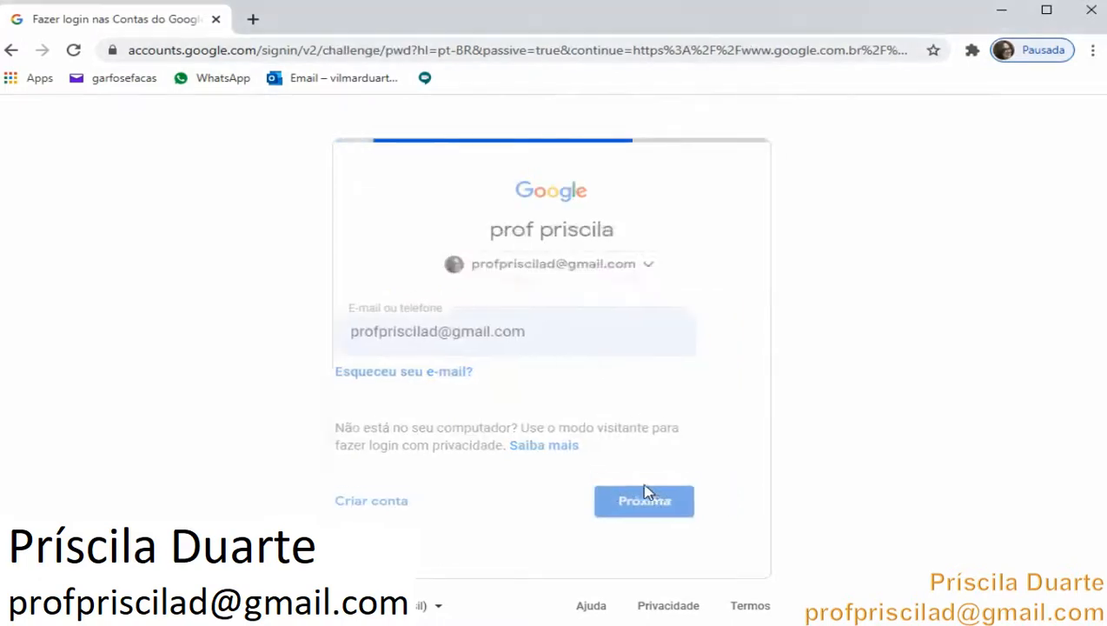
text(••••••)
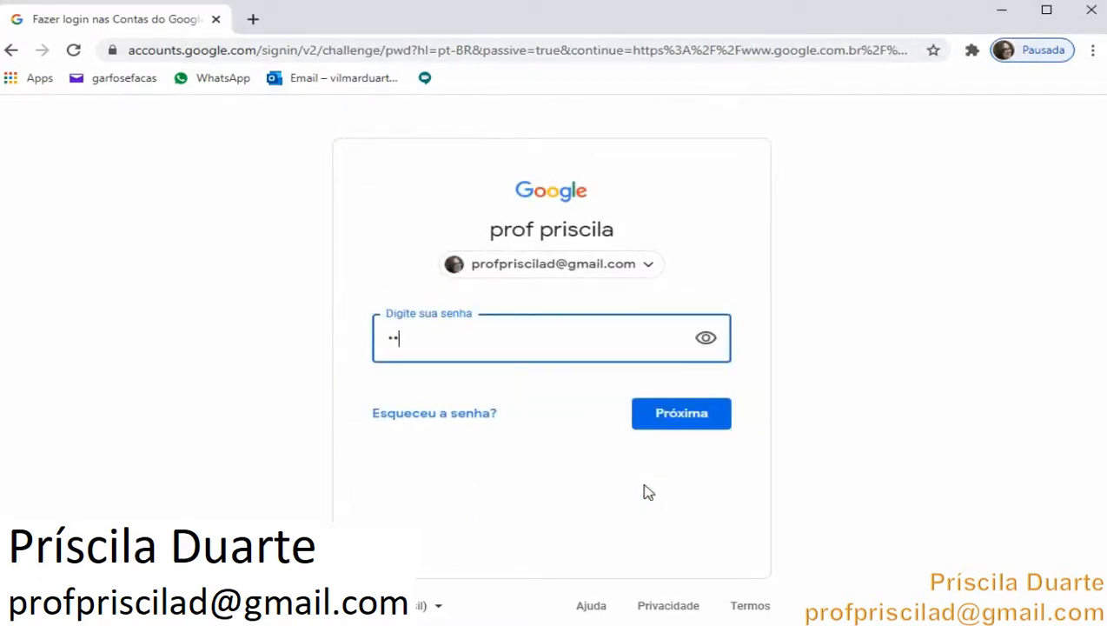
text(•••••)
click(686, 427)
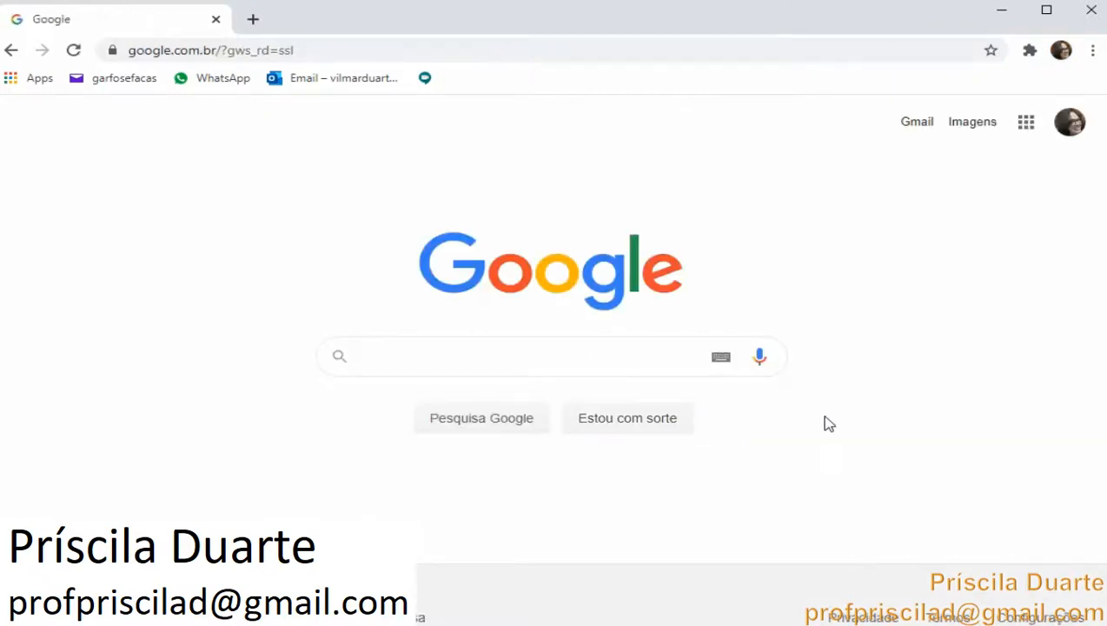
Open Google Drive from the Google apps launcher
click(1032, 128)
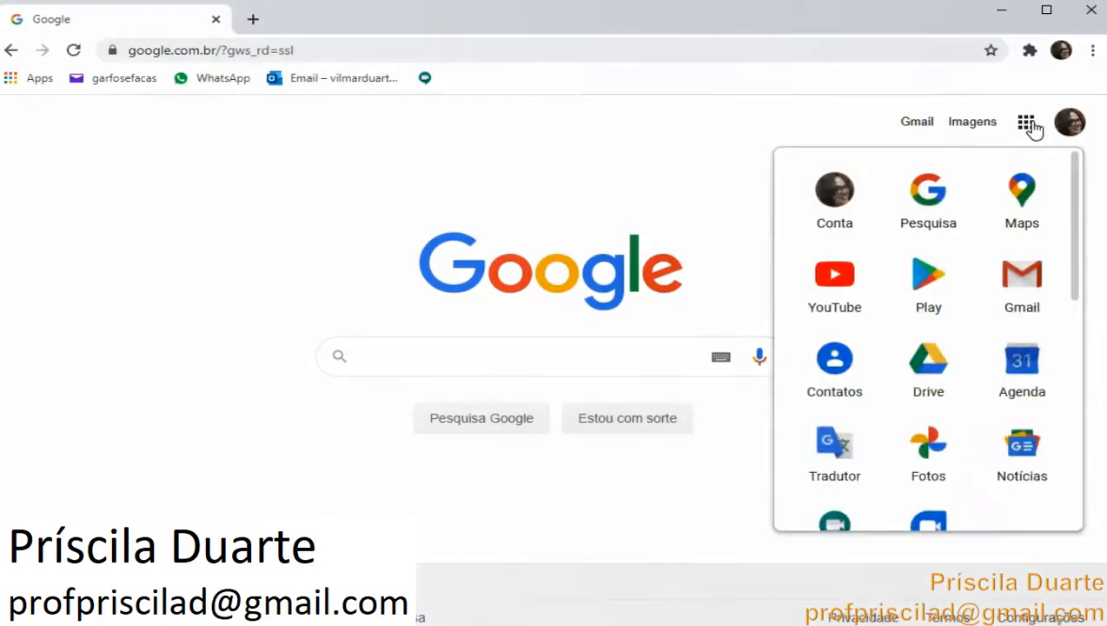
click(931, 366)
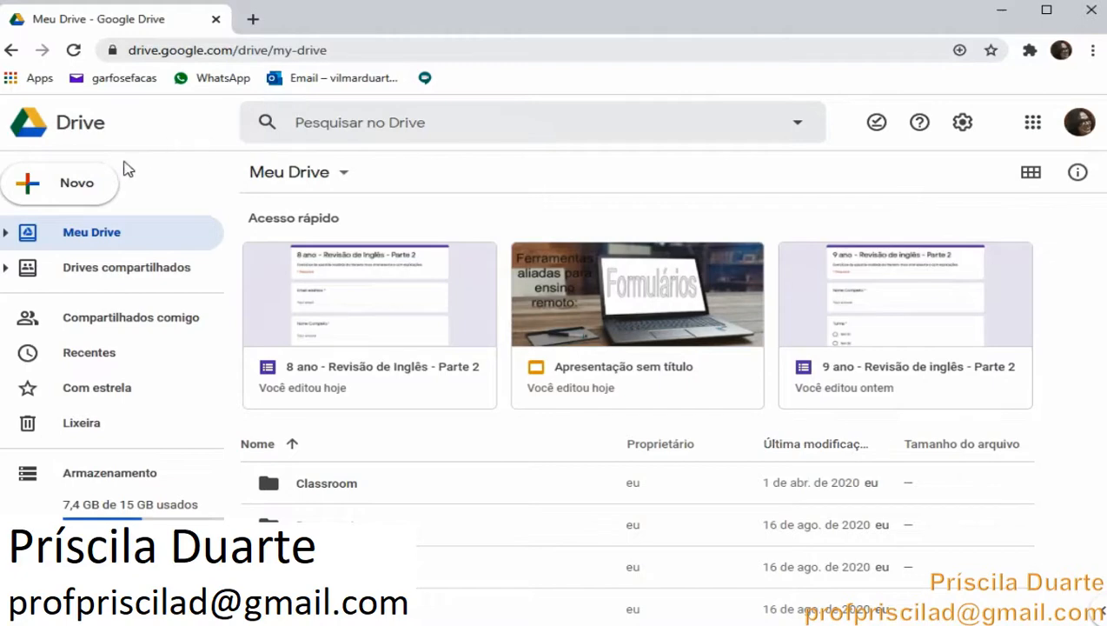
click(80, 184)
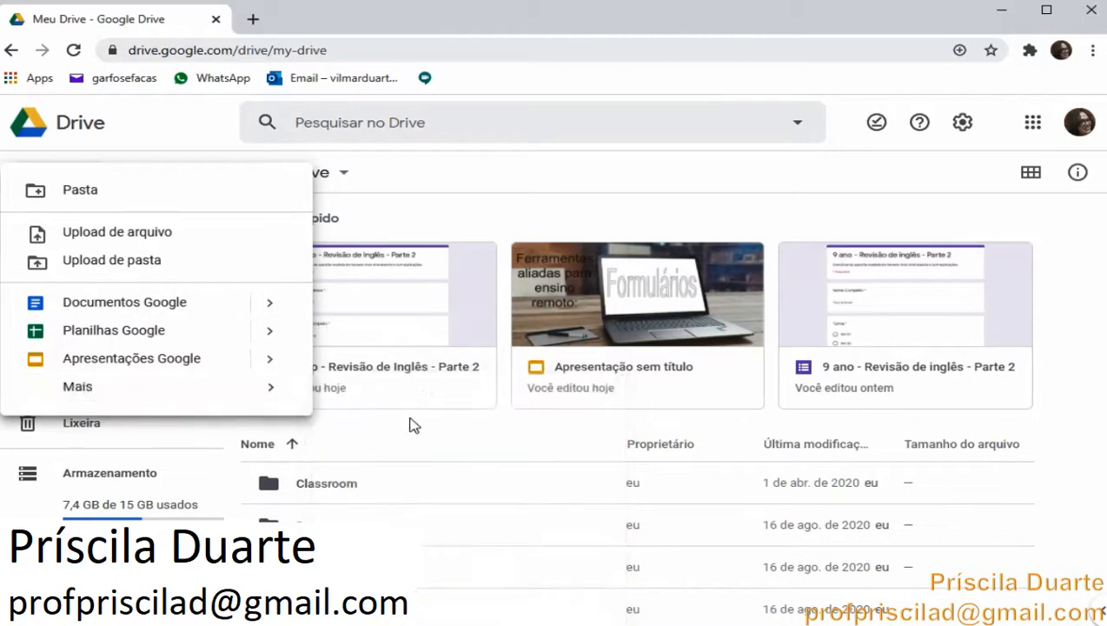
mouse_move(276, 391)
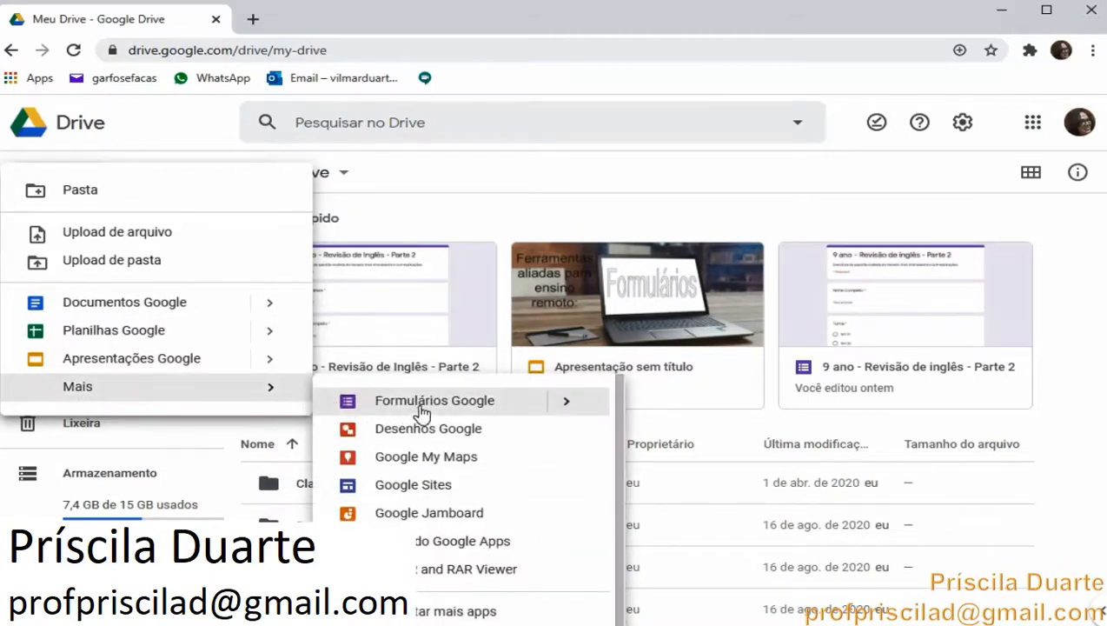
click(424, 407)
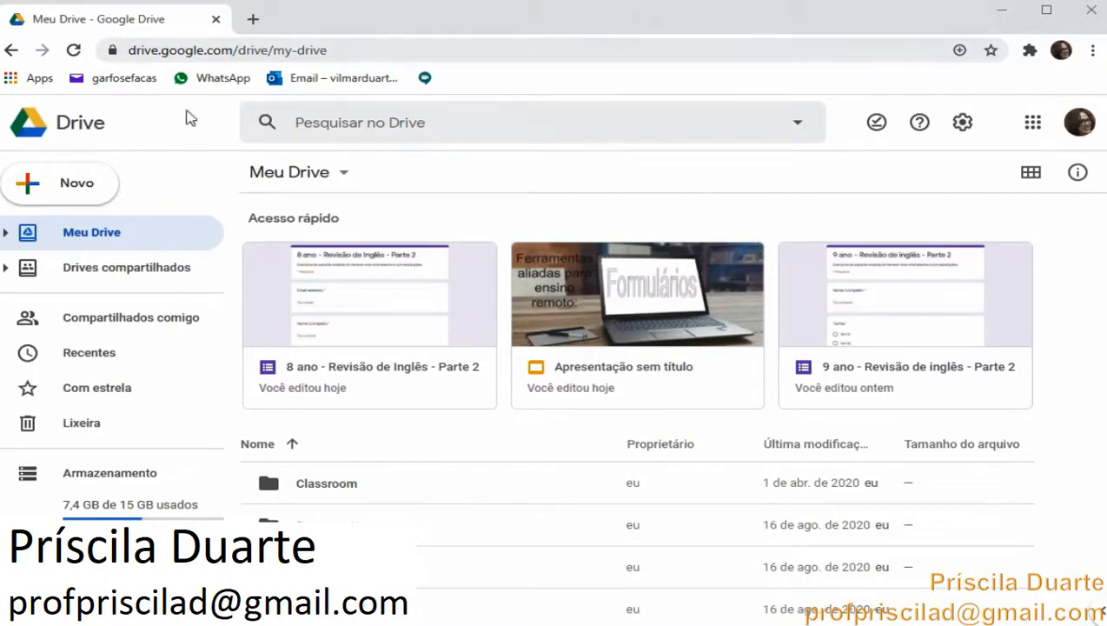
Create a new Google Form based on a template from the Drive's new-item options
click(80, 177)
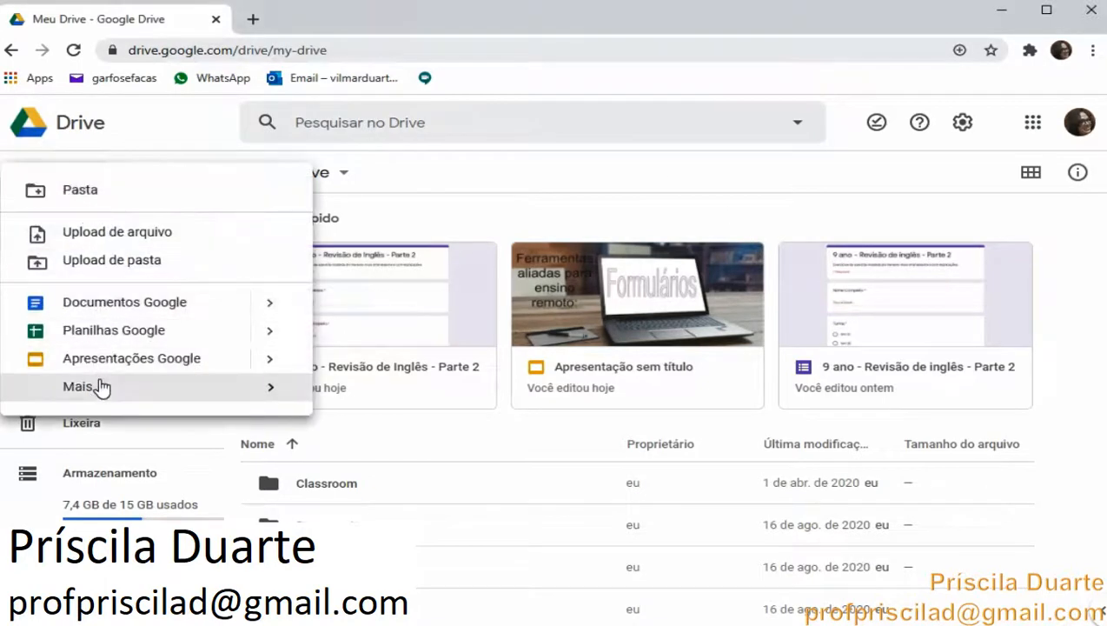
mouse_move(106, 388)
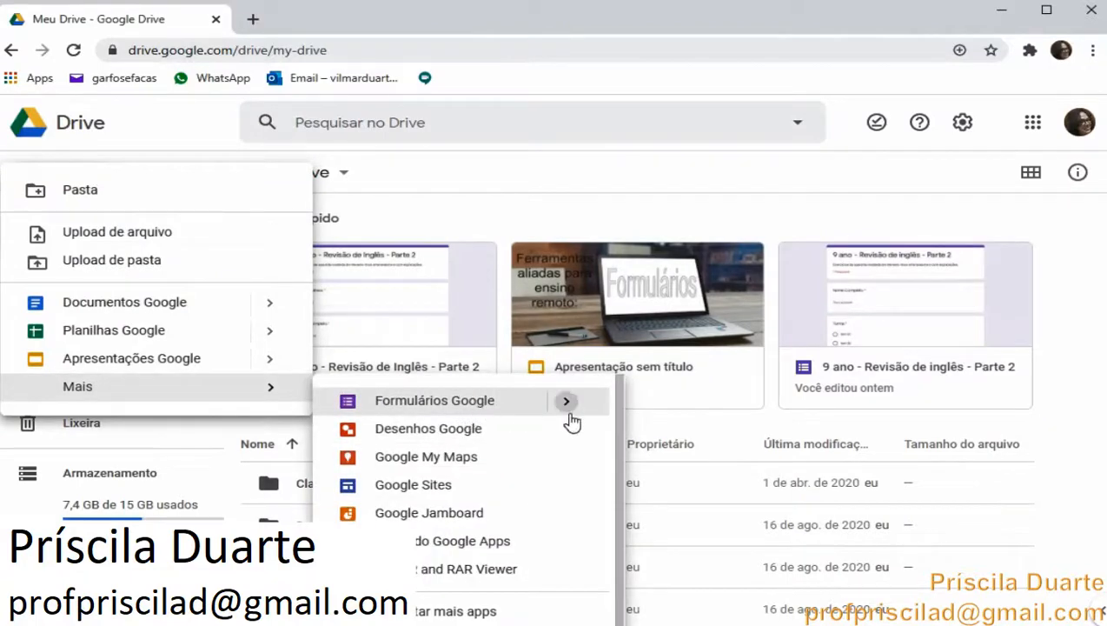
mouse_move(570, 409)
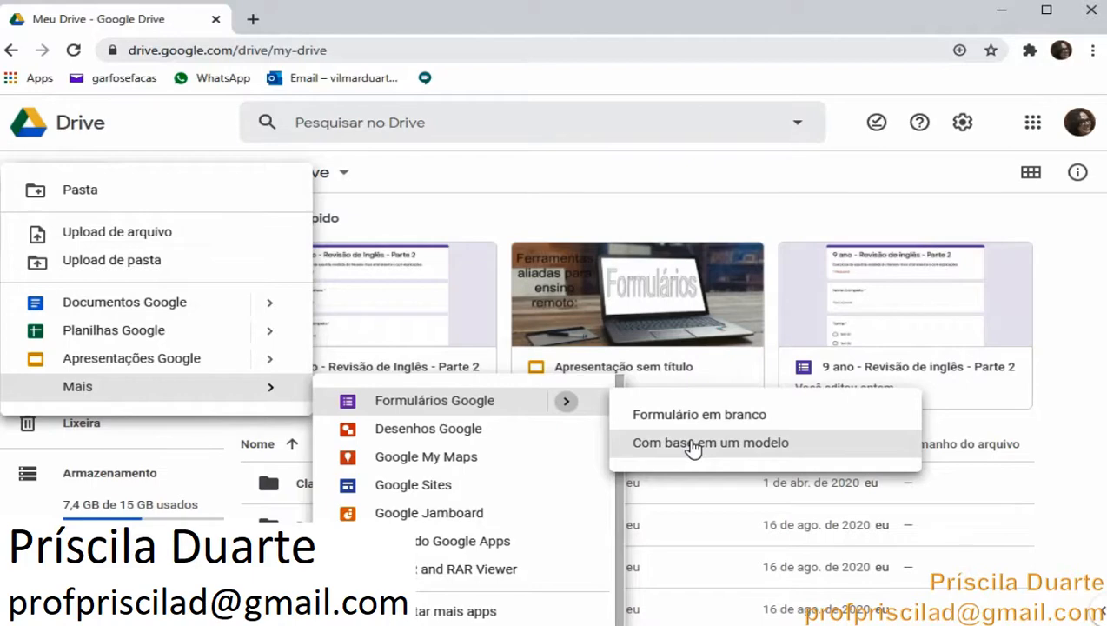
click(694, 443)
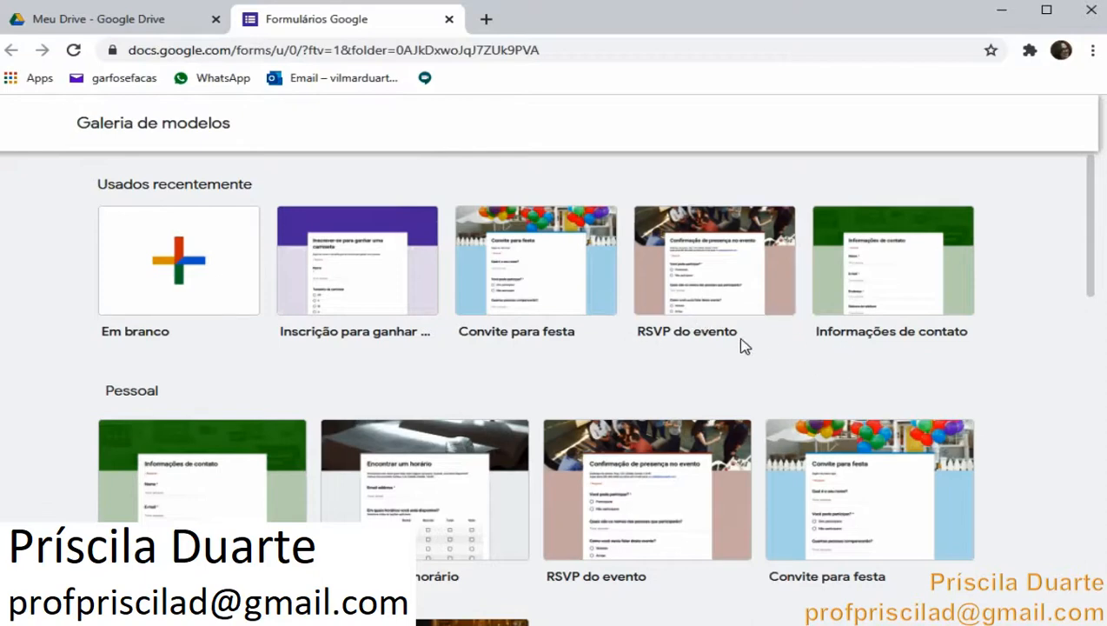
Browse the template gallery through its Pessoal, Trabalho and Educação categories
scroll(422, 424, down, 2)
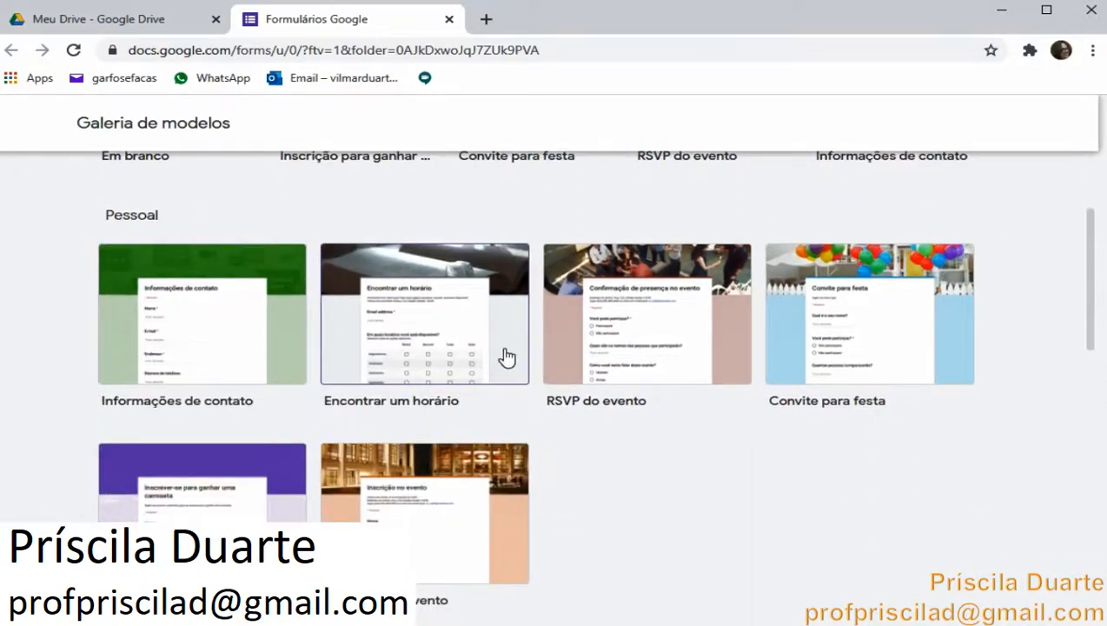
scroll(618, 362, down, 1)
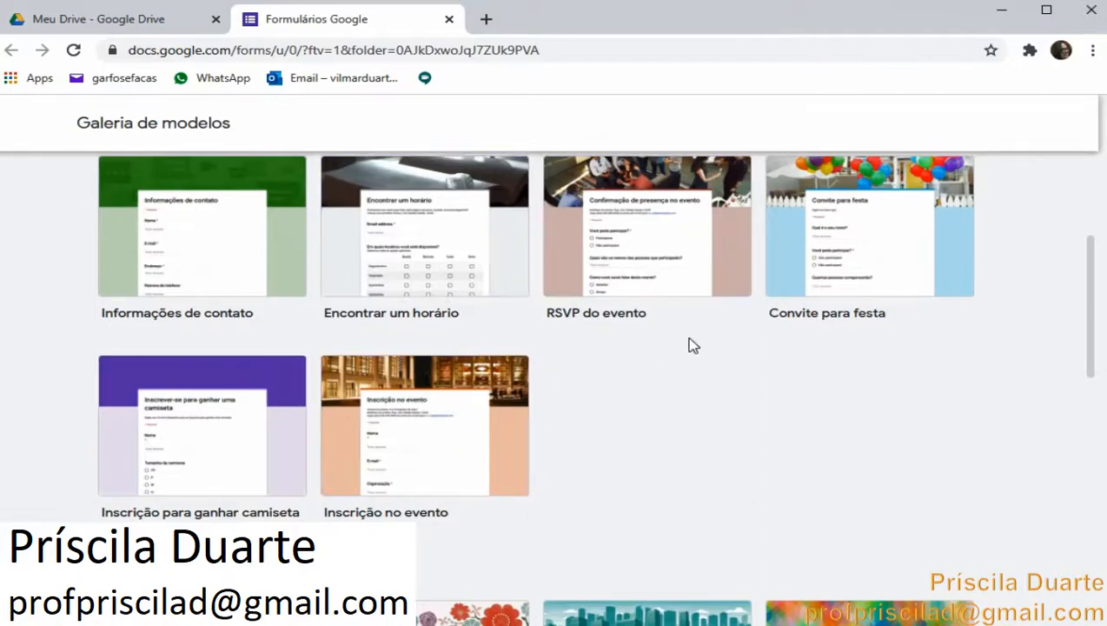
scroll(674, 355, up, 1)
scroll(670, 358, up, 2)
scroll(670, 358, down, 6)
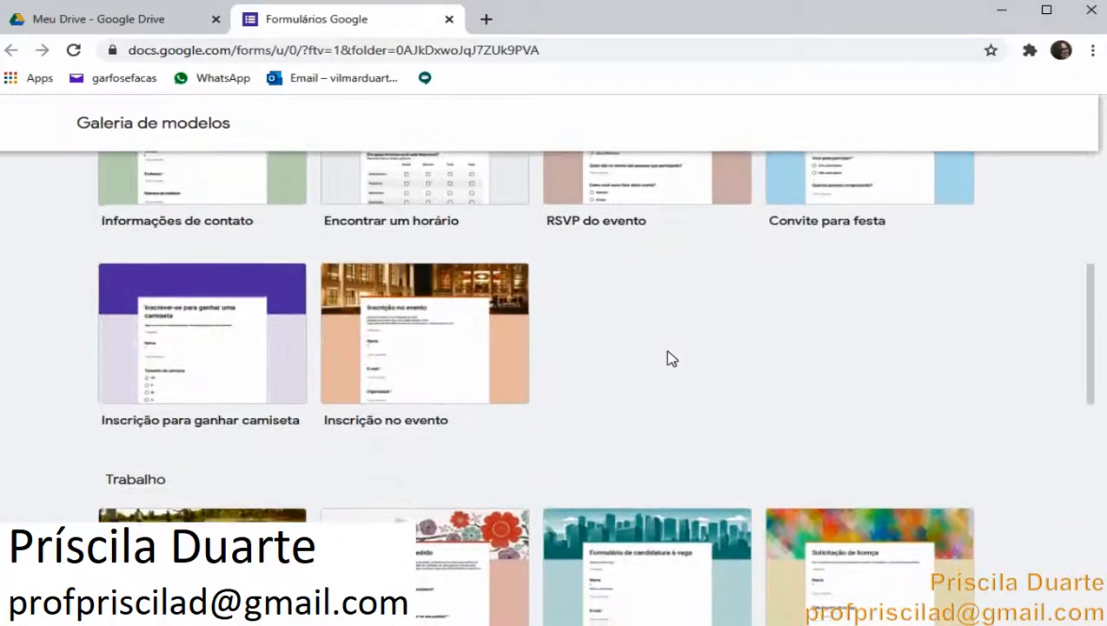
scroll(671, 359, down, 2)
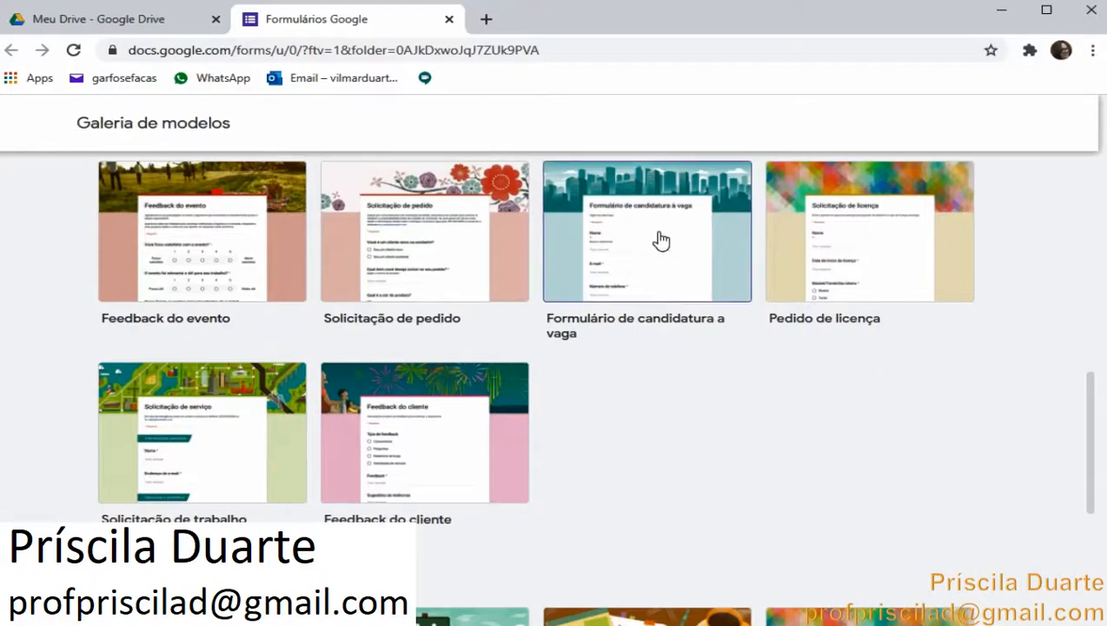
scroll(661, 240, down, 6)
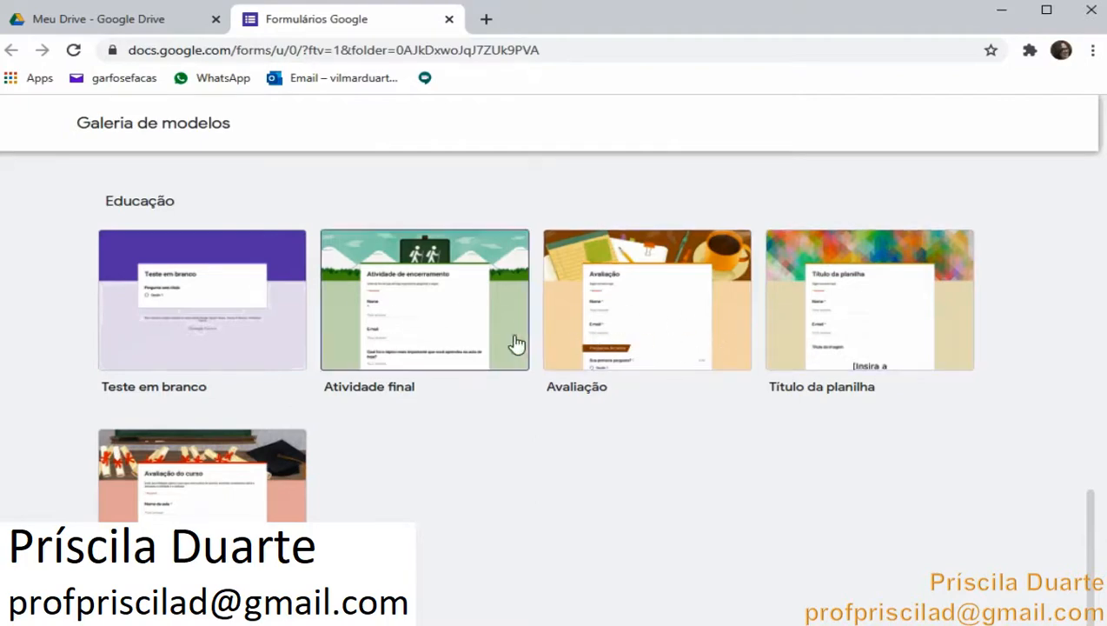
scroll(451, 339, up, 4)
scroll(451, 339, up, 5)
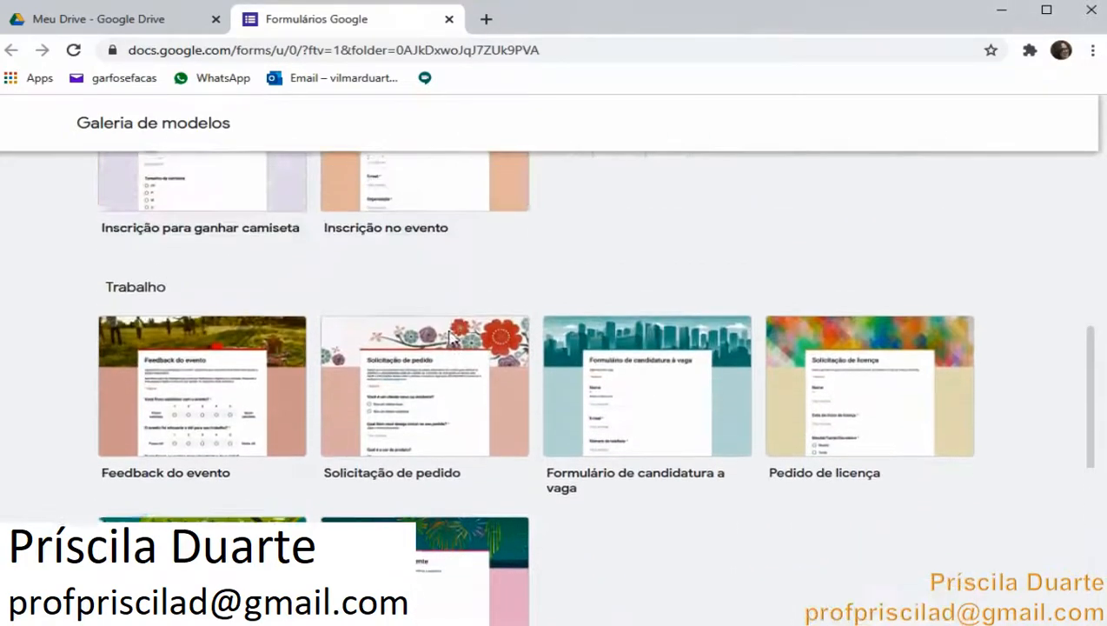
scroll(451, 339, up, 5)
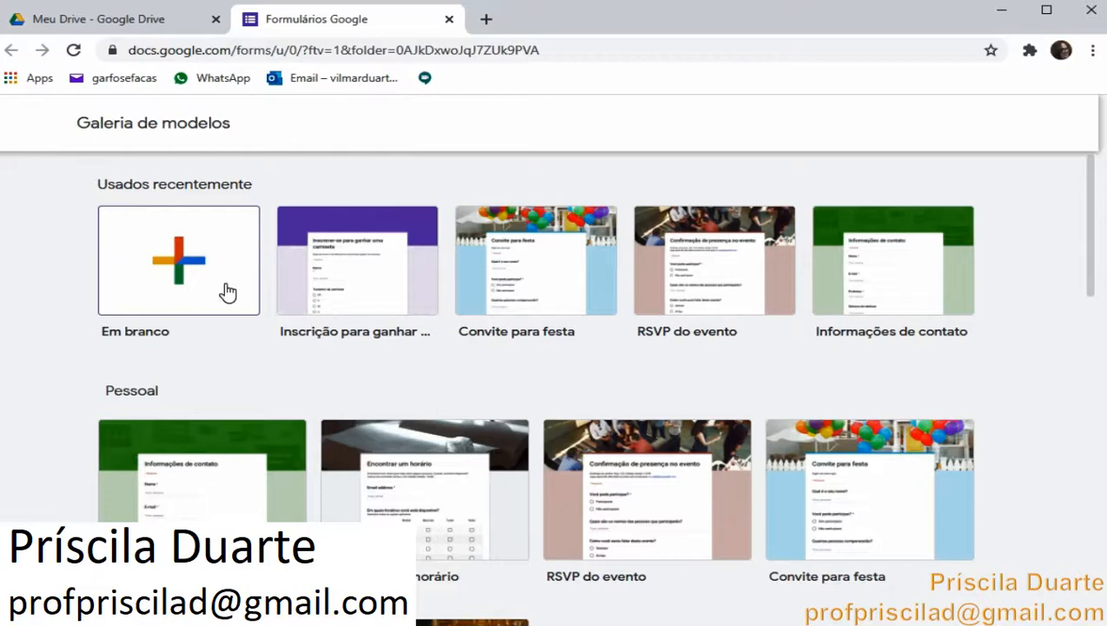
scroll(227, 291, down, 3)
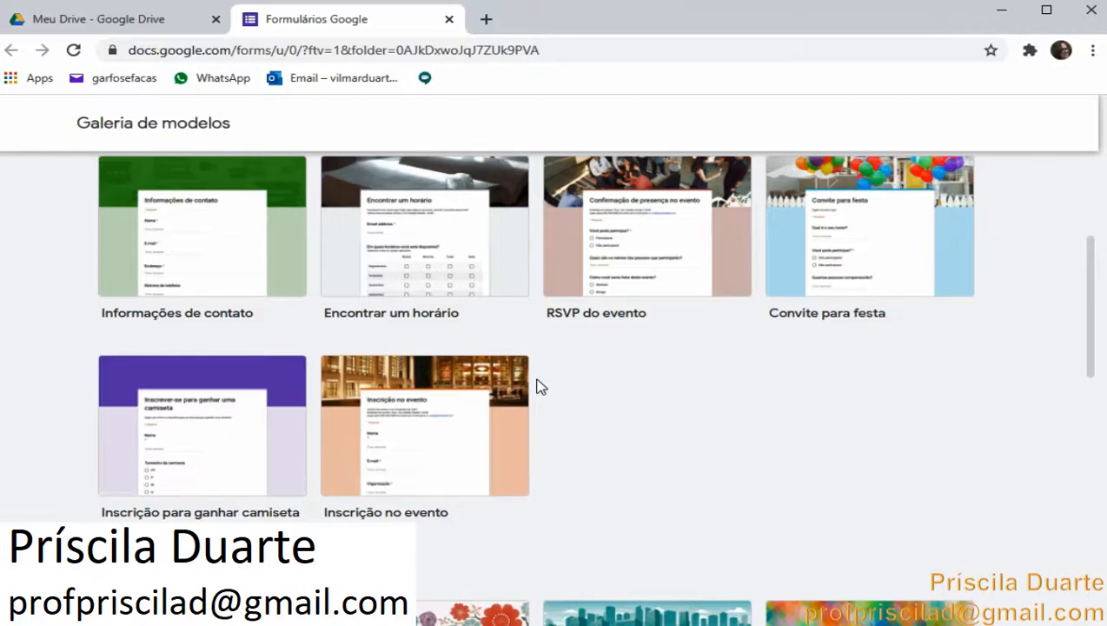
scroll(539, 386, down, 4)
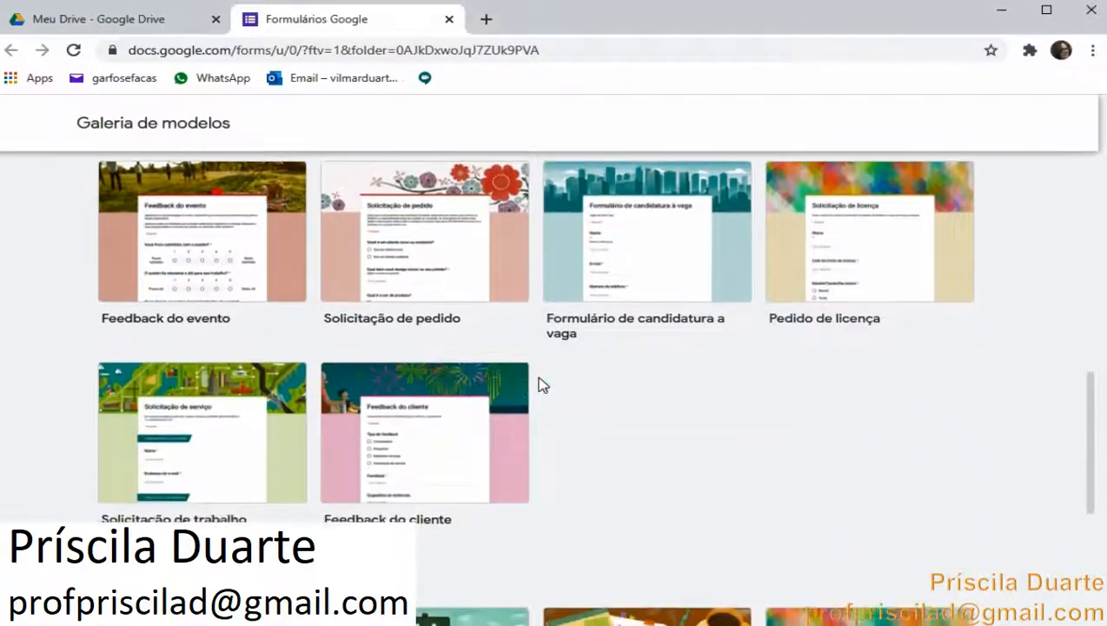
scroll(539, 386, down, 1)
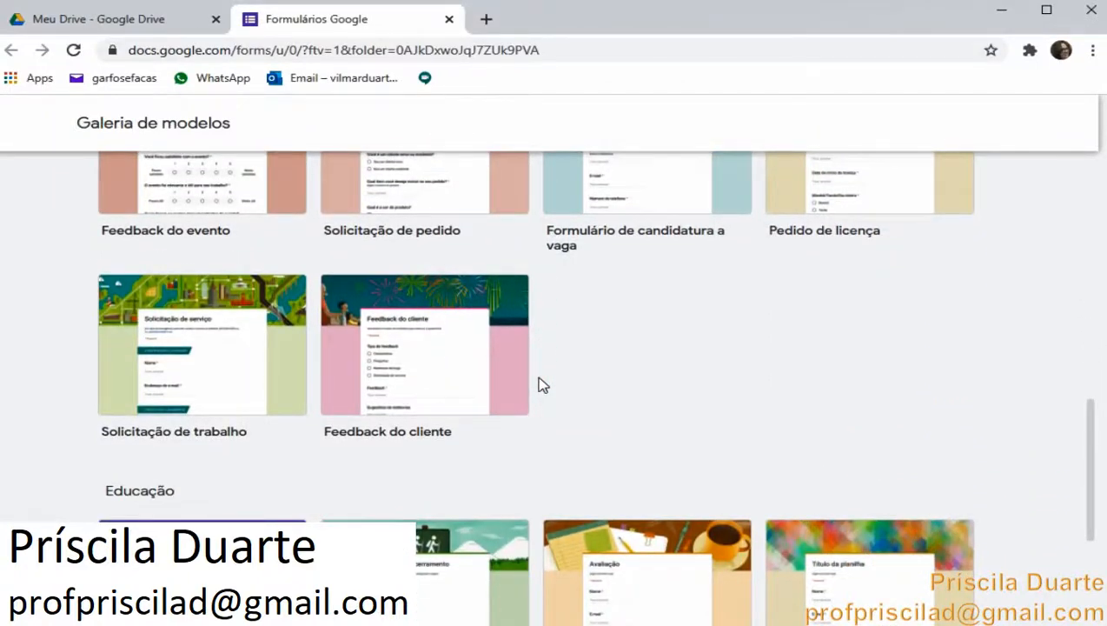
scroll(539, 385, down, 3)
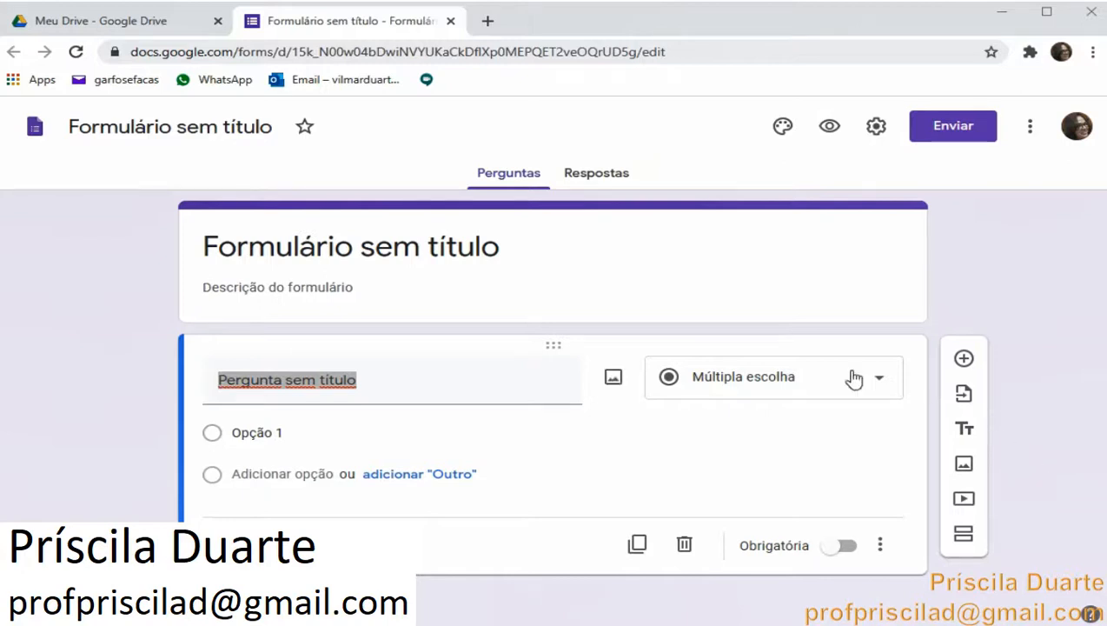
Rename the form document as 'Aula sobre o sistema digestório'
click(252, 129)
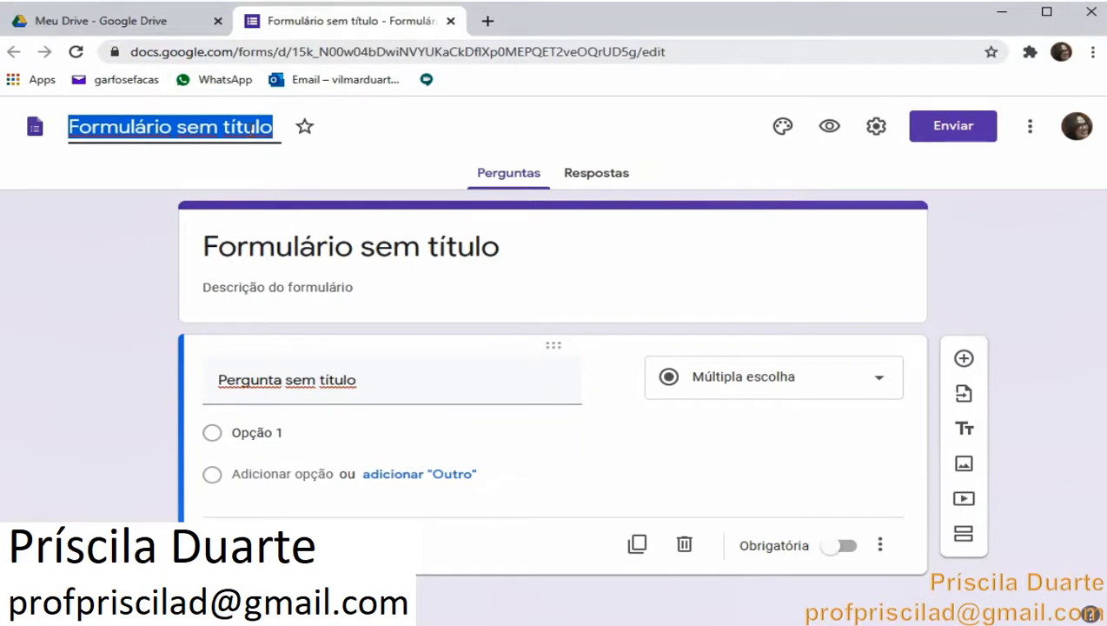
text(Aula )
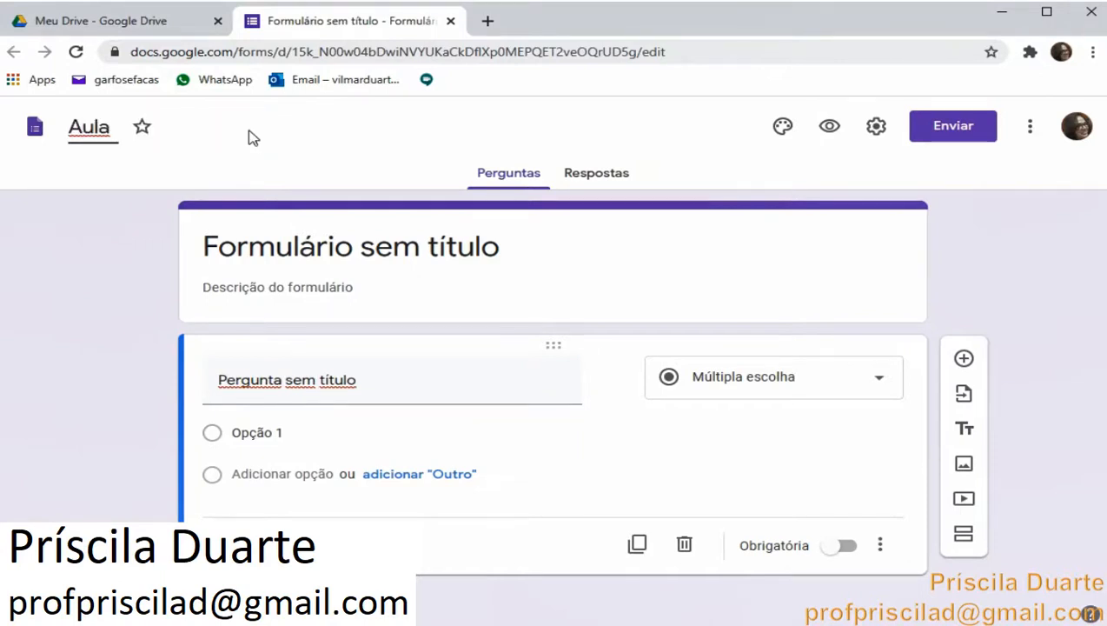
text(sobre o )
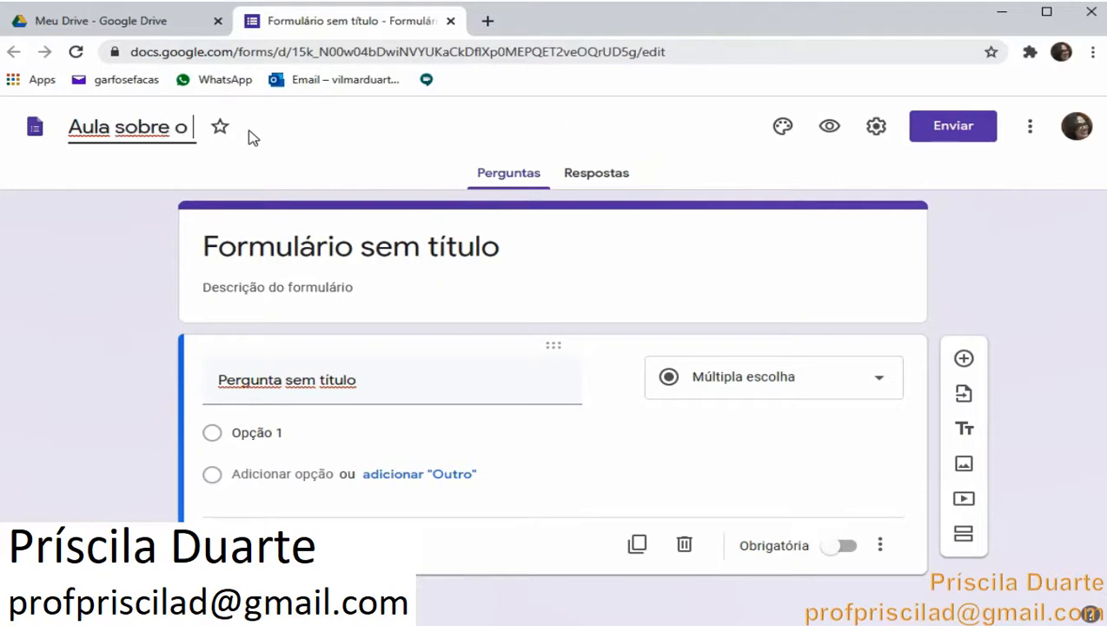
text(sistema d)
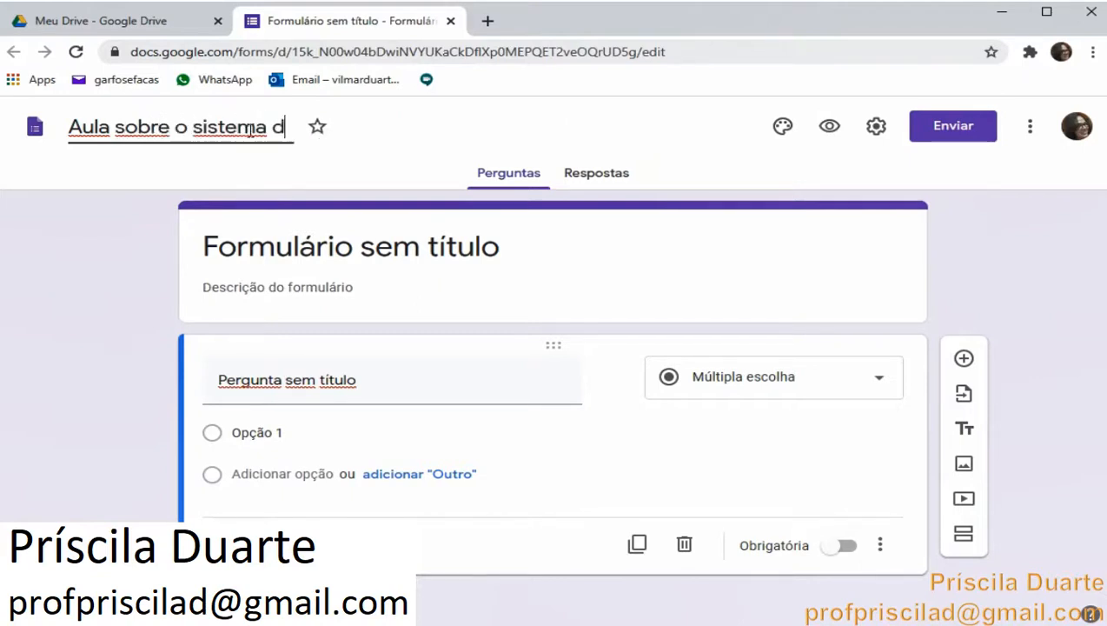
text(igest)
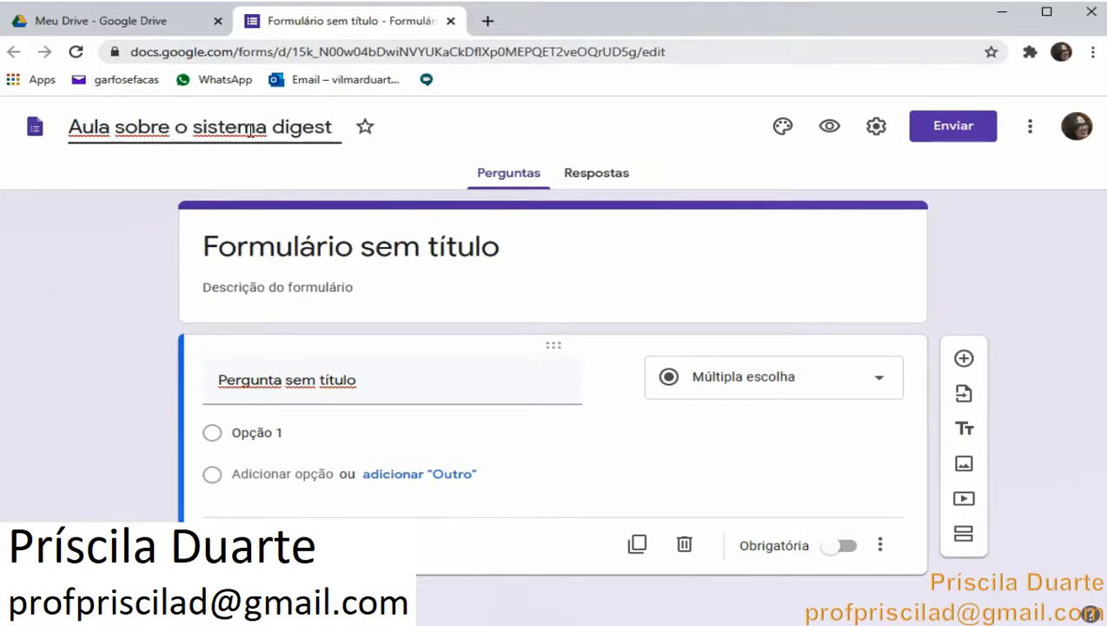
text(ório)
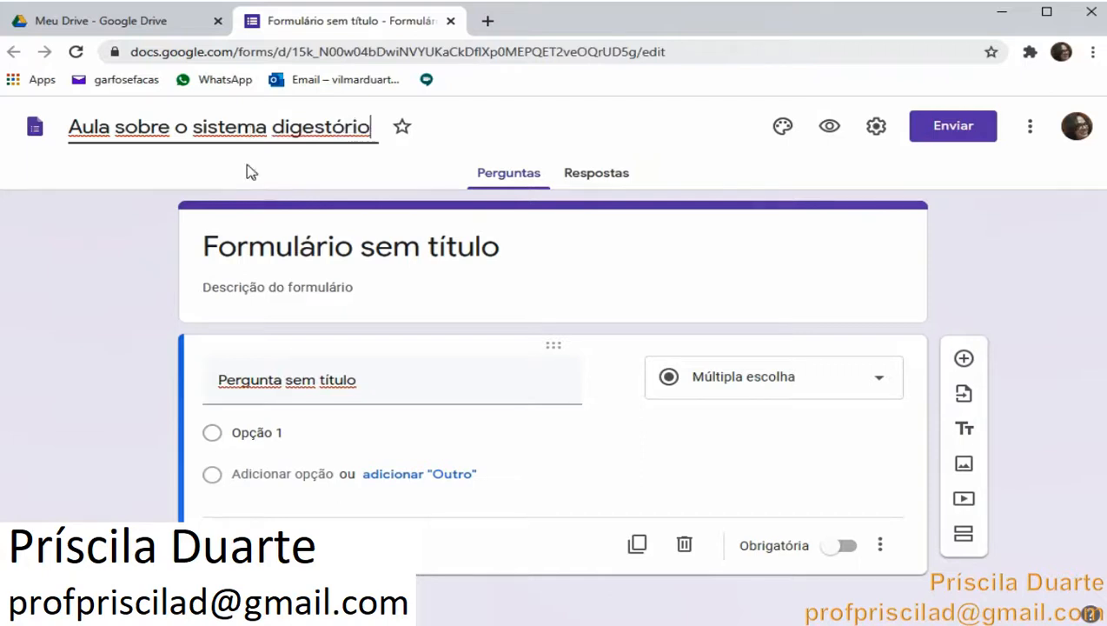
Enter the form description 'Explicação e atividades sobre o sistema digestório'
click(351, 313)
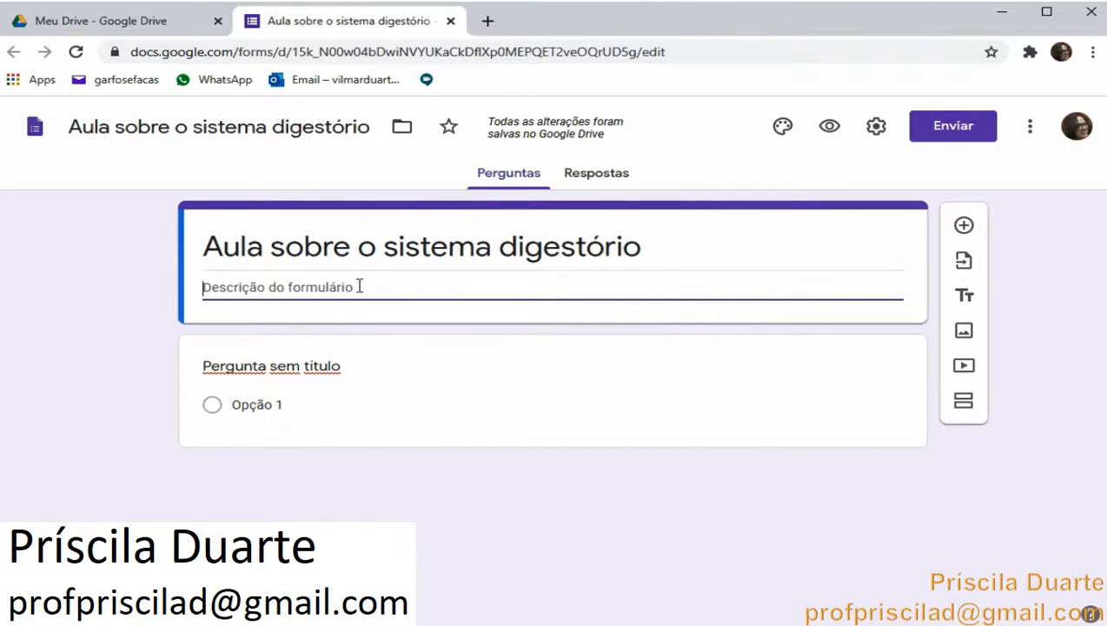
text(Ex)
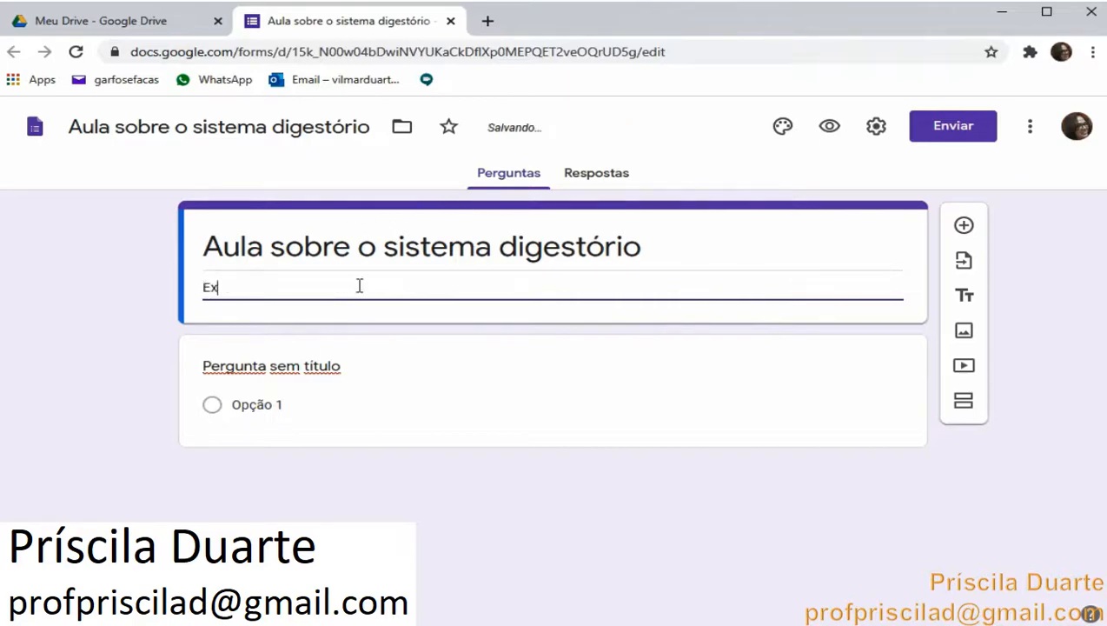
text(plicaçã)
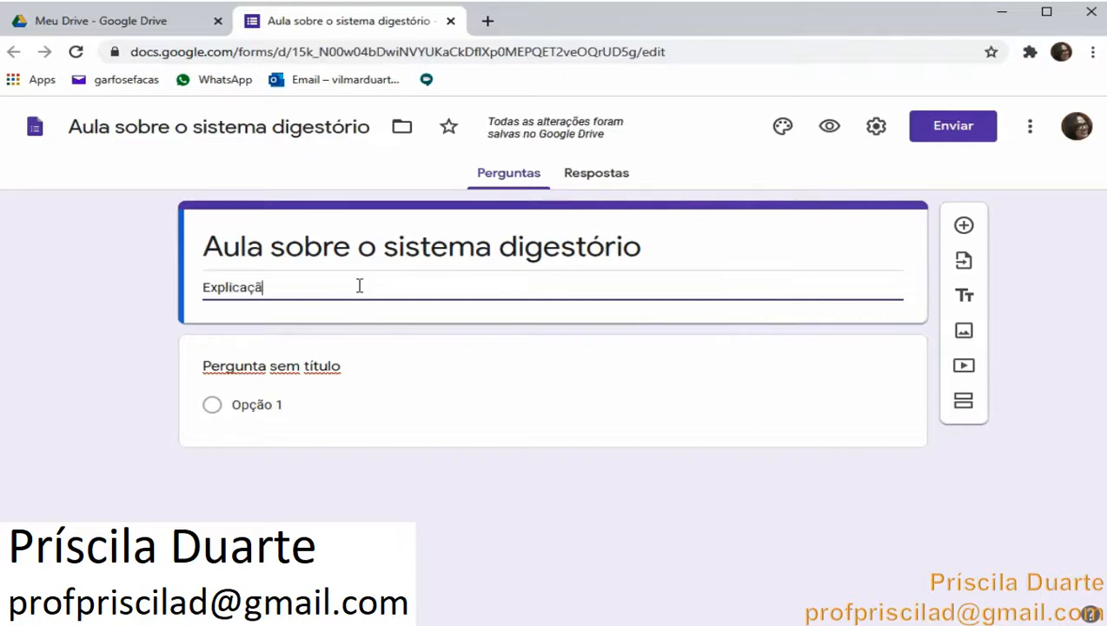
text(o e a)
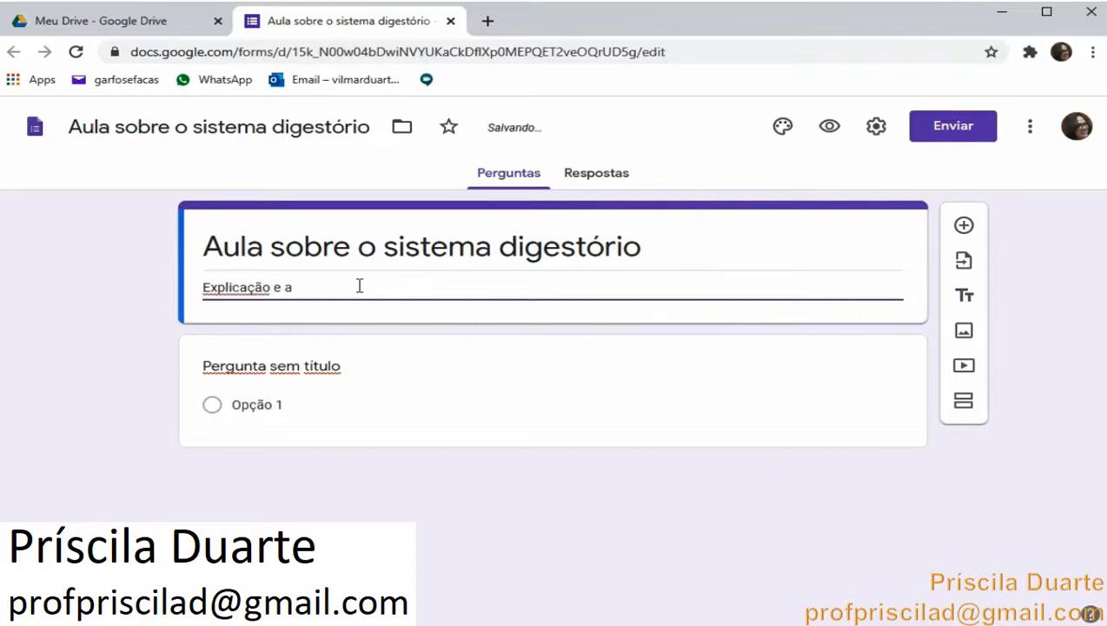
text(tividades sobr)
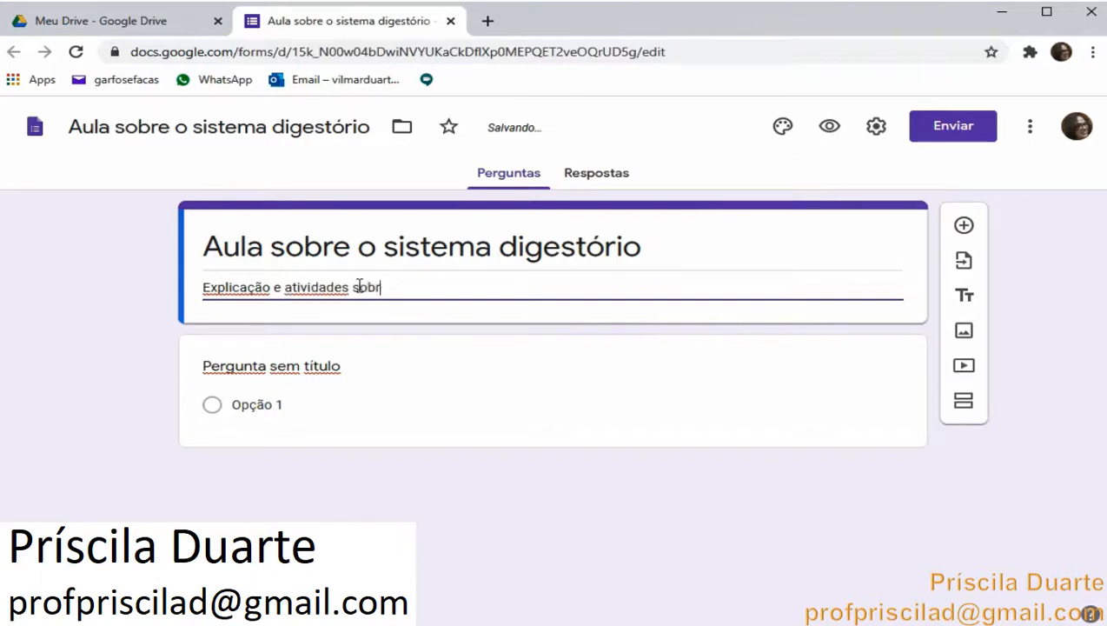
text(e o sistem)
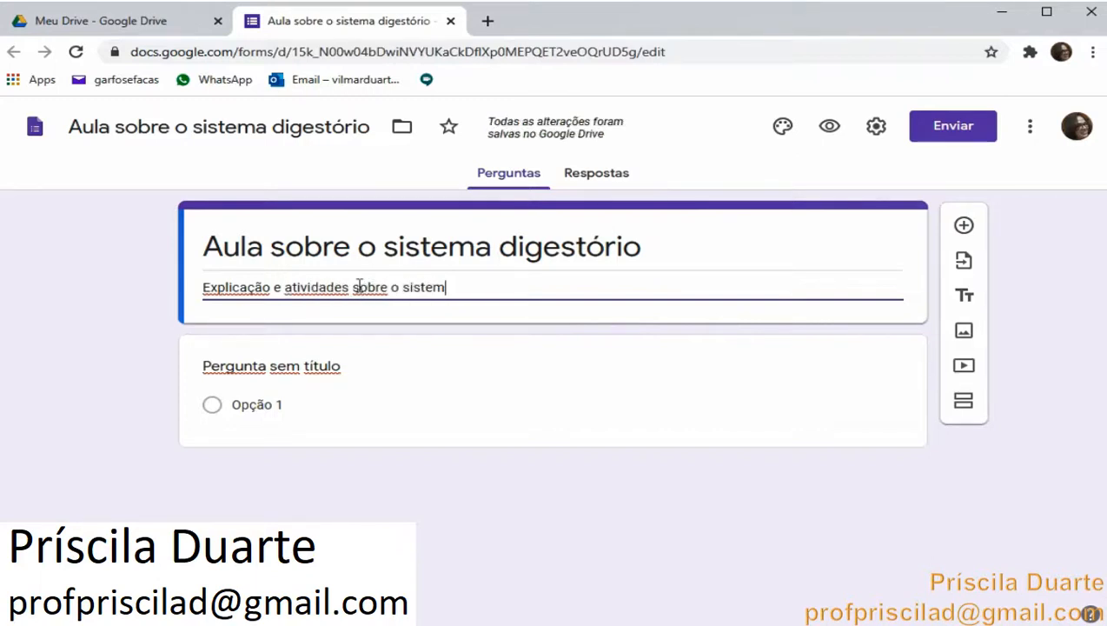
text(a diget)
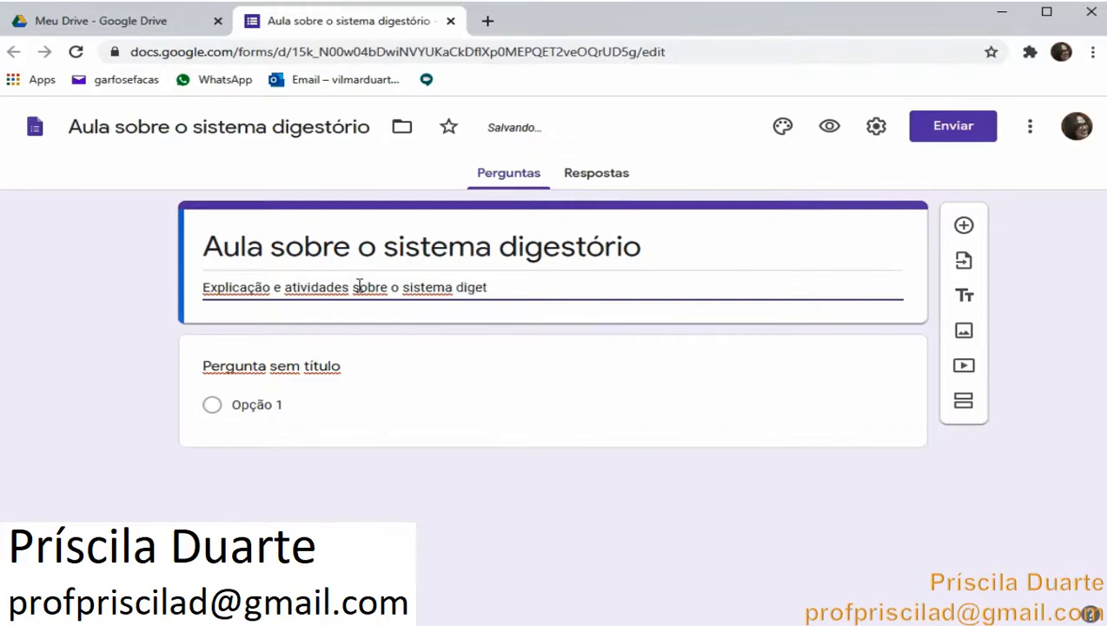
key(BackSpace)
text(stório)
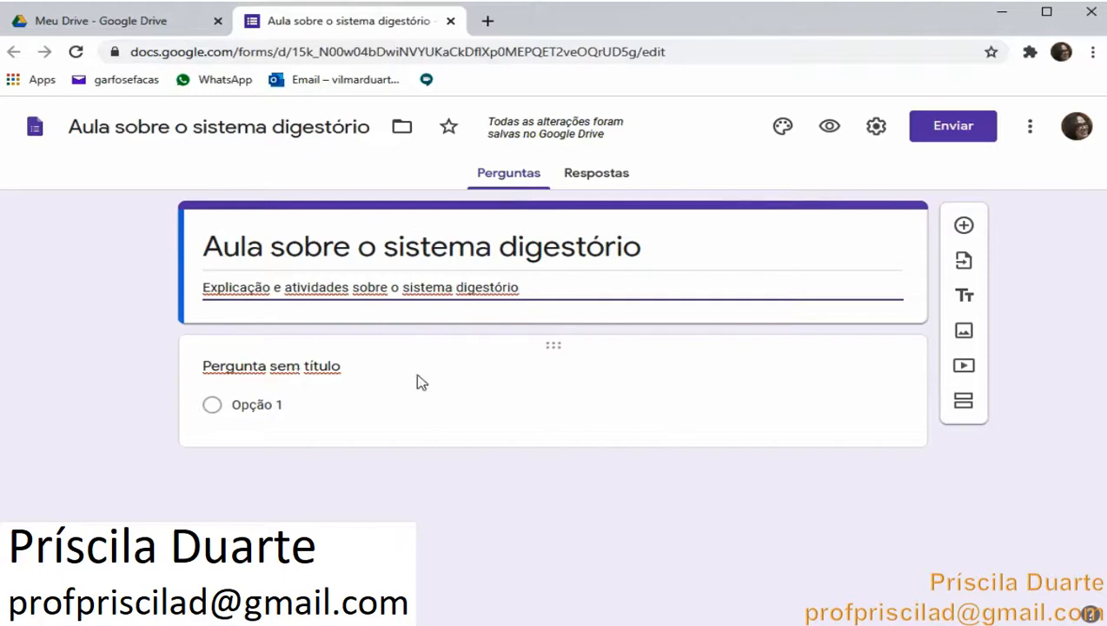
Title the first question 'Nome:' as a short-answer question and make it required
click(298, 368)
text(NOme)
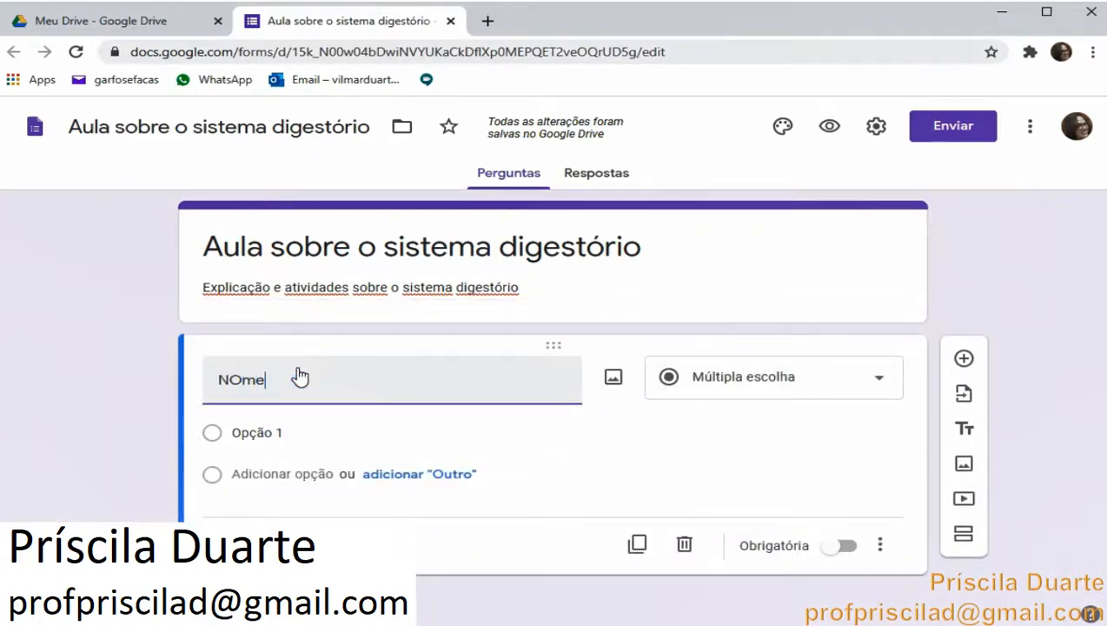
key(BackSpace)
key(BackSpace)
key(BackSpace)
text(me)
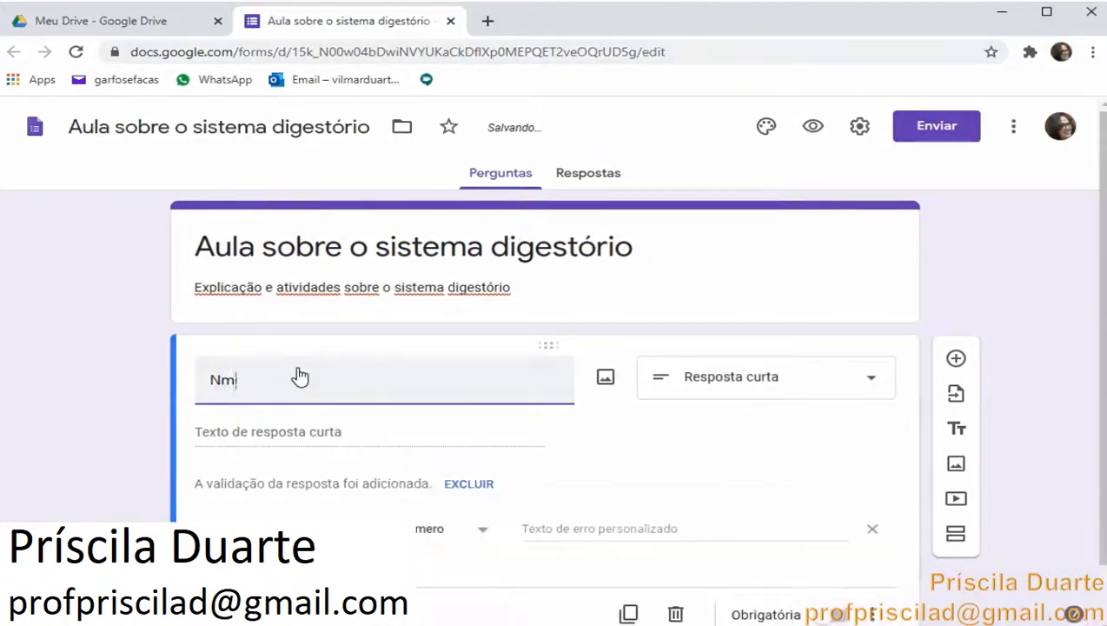
key(BackSpace)
key(BackSpace)
text(o)
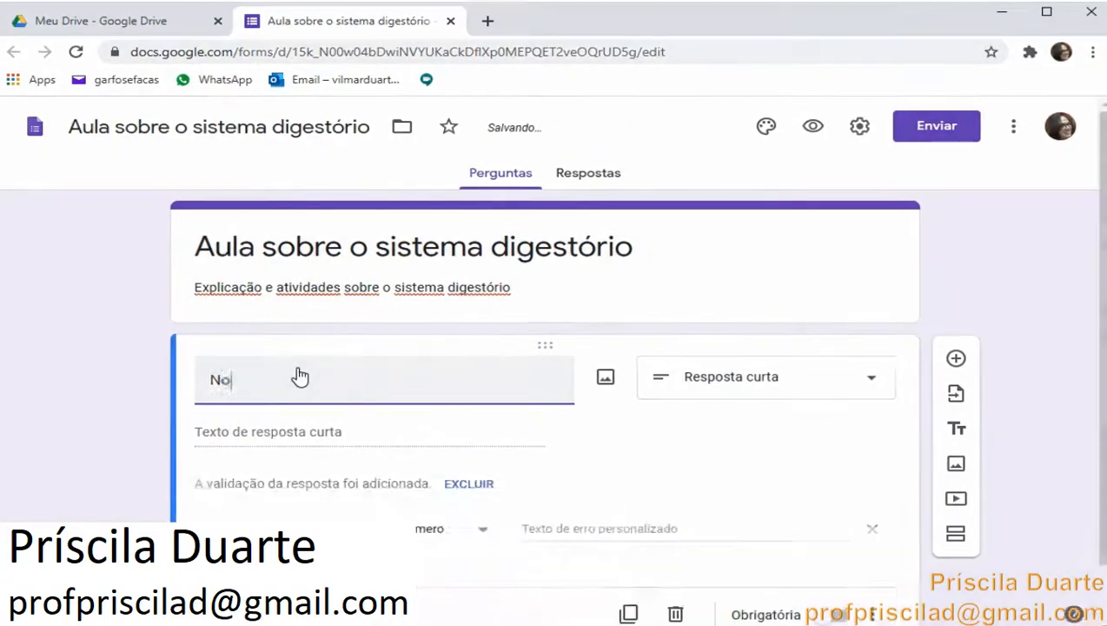
text(me:)
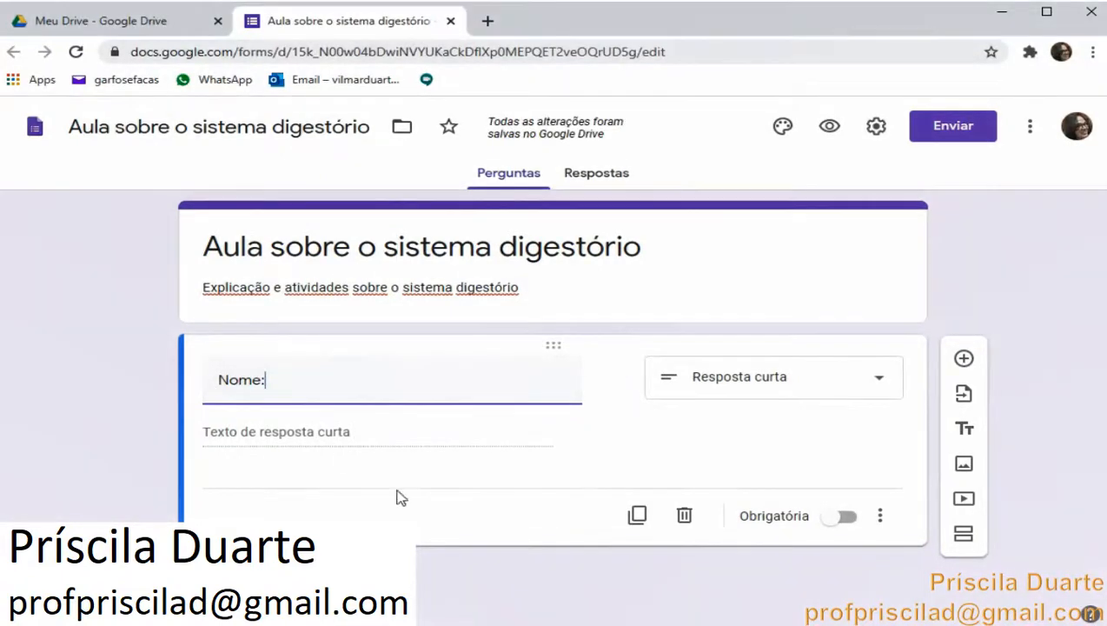
click(836, 520)
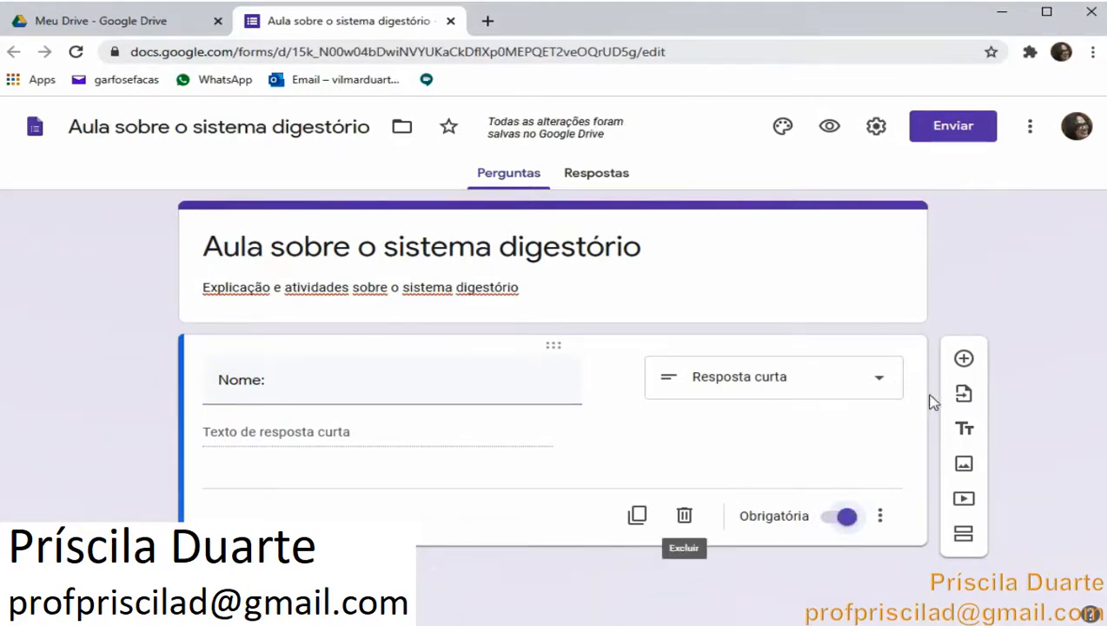
Add a new question of type Data and title it 'Data:'
click(963, 365)
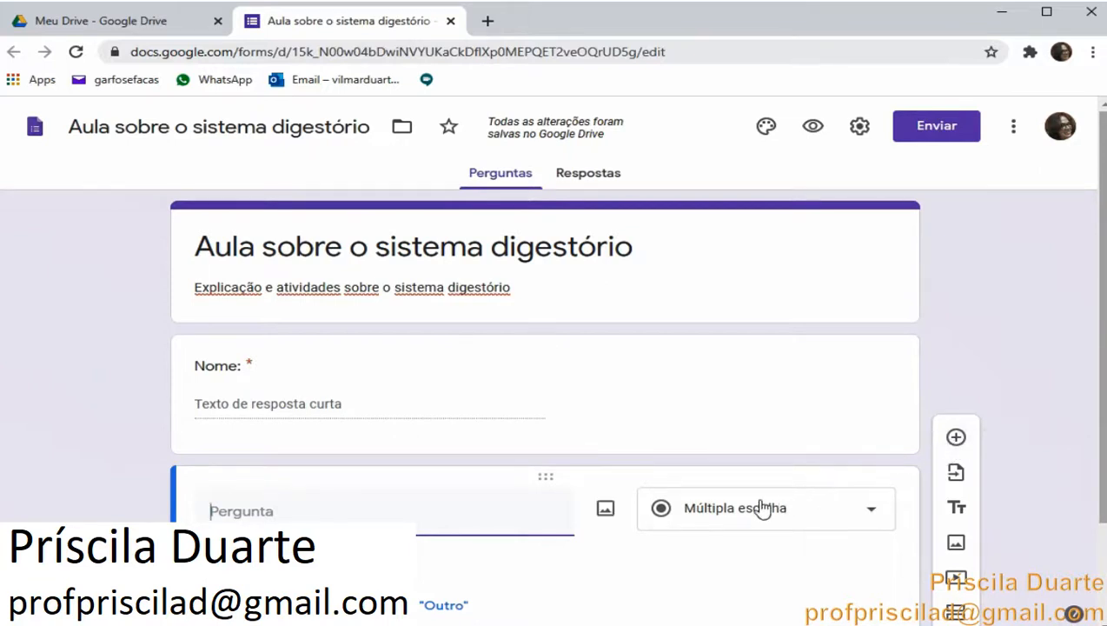
scroll(761, 499, down, 1)
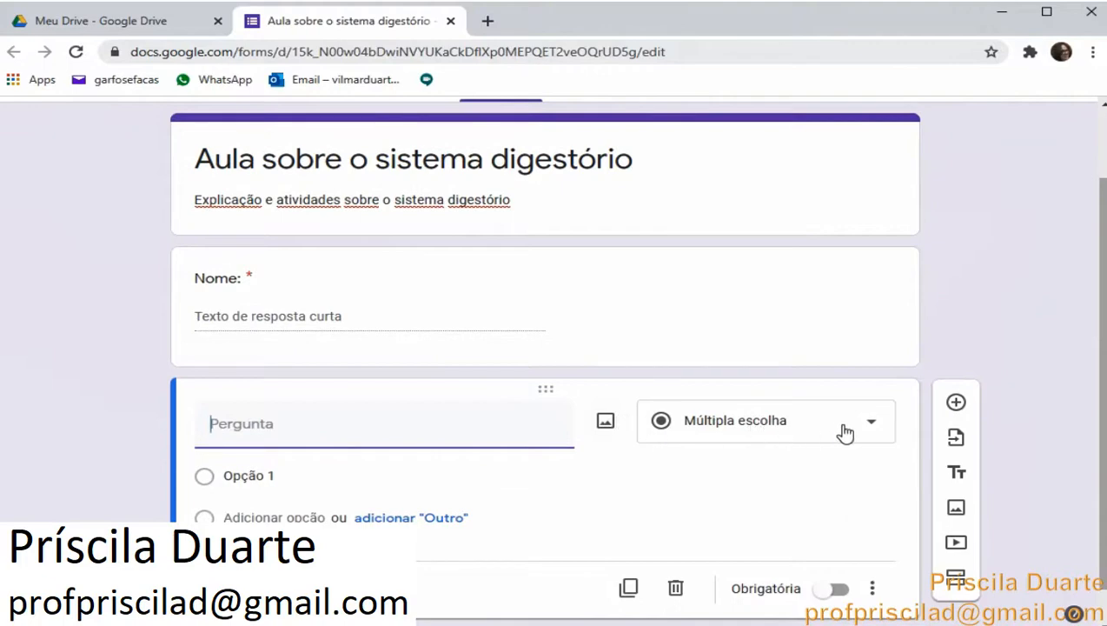
click(872, 424)
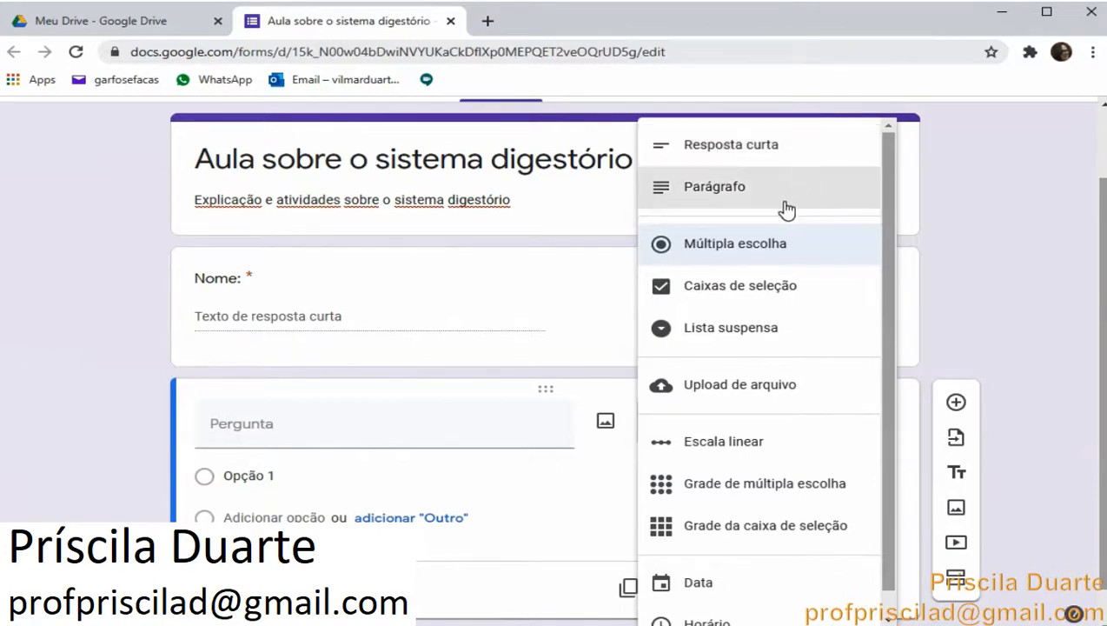
scroll(694, 504, down, 1)
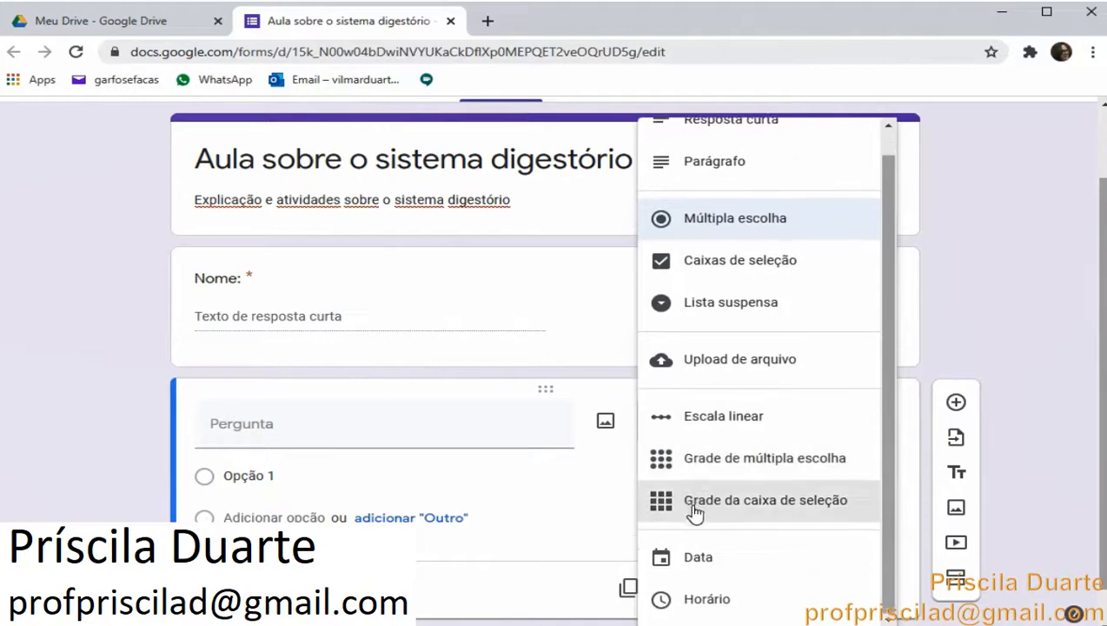
click(699, 563)
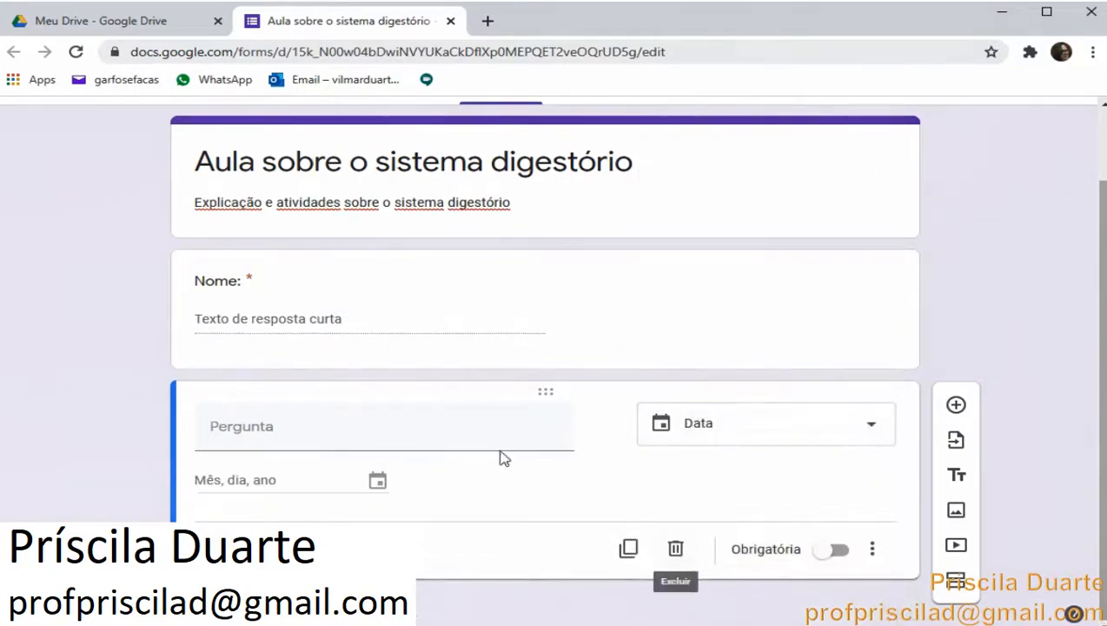
click(424, 441)
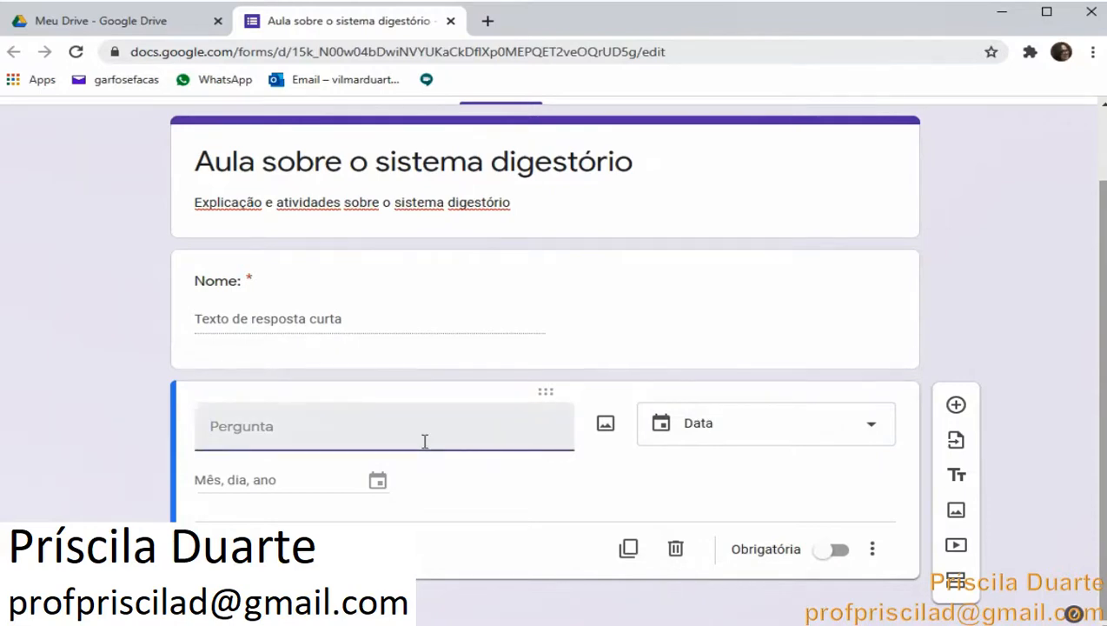
text(Data:)
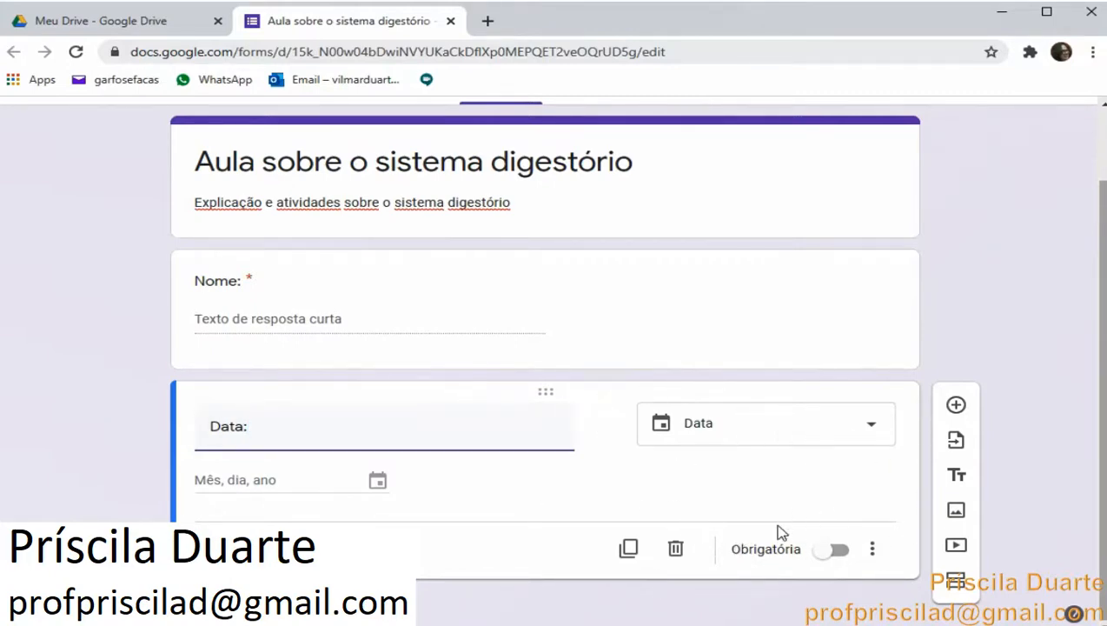
Add another multiple-choice question titled 'Turma:'
scroll(779, 533, up, 1)
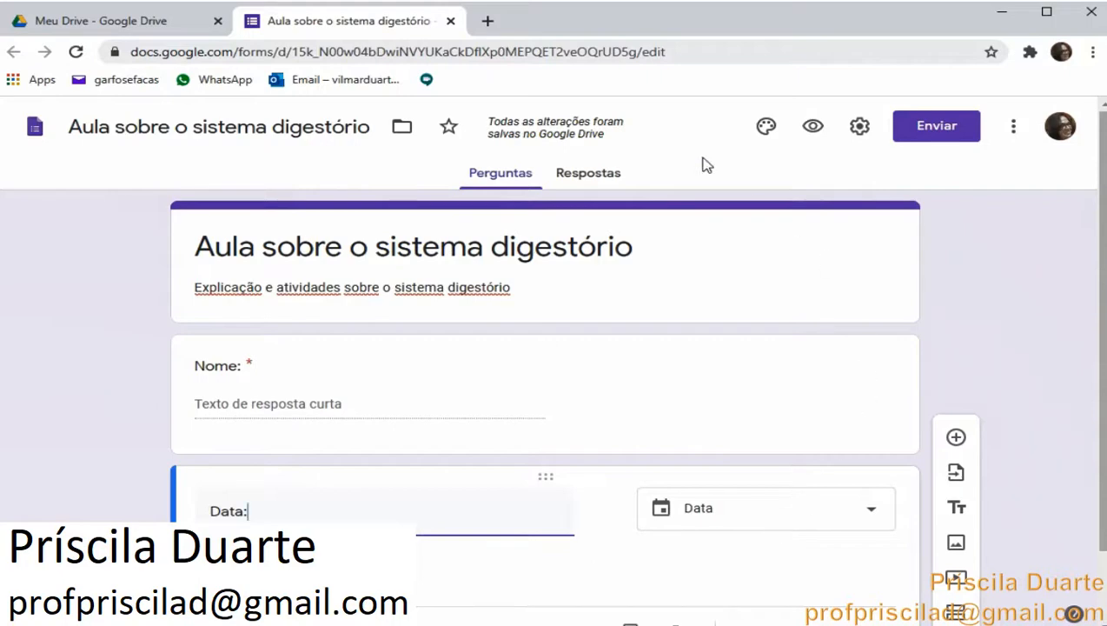
scroll(573, 354, down, 1)
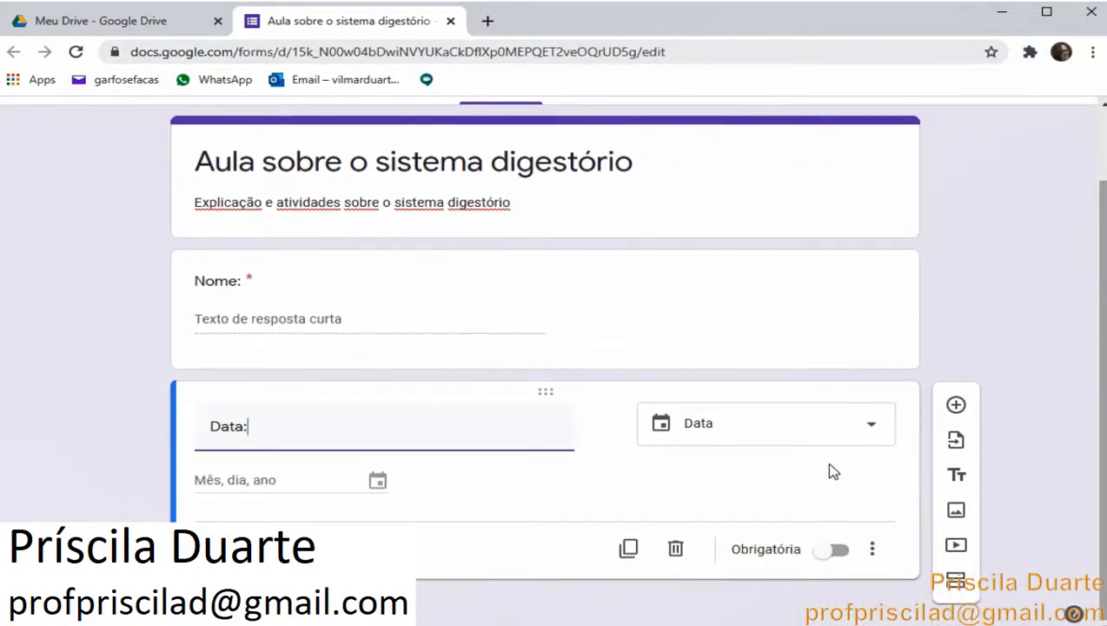
click(958, 407)
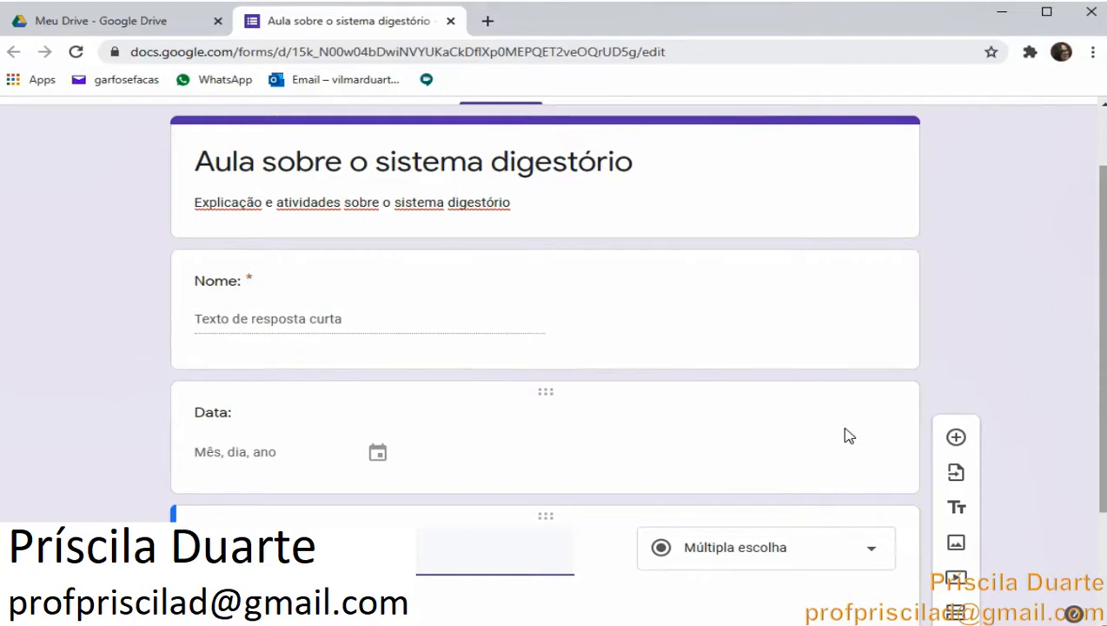
text(Turma:)
scroll(849, 435, down, 2)
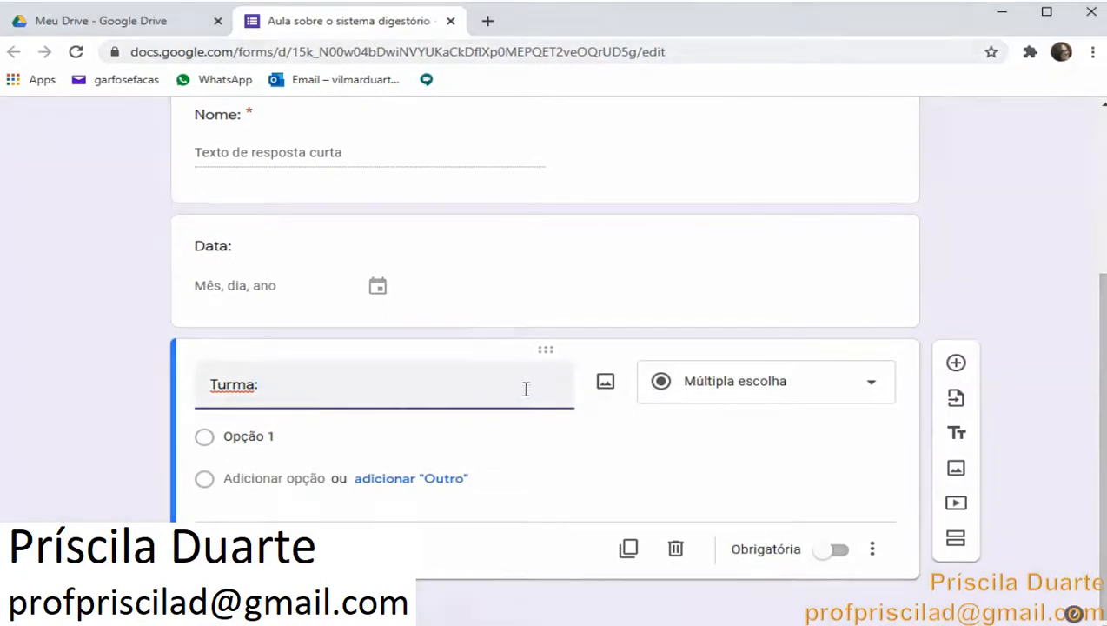
Fill in the Turma options 601, 602 and 603, and make the question required
click(294, 437)
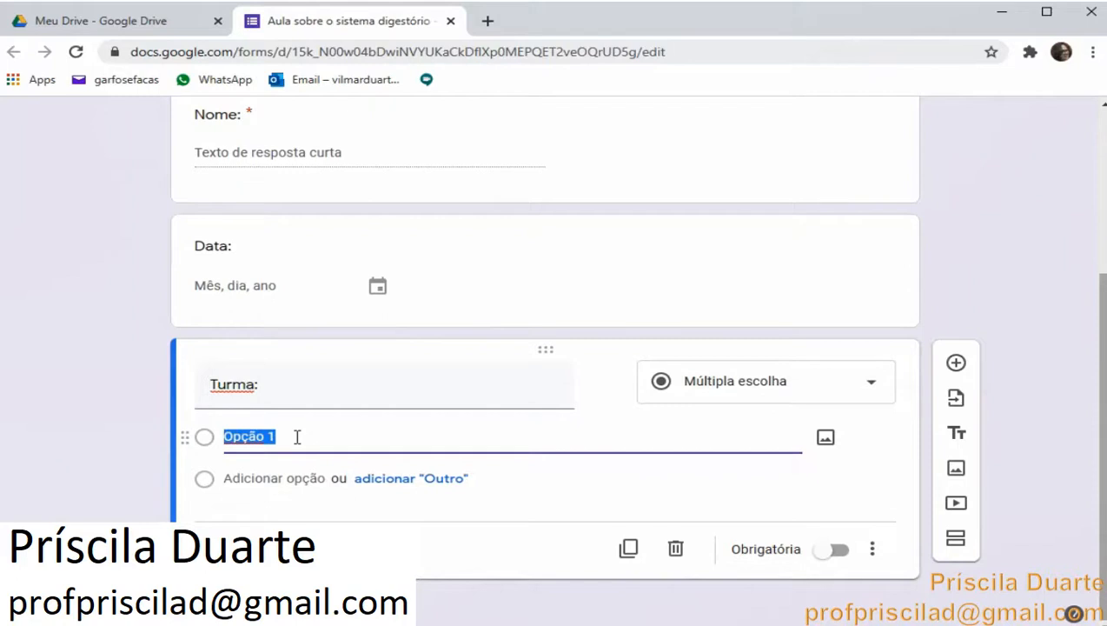
text(601)
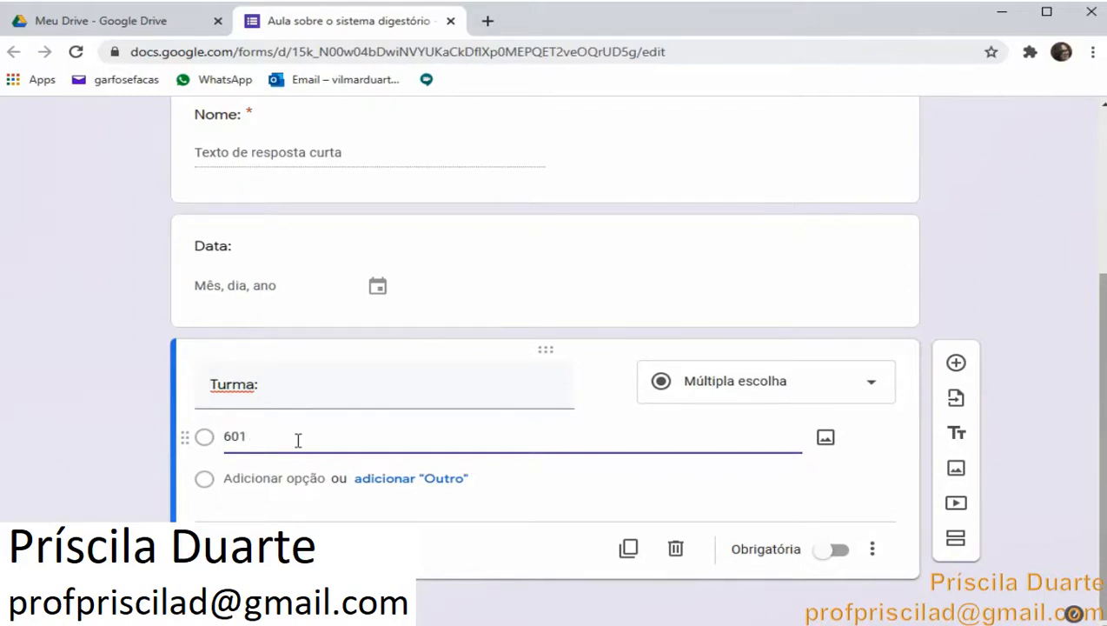
click(317, 478)
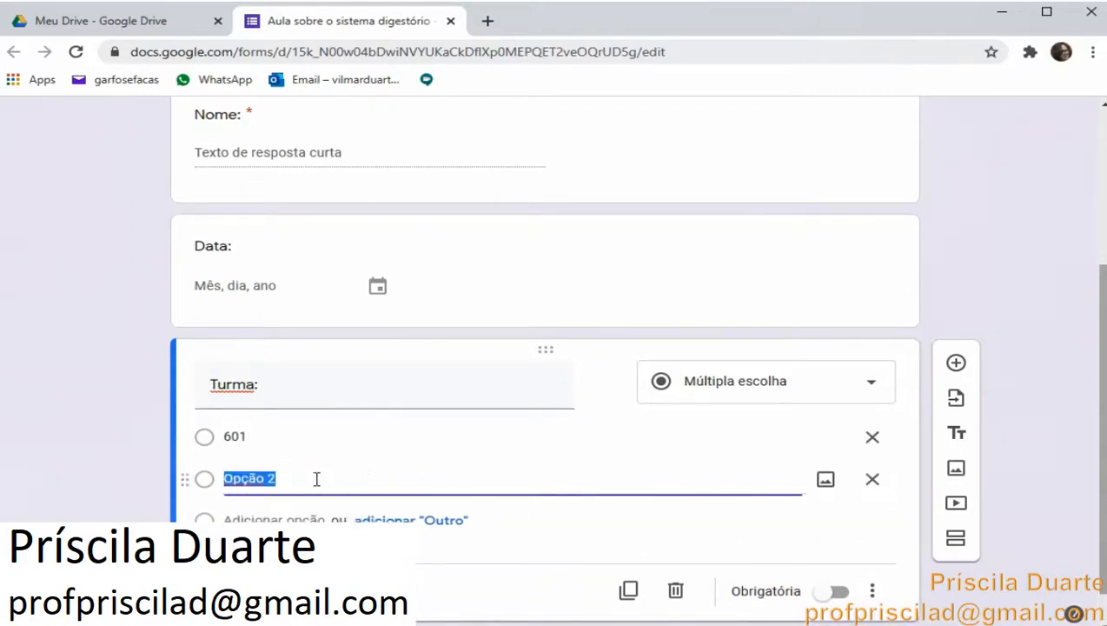
text(602)
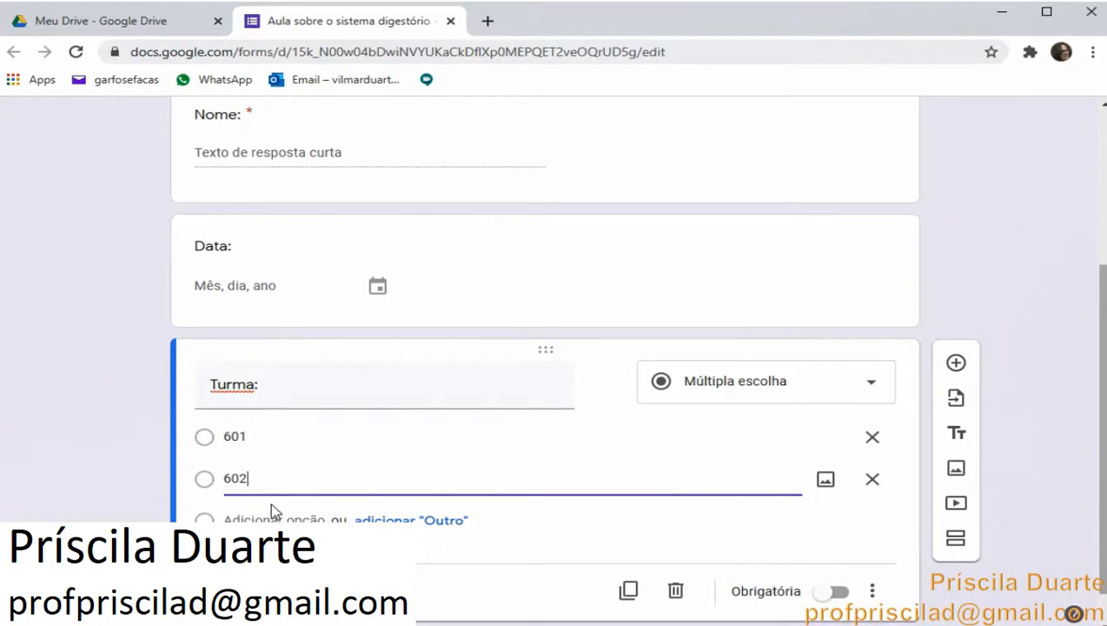
click(264, 519)
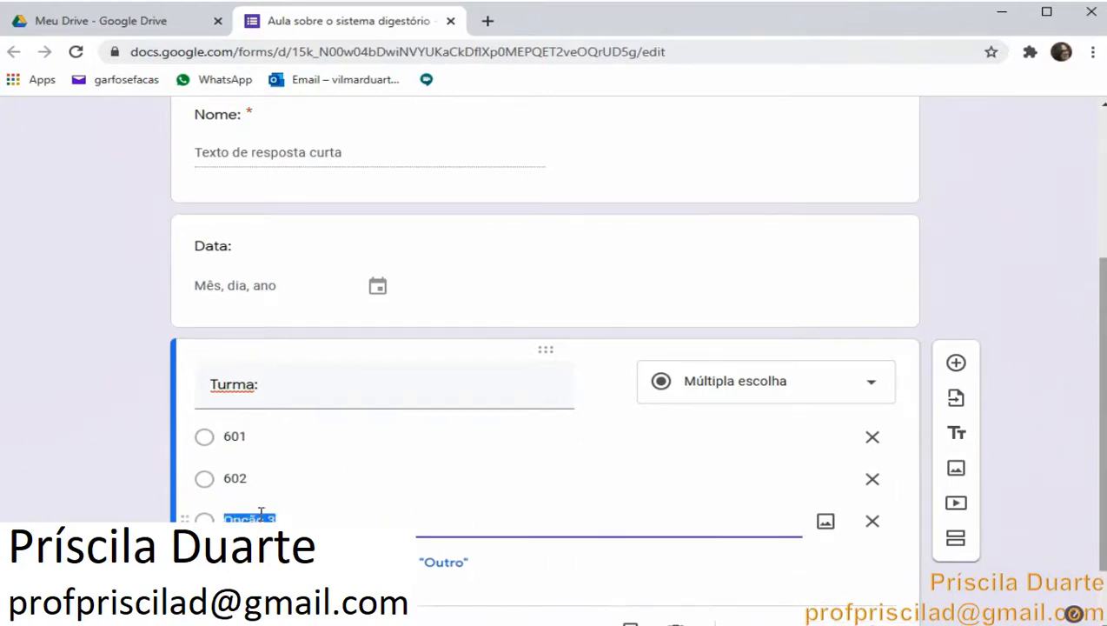
text(603)
scroll(261, 515, down, 1)
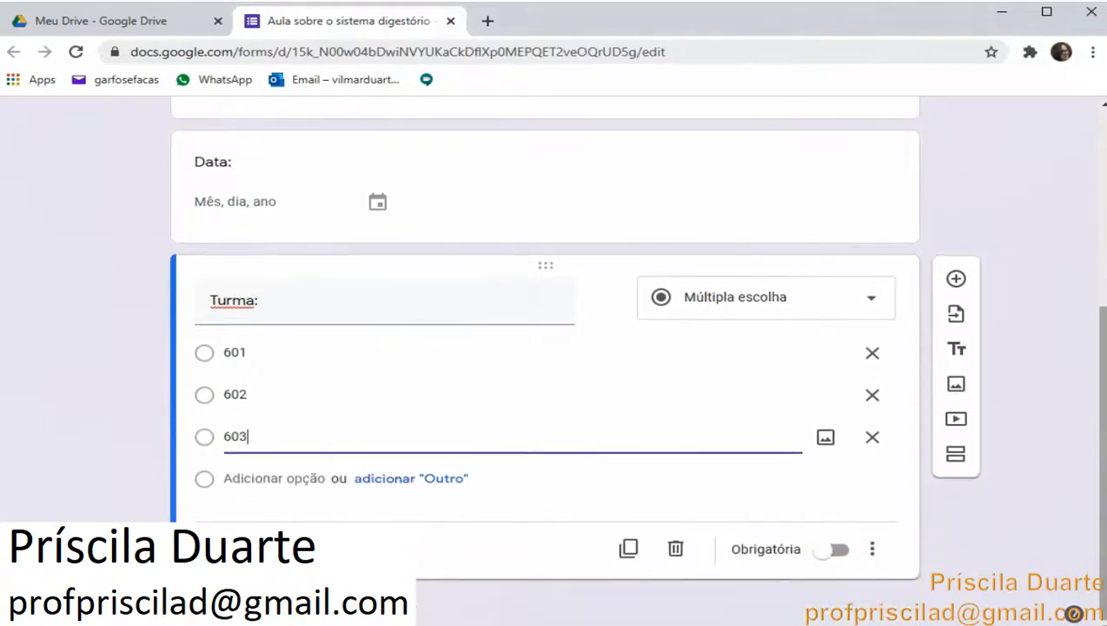
click(839, 550)
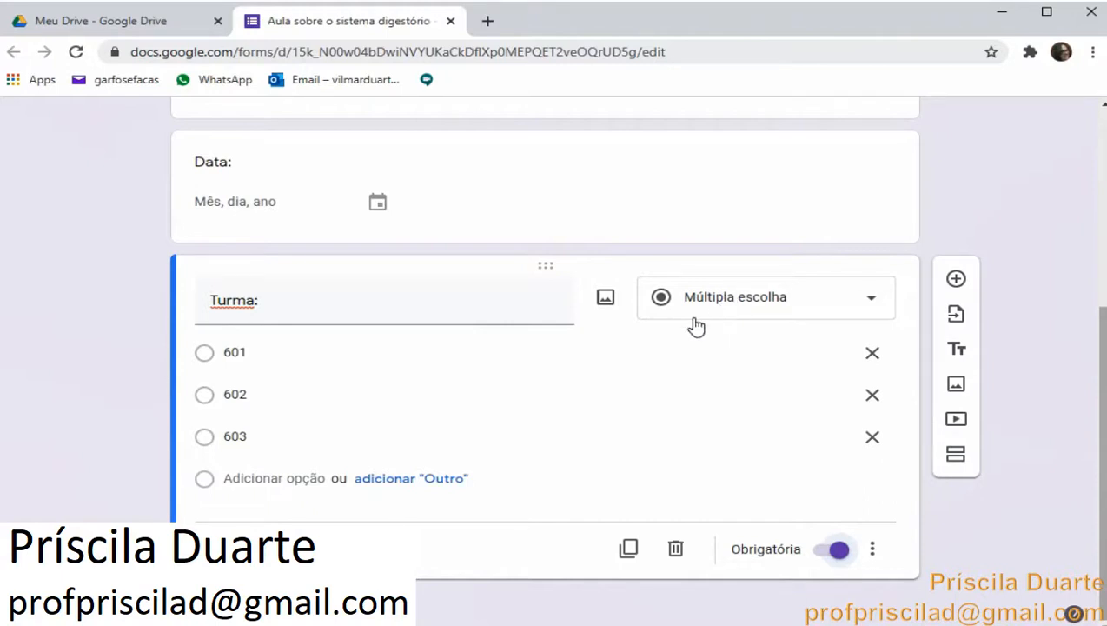
Add a title-and-description block below the Turma question
click(959, 369)
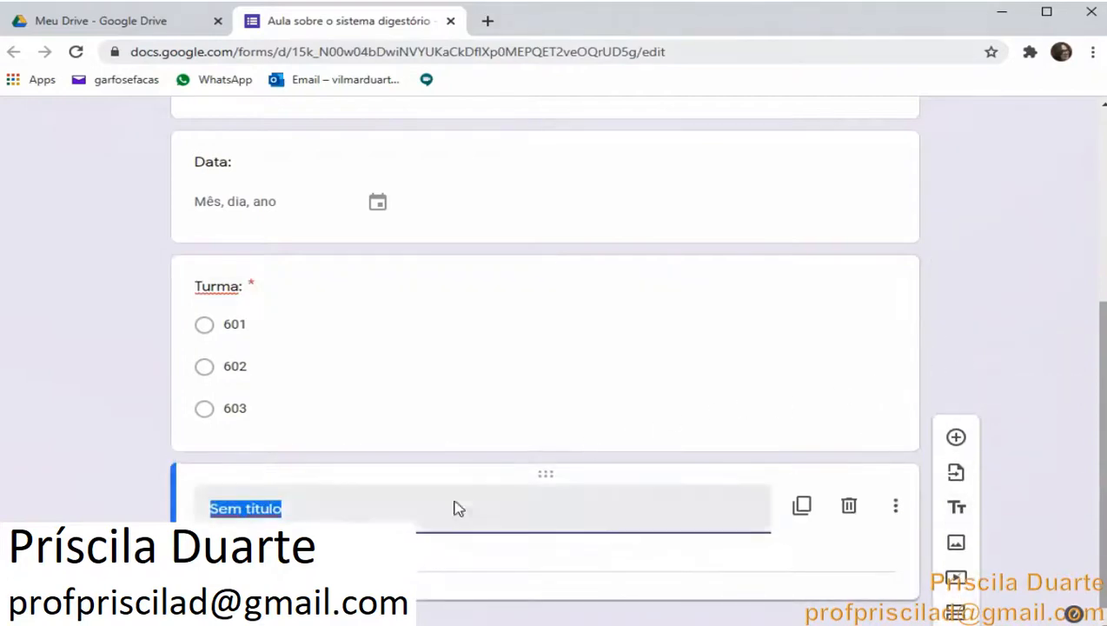
Copy the 'Sistema digestório' heading from the Word document and paste it as the new block's title
mouse_move(393, 624)
click(396, 595)
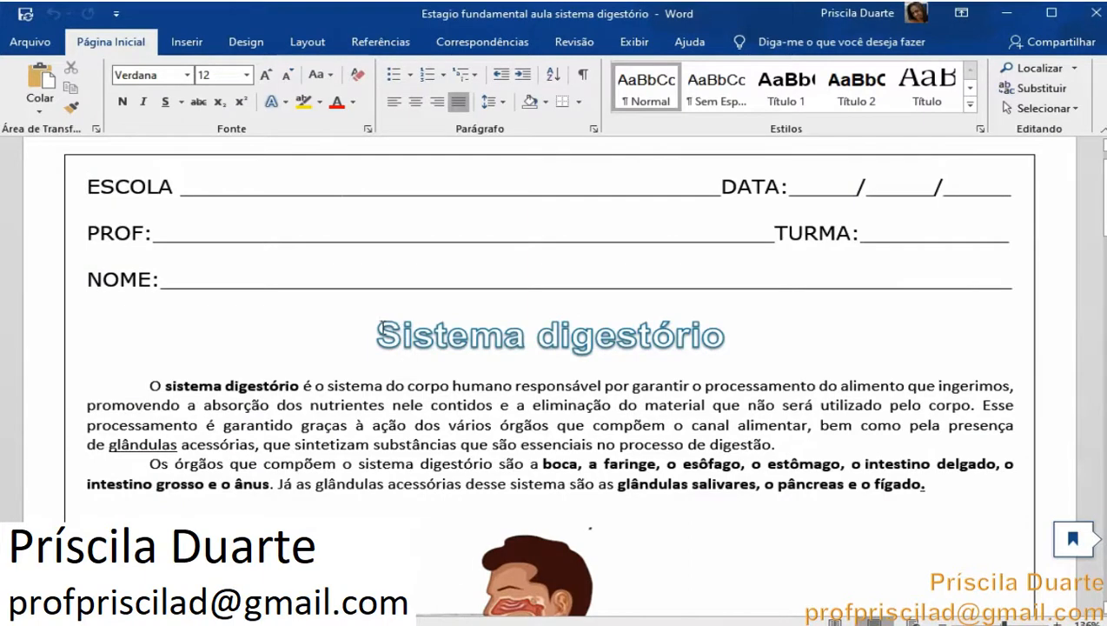
drag(377, 335, 752, 340)
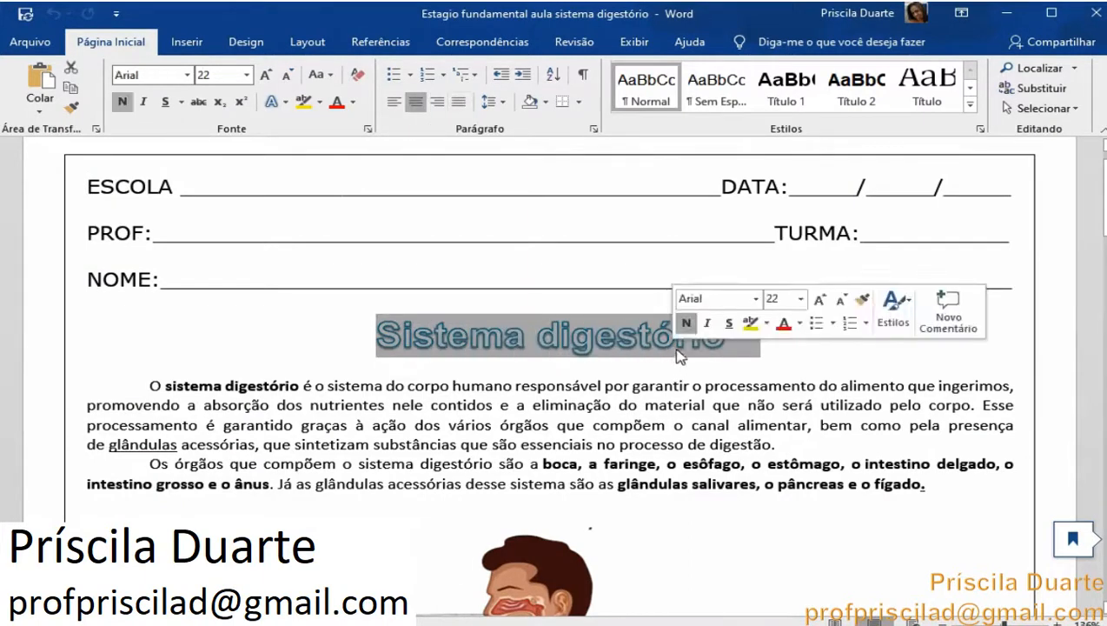
right_click(594, 341)
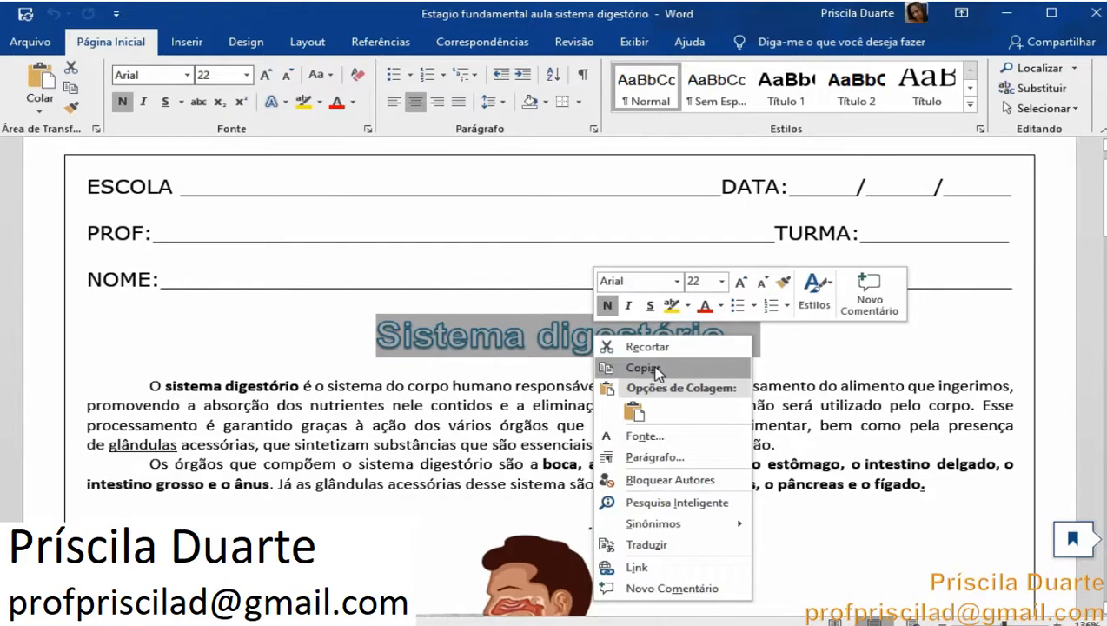
click(653, 366)
mouse_move(249, 622)
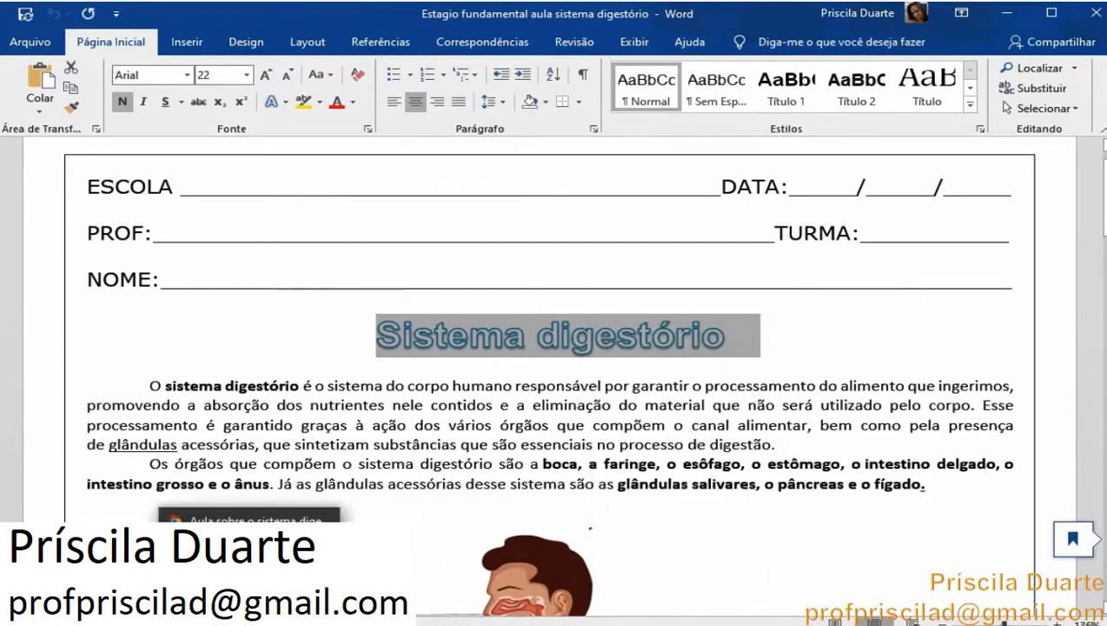
click(252, 556)
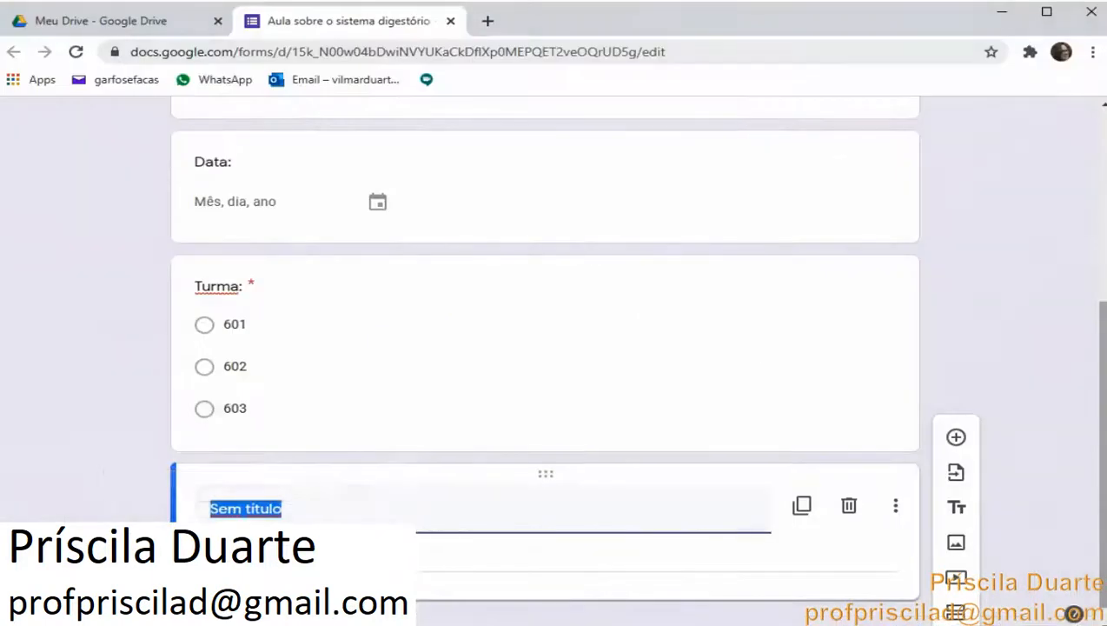
right_click(329, 516)
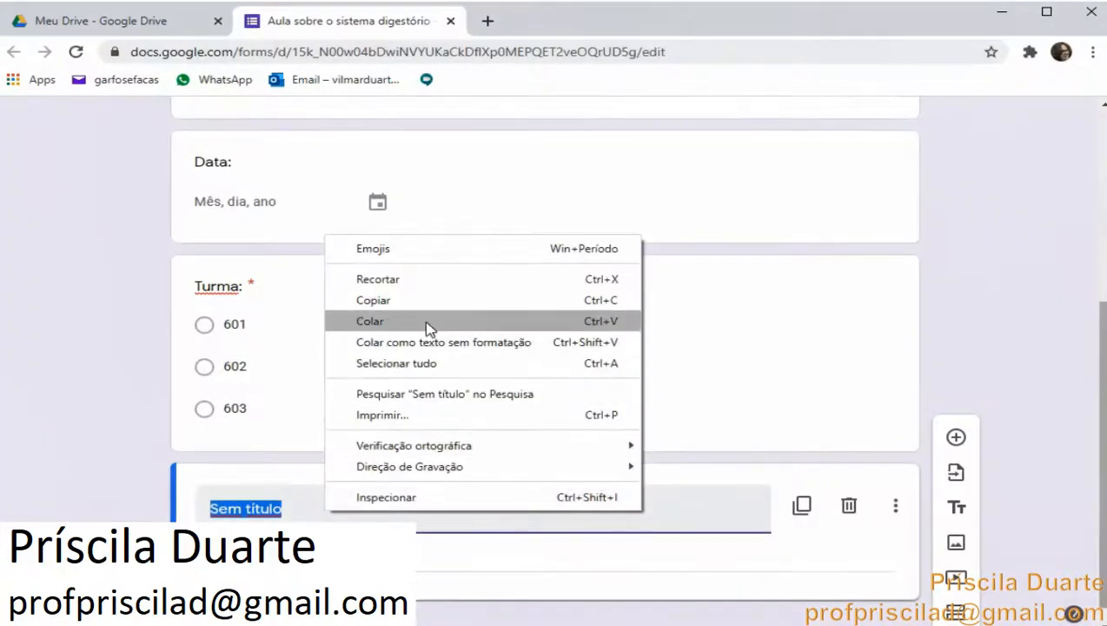
click(426, 322)
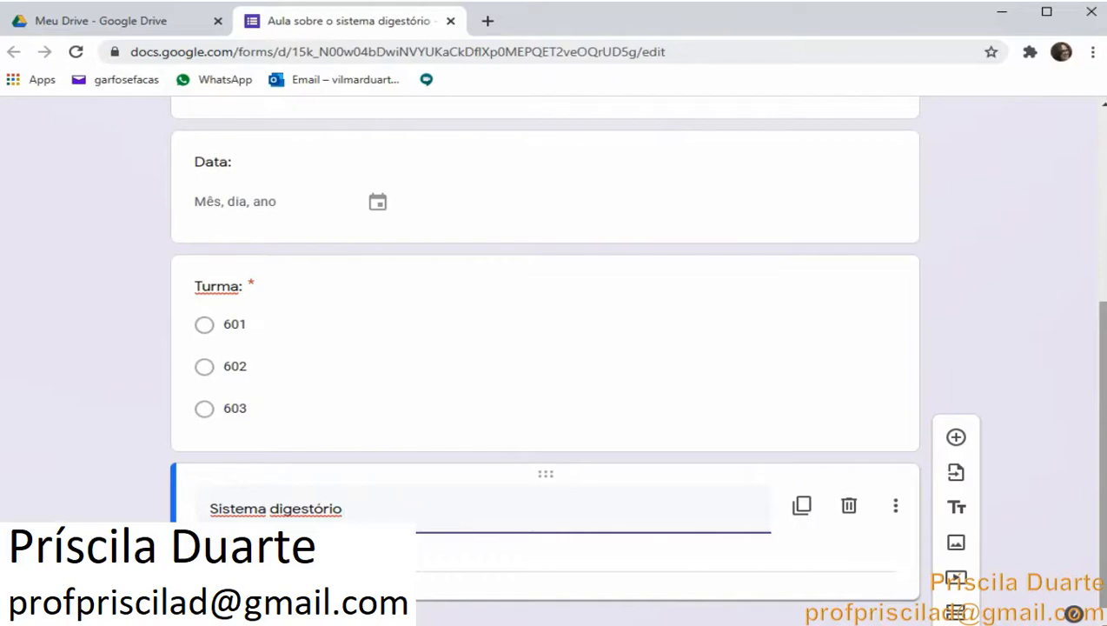
Copy the two explanation paragraphs from the Word document and paste them into the block's description
key(alt+Tab)
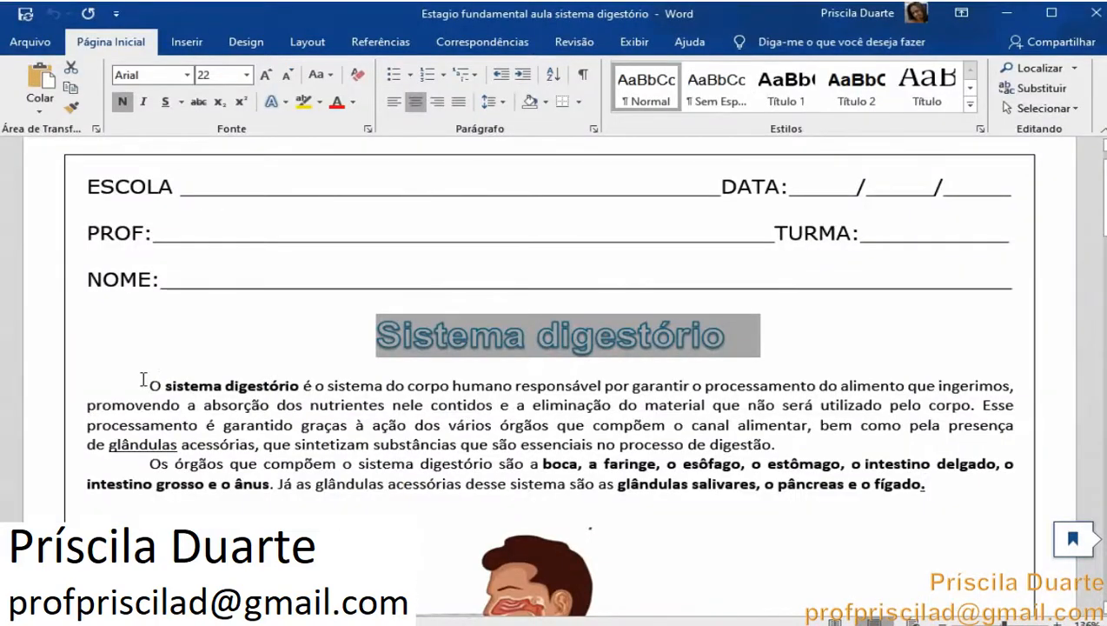
drag(143, 380, 936, 484)
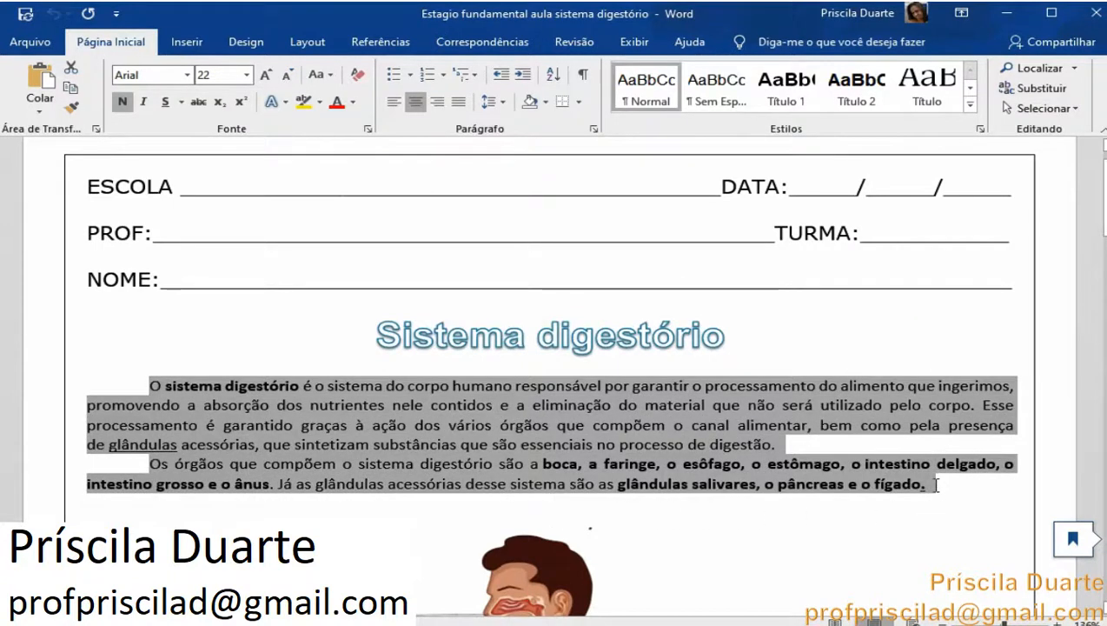
right_click(692, 451)
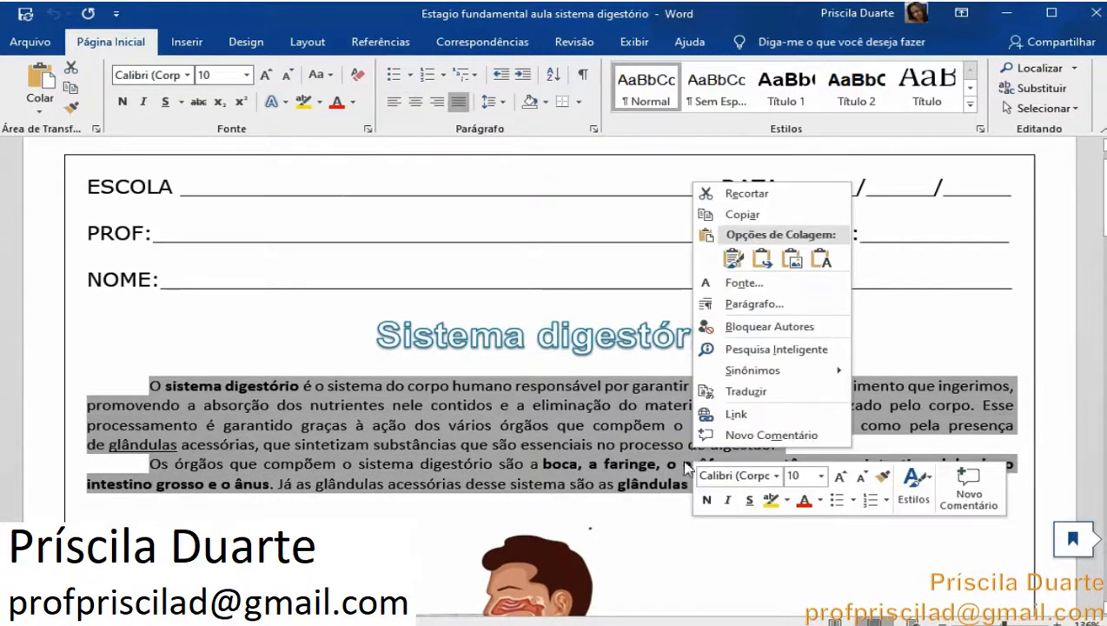
click(769, 214)
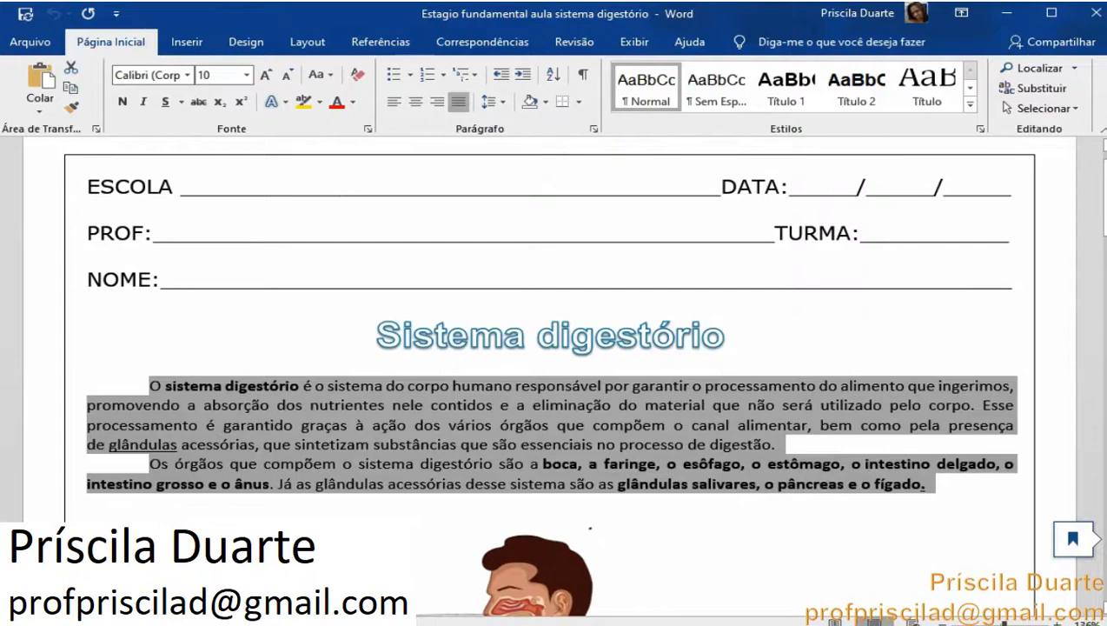
key(alt+Tab)
click(377, 558)
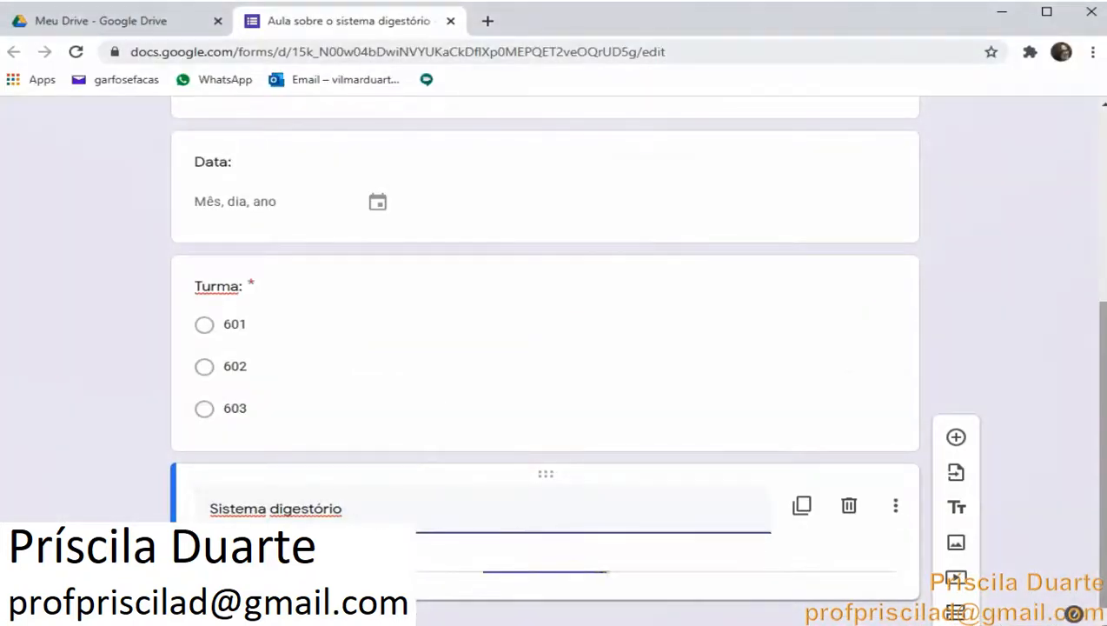
right_click(355, 556)
click(459, 420)
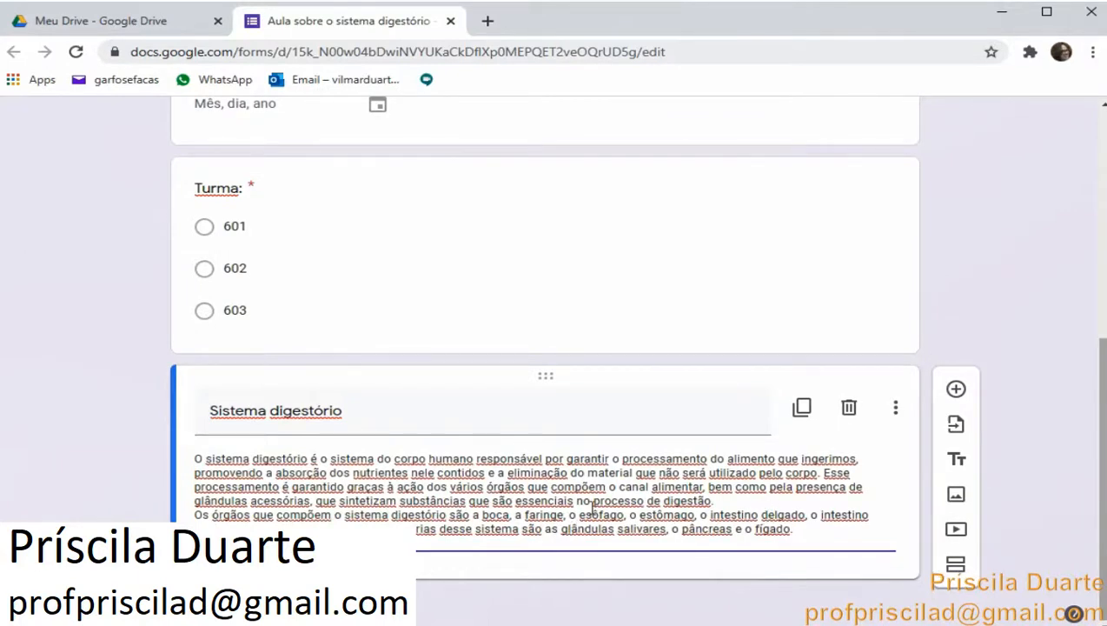
Fix the indentation at the start of the description's first paragraph
click(193, 453)
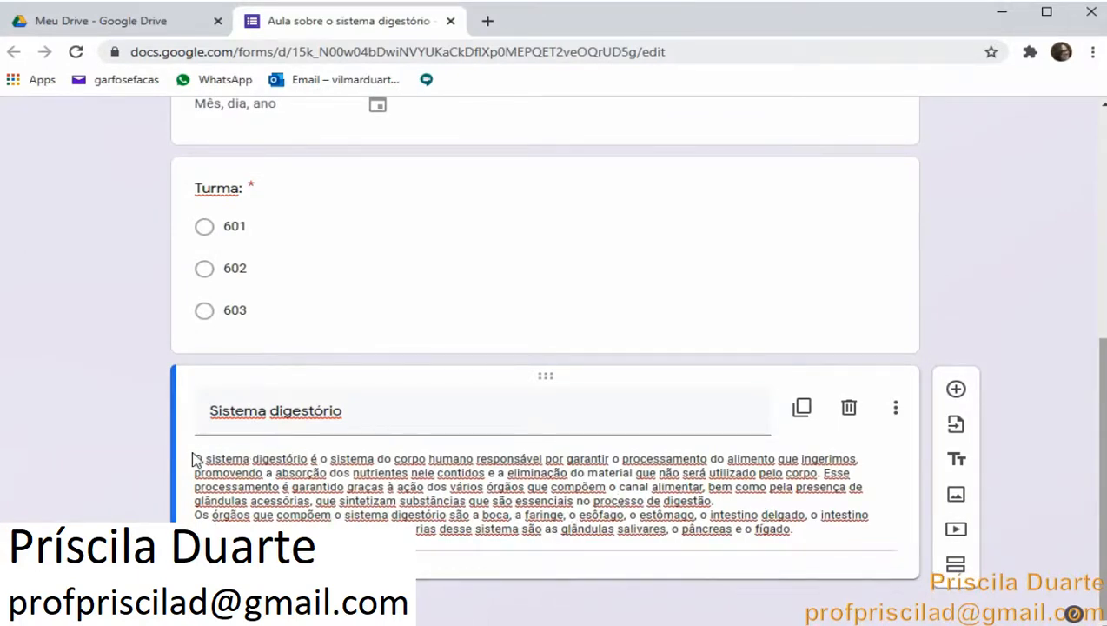
key(ctrl+a)
click(424, 501)
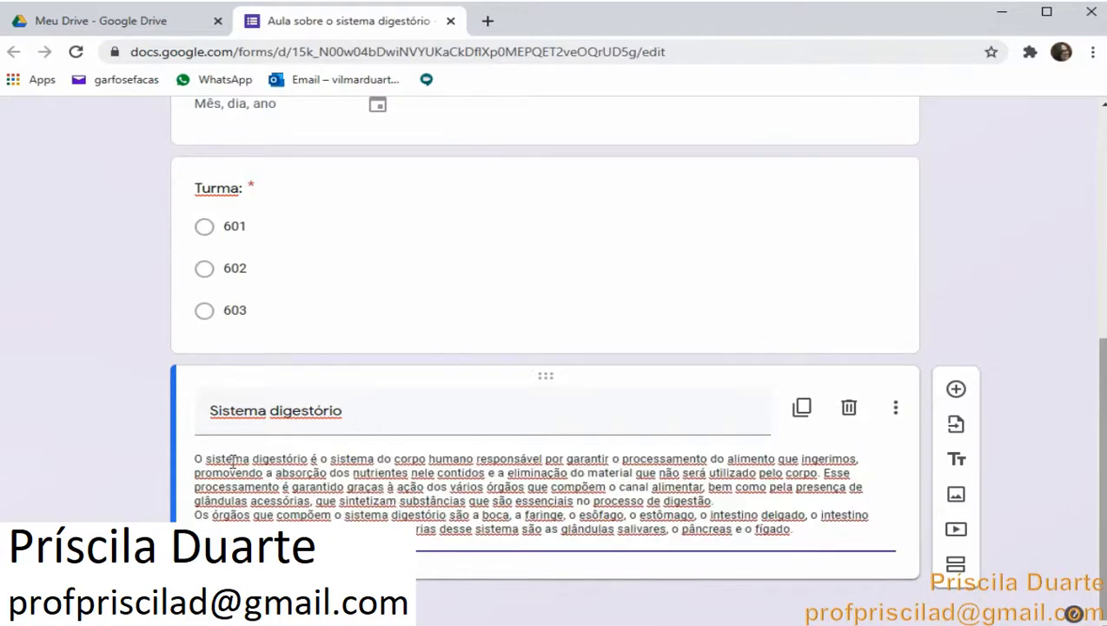
click(198, 458)
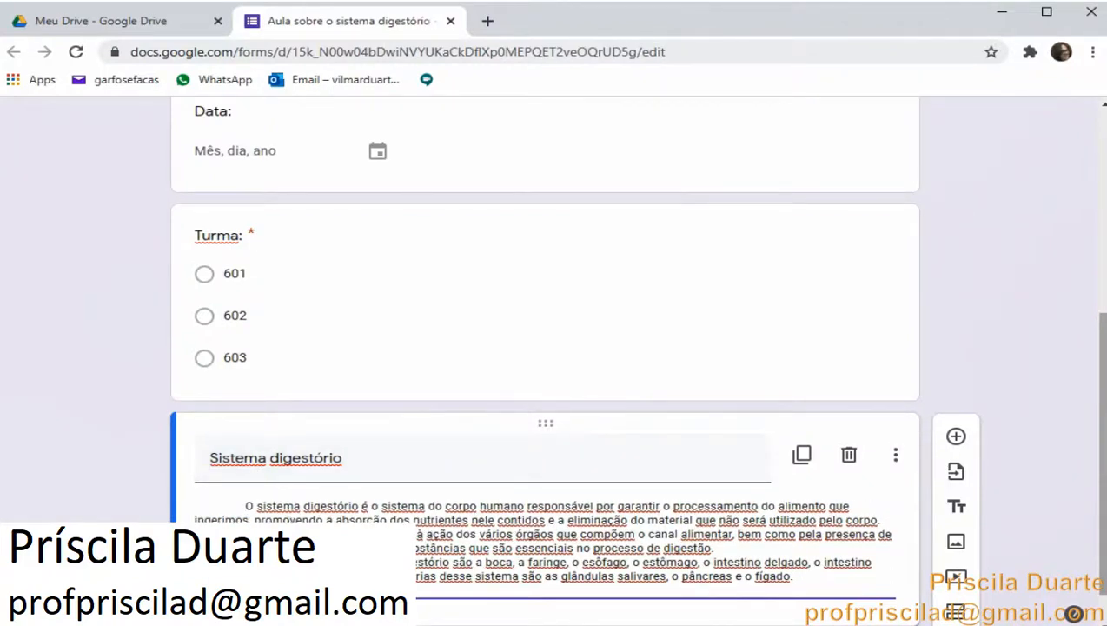
key(BackSpace)
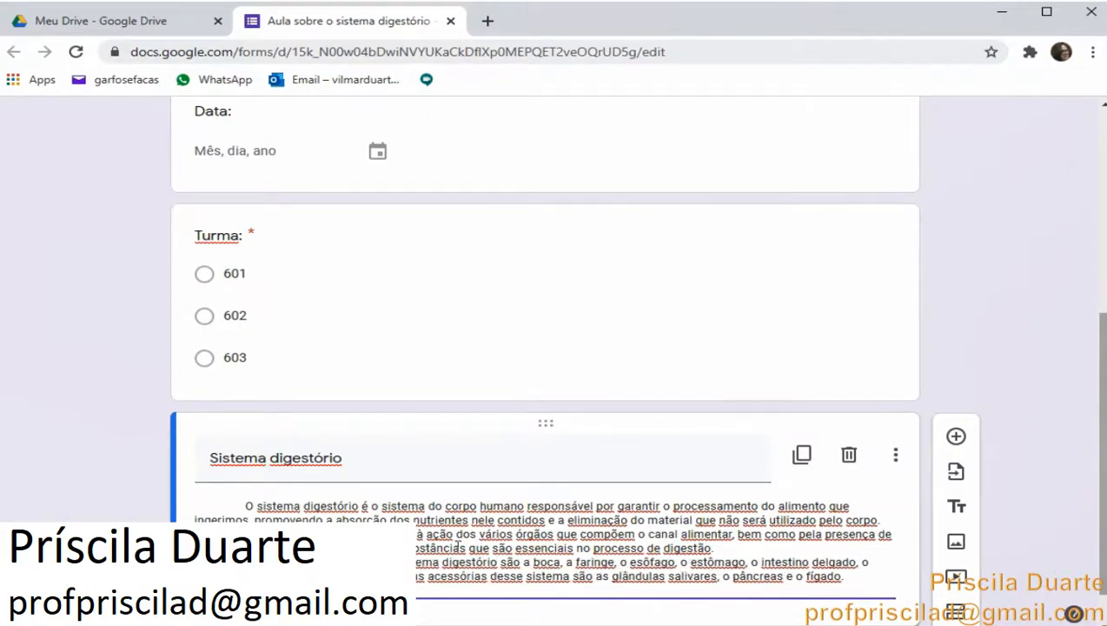
scroll(570, 556, down, 1)
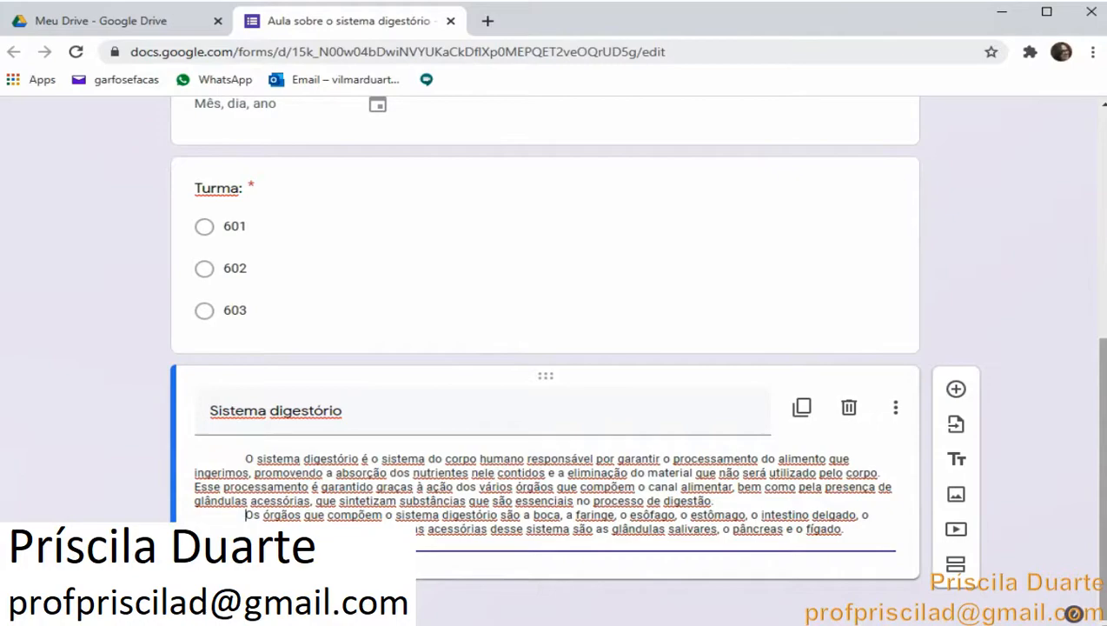
Switch to the Word document showing the explanation and launch Paint from the Start menu
click(427, 619)
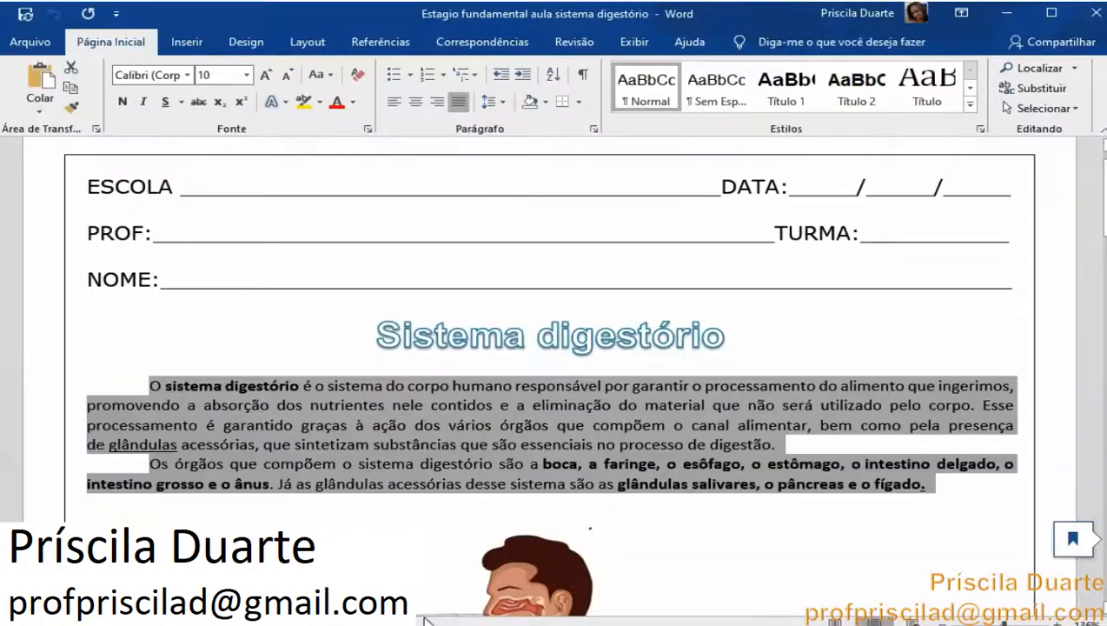
click(871, 552)
scroll(872, 557, down, 5)
scroll(902, 539, up, 5)
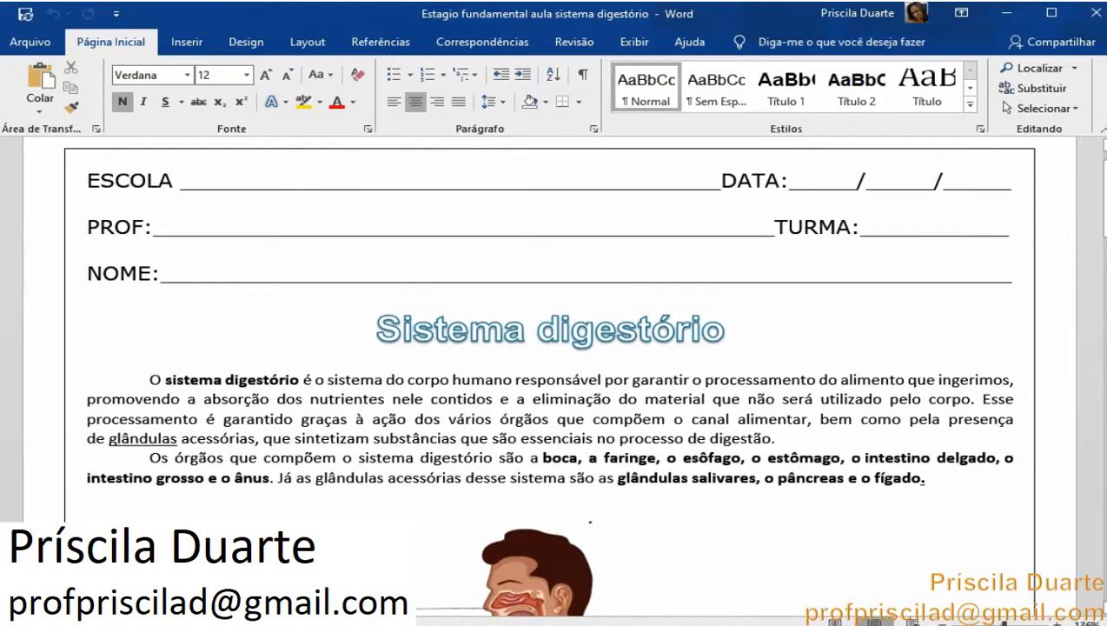
click(10, 623)
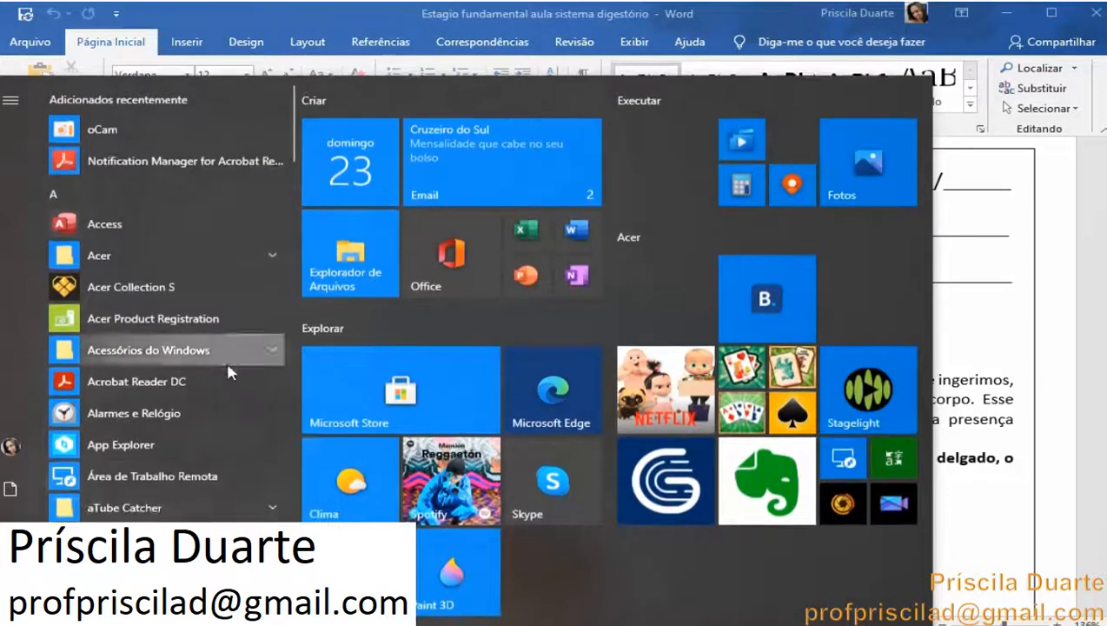
click(187, 476)
text(paint)
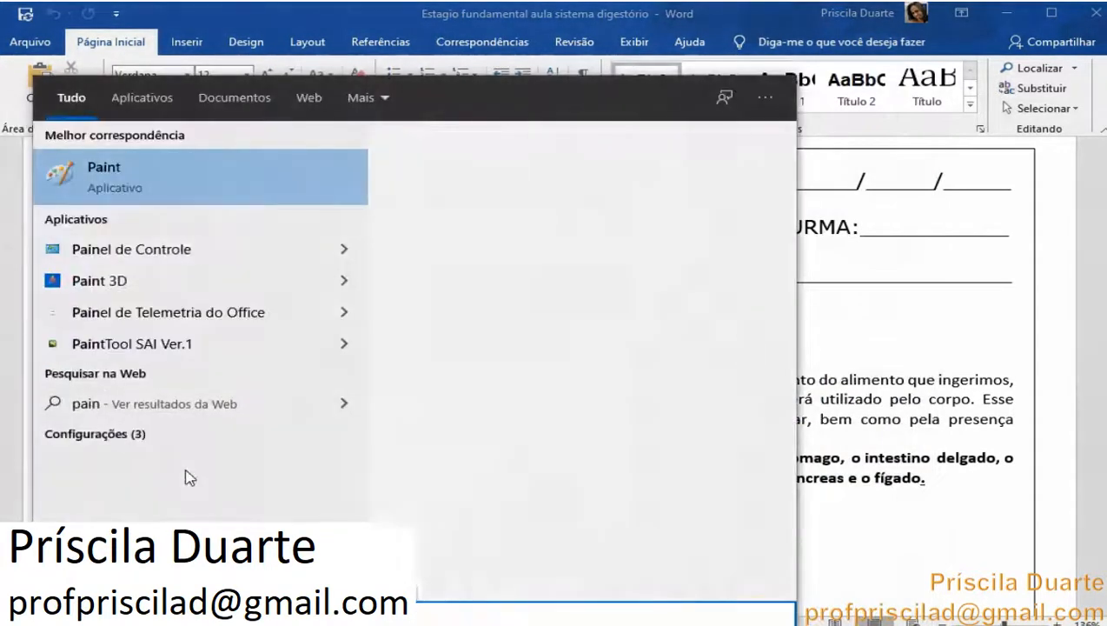
click(298, 197)
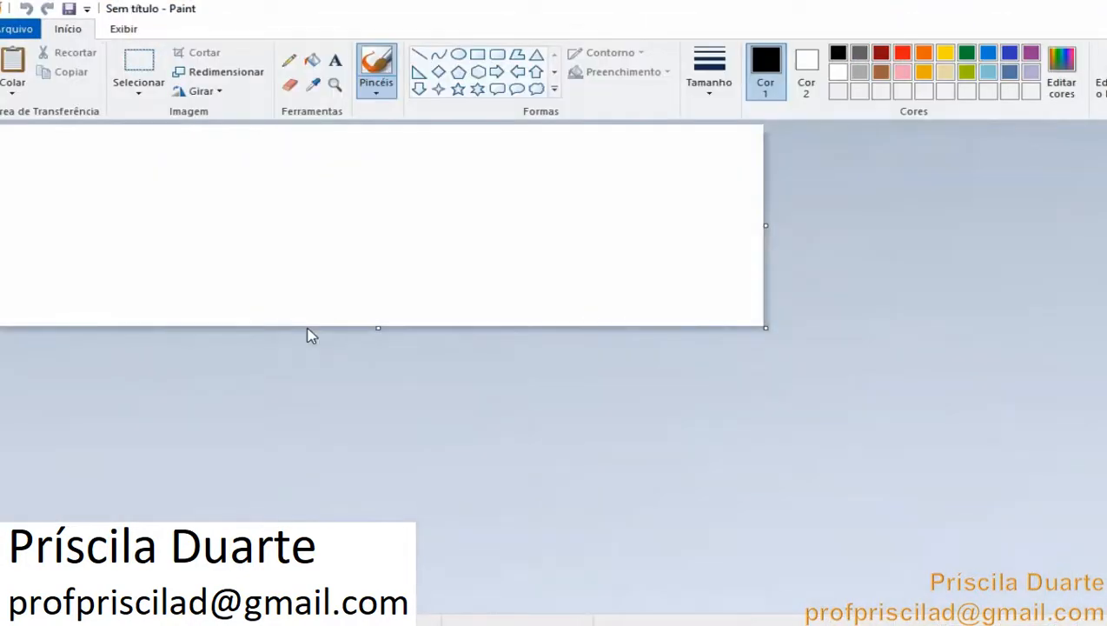
Paste the screen capture into Paint and crop it to the two explanation paragraphs
key(ctrl+v)
scroll(356, 295, down, 1)
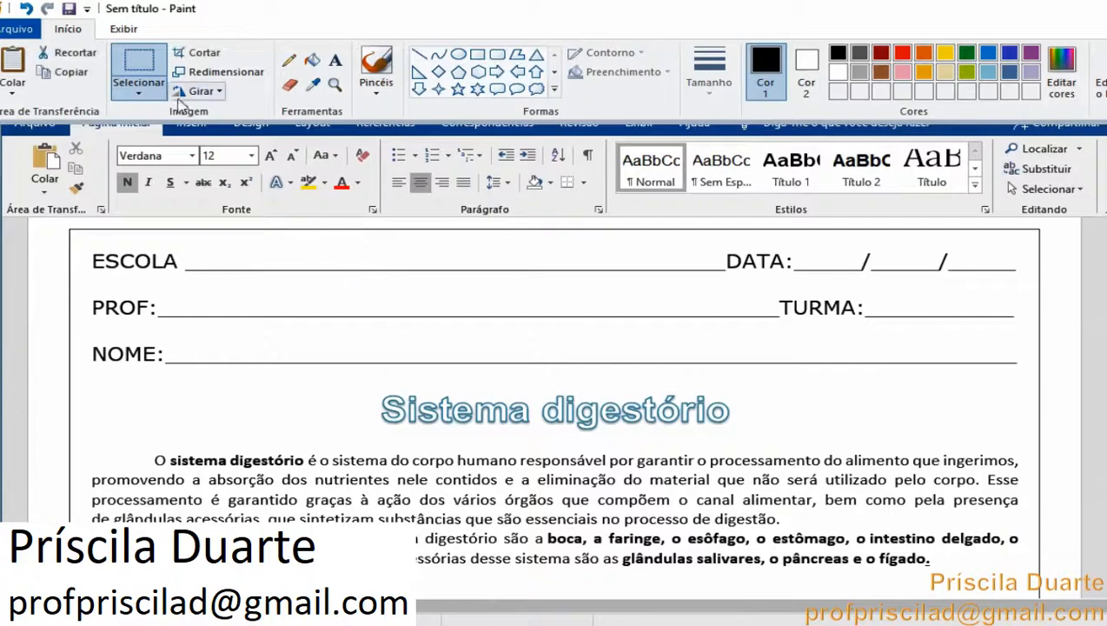
drag(358, 345, 371, 307)
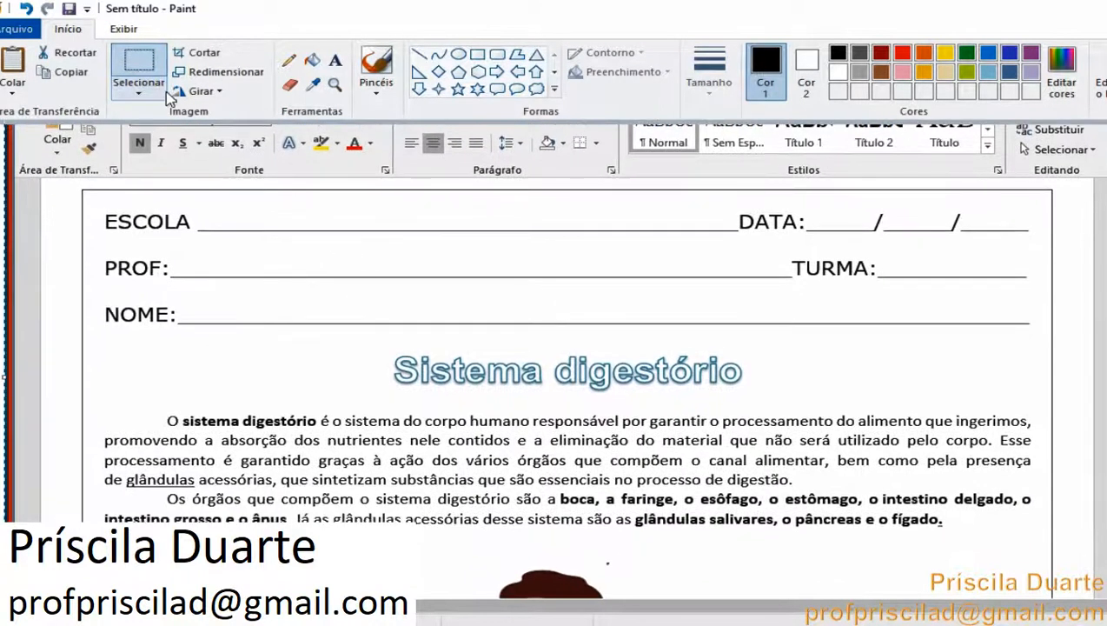
click(142, 68)
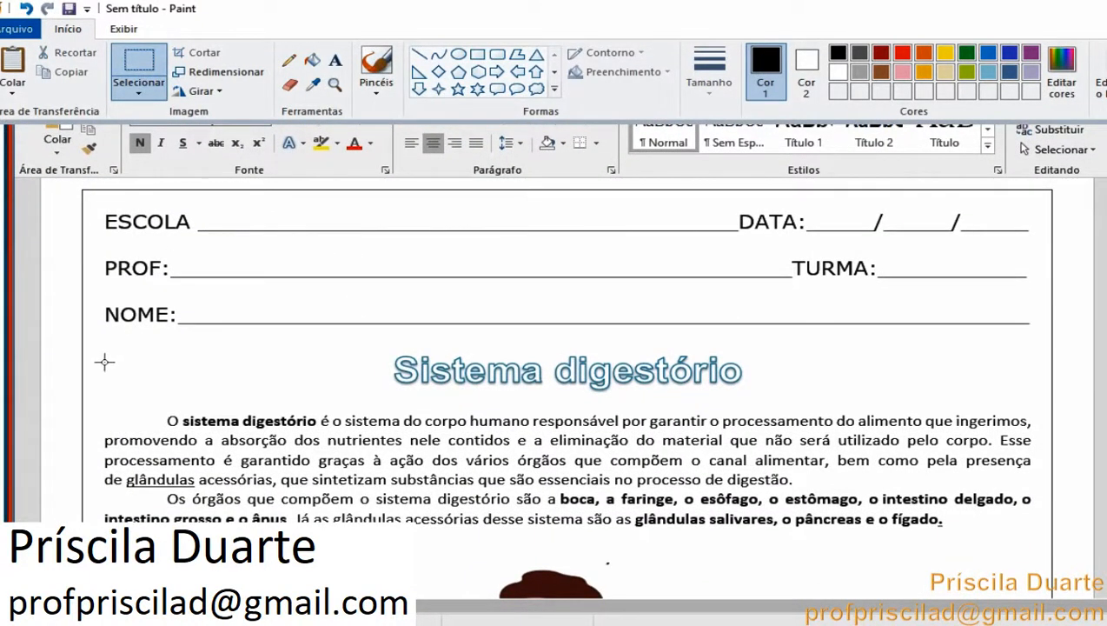
mouse_move(90, 388)
mouse_down()
mouse_move(101, 411)
mouse_move(252, 474)
mouse_move(804, 614)
mouse_move(1008, 570)
mouse_move(1050, 549)
mouse_up()
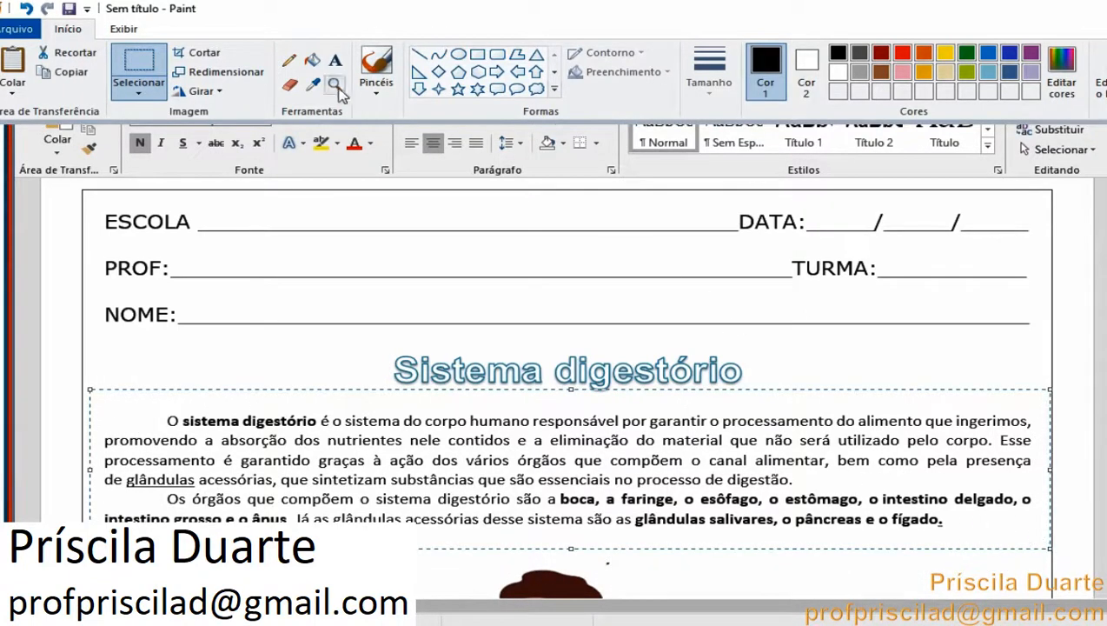
click(200, 52)
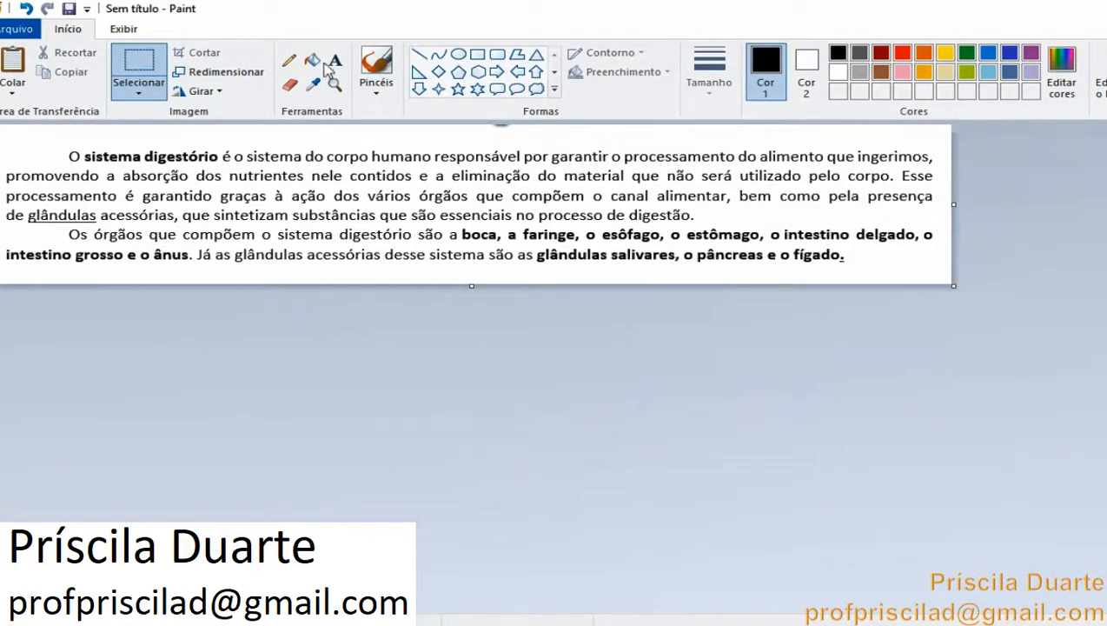
Save the cropped image as a PNG file in Downloads
click(69, 9)
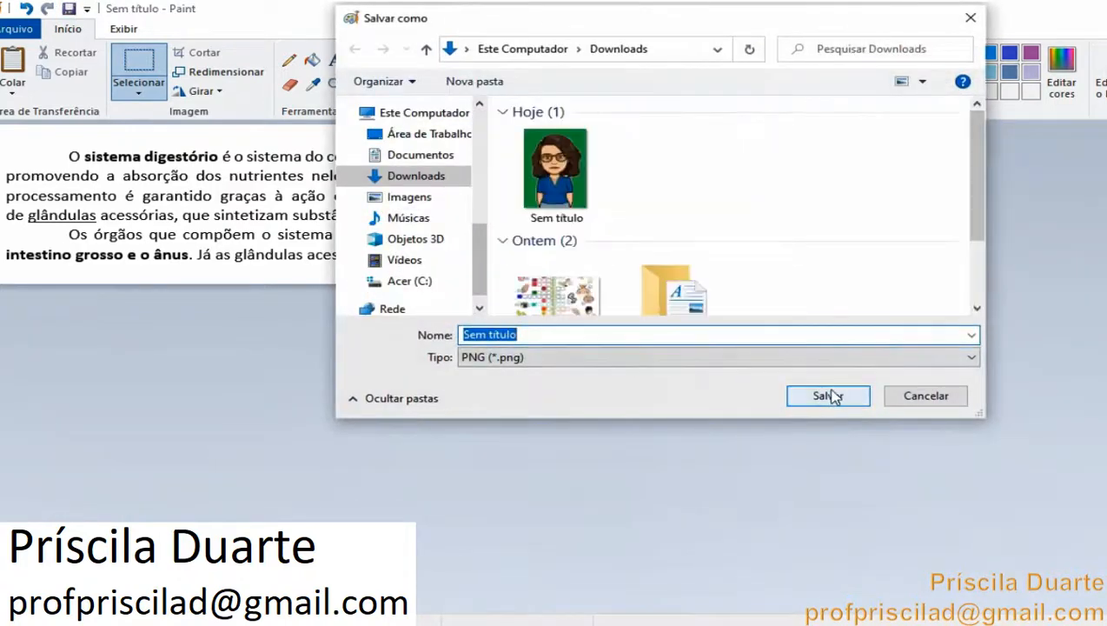
click(827, 398)
click(698, 328)
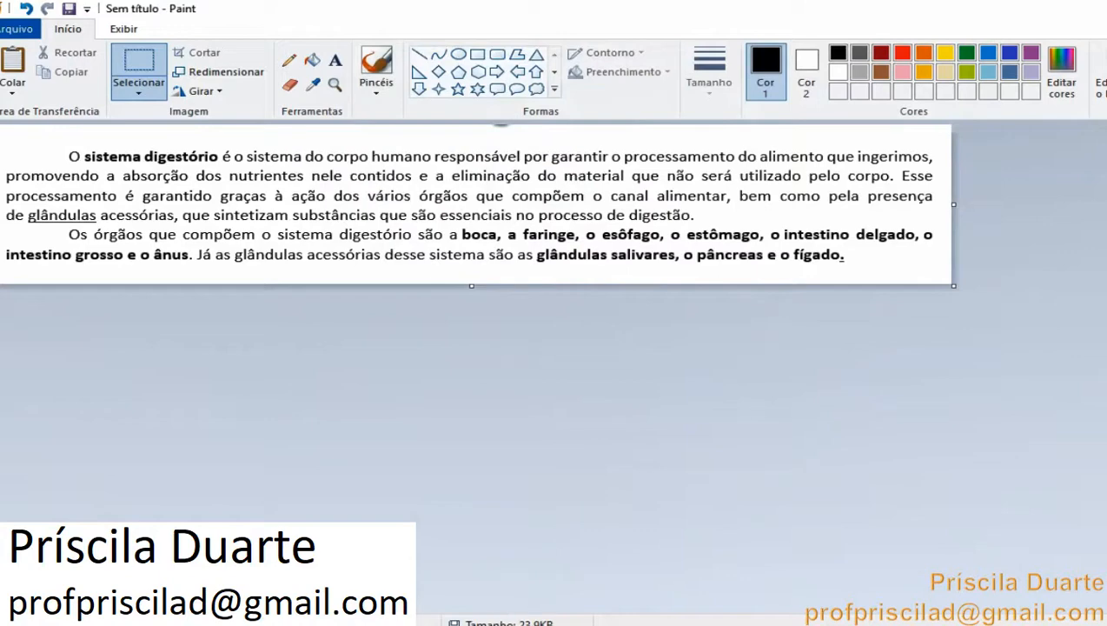
Return to the form and upload the cropped image Sem título from Downloads as a new image item
click(213, 624)
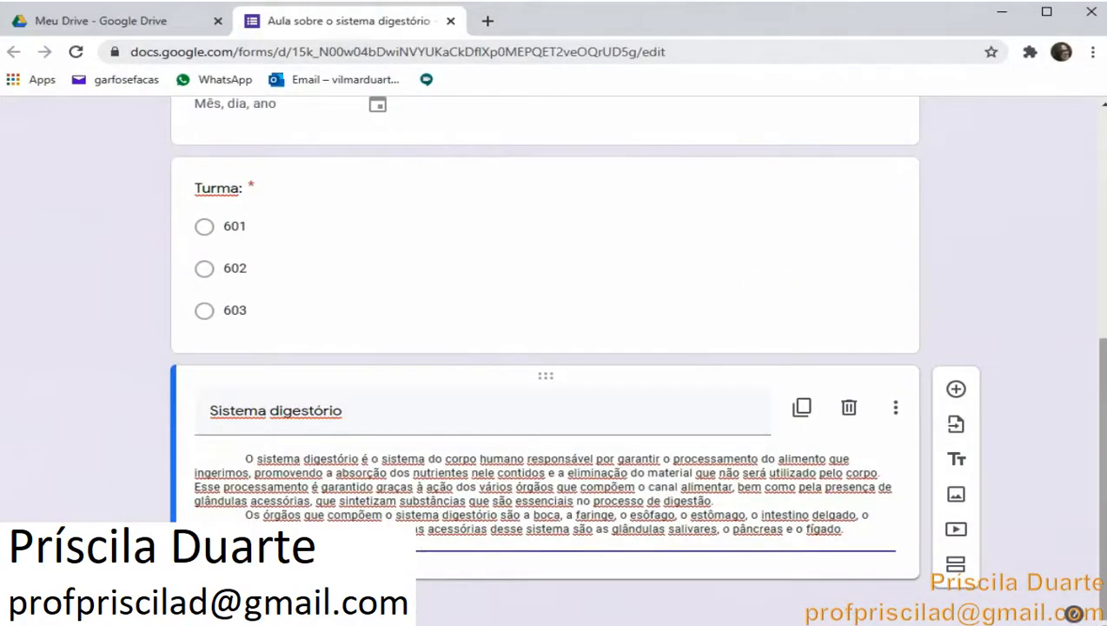
click(956, 495)
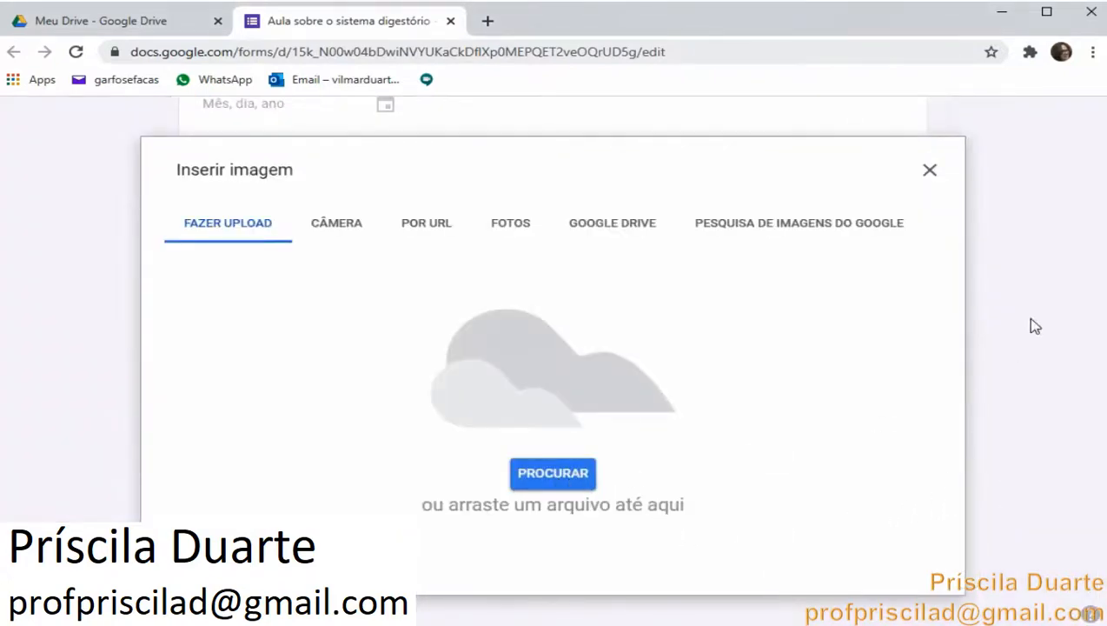
click(930, 170)
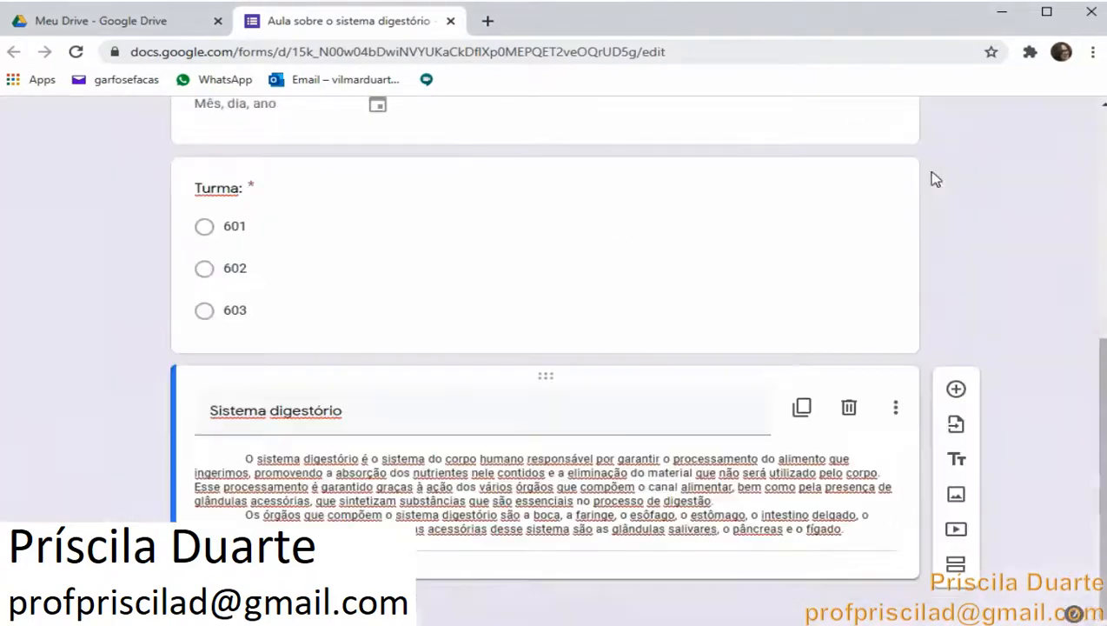
click(961, 502)
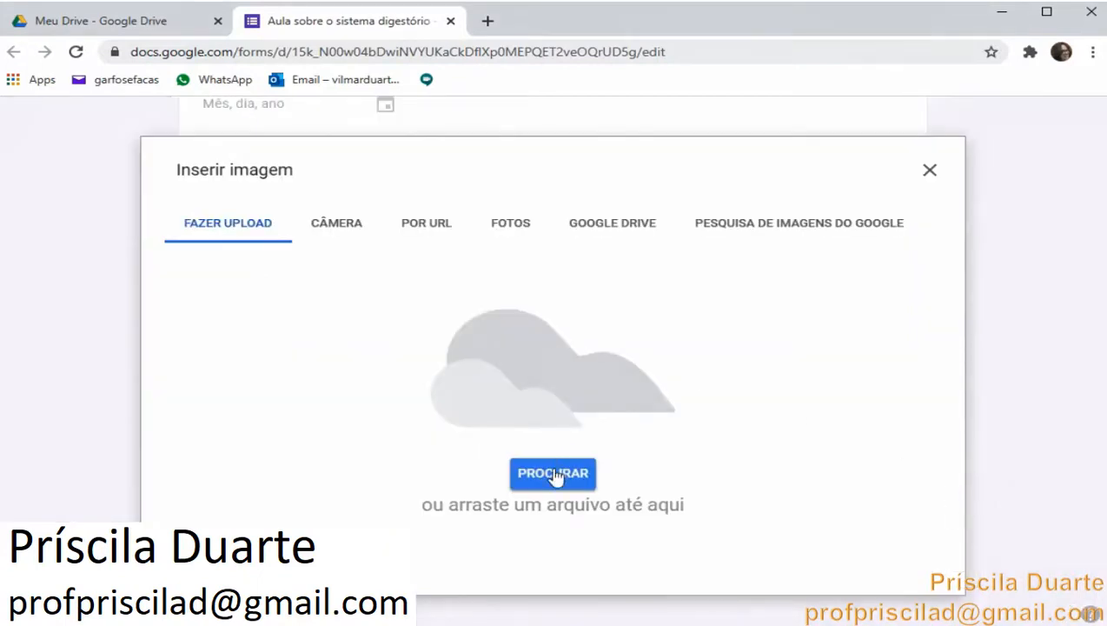
click(556, 473)
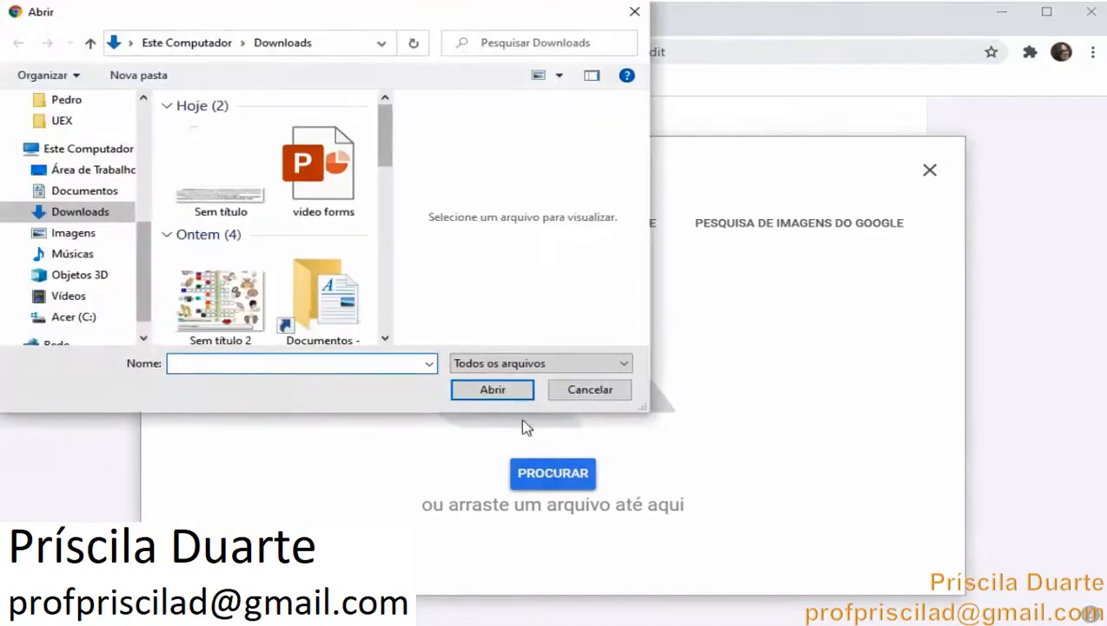
click(248, 202)
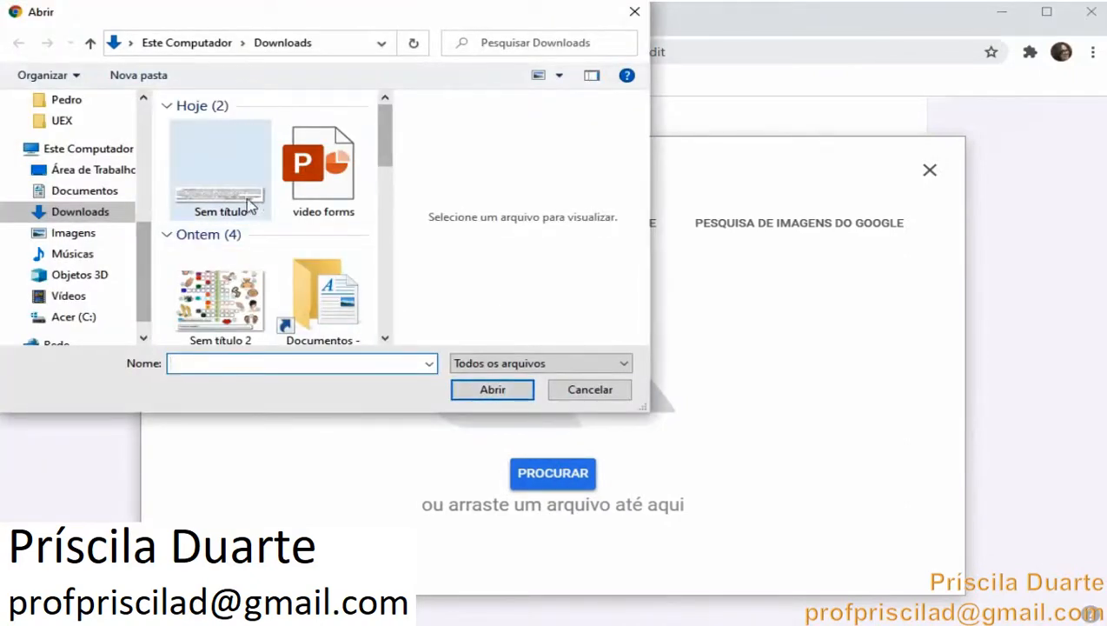
click(490, 392)
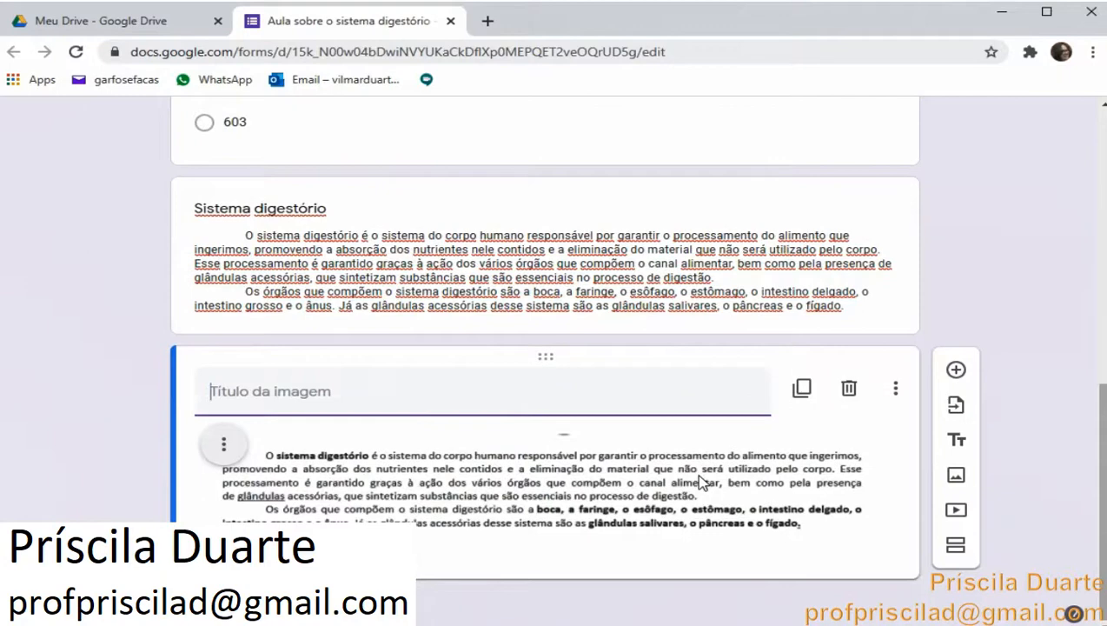
Title the new image item Sistema digestório
text(S)
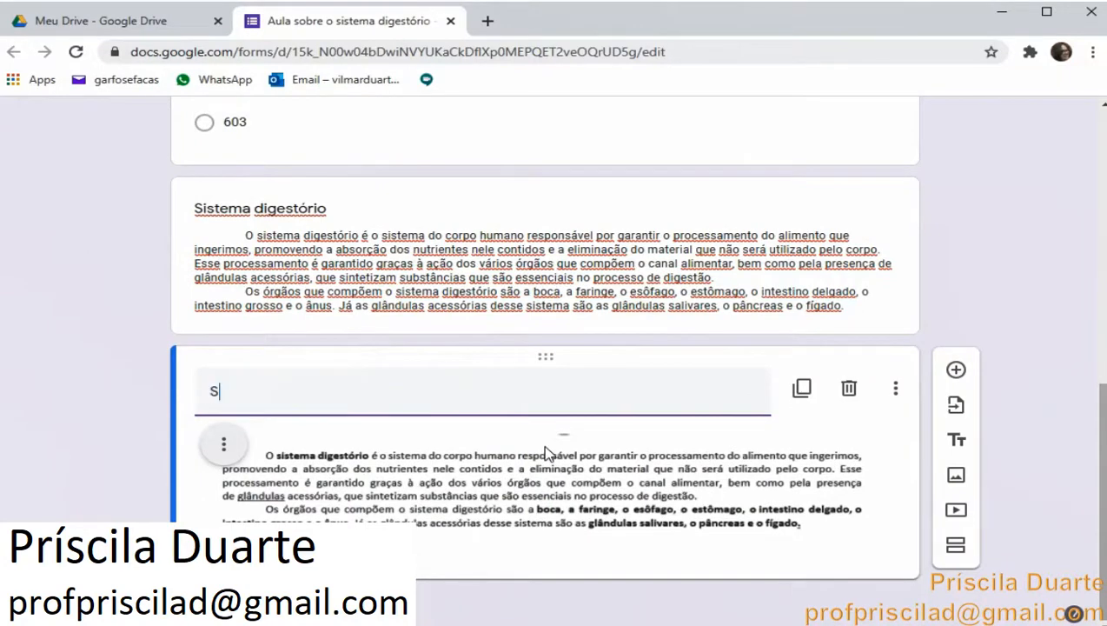
text(istema )
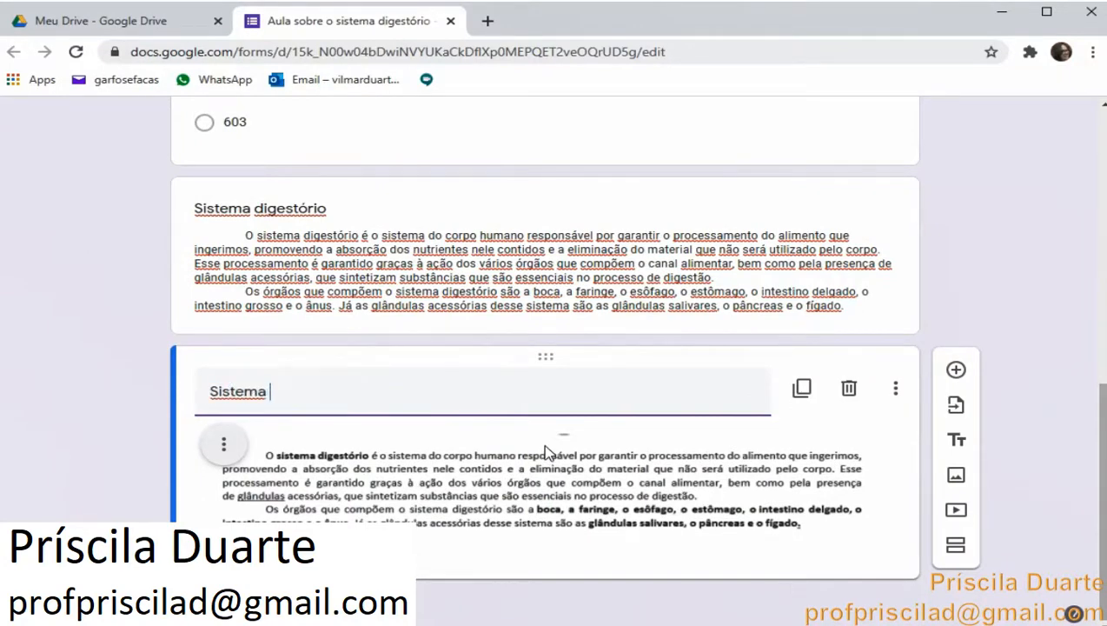
text(digestório)
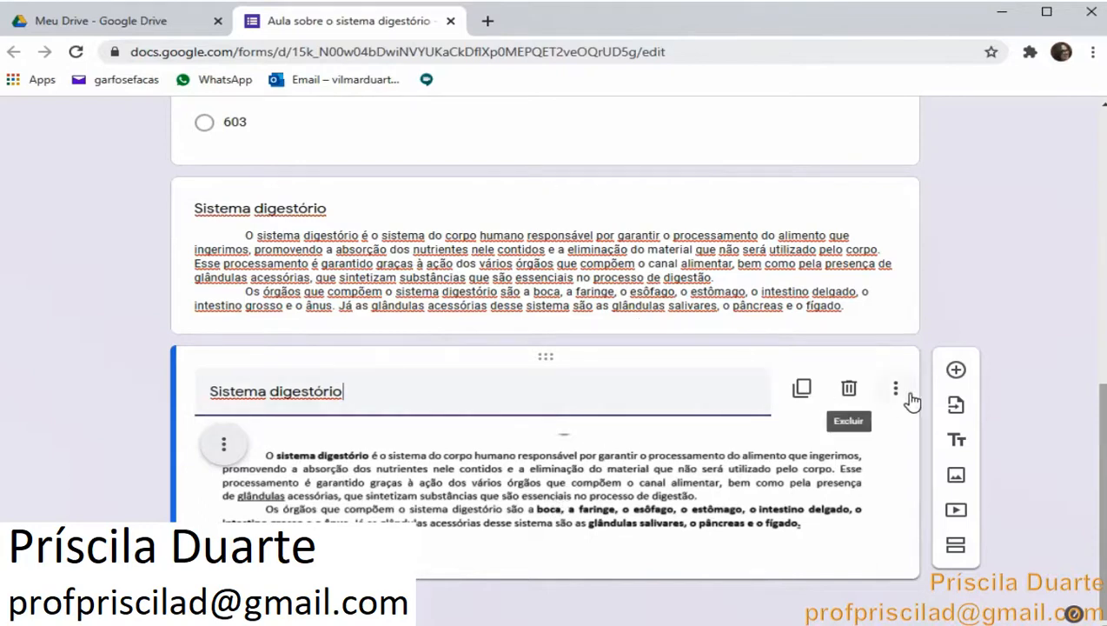
Add another image item by searching Google Images for sistema digestorio desenho and inserting the second drawing
click(956, 480)
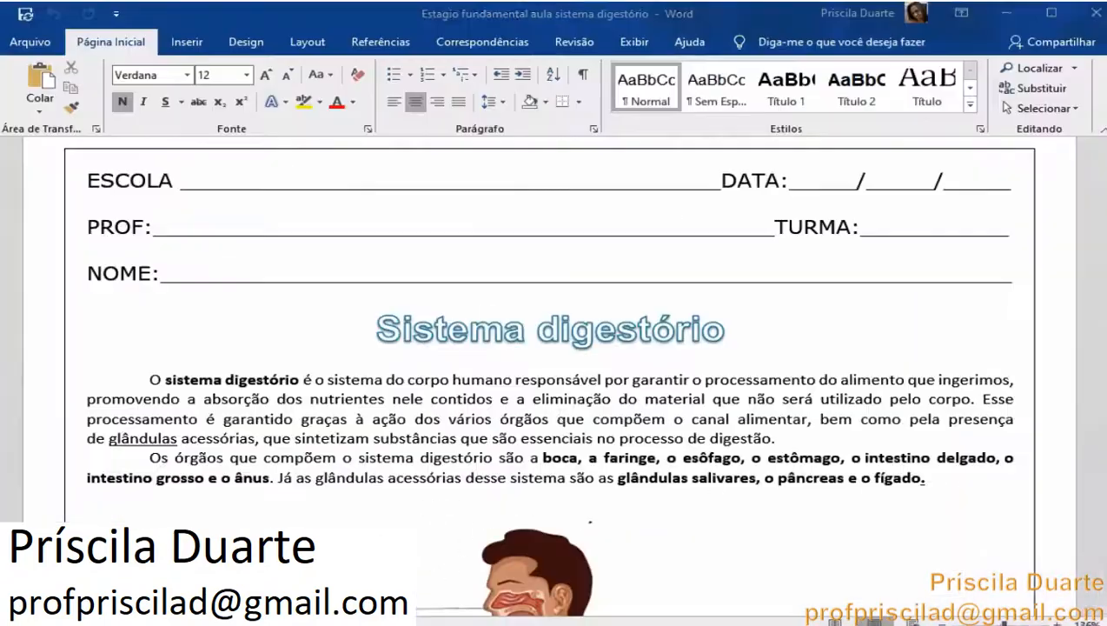
scroll(561, 421, down, 8)
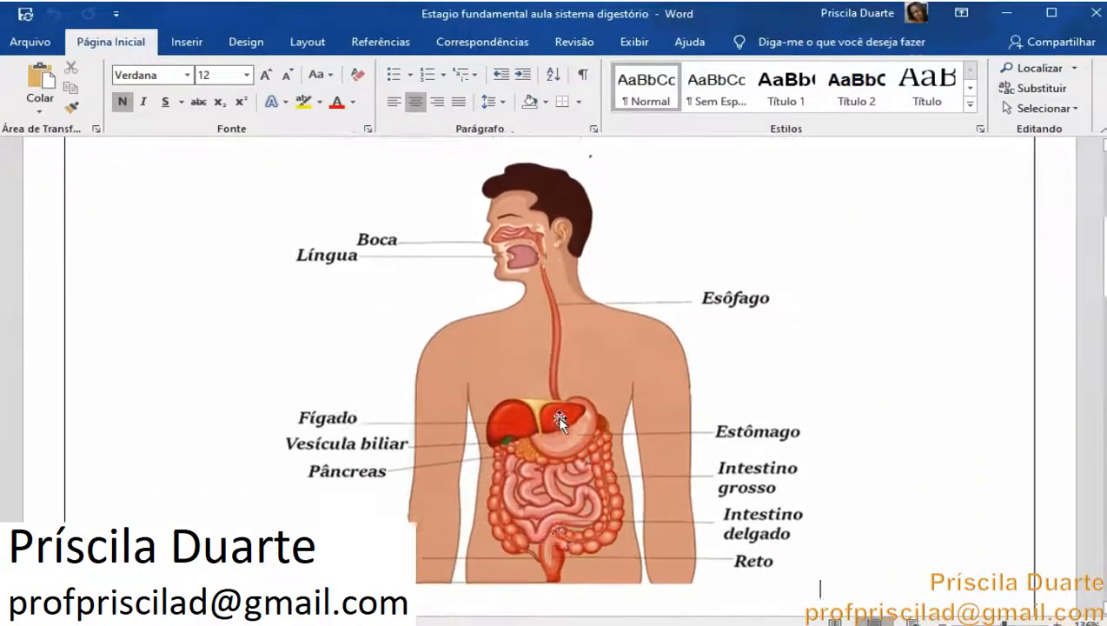
scroll(561, 420, down, 3)
scroll(561, 421, up, 4)
scroll(560, 421, down, 1)
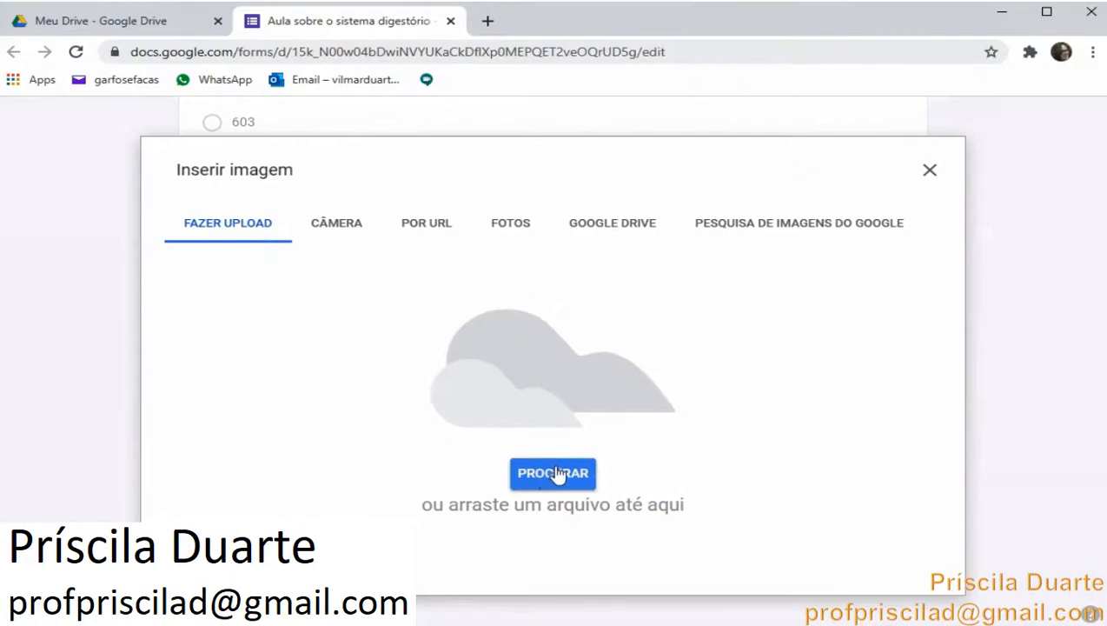
click(815, 225)
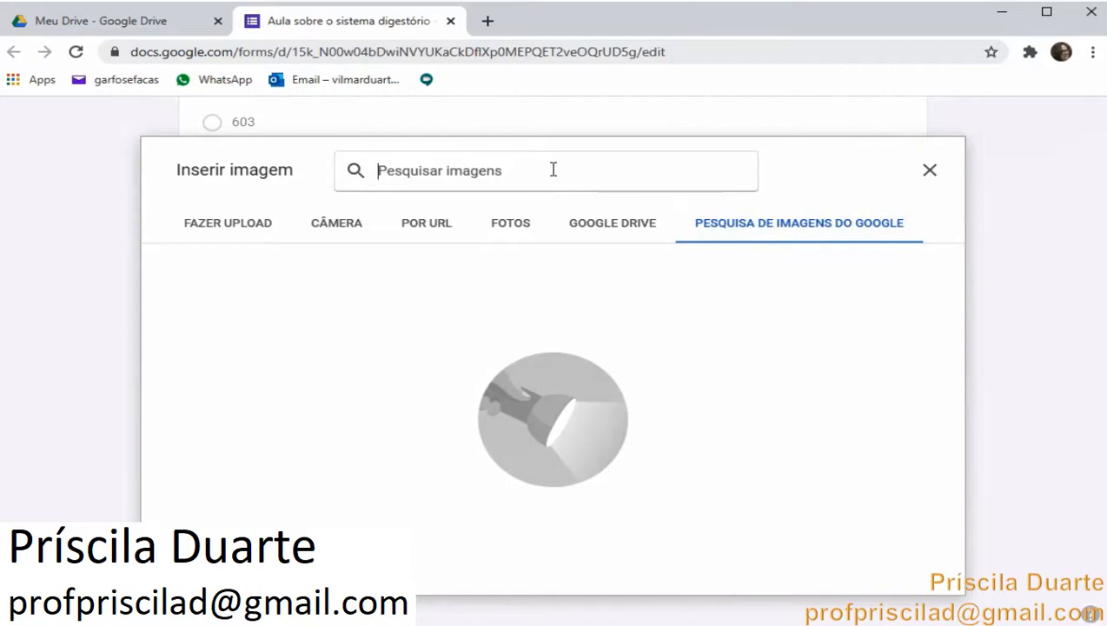
text(sistema)
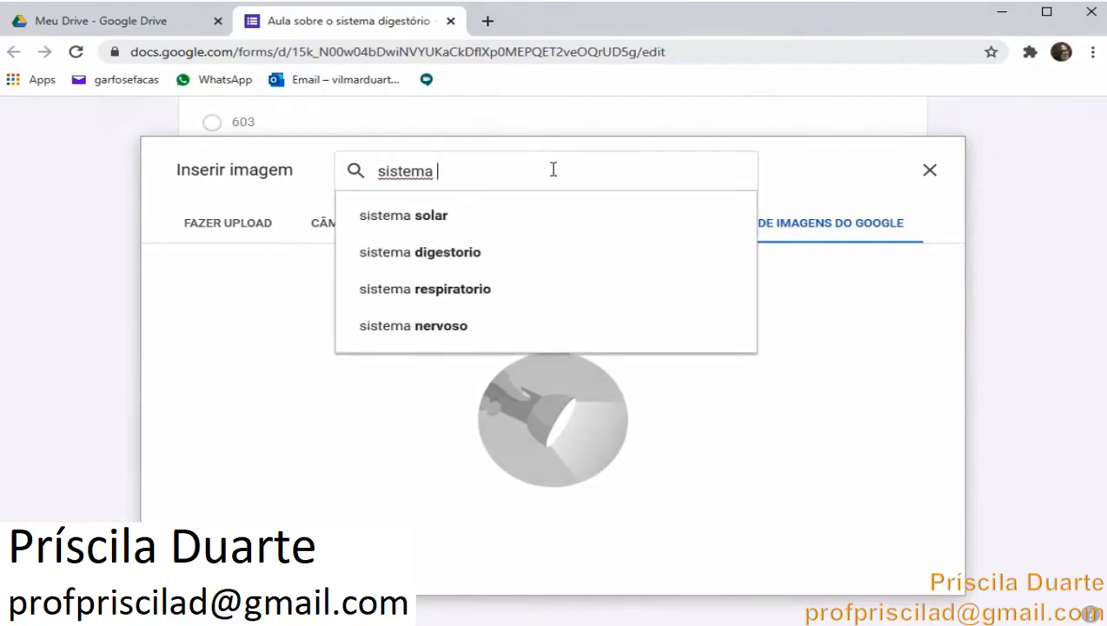
text(ges)
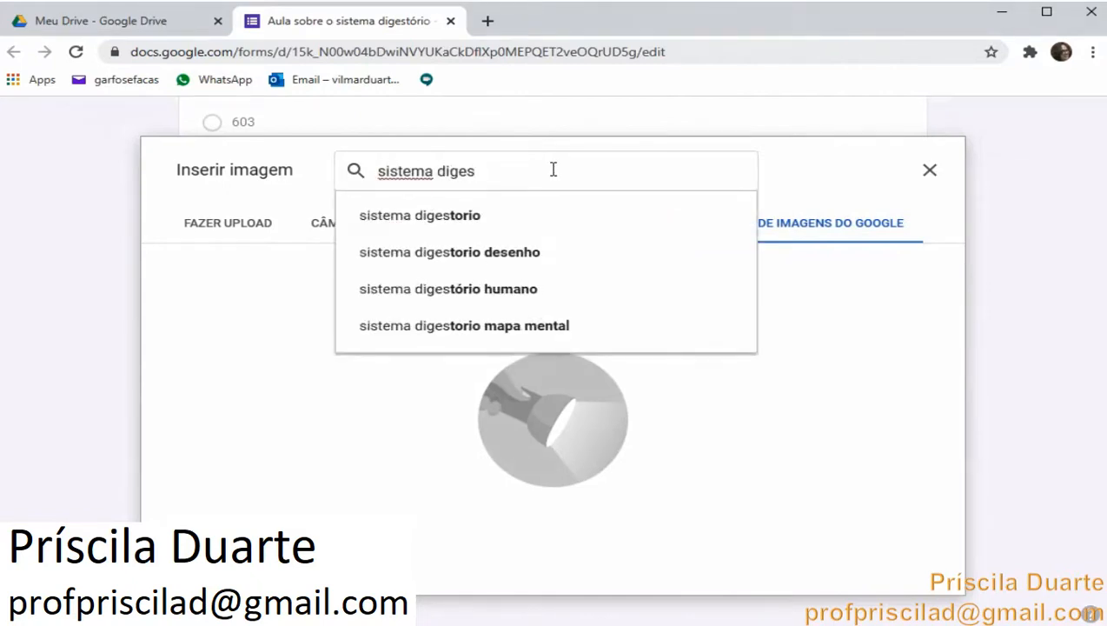
click(475, 259)
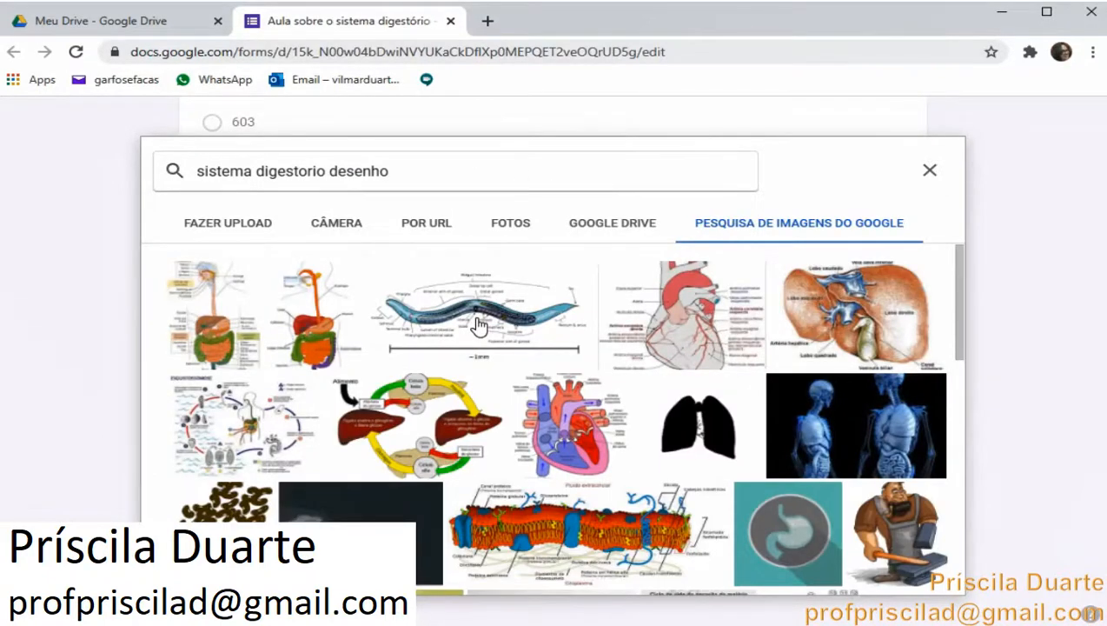
scroll(478, 325, down, 5)
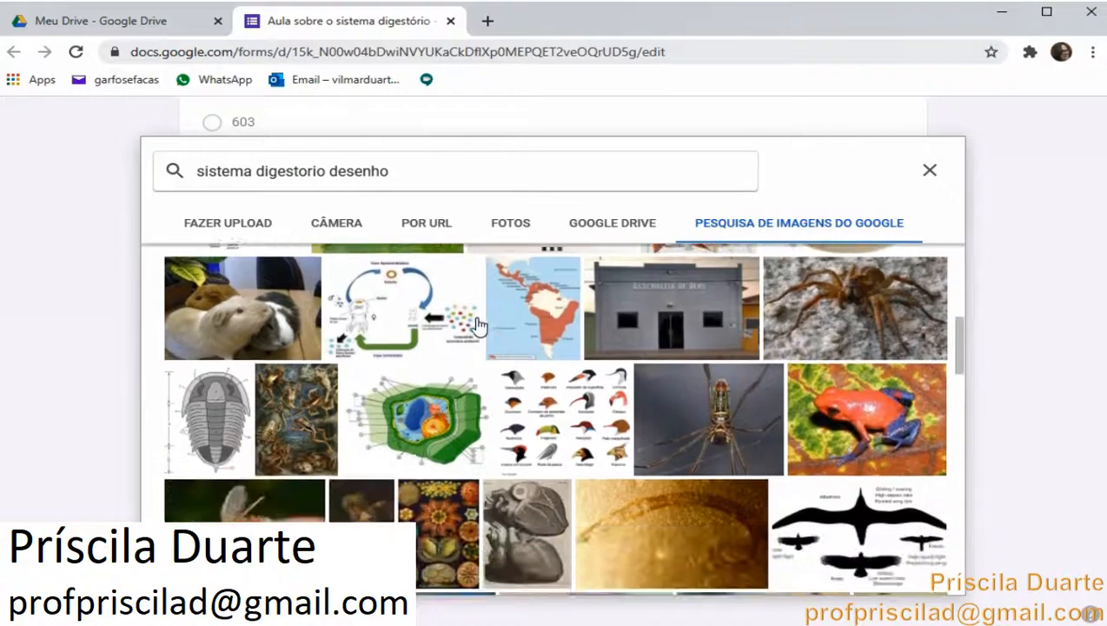
scroll(478, 325, up, 5)
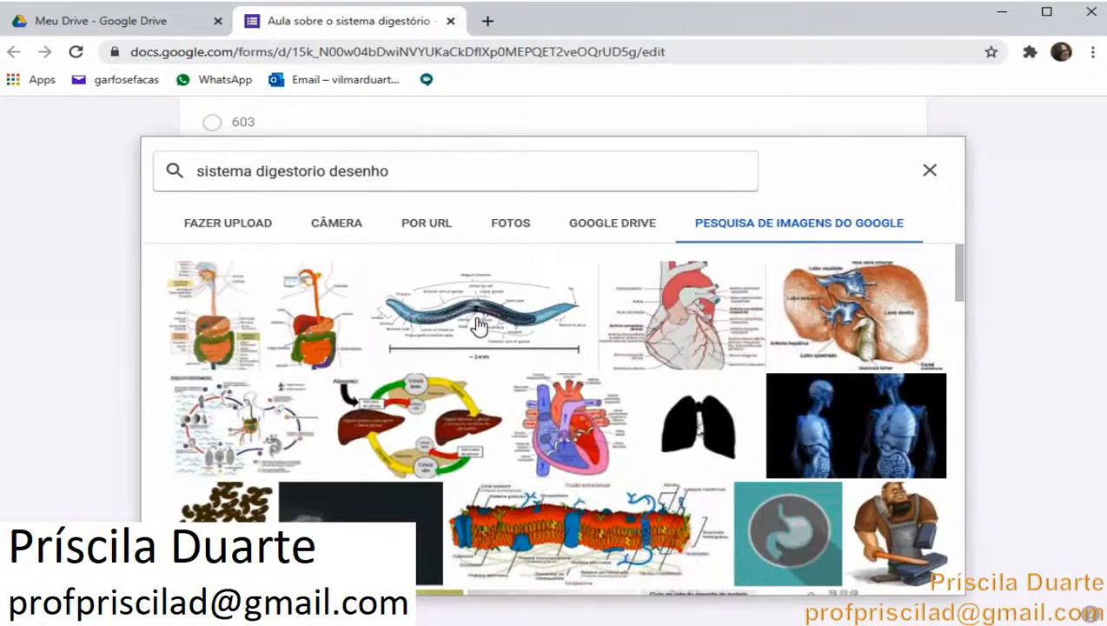
click(303, 306)
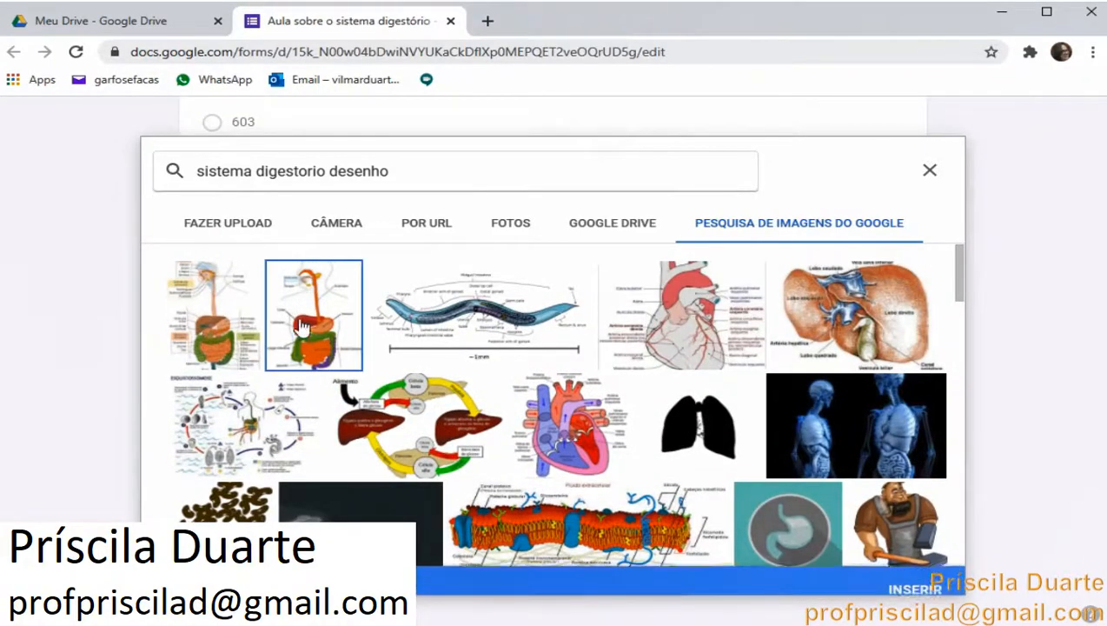
click(909, 576)
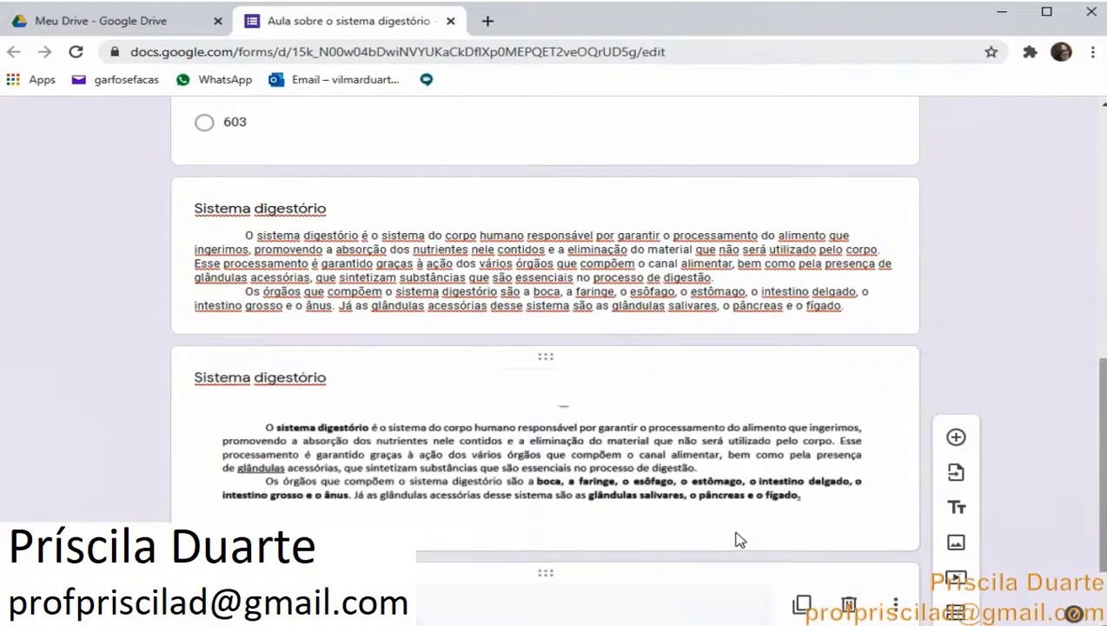
Replace that image with the first result of a Google image search for sistema digestorio
scroll(734, 539, down, 8)
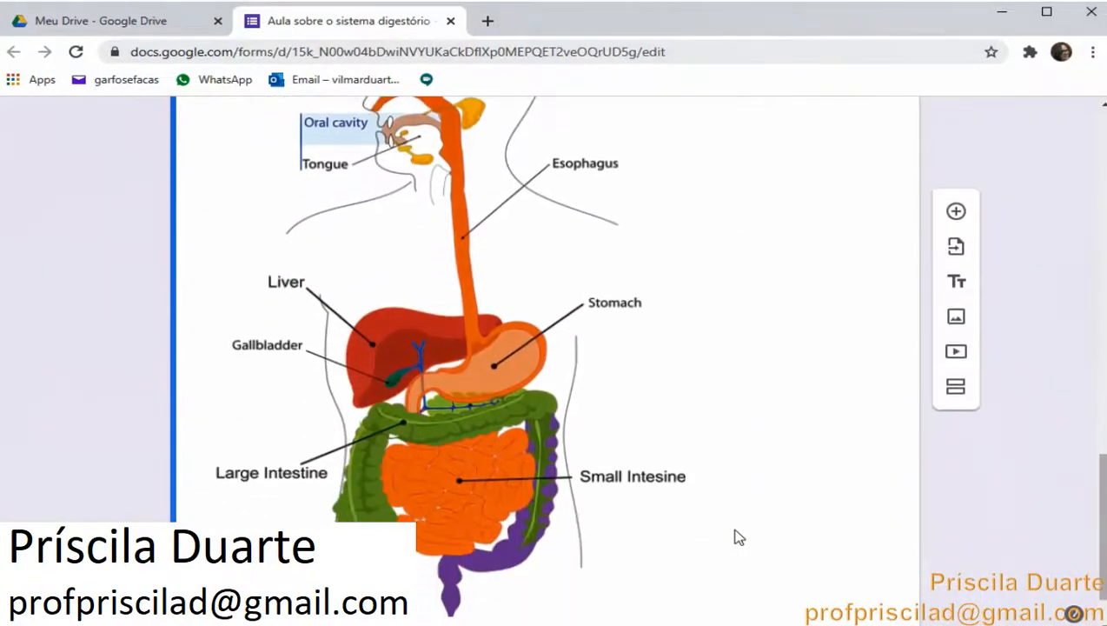
scroll(734, 538, up, 3)
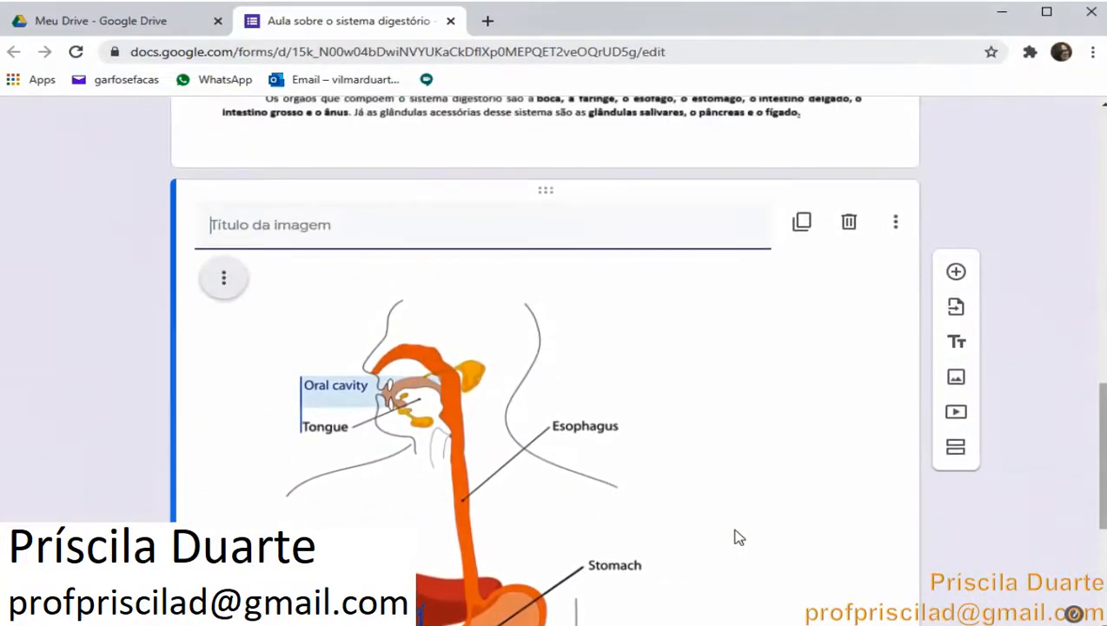
scroll(734, 538, up, 1)
scroll(735, 538, down, 1)
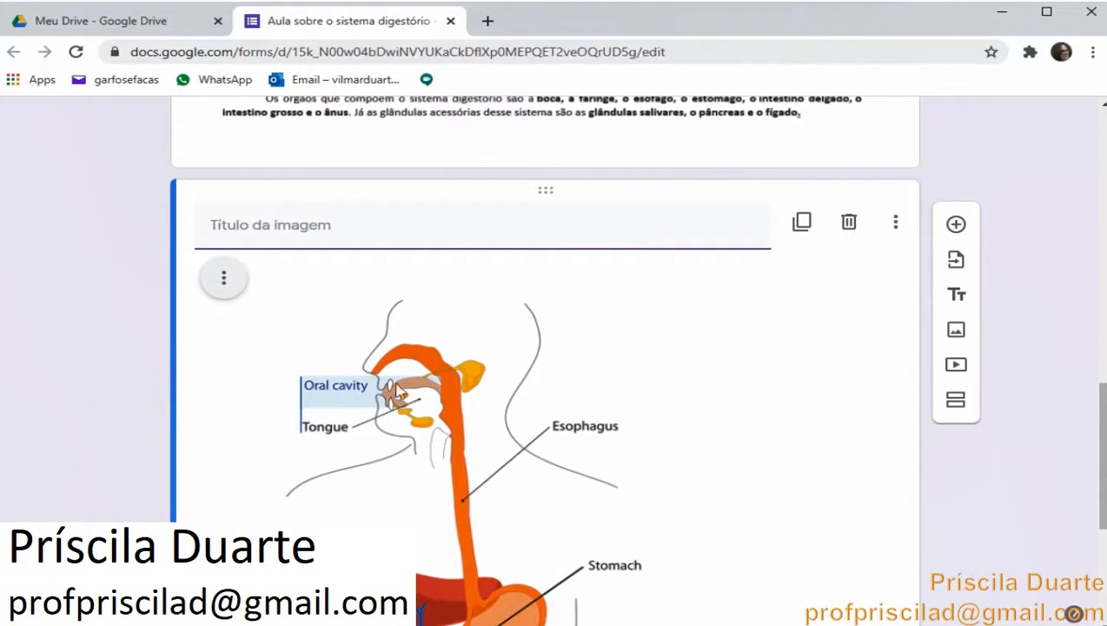
click(223, 280)
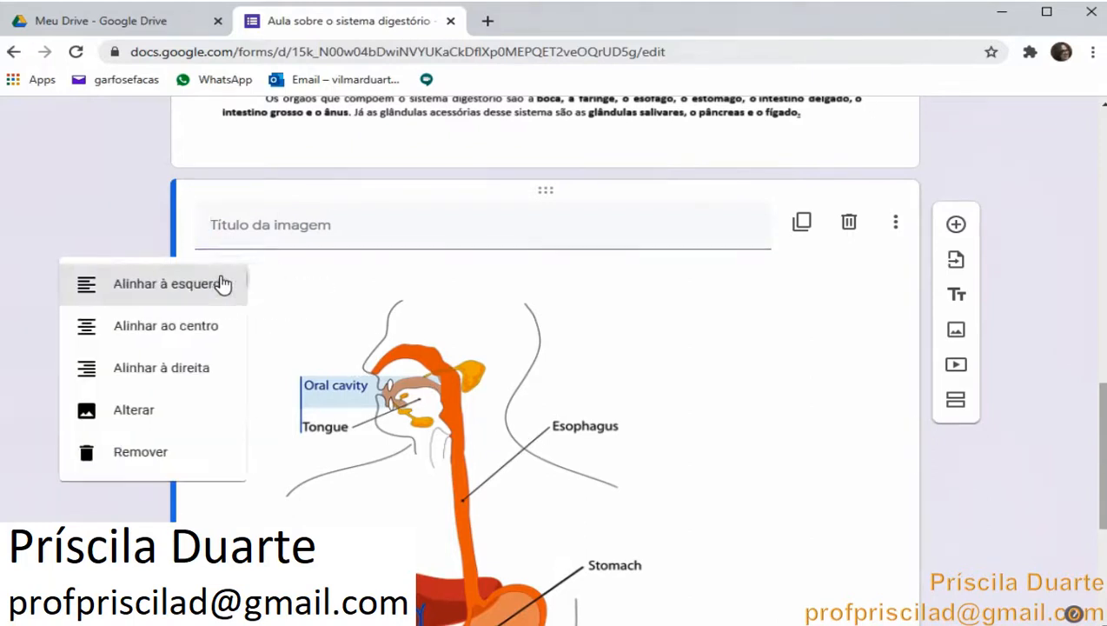
click(139, 411)
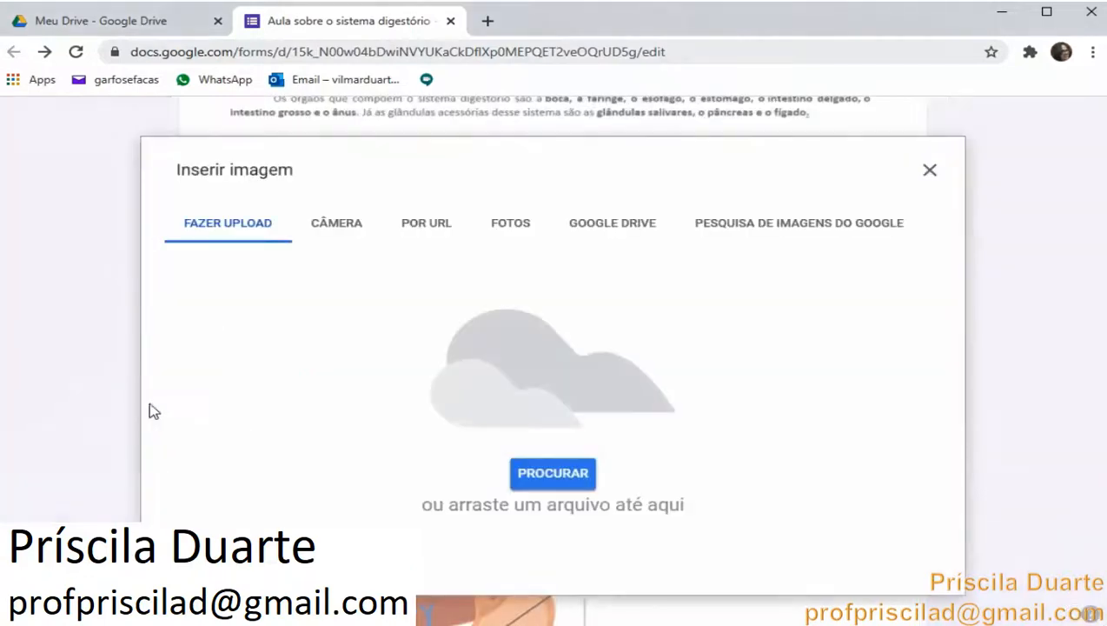
click(806, 230)
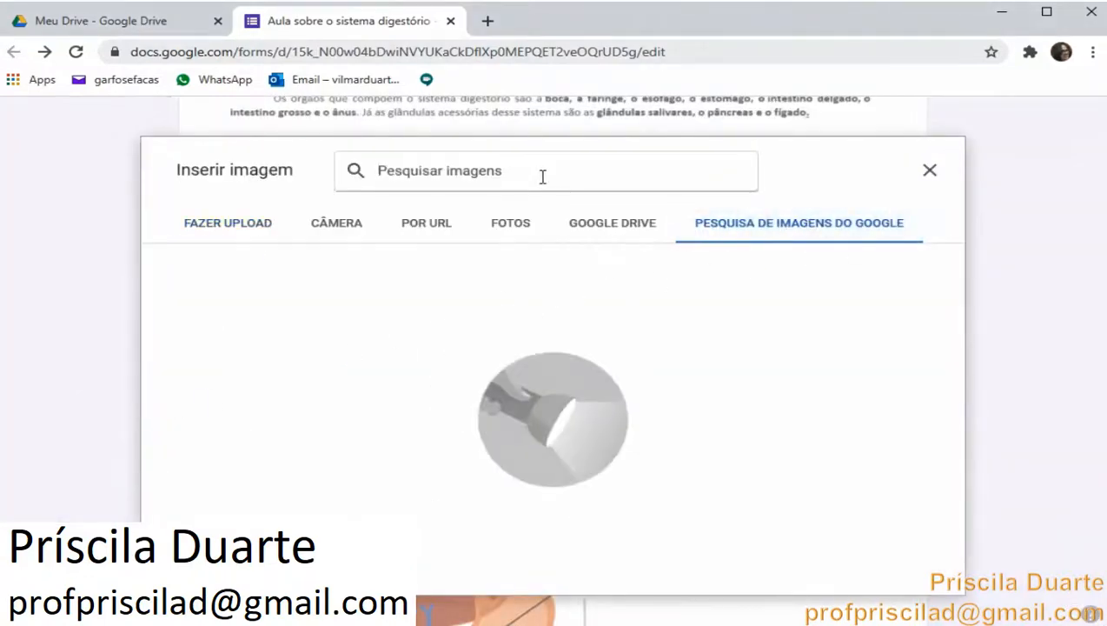
text(sis)
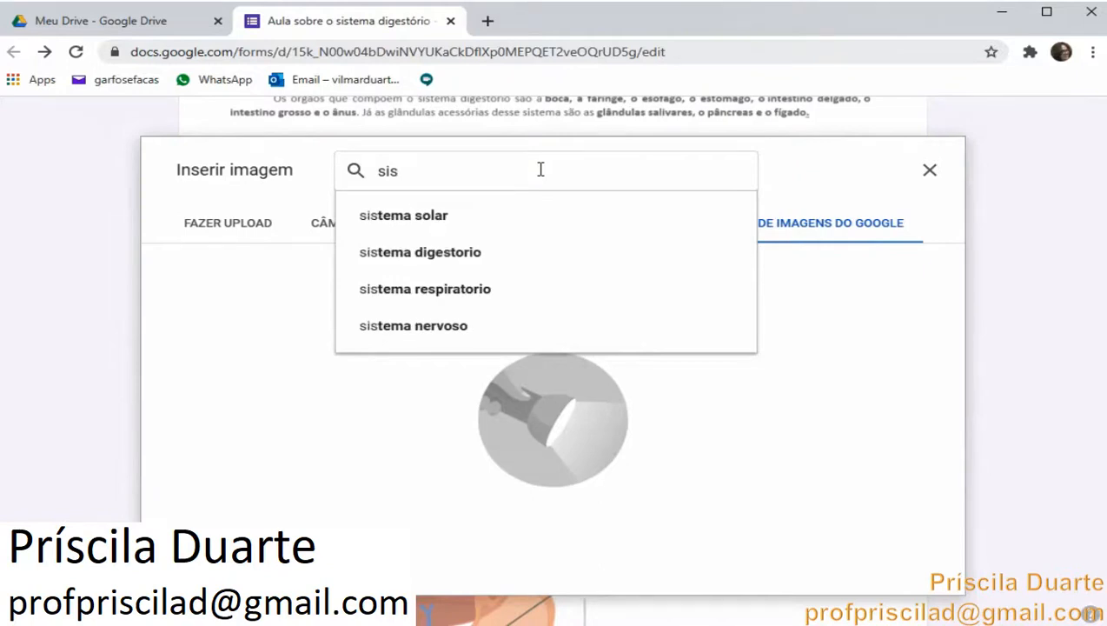
click(452, 251)
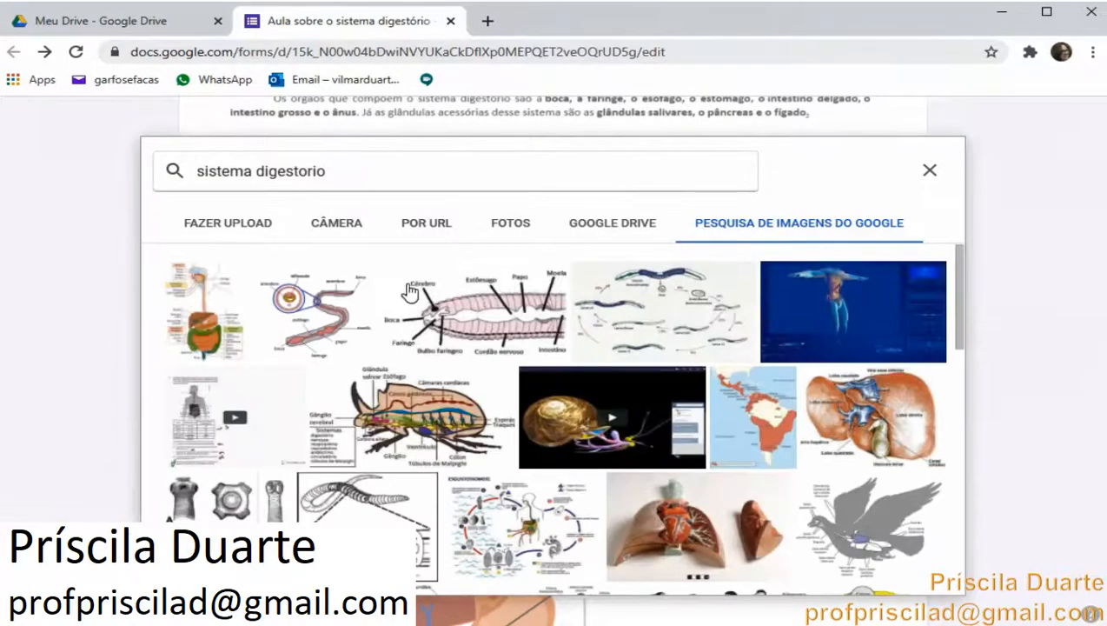
click(219, 318)
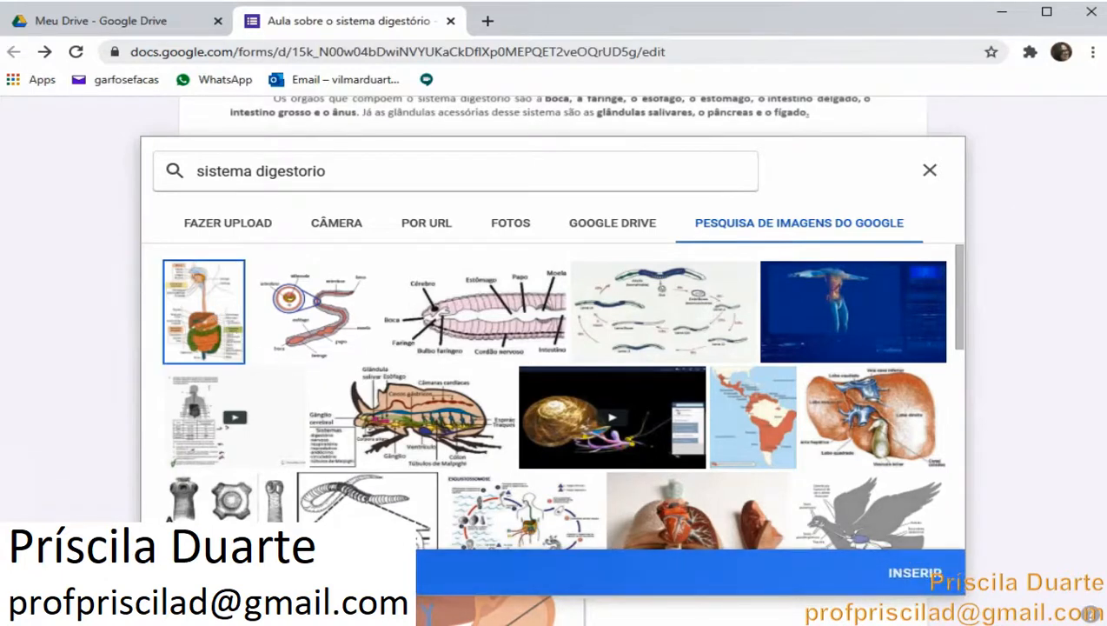
click(916, 575)
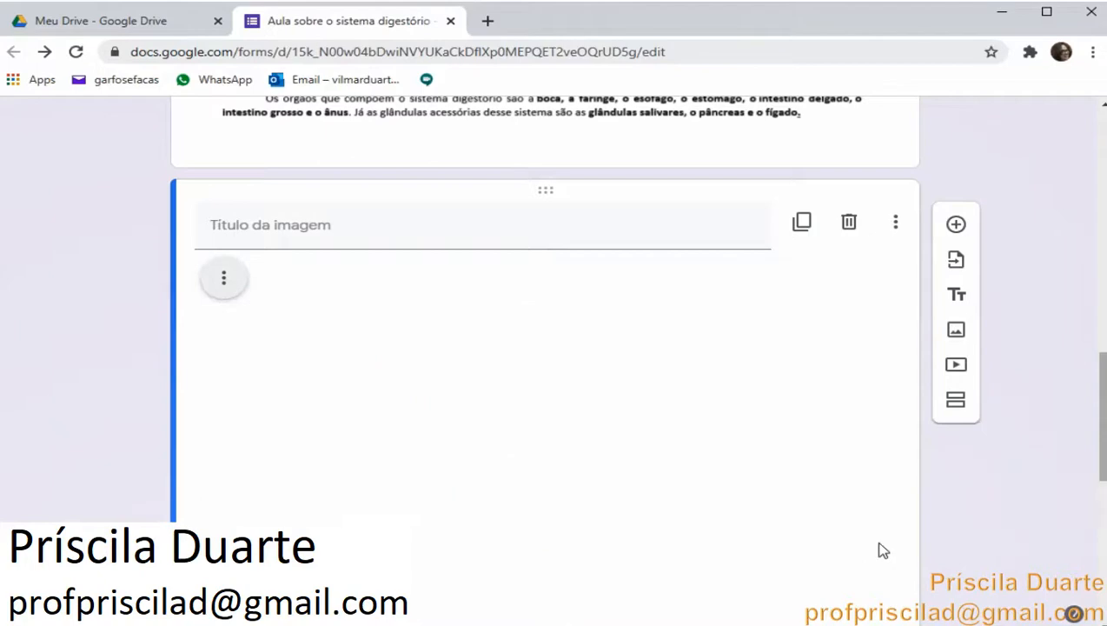
Scroll through the form to review the replaced digestive system image
scroll(852, 525, down, 4)
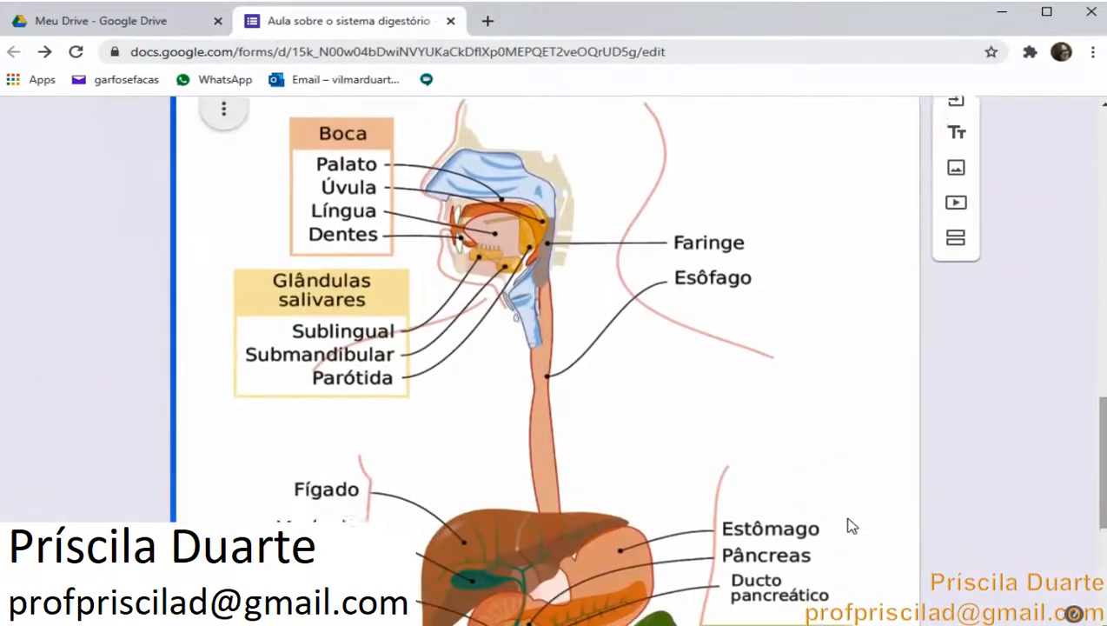
scroll(852, 525, down, 2)
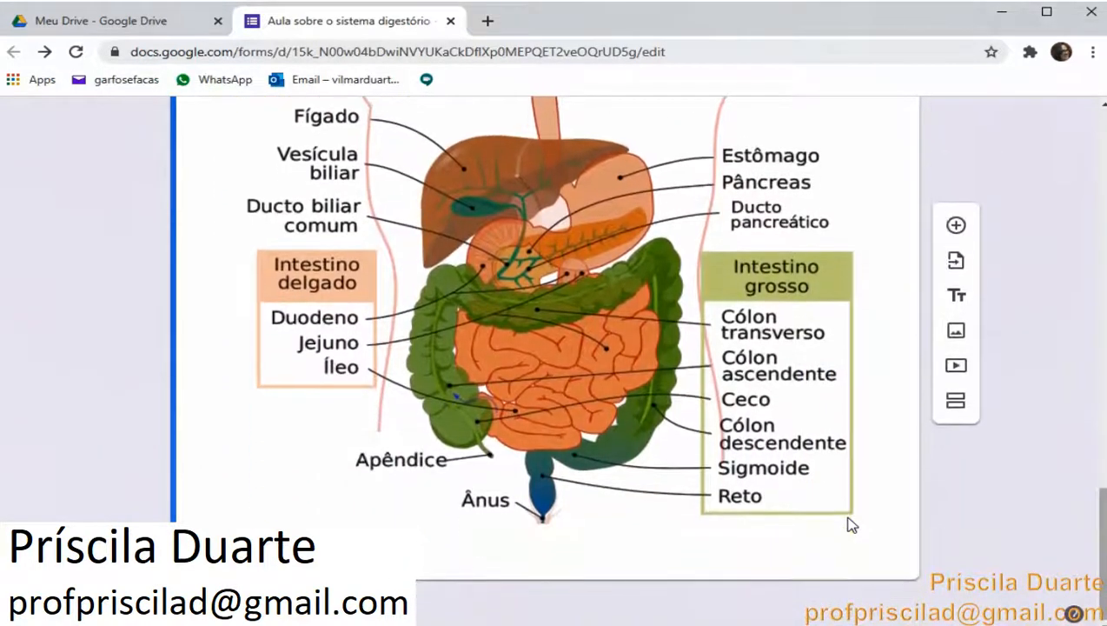
scroll(852, 524, up, 4)
scroll(852, 525, up, 6)
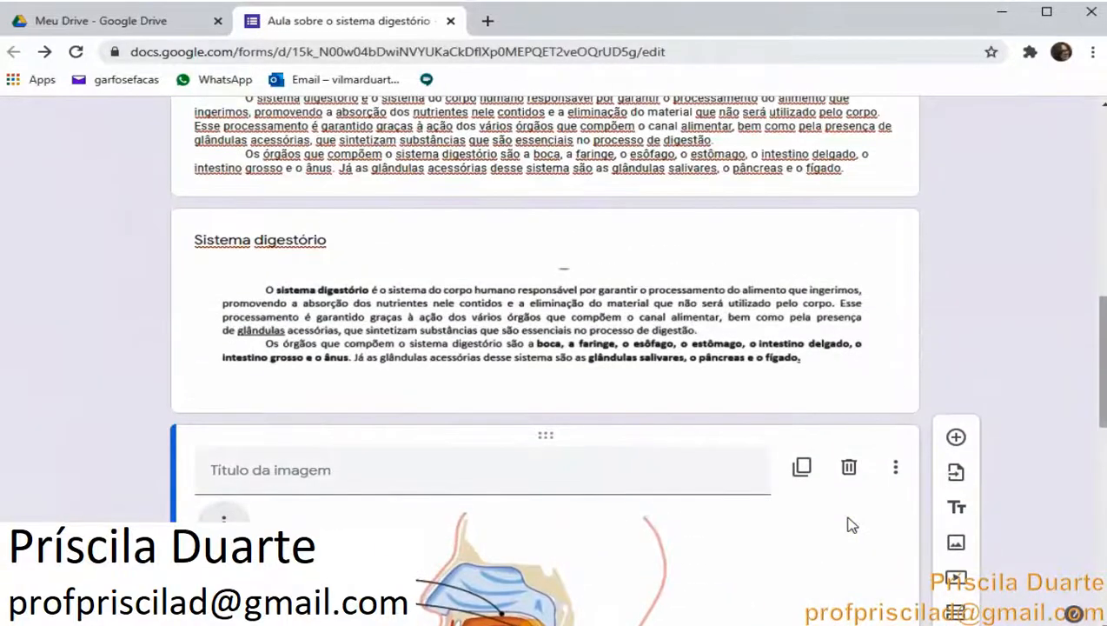
scroll(851, 525, up, 2)
scroll(852, 525, down, 2)
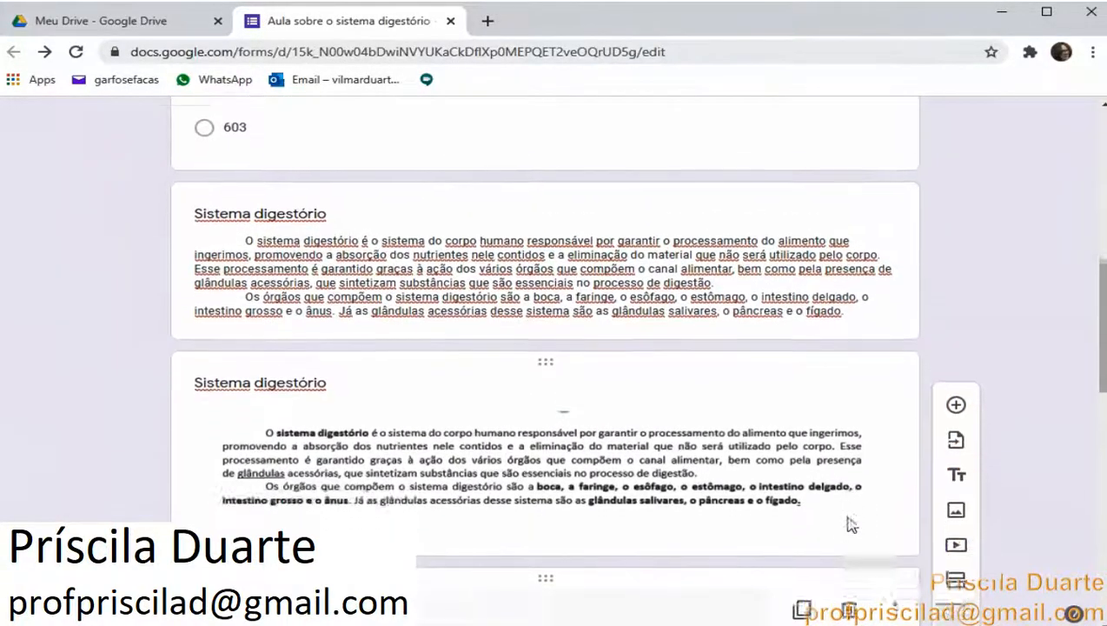
Switch to the Word lesson document and copy question 1, Cite dois órgãos que fazem parte do sistema digestório
scroll(851, 525, down, 2)
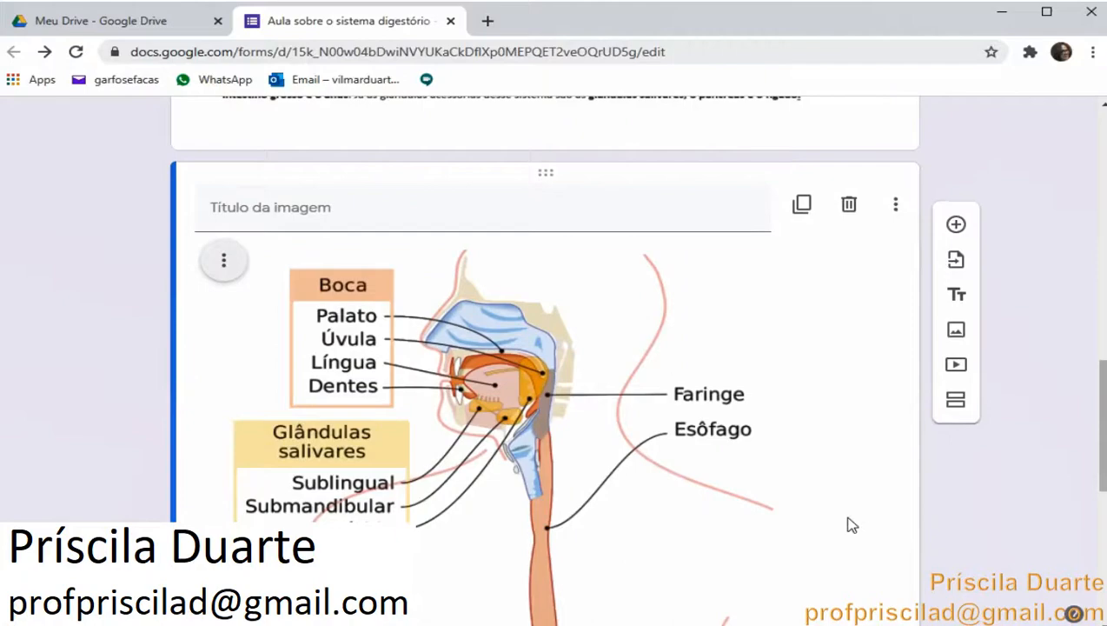
scroll(851, 524, down, 2)
scroll(851, 525, down, 2)
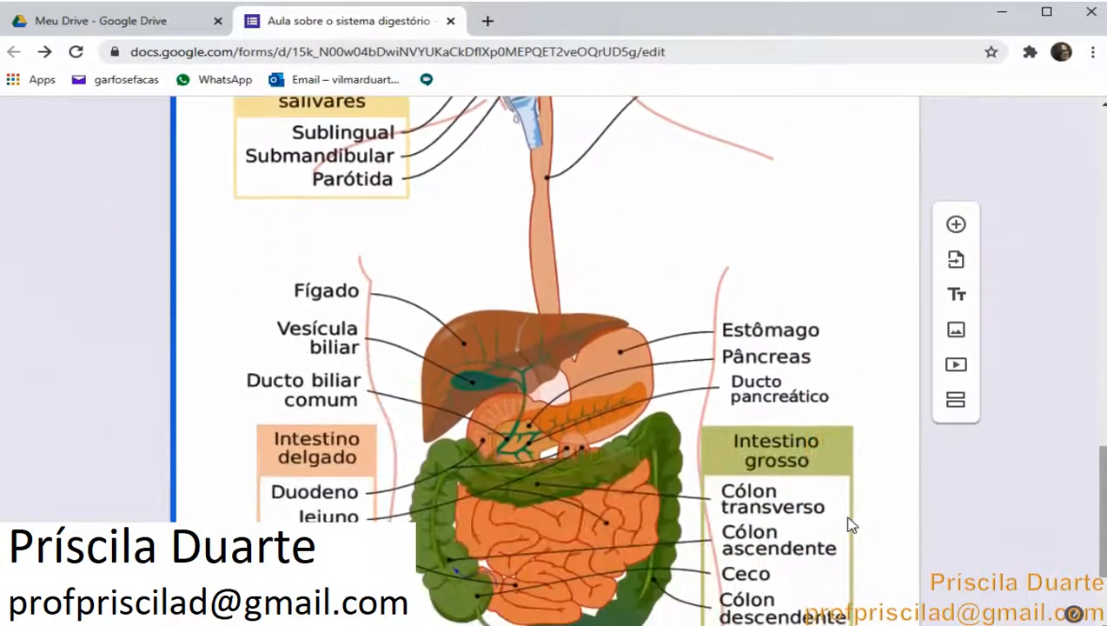
scroll(851, 525, down, 2)
scroll(847, 523, up, 10)
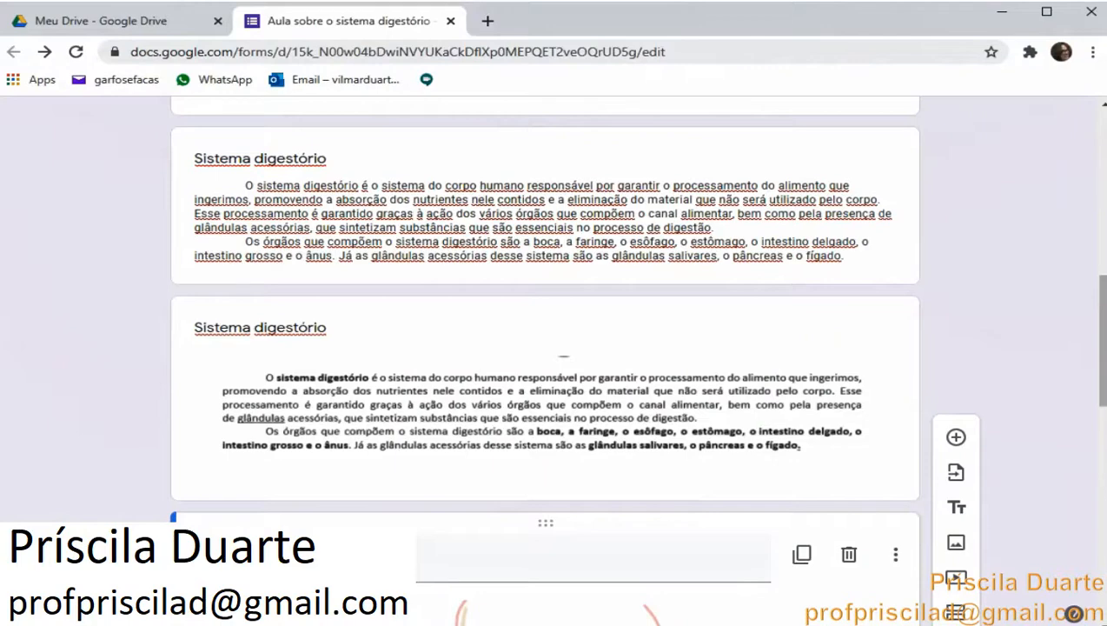
mouse_move(392, 624)
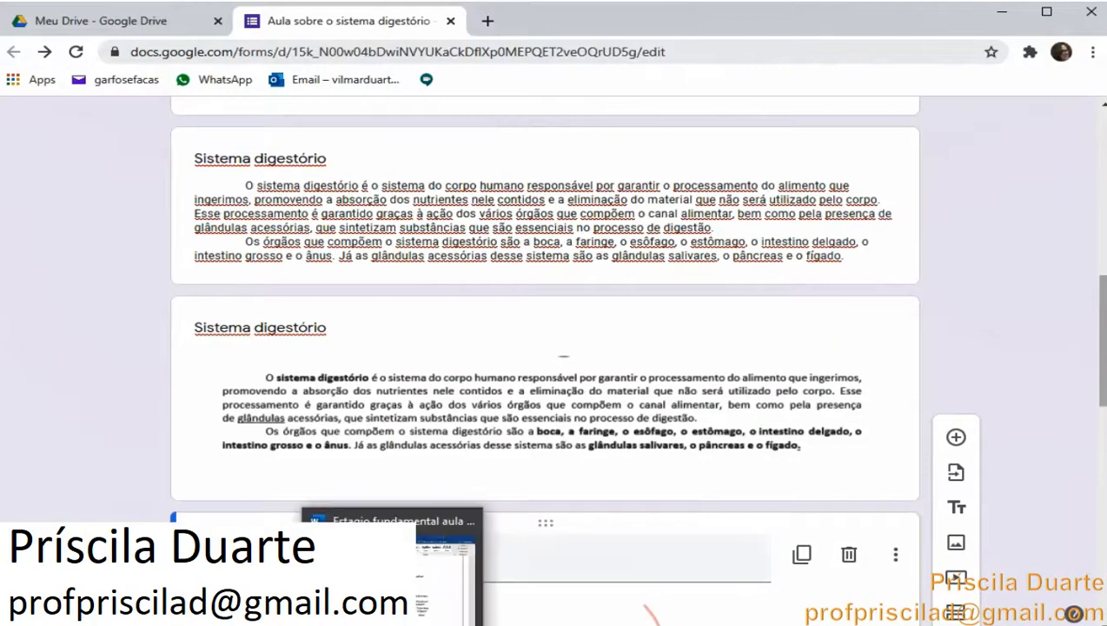
click(391, 521)
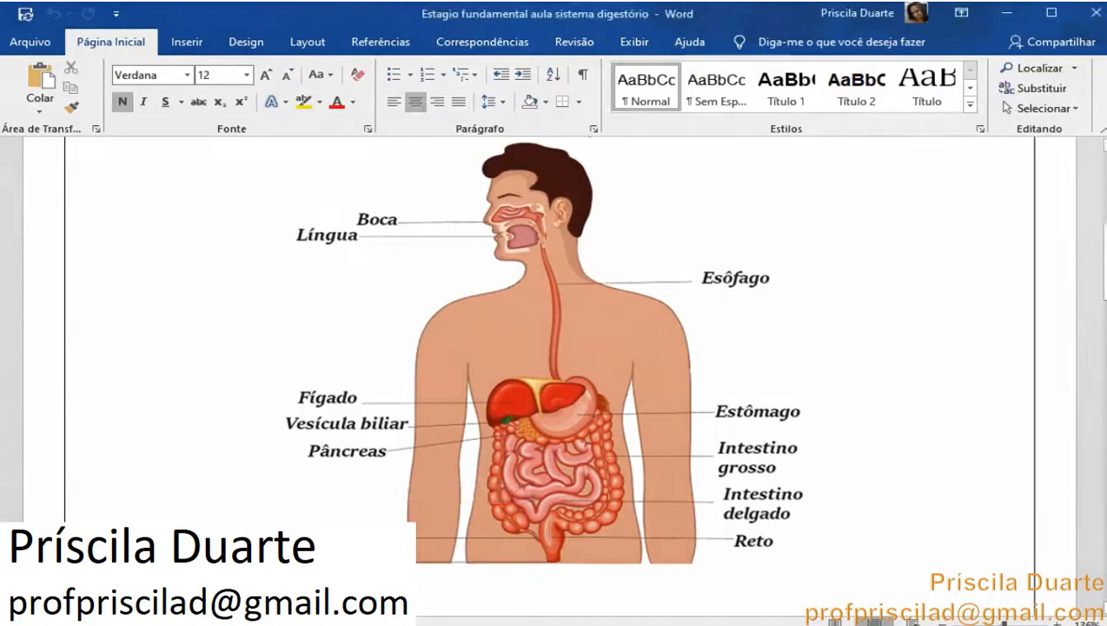
mouse_move(439, 624)
scroll(926, 446, down, 5)
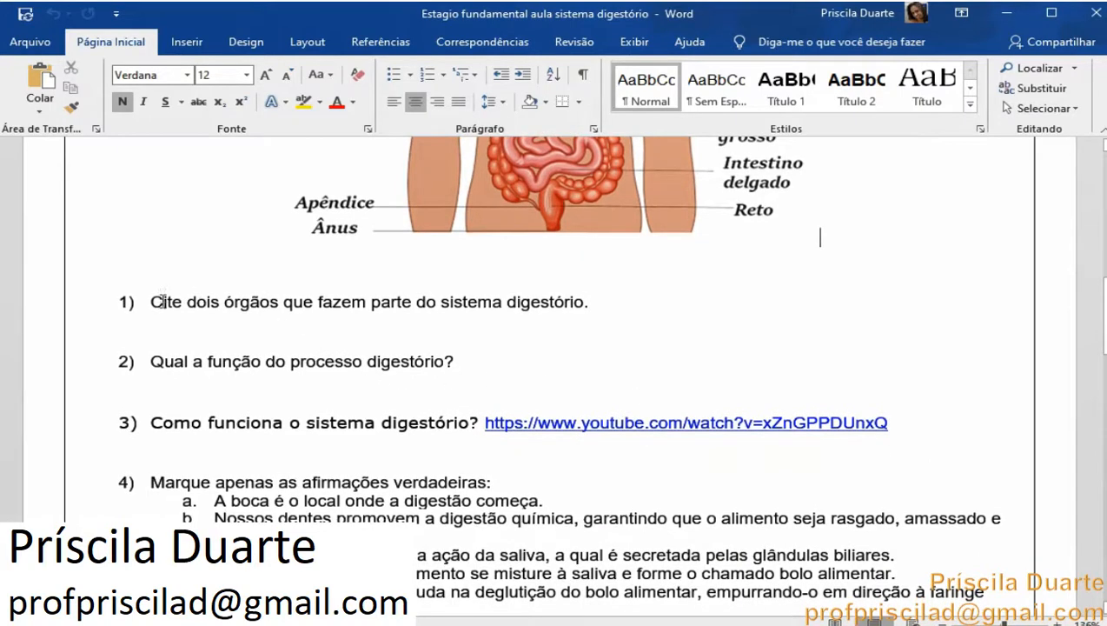
triple_click(527, 299)
right_click(179, 303)
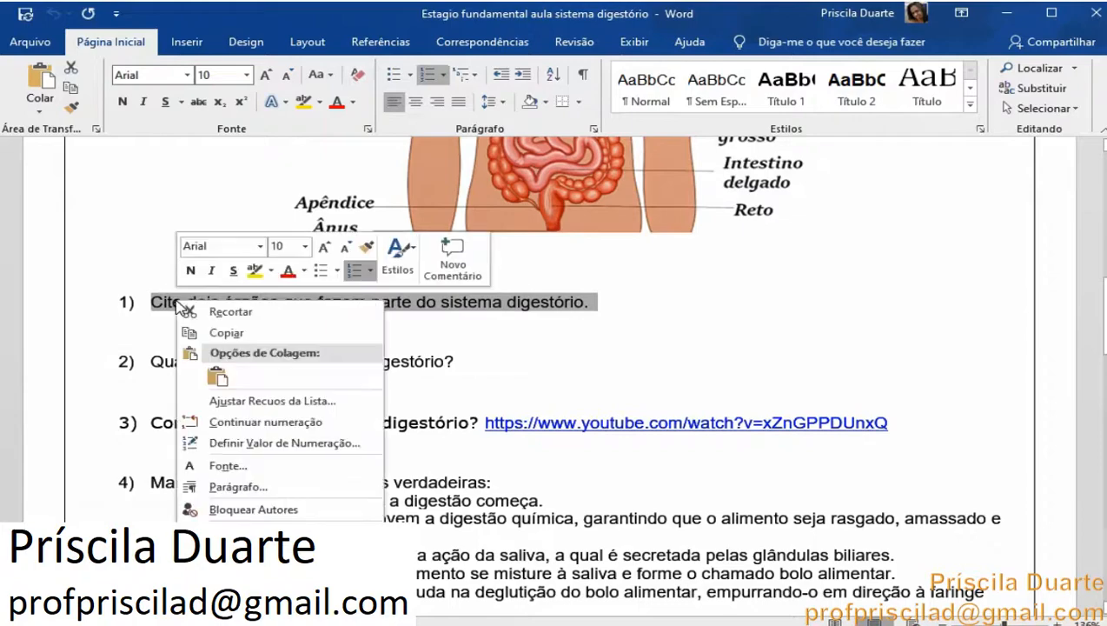
click(209, 331)
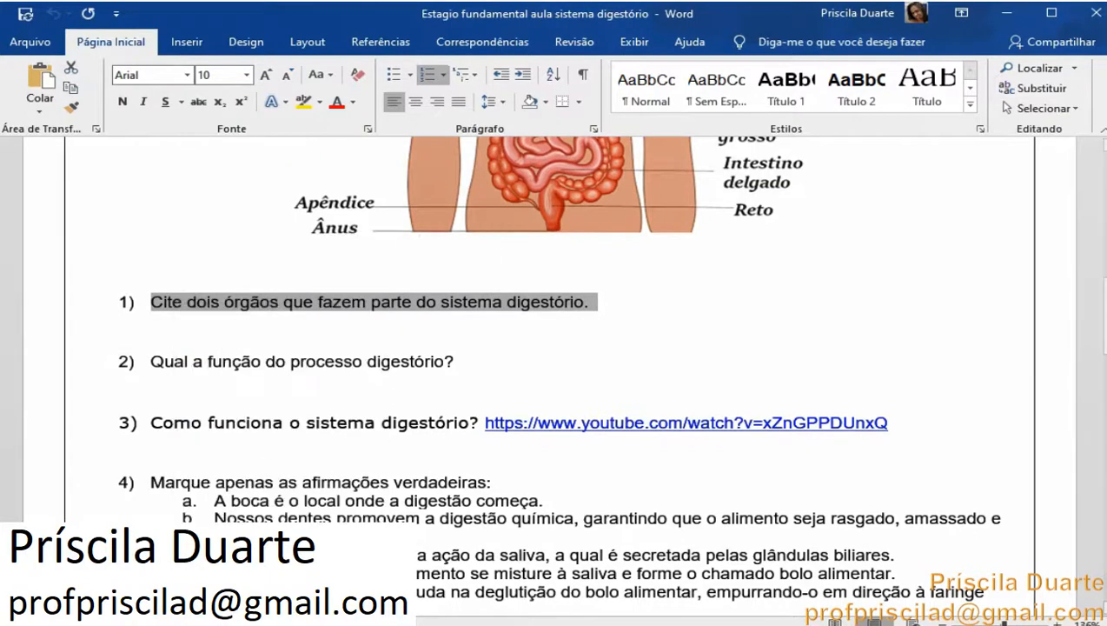
Paste the copied text into the new form question and keep its Parágrafo answer type
key(alt+Tab)
scroll(556, 357, down, 2)
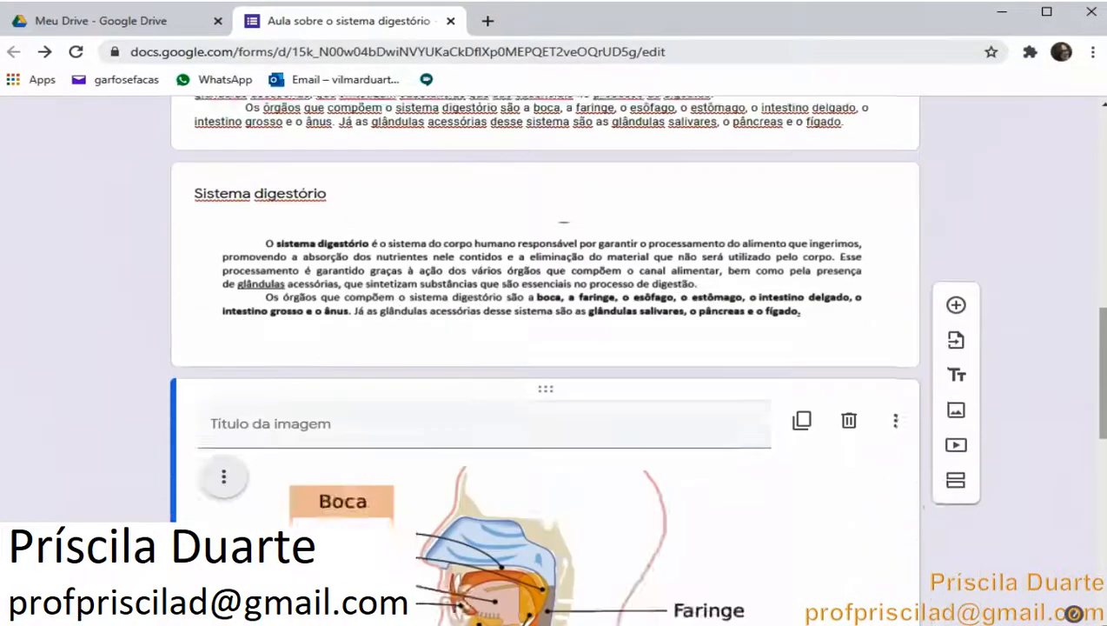
scroll(545, 356, down, 9)
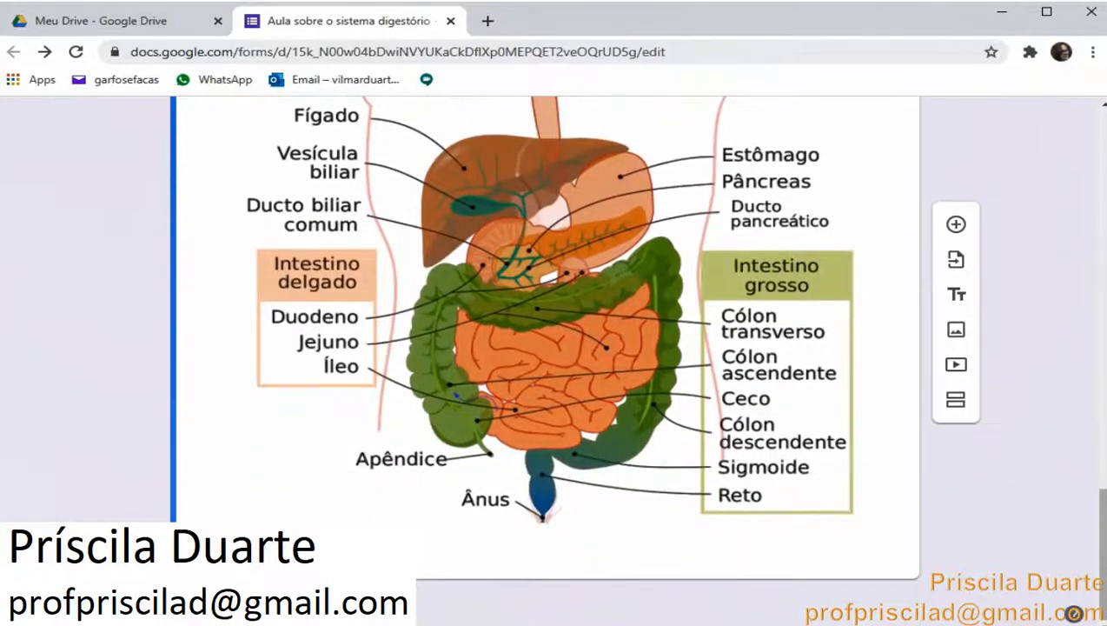
scroll(960, 233, down, 1)
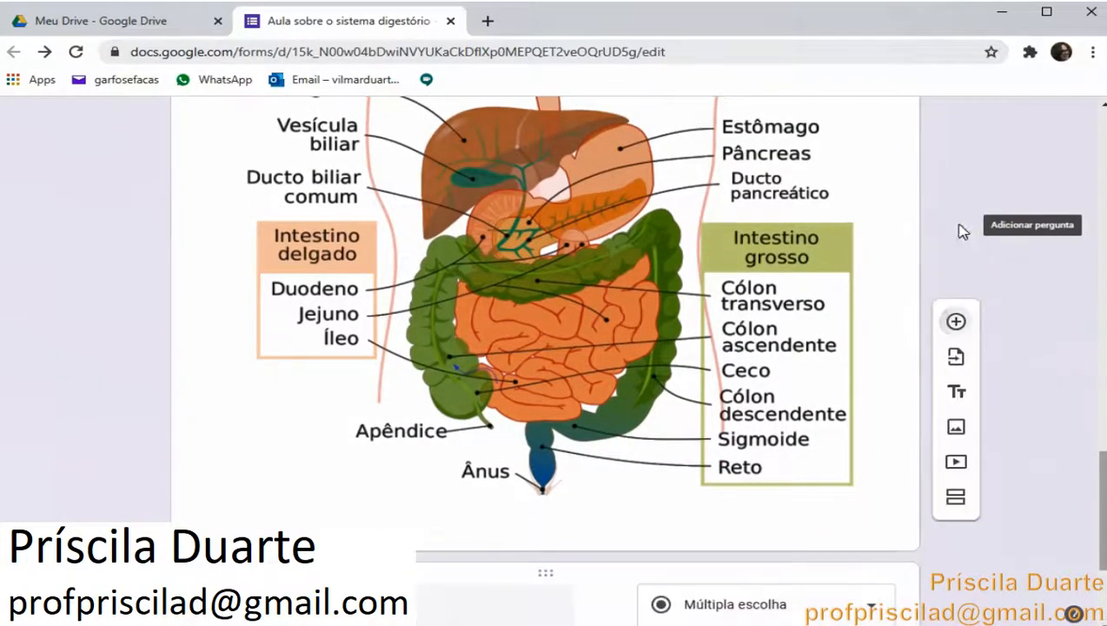
right_click(352, 382)
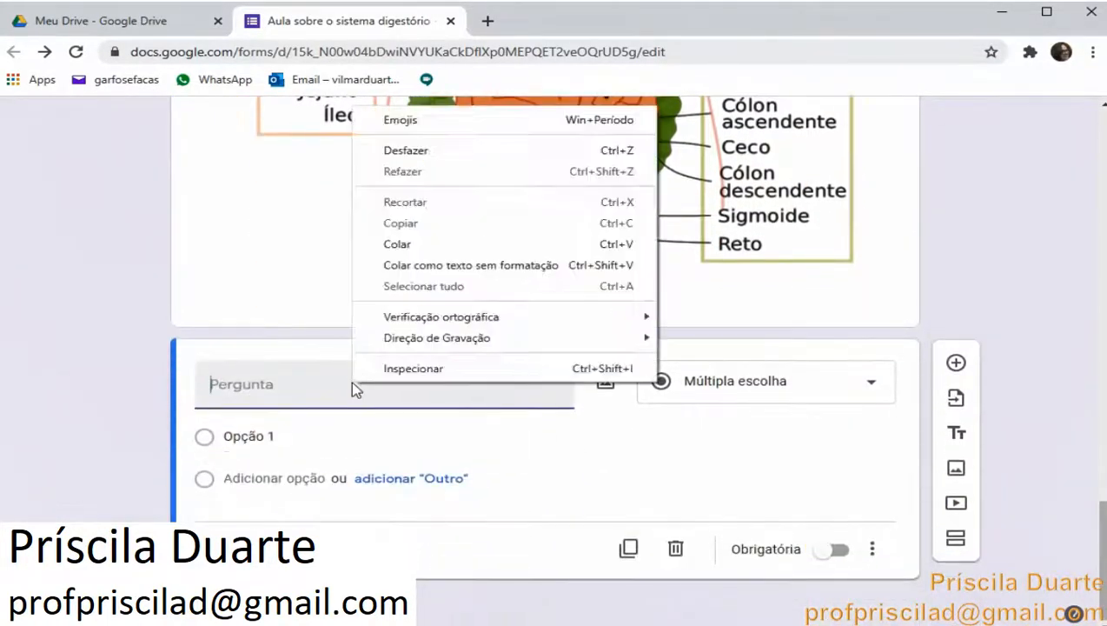
click(471, 244)
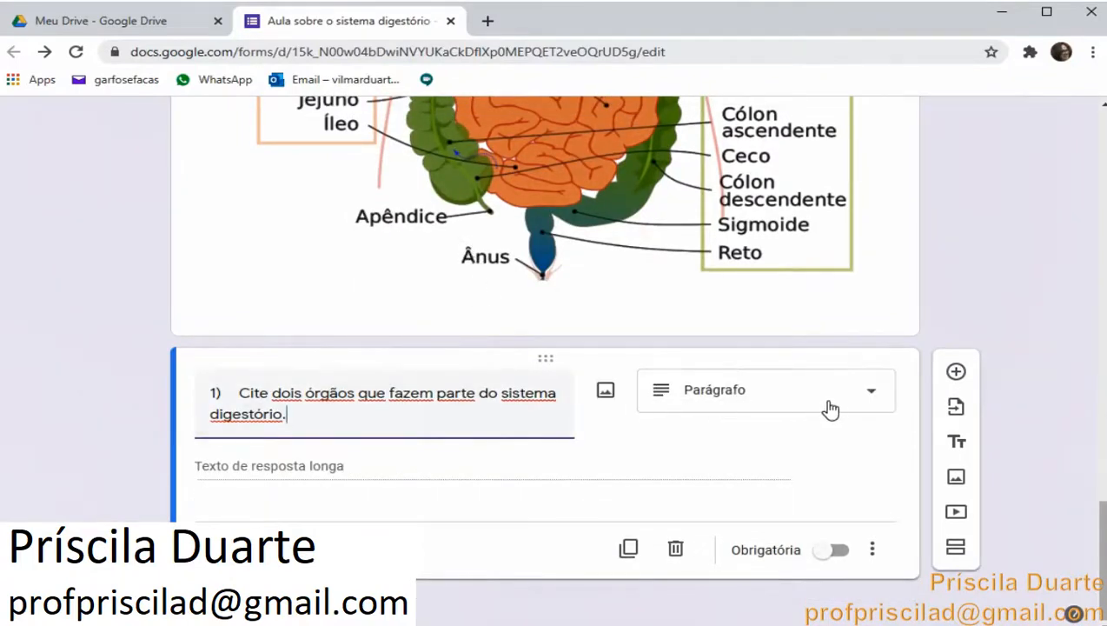
click(871, 398)
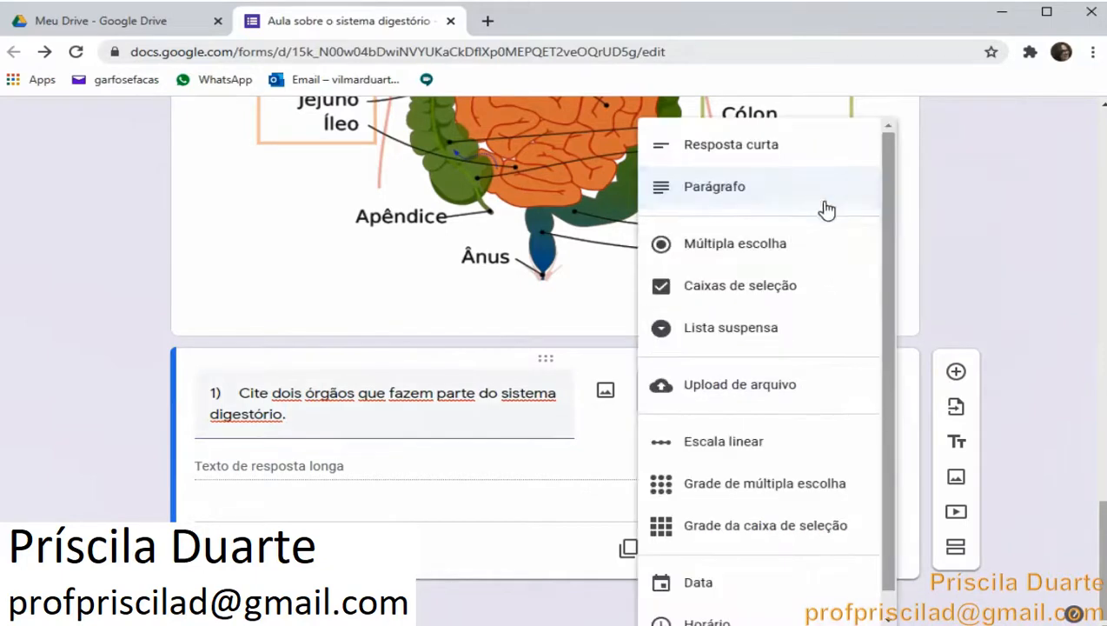
click(416, 482)
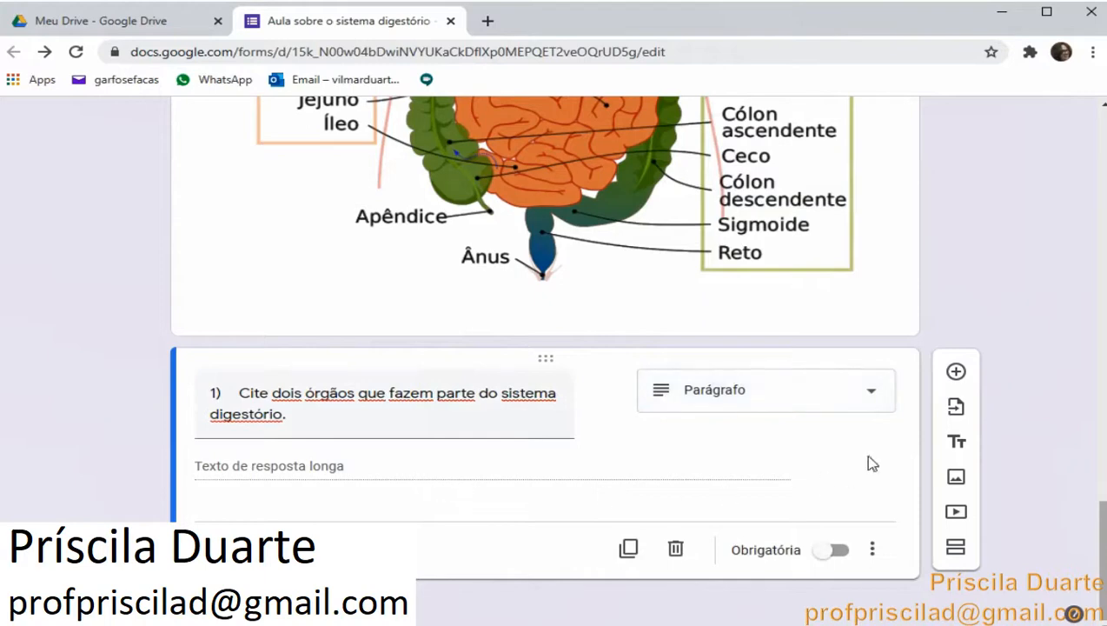
Add a new question and paste question 2, Qual a função do processo digestório?, copied from the Word document
click(955, 373)
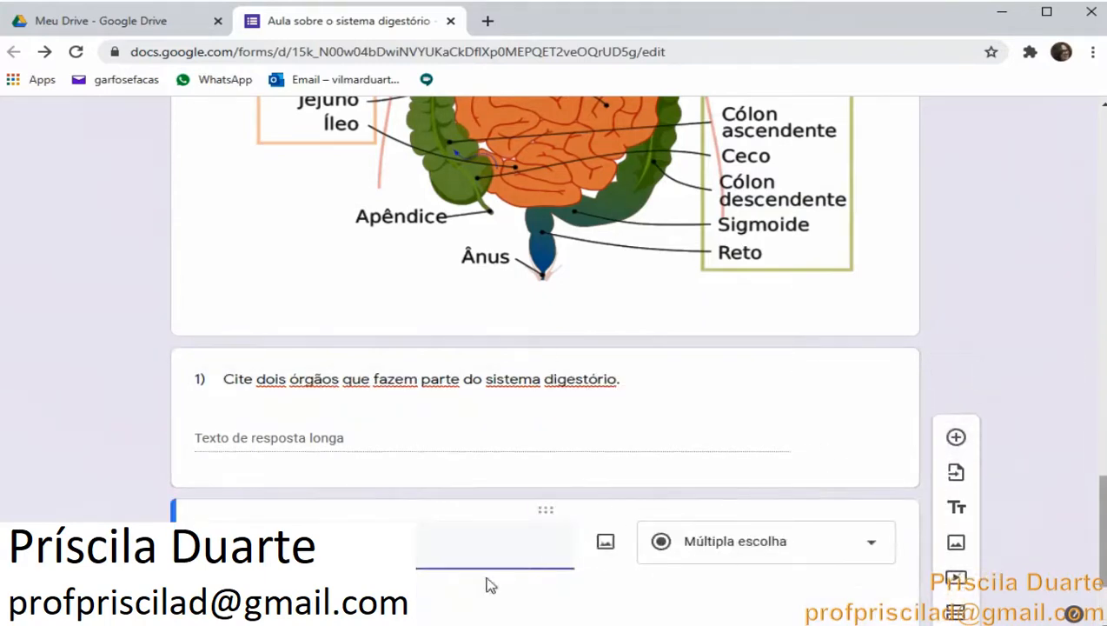
key(alt+Tab)
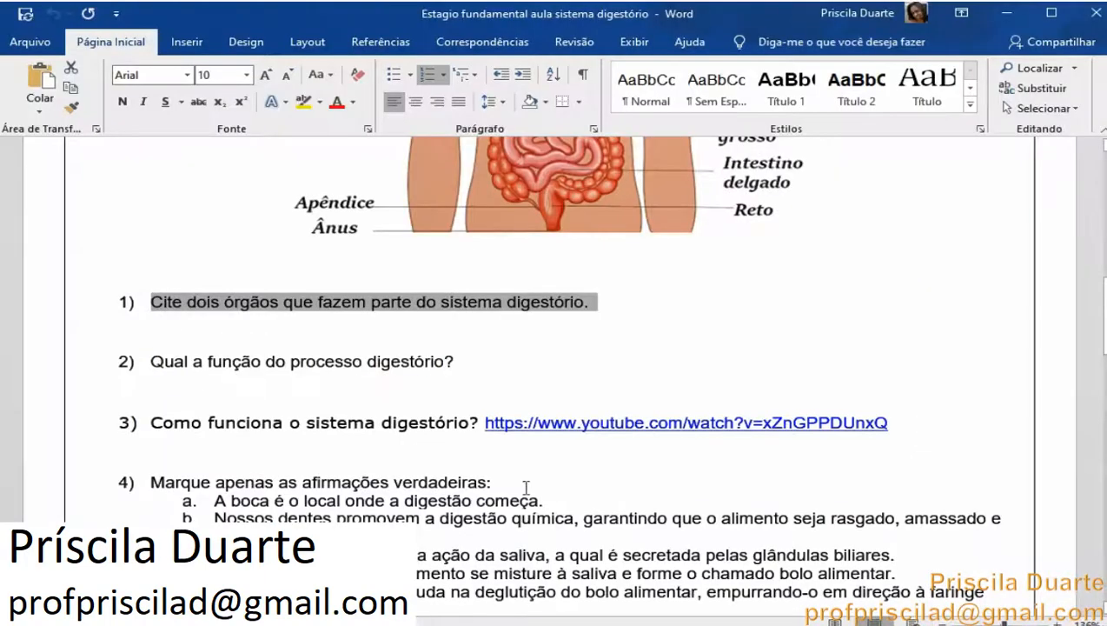
drag(152, 360, 428, 369)
right_click(427, 369)
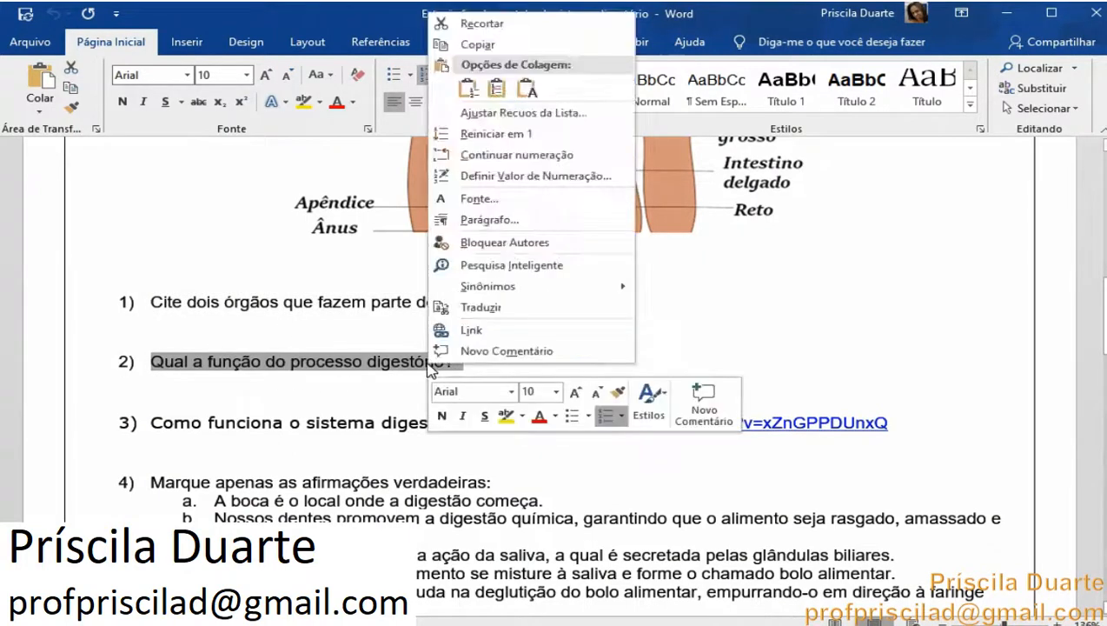
click(492, 44)
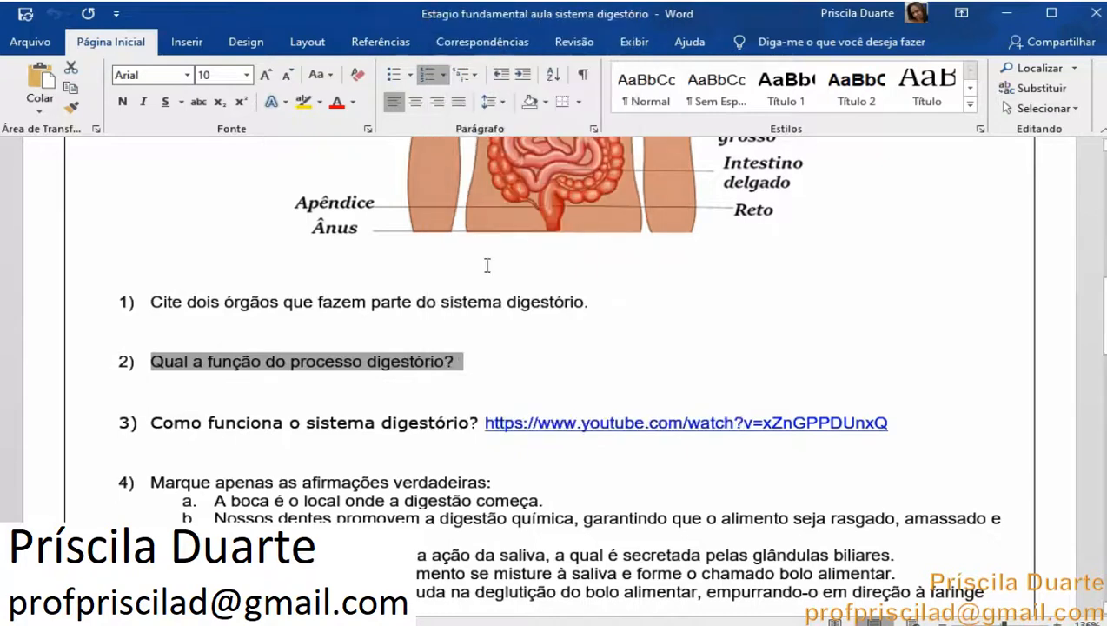
key(alt+Tab)
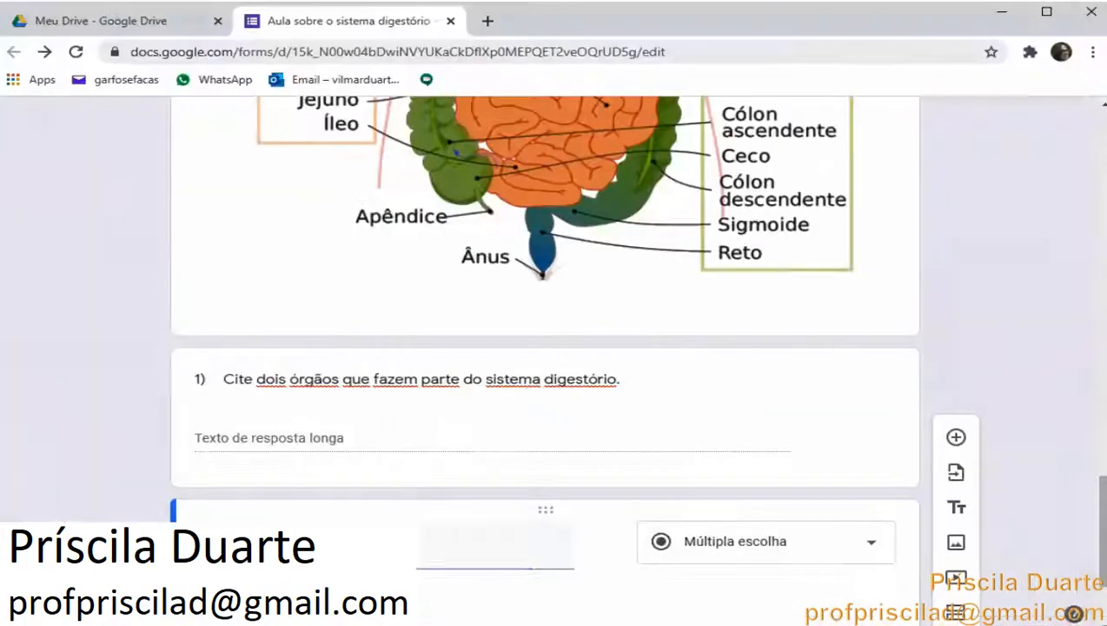
right_click(279, 545)
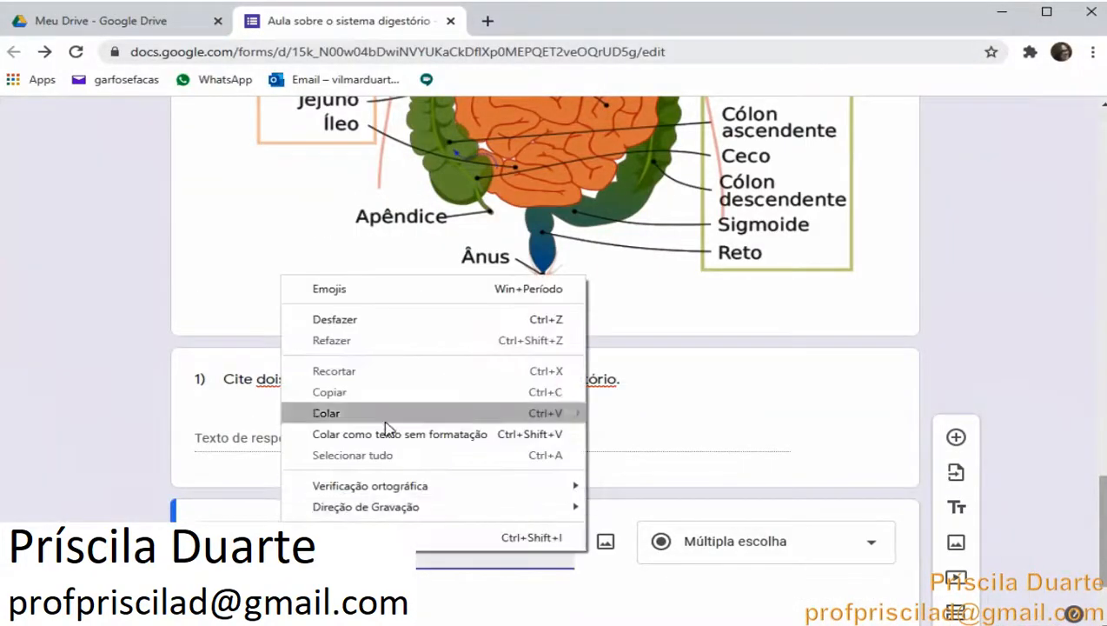
click(393, 427)
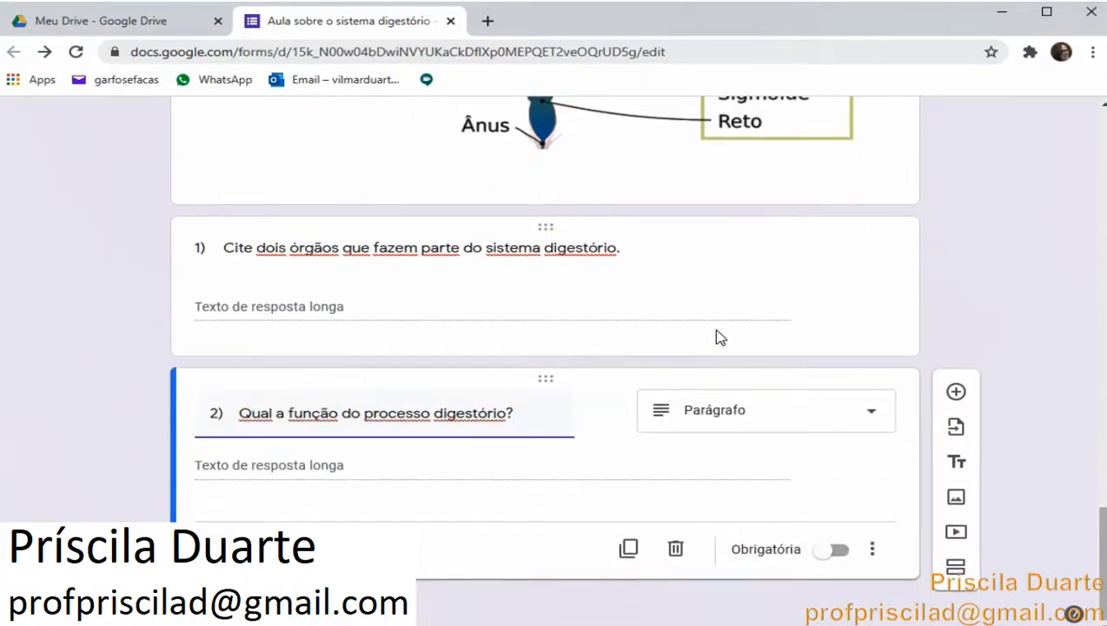
Add another question and copy question 3's YouTube link from the Word document
scroll(721, 337, up, 1)
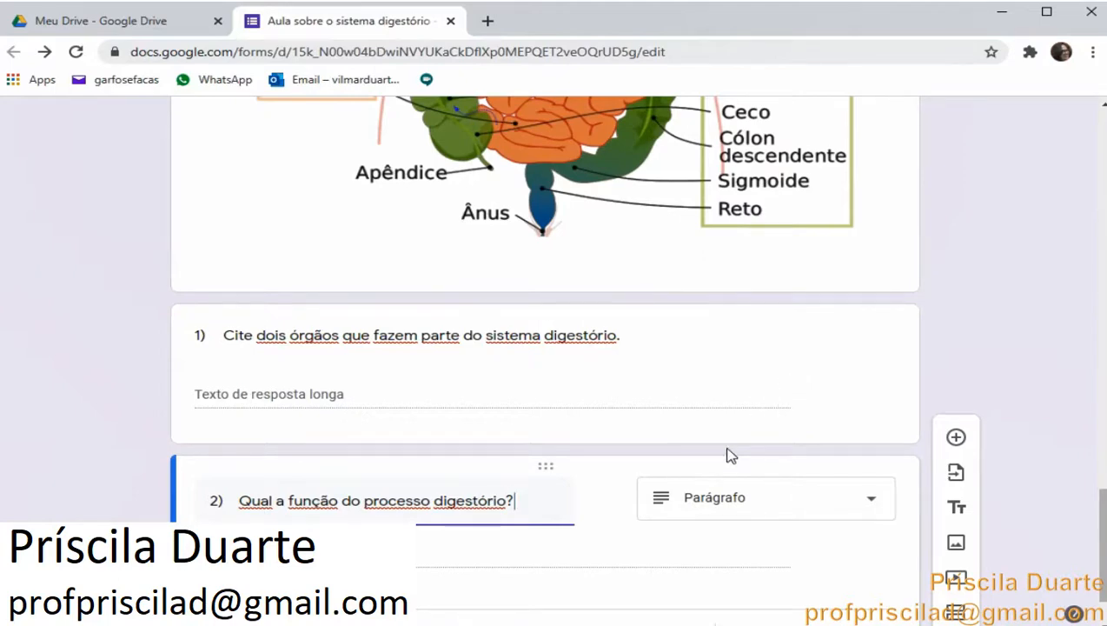
scroll(730, 456, down, 1)
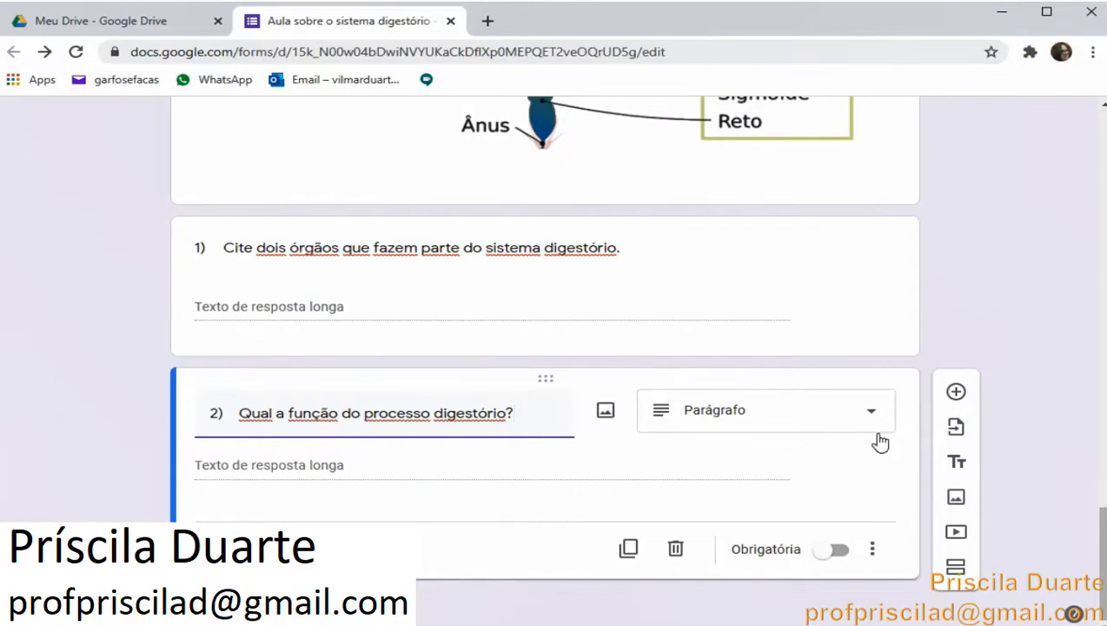
click(956, 394)
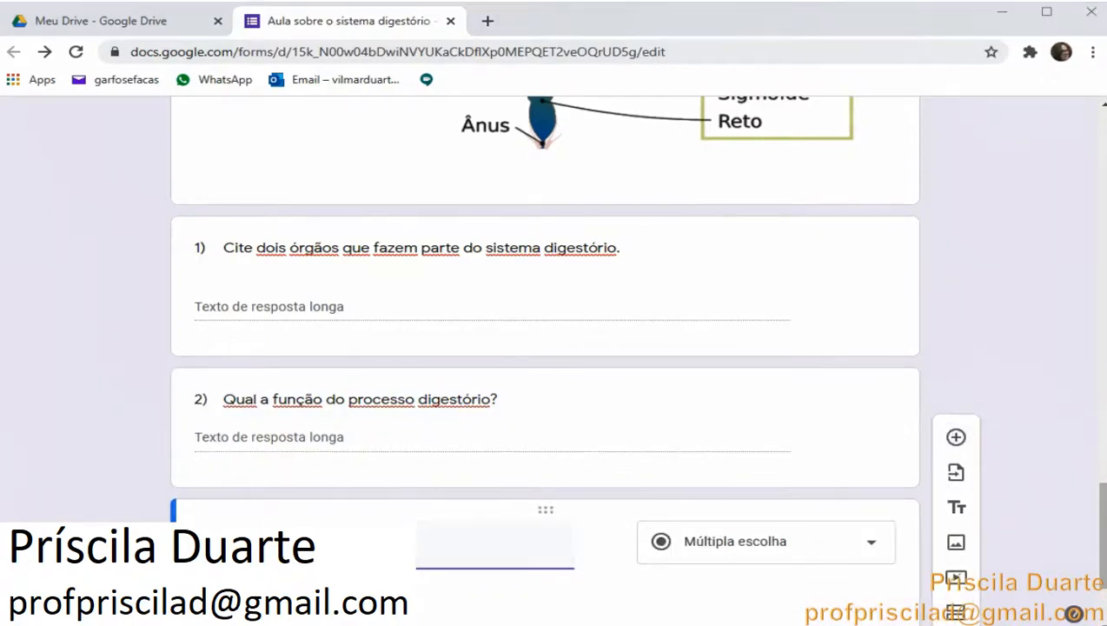
key(alt+Tab)
scroll(671, 465, down, 1)
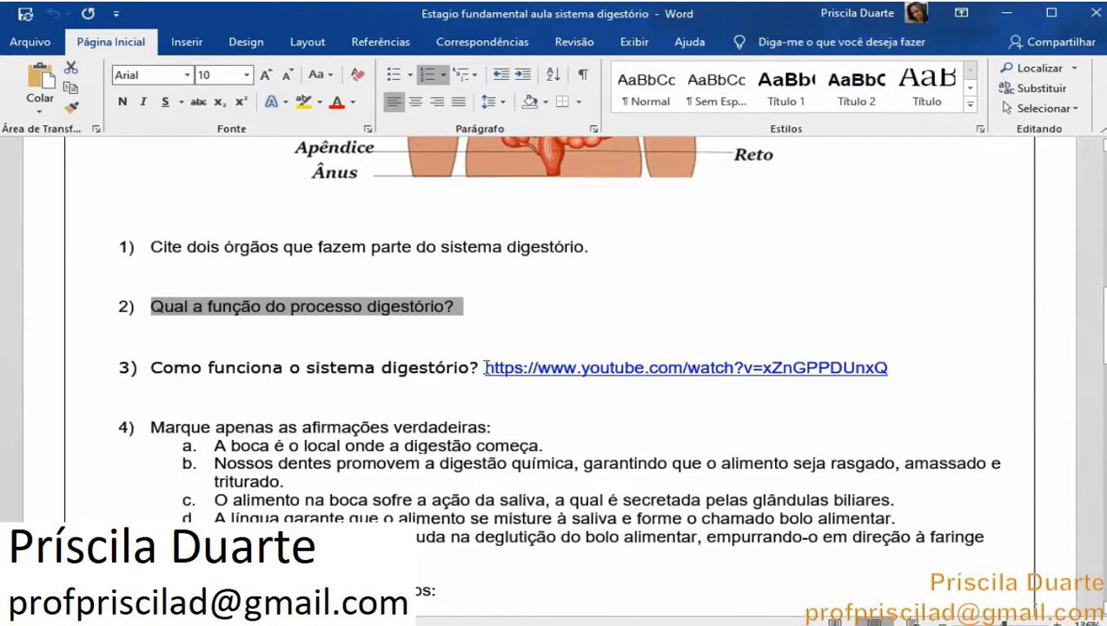
drag(484, 368, 756, 397)
click(895, 369)
click(483, 377)
click(759, 397)
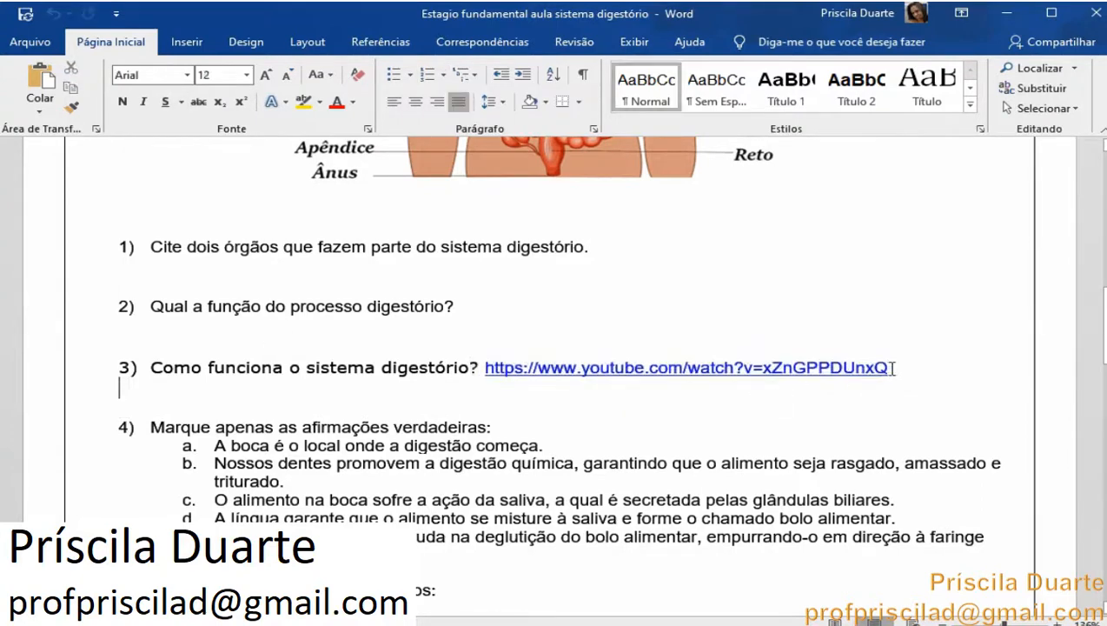
drag(888, 368, 485, 366)
key(ctrl+c)
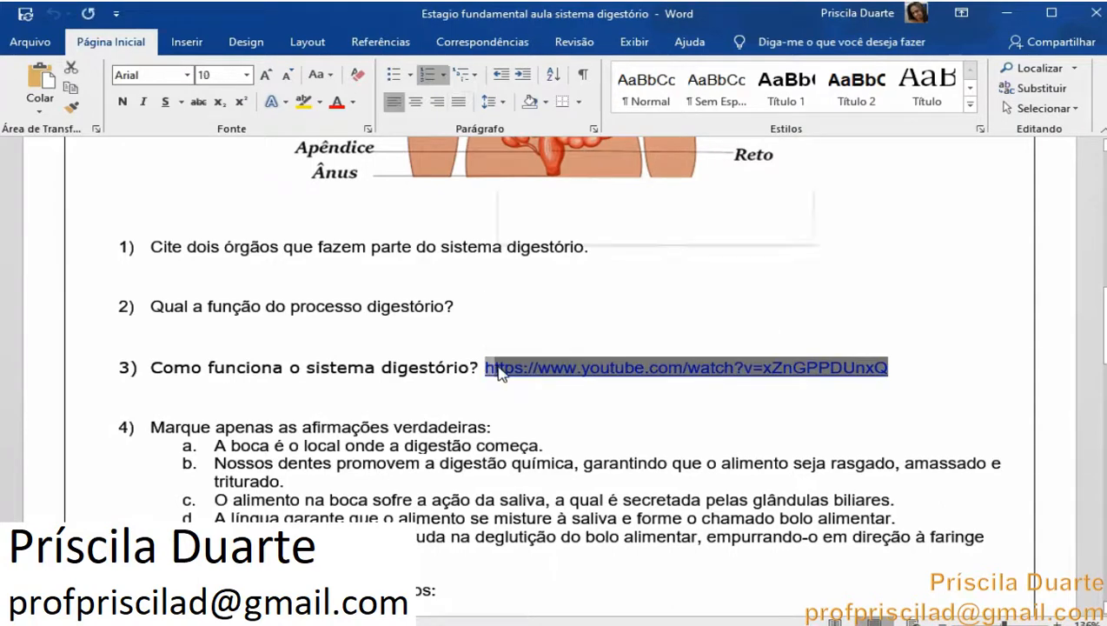
right_click(510, 368)
click(563, 291)
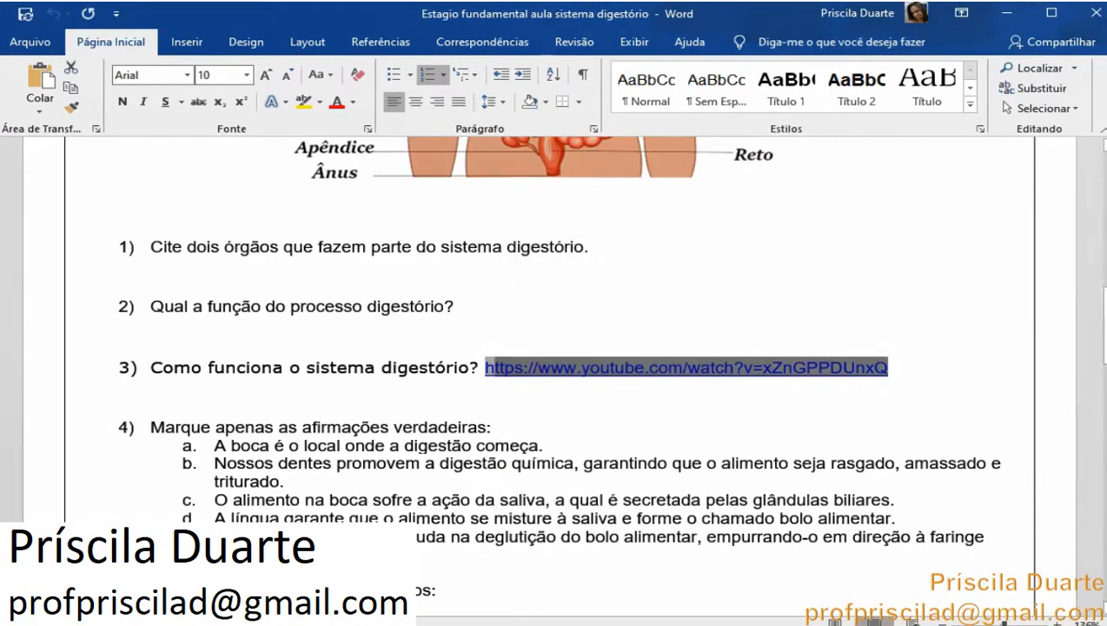
key(alt+Tab)
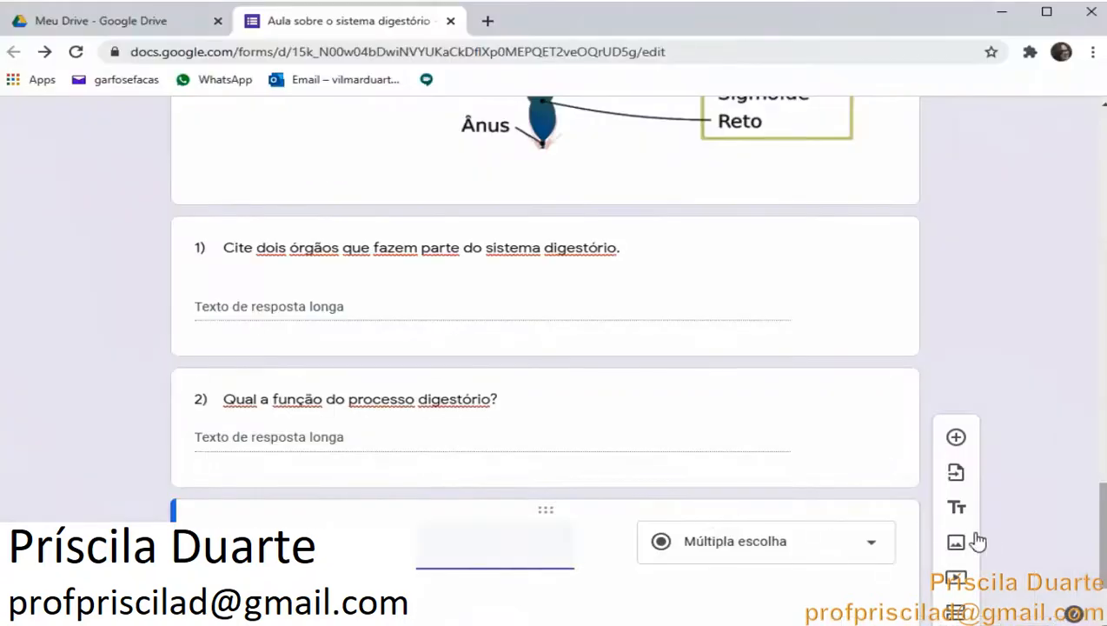
Add a video item by searching YouTube for the pasted link and selecting O Sistema Digestório: O que é a Digestão?
click(954, 574)
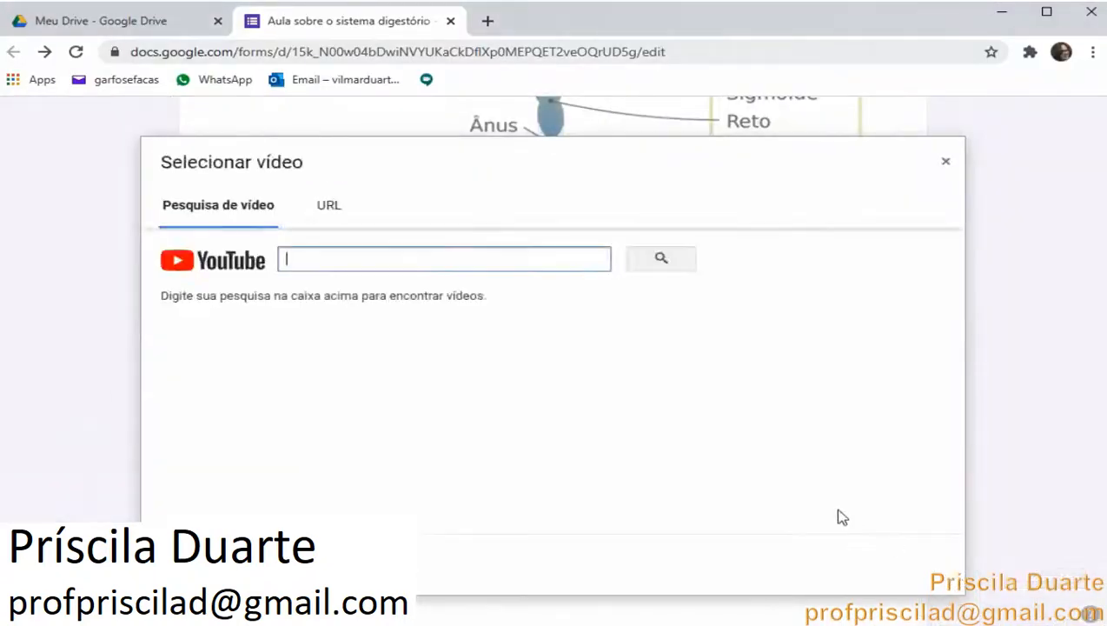
right_click(529, 254)
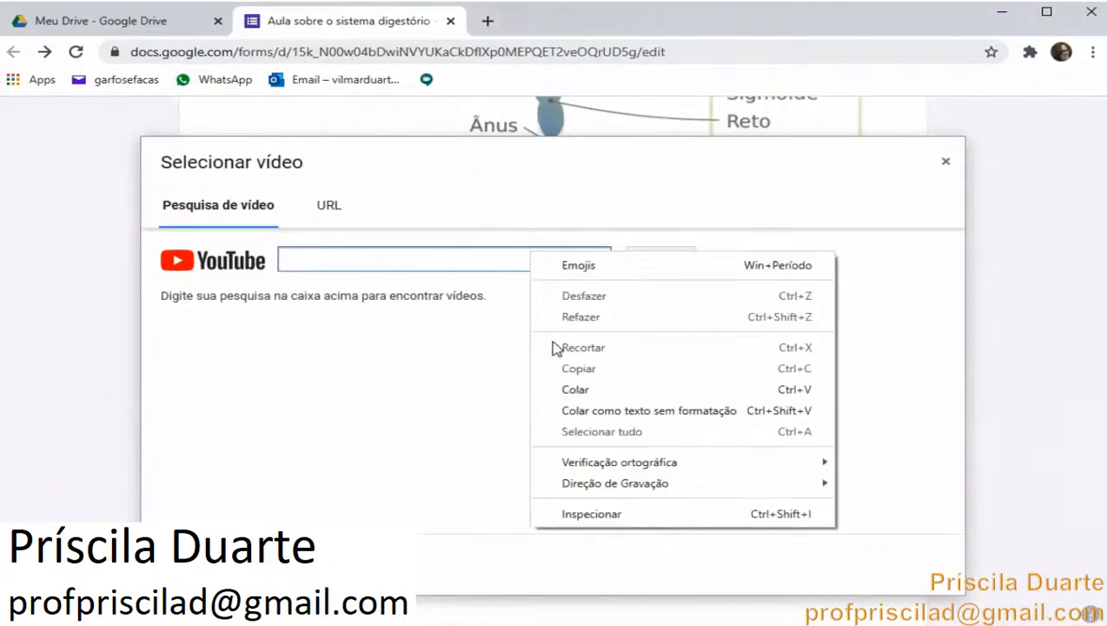
click(569, 387)
click(657, 258)
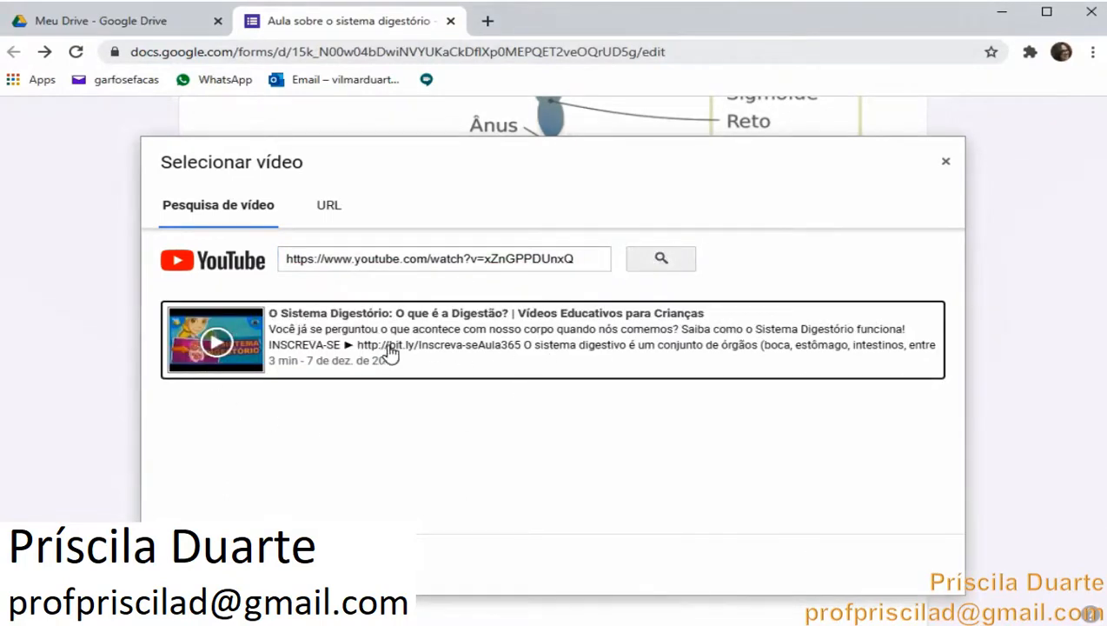
click(394, 349)
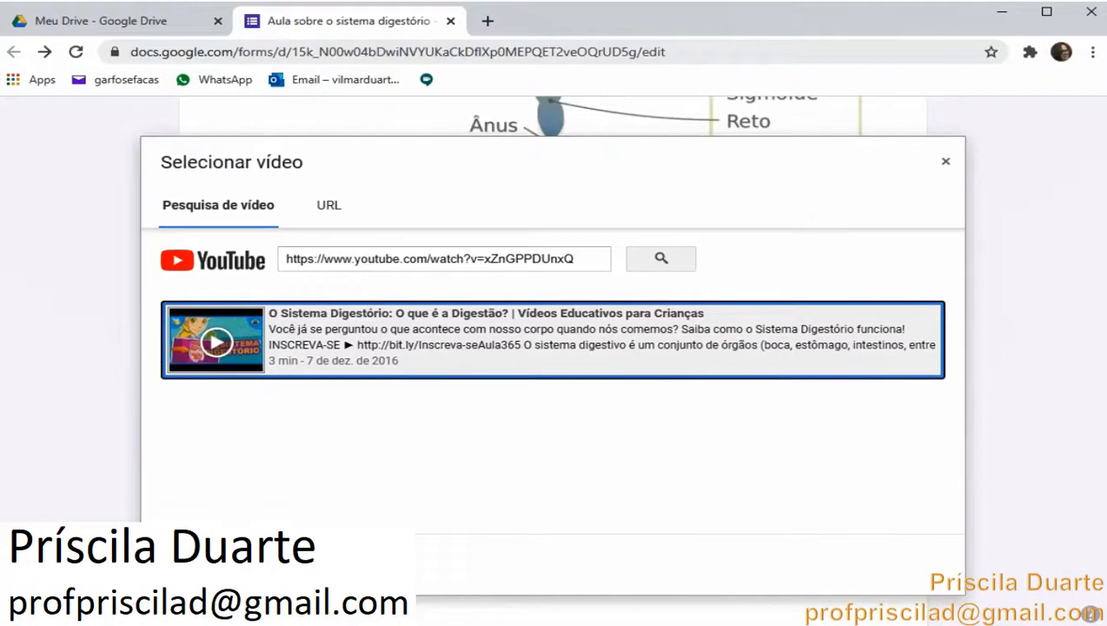
click(198, 564)
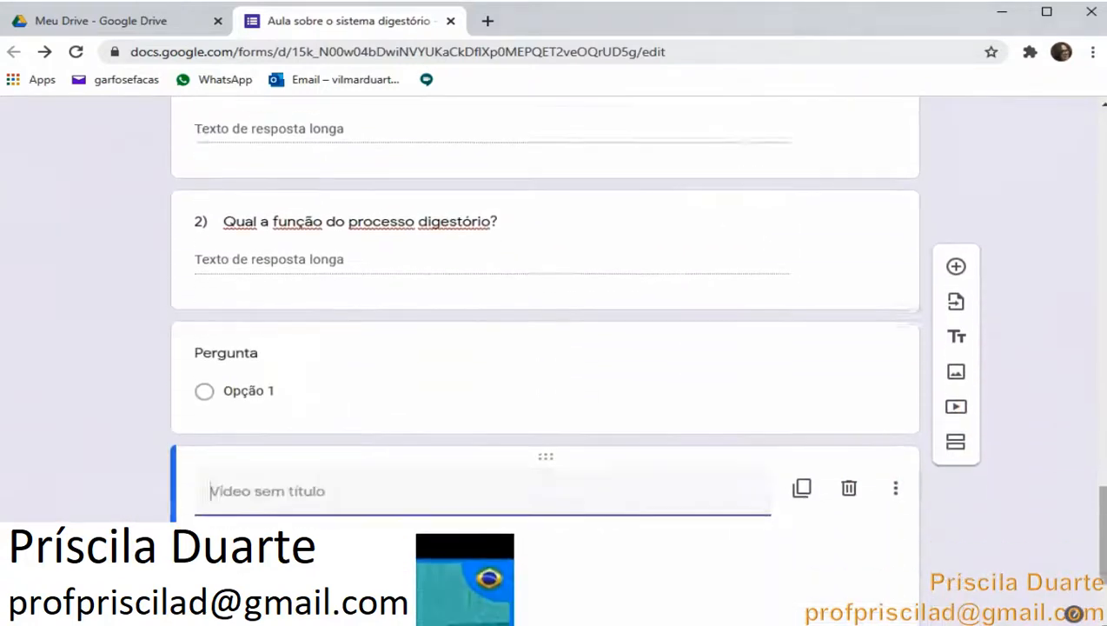
Delete the empty multiple-choice question sitting above the video item
click(697, 299)
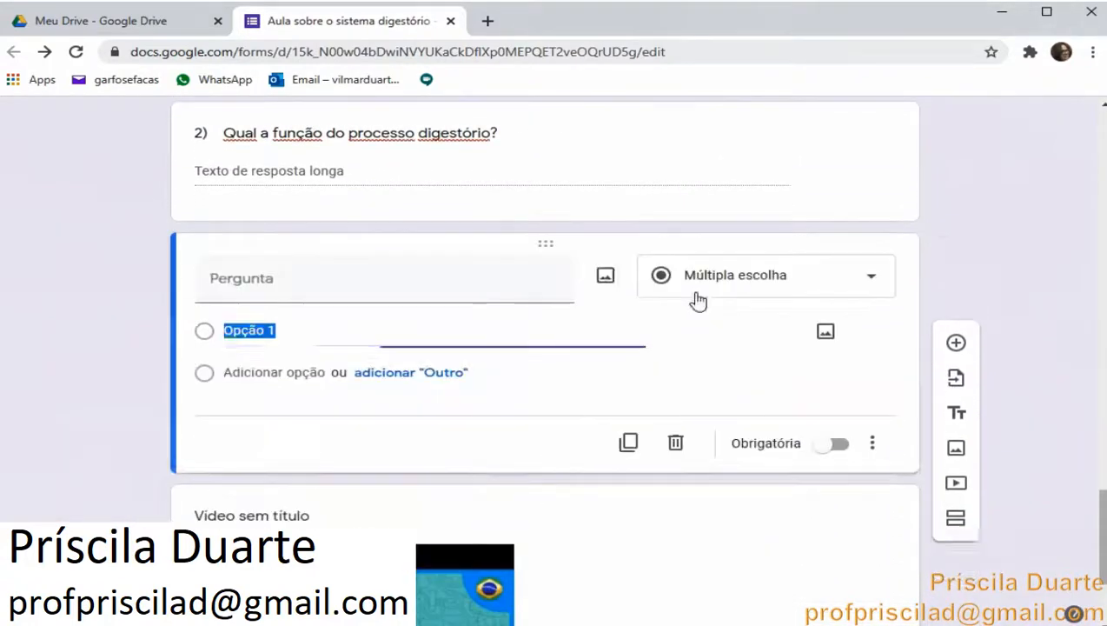
click(675, 442)
scroll(459, 485, down, 1)
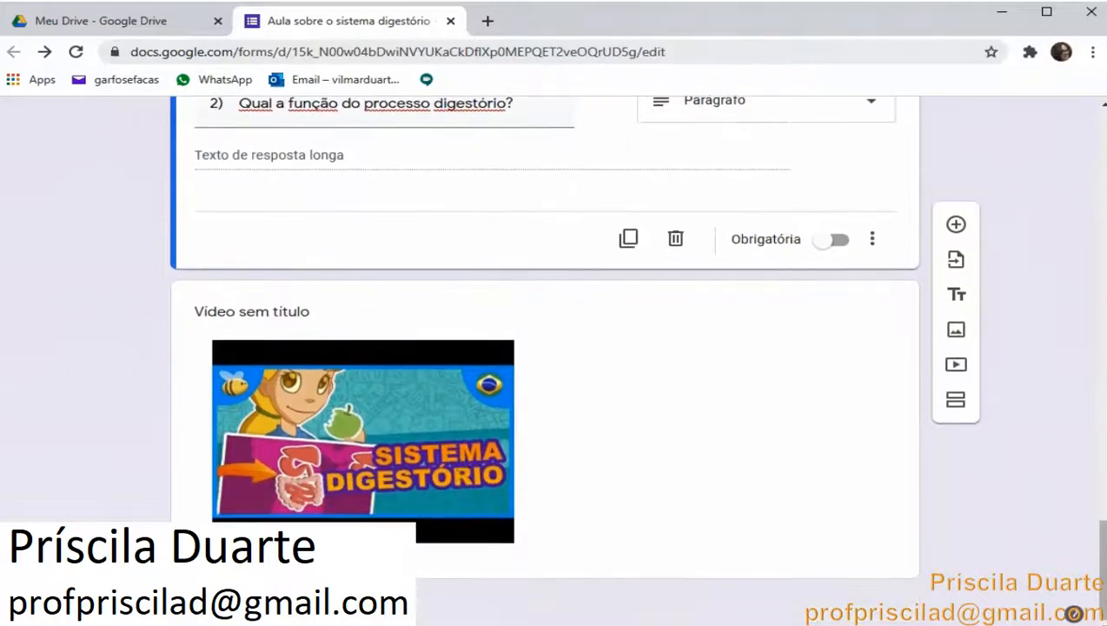
Copy question 3's text, Como funciona o sistema digestório?, from the Word document, paste it as the video item's title, and center the video
key(alt+Tab)
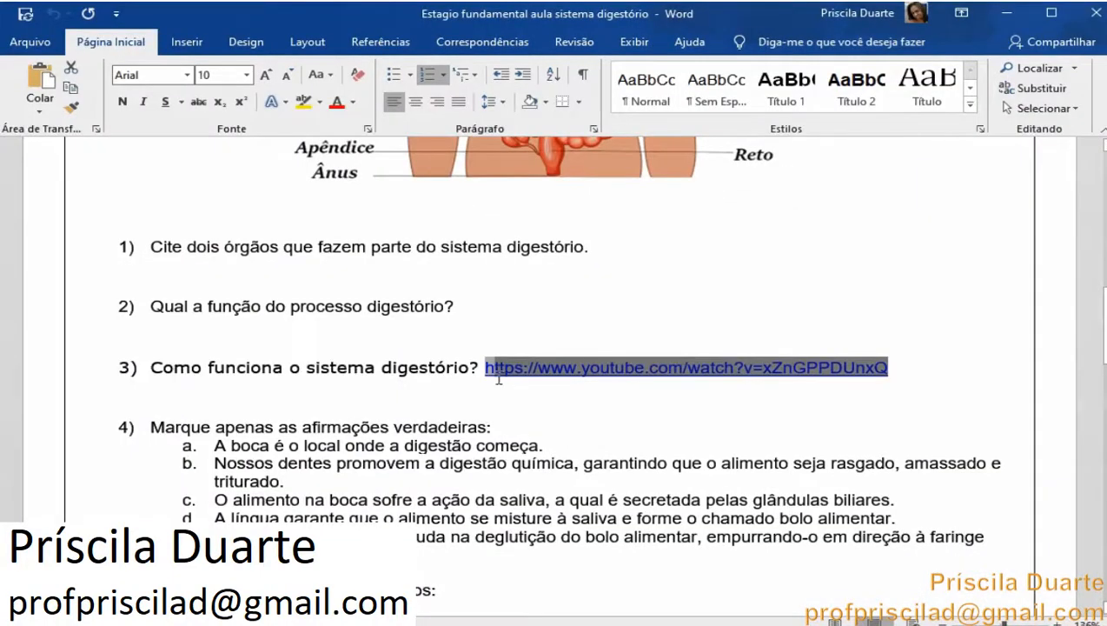
drag(482, 365, 156, 372)
right_click(156, 372)
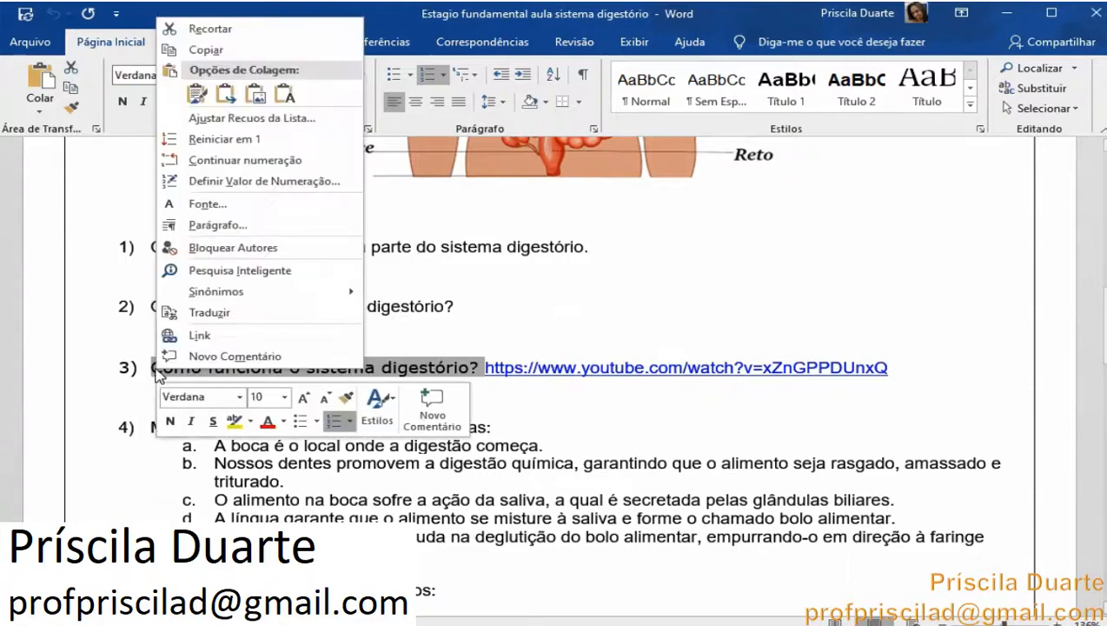
click(285, 97)
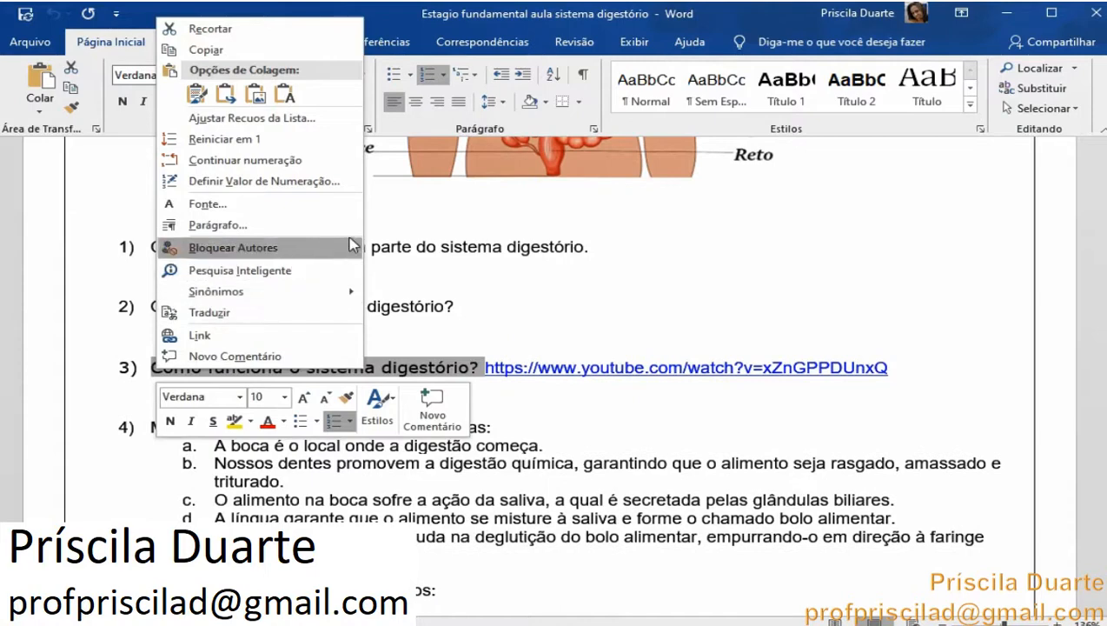
click(252, 49)
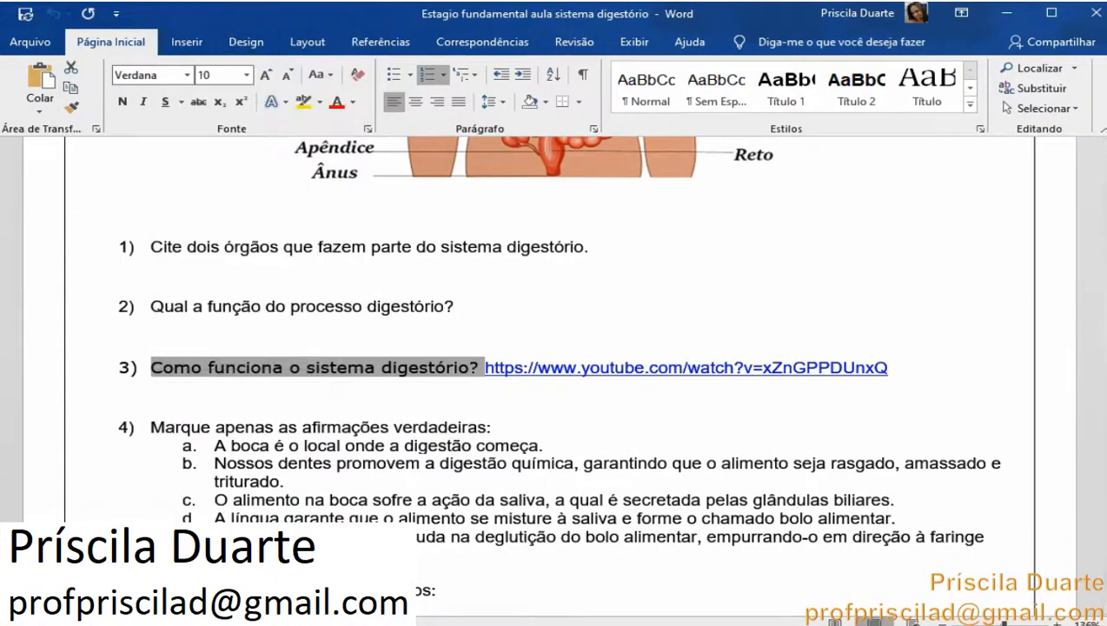
click(207, 622)
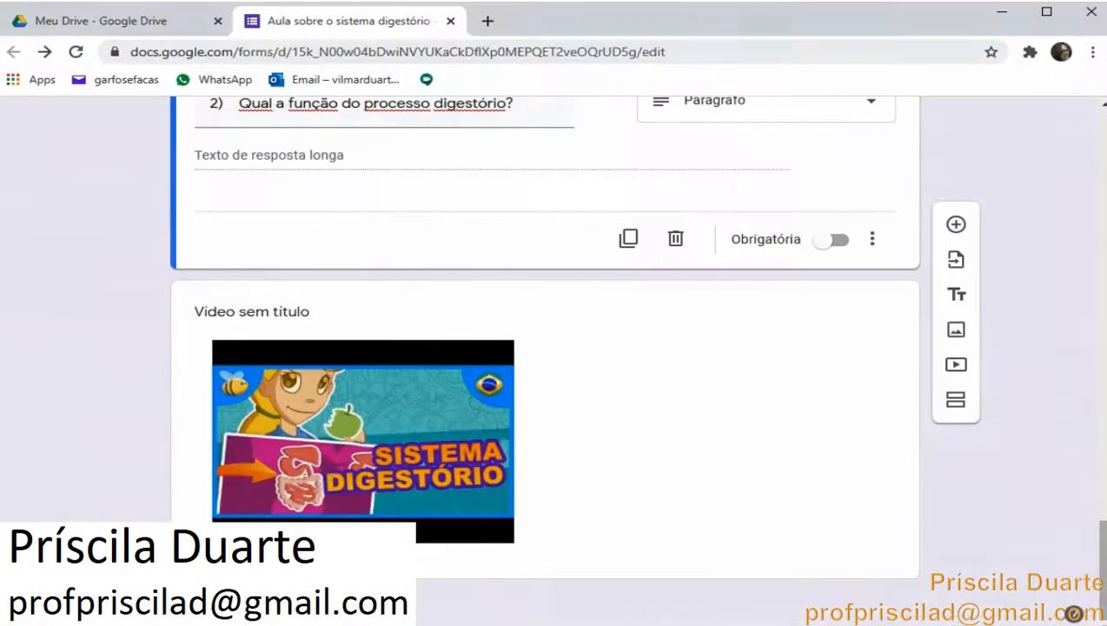
click(388, 324)
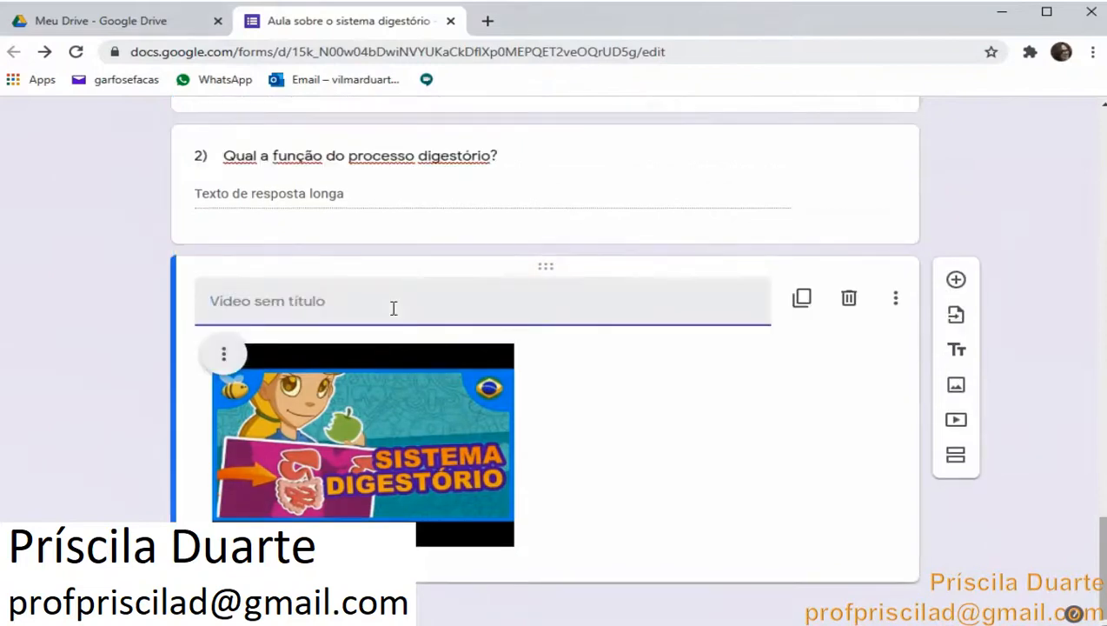
right_click(392, 310)
click(458, 445)
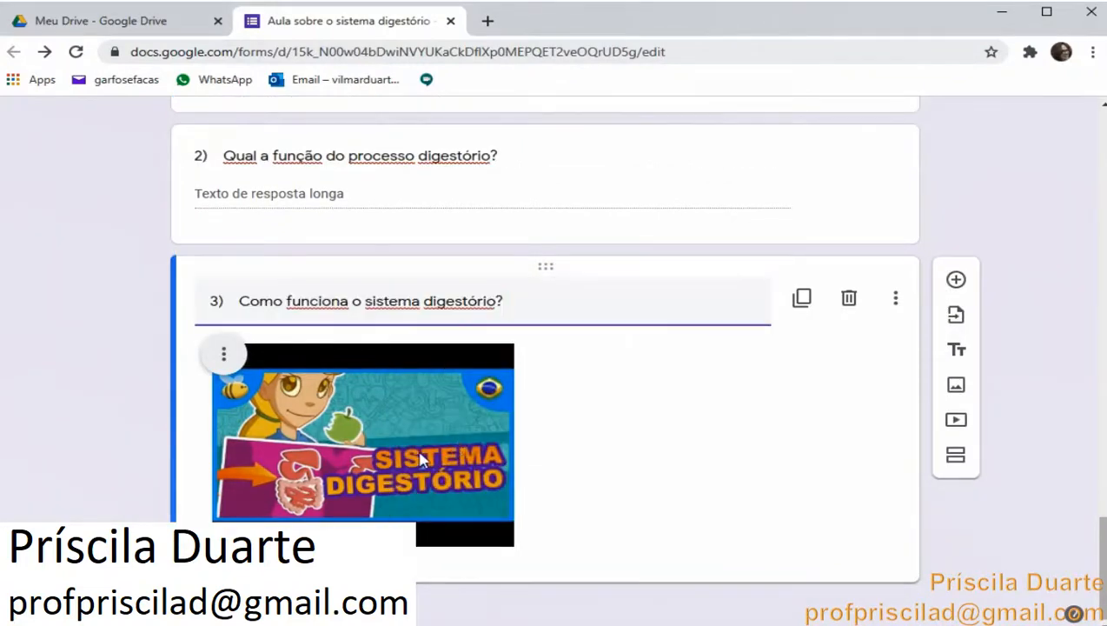
click(223, 353)
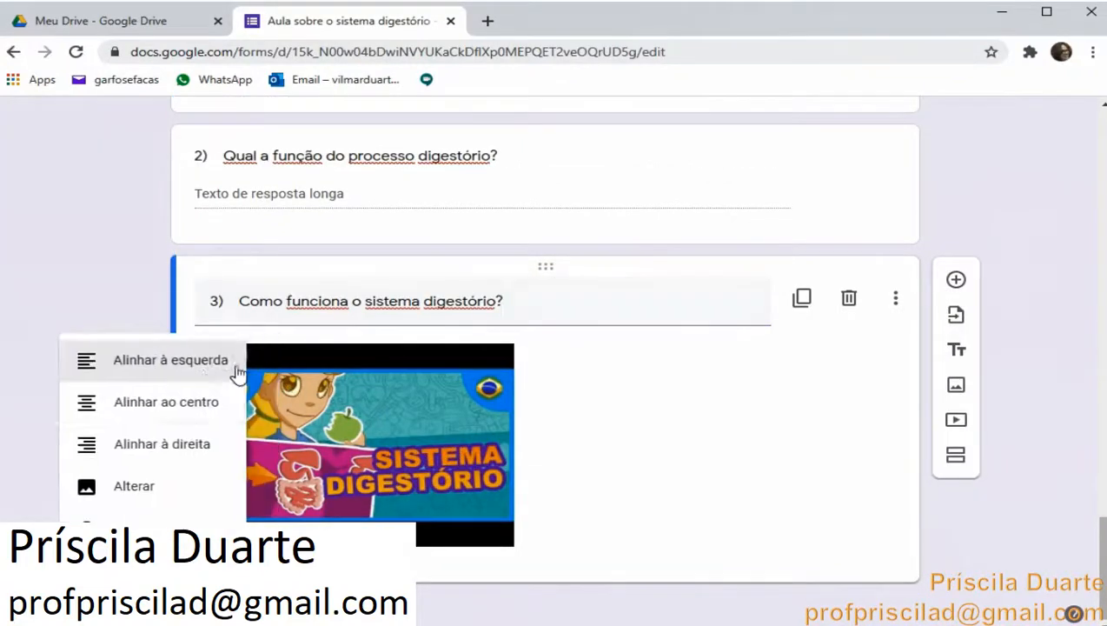
click(206, 407)
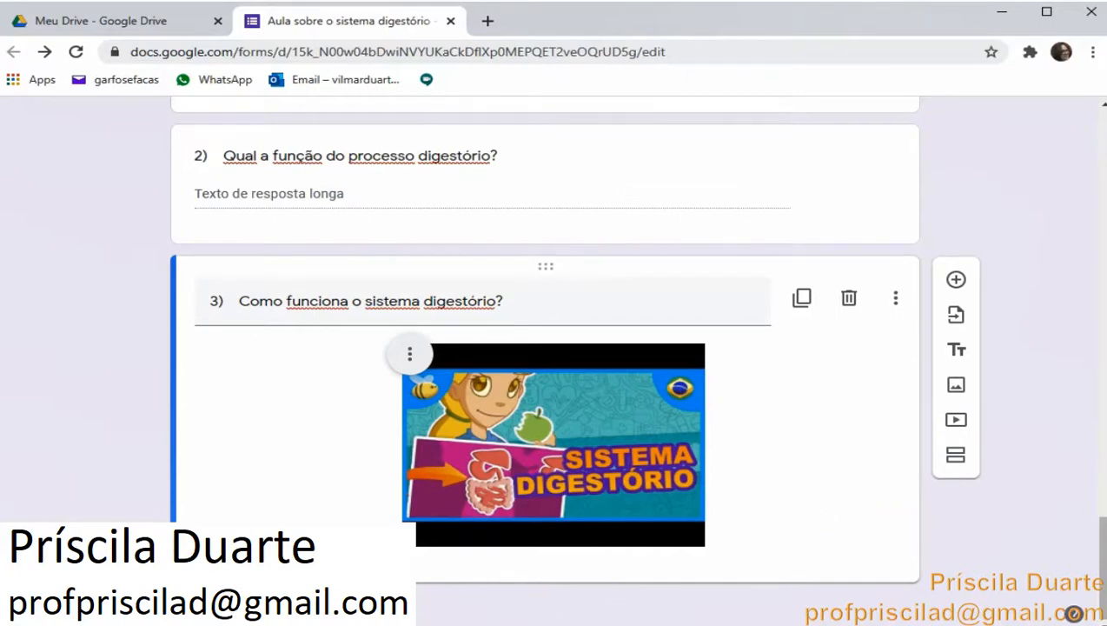
Add a new question and paste question 4, Marque apenas as afirmações verdadeiras:, copied from the Word document
click(393, 618)
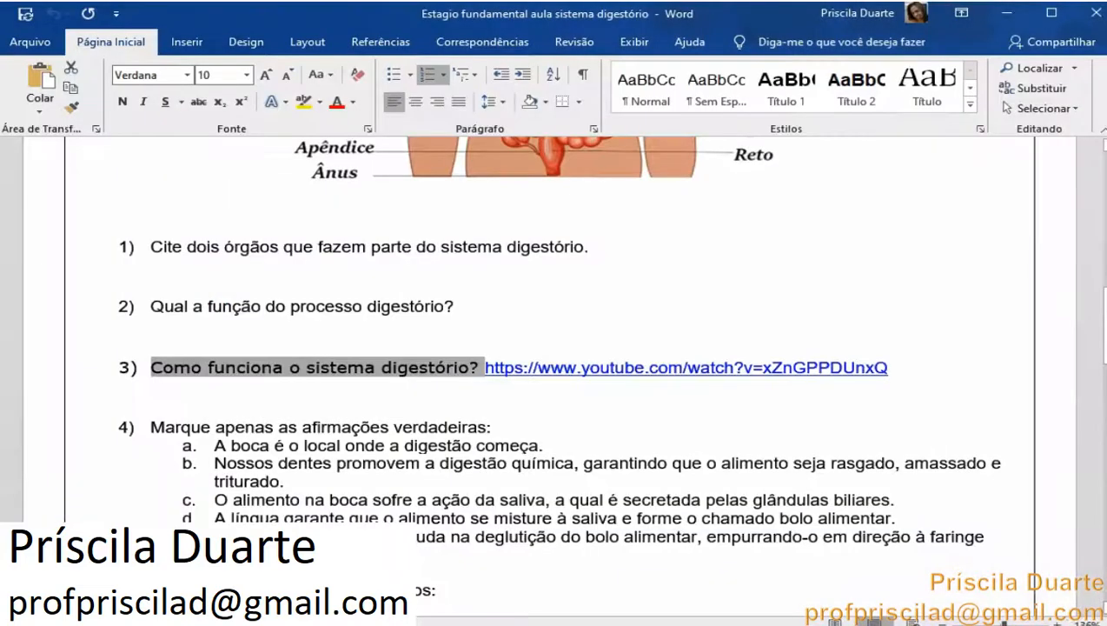
click(443, 514)
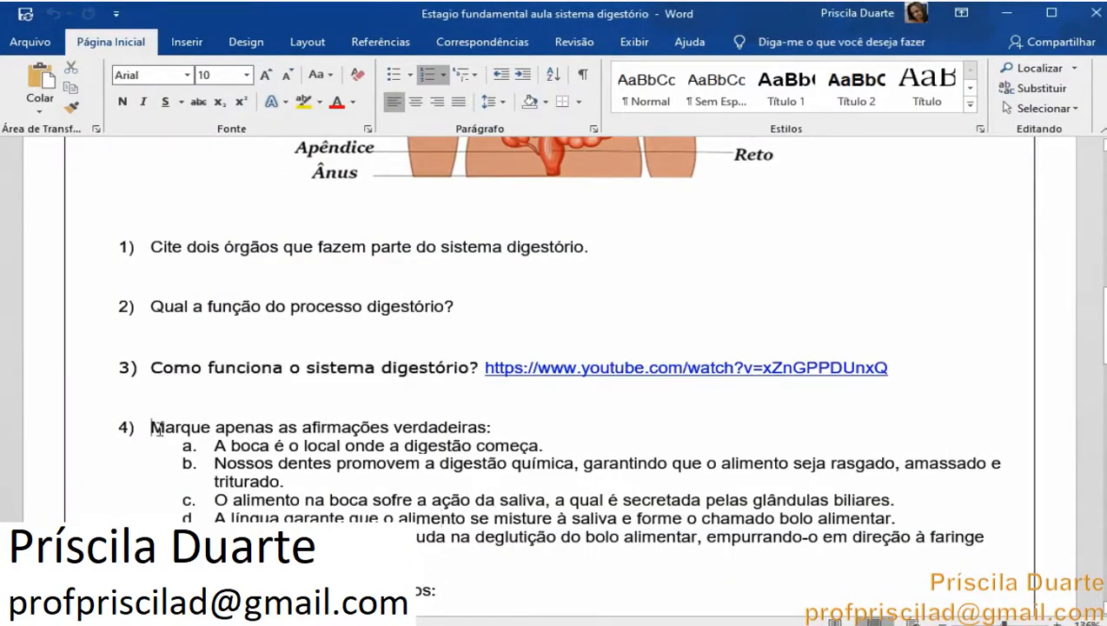
drag(153, 427, 491, 427)
key(ctrl+c)
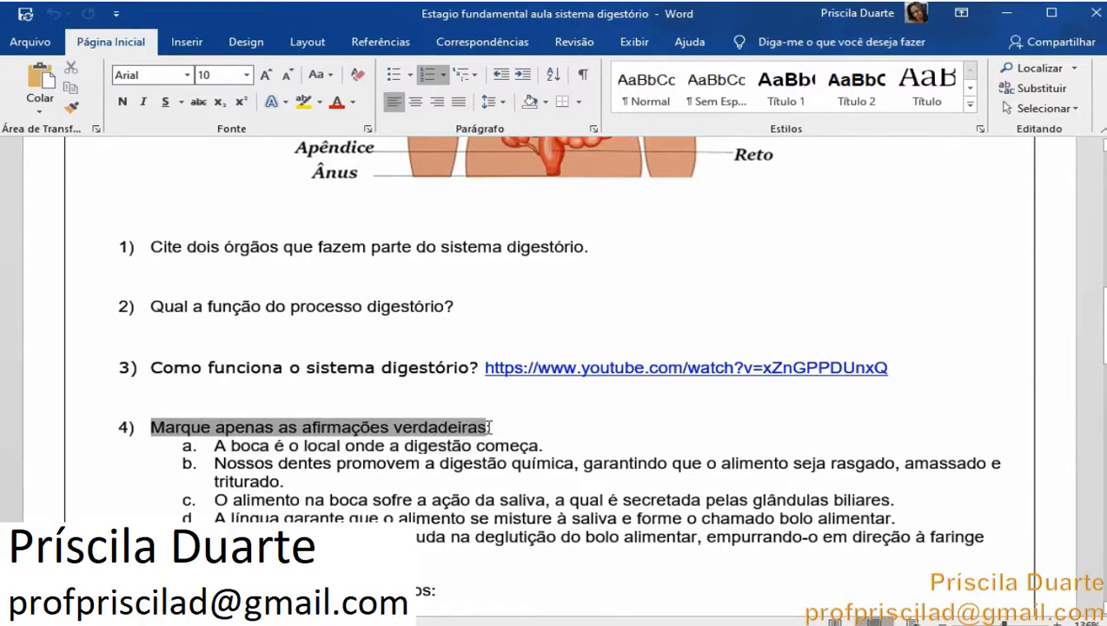
right_click(487, 428)
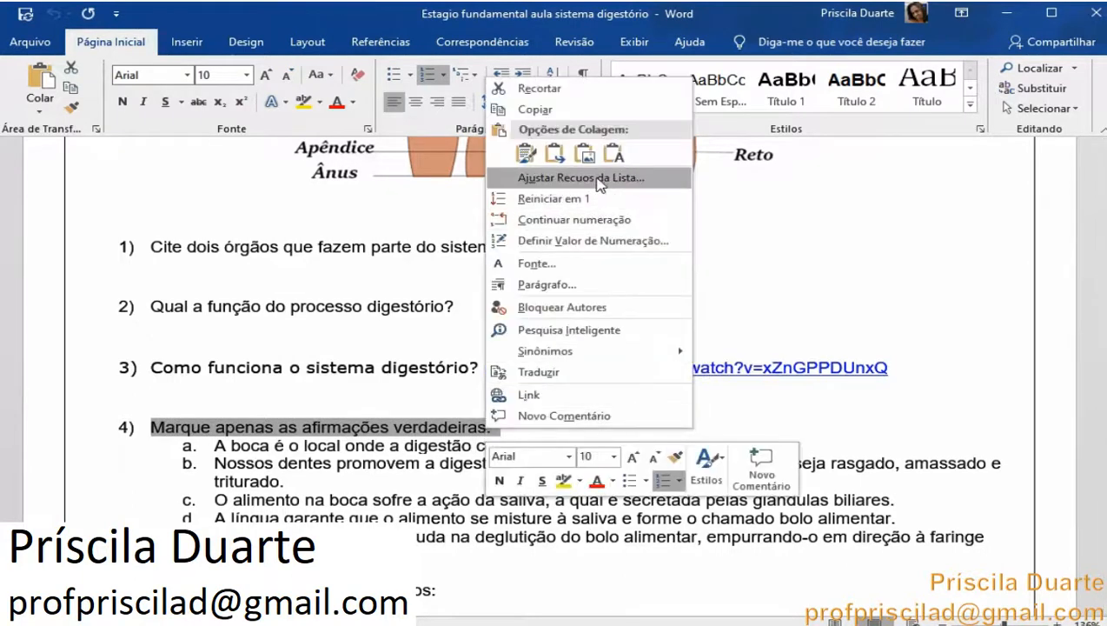
click(576, 112)
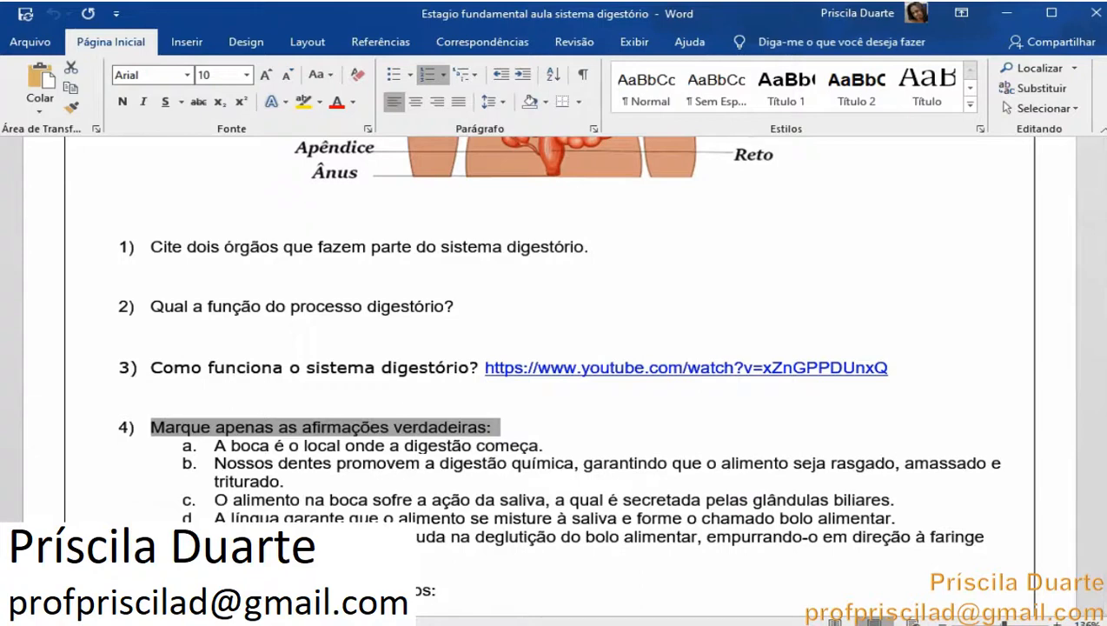
key(alt+Tab)
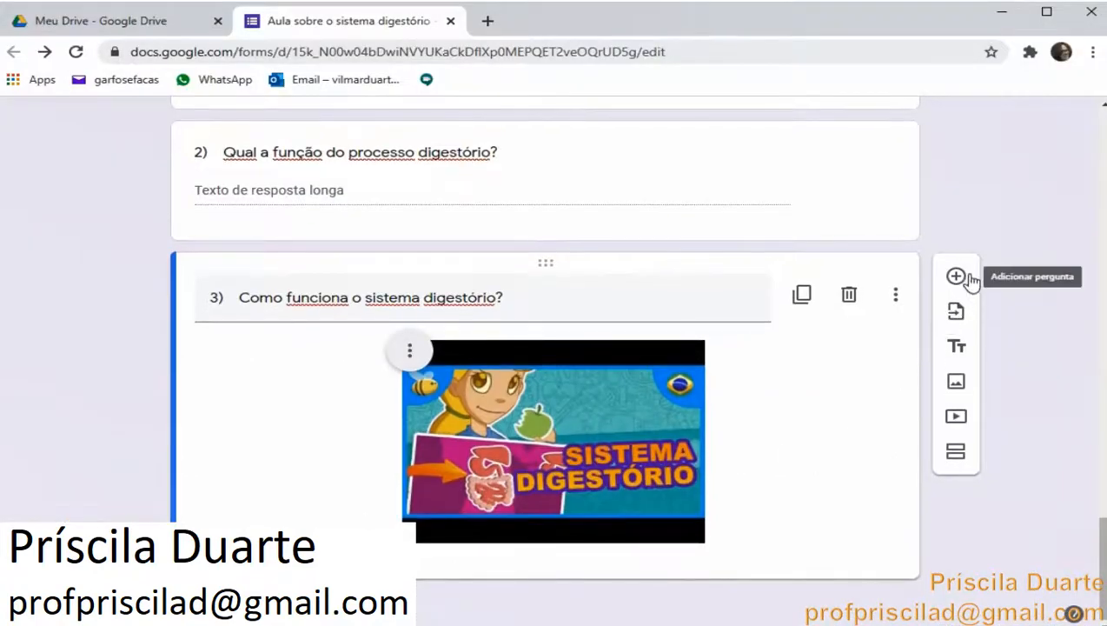
click(957, 278)
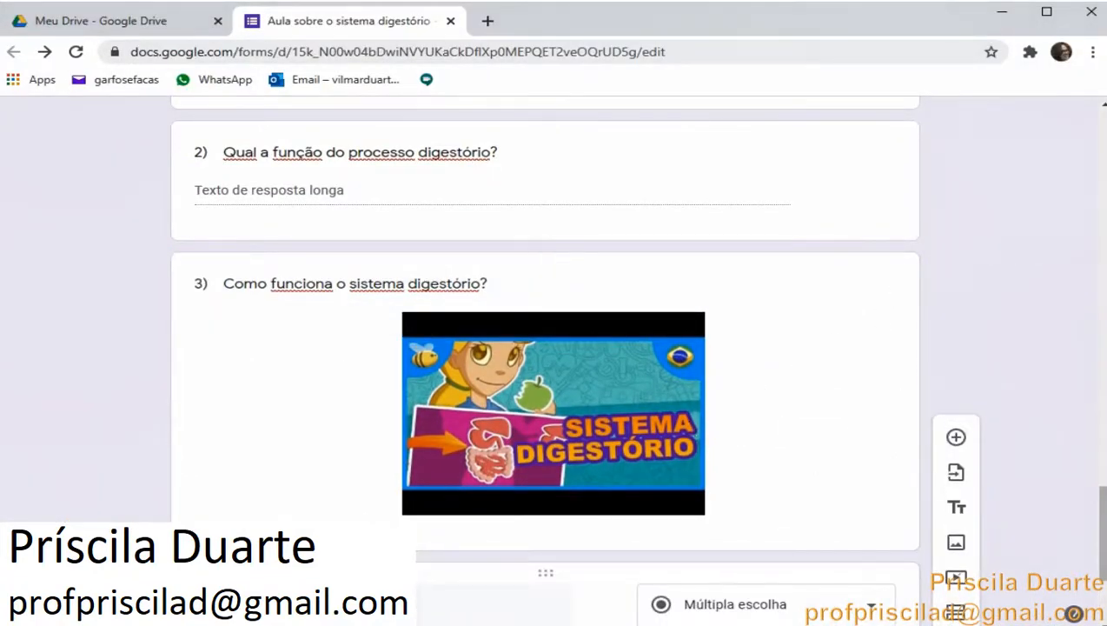
right_click(271, 599)
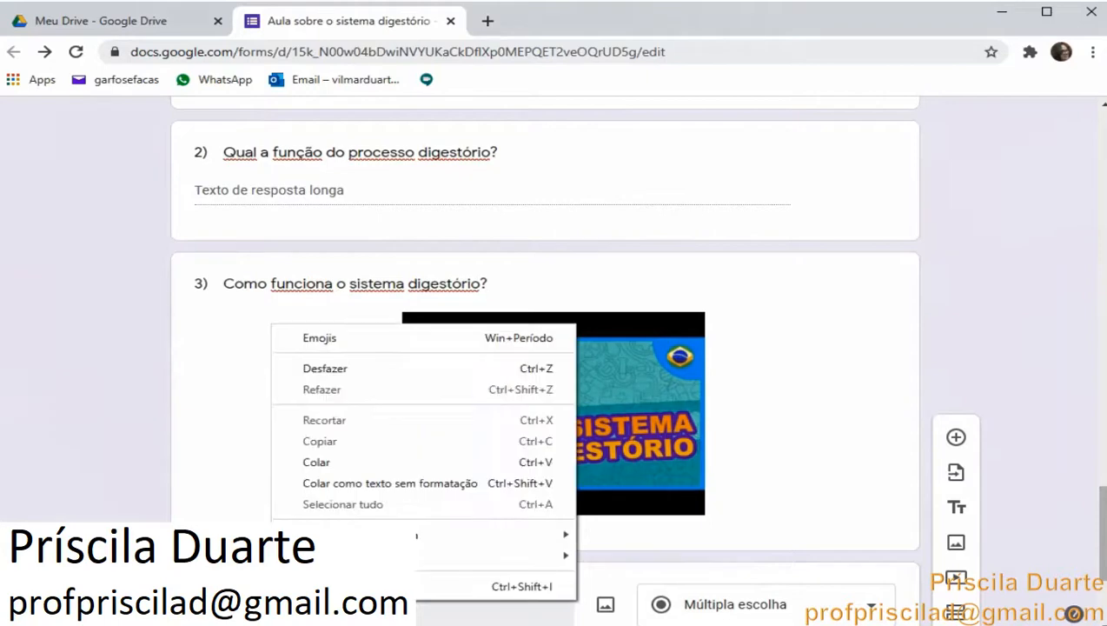
click(322, 462)
scroll(325, 482, down, 4)
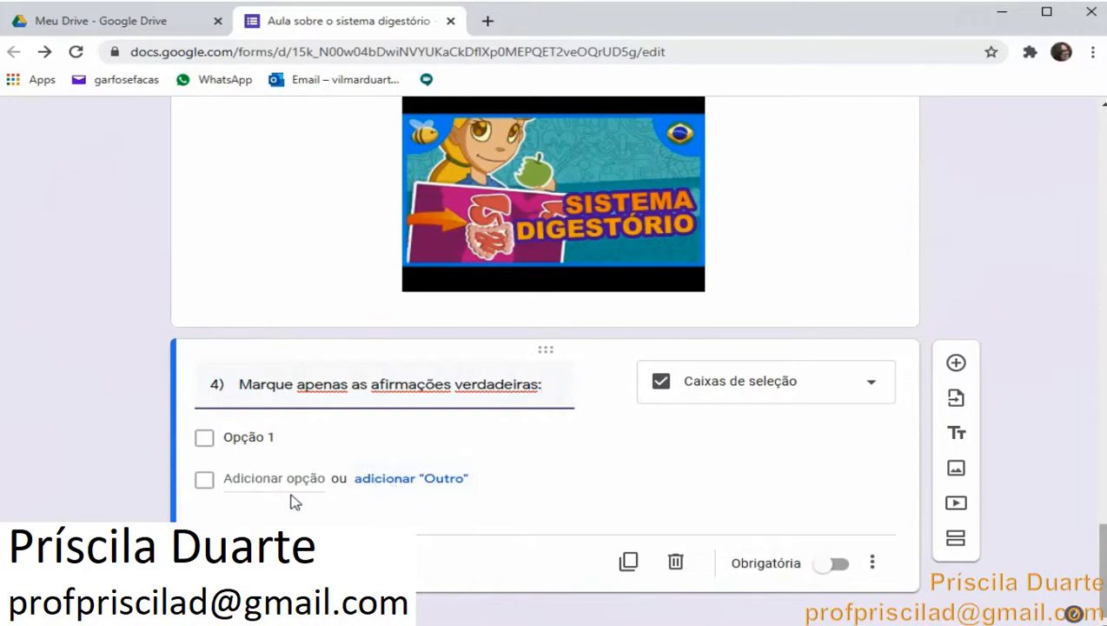
scroll(880, 432, up, 15)
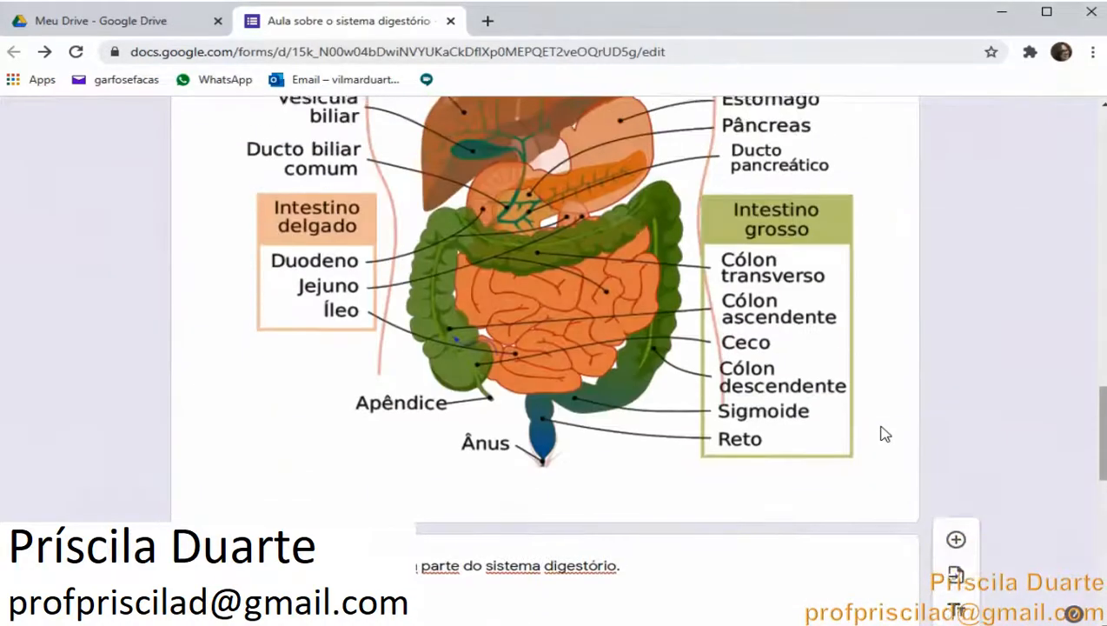
scroll(880, 432, up, 15)
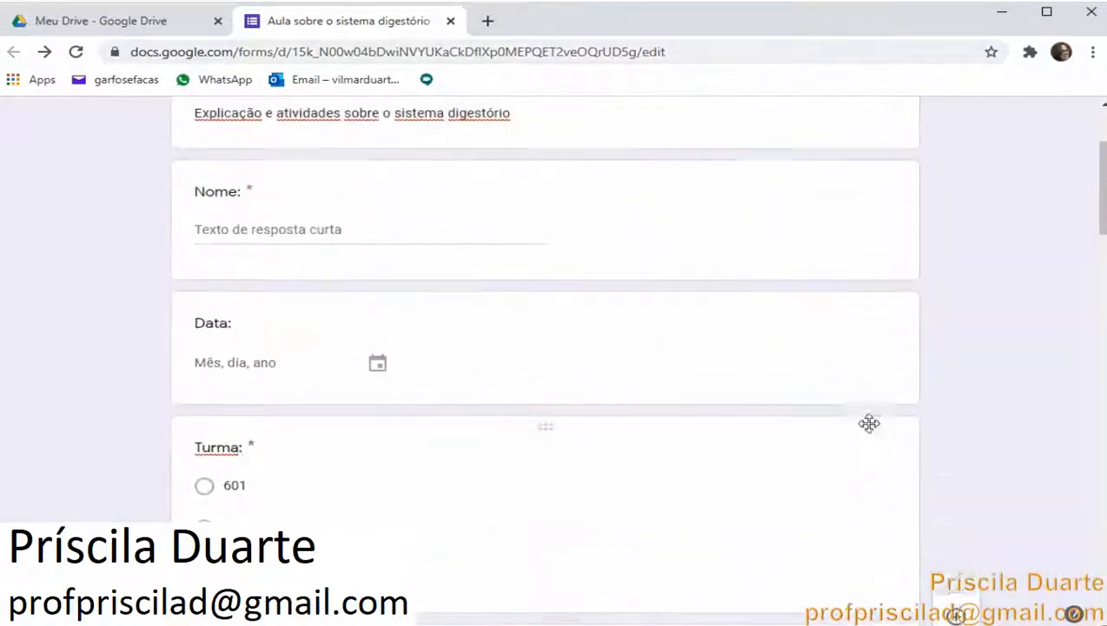
scroll(208, 521, down, 8)
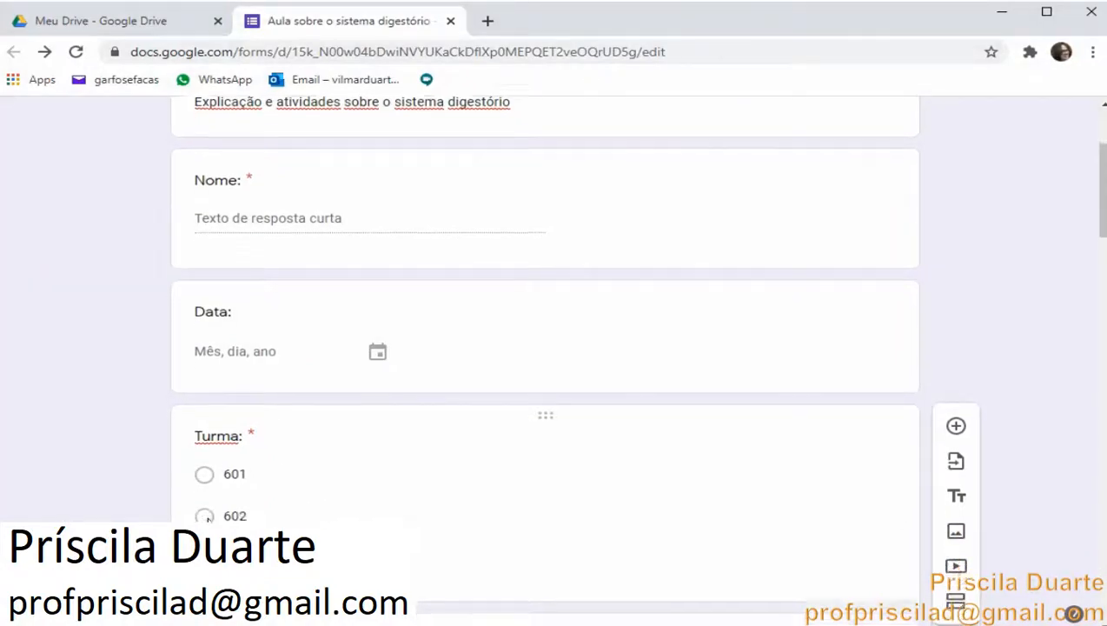
scroll(209, 521, down, 15)
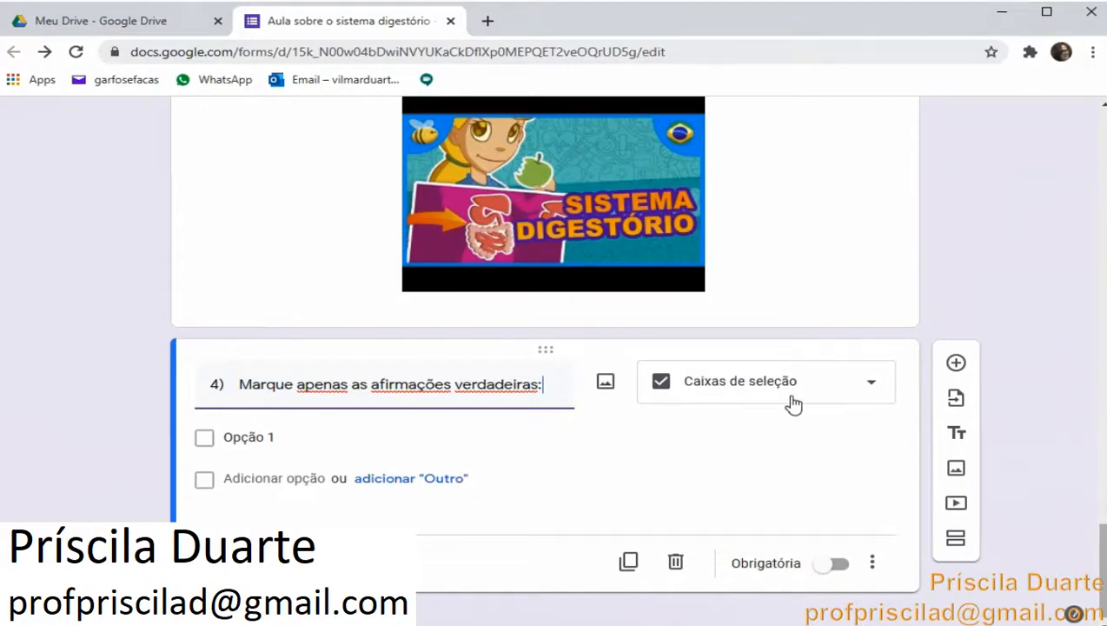
scroll(425, 570, down, 1)
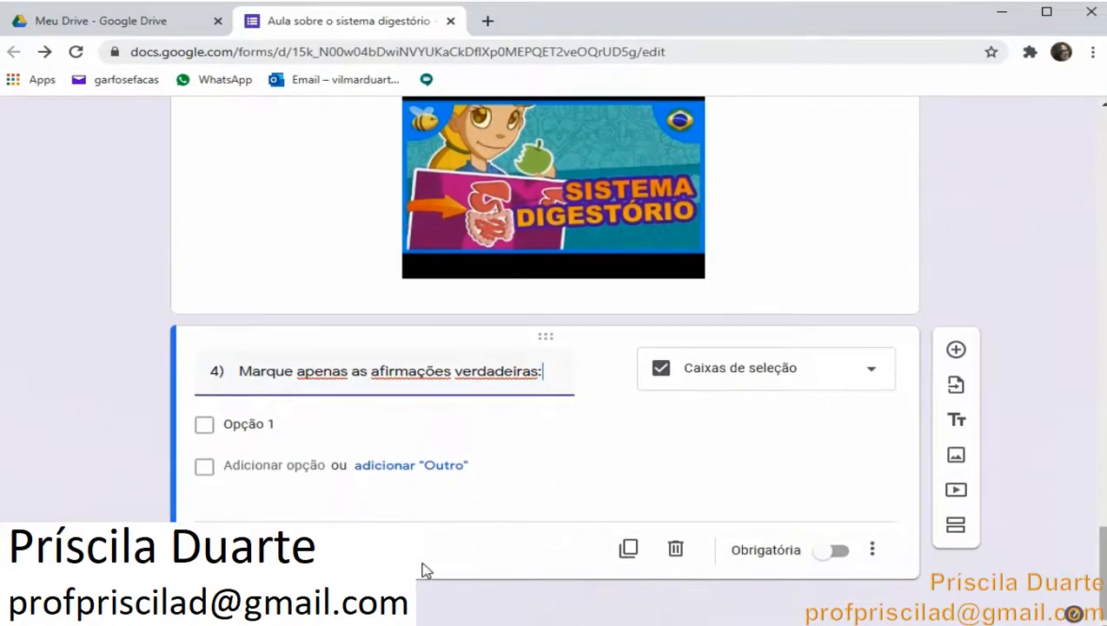
Copy statements a to e from the Word document, paste them as question 4's checkbox options, and remove the empty extra option
click(387, 565)
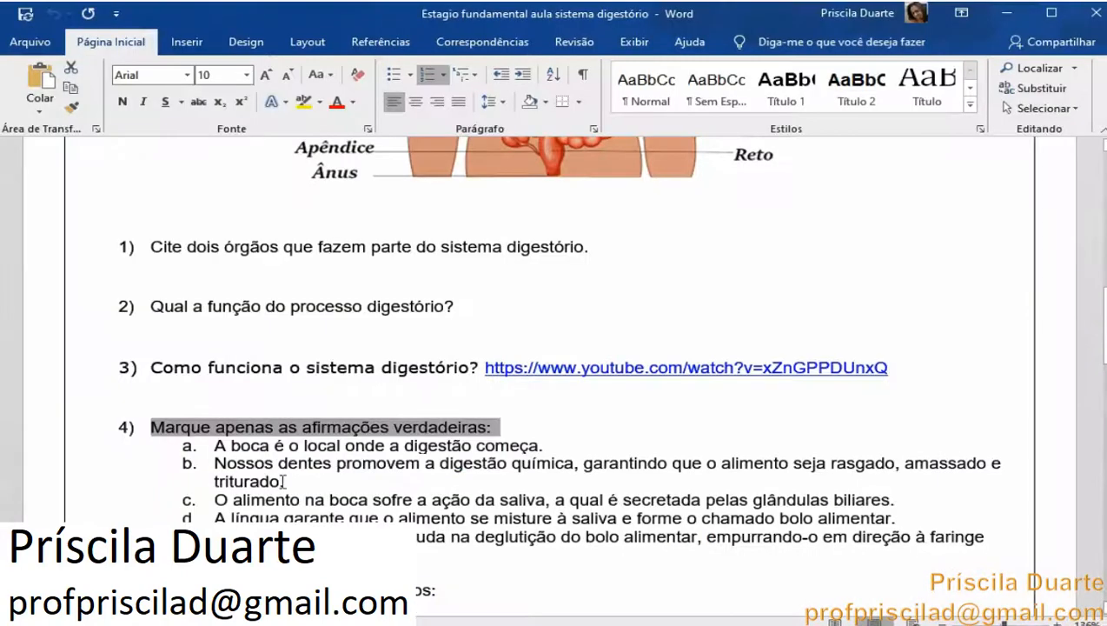
drag(217, 447, 571, 554)
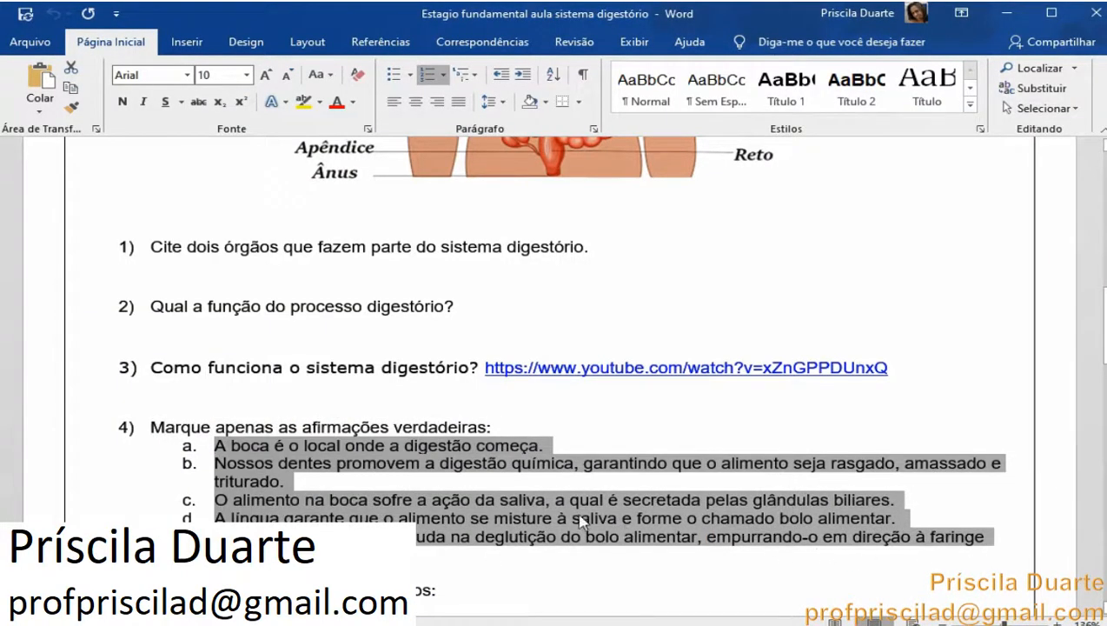
right_click(561, 513)
click(657, 209)
key(alt+Tab)
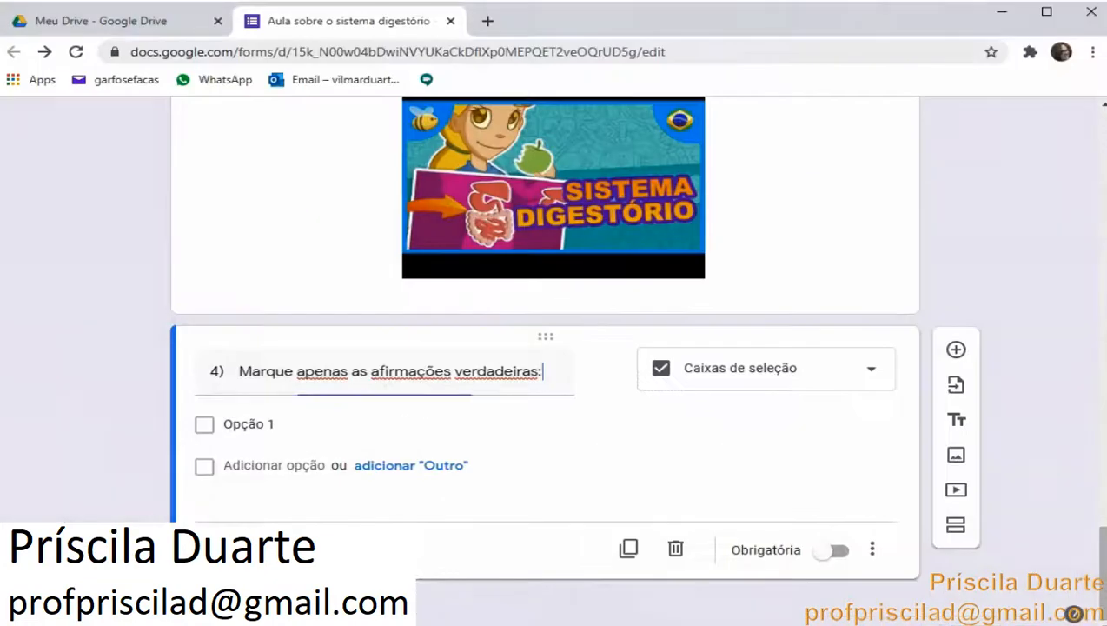
click(252, 424)
right_click(260, 426)
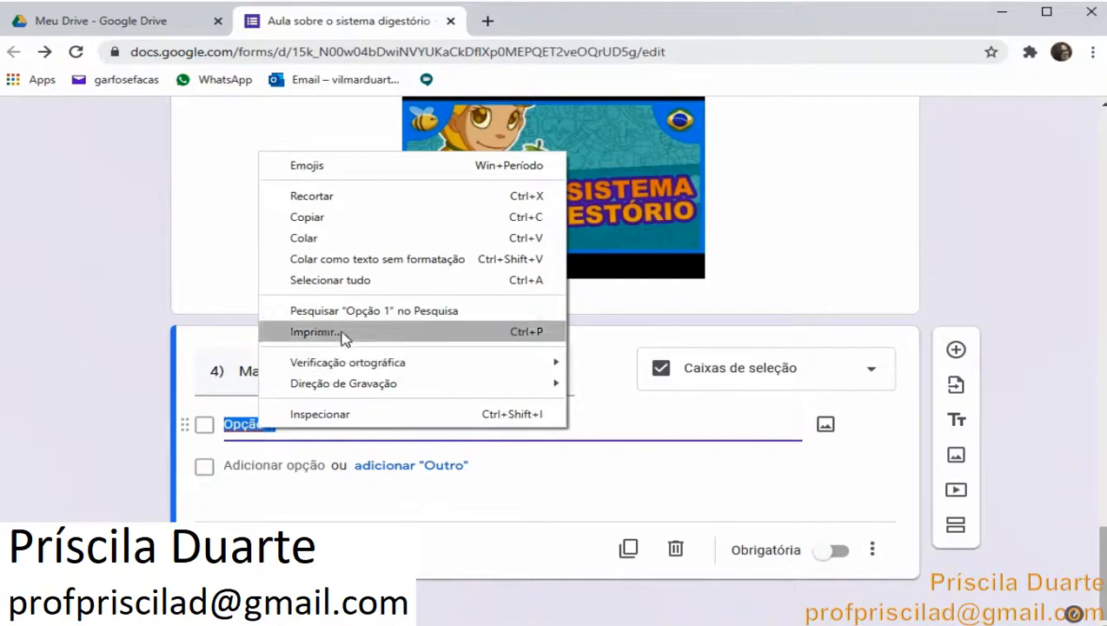
click(353, 239)
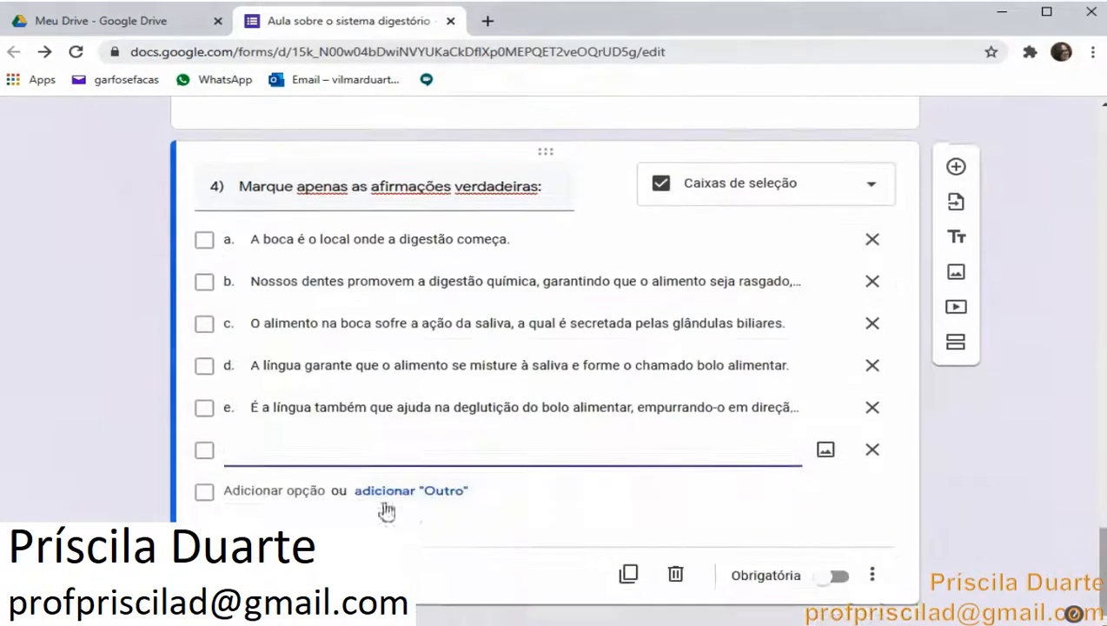
click(869, 450)
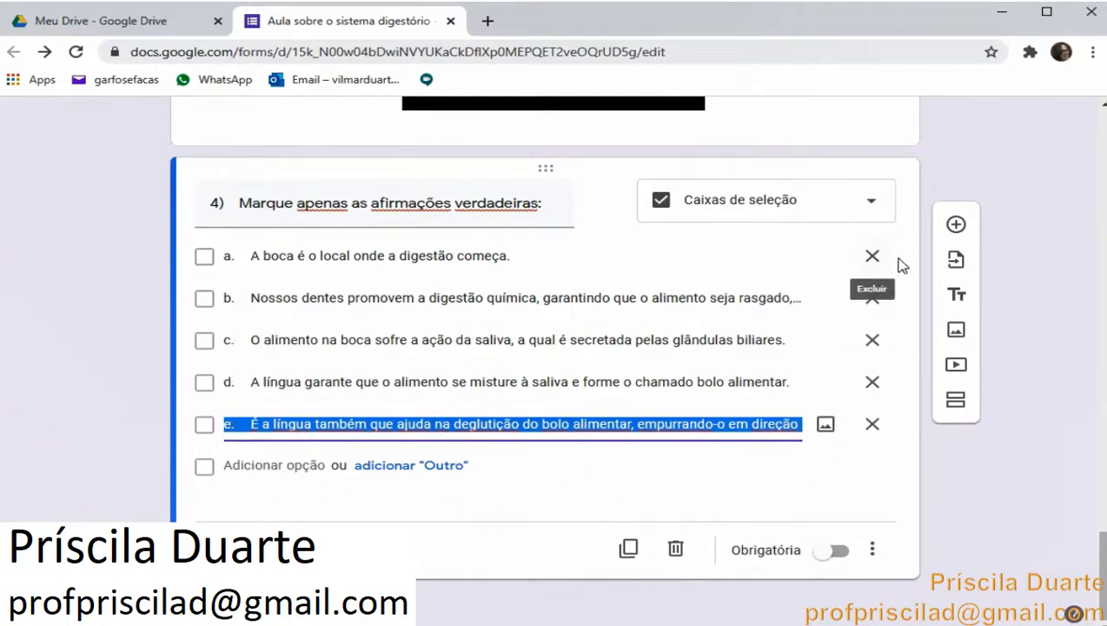
Return to the Word document and examine question 5, the organ-to-process matching exercise
click(426, 623)
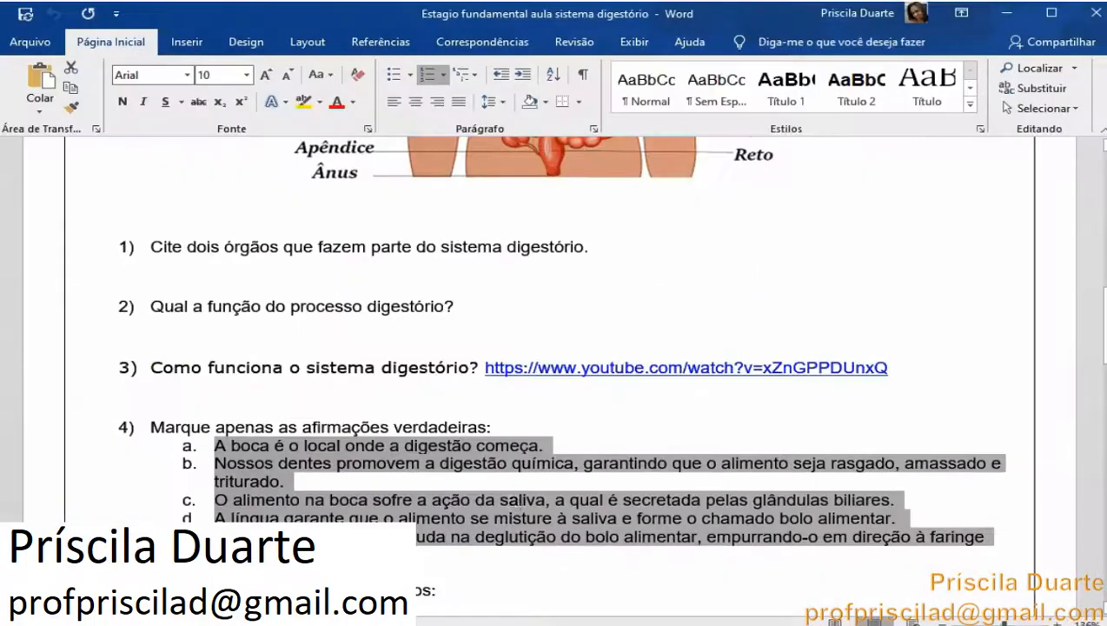
scroll(543, 445, down, 5)
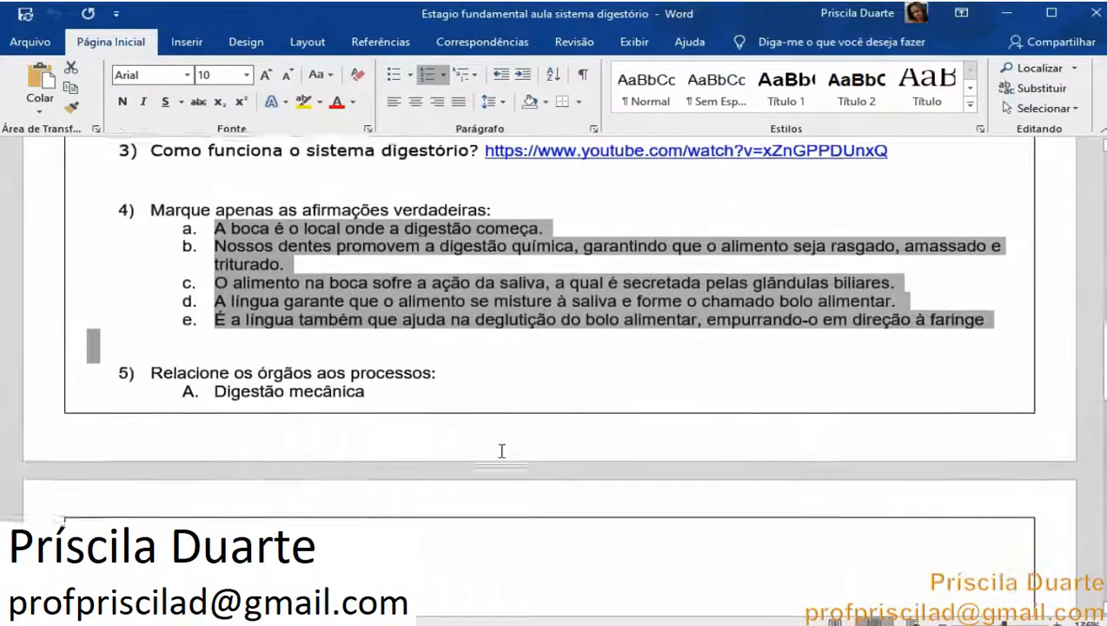
scroll(501, 451, down, 1)
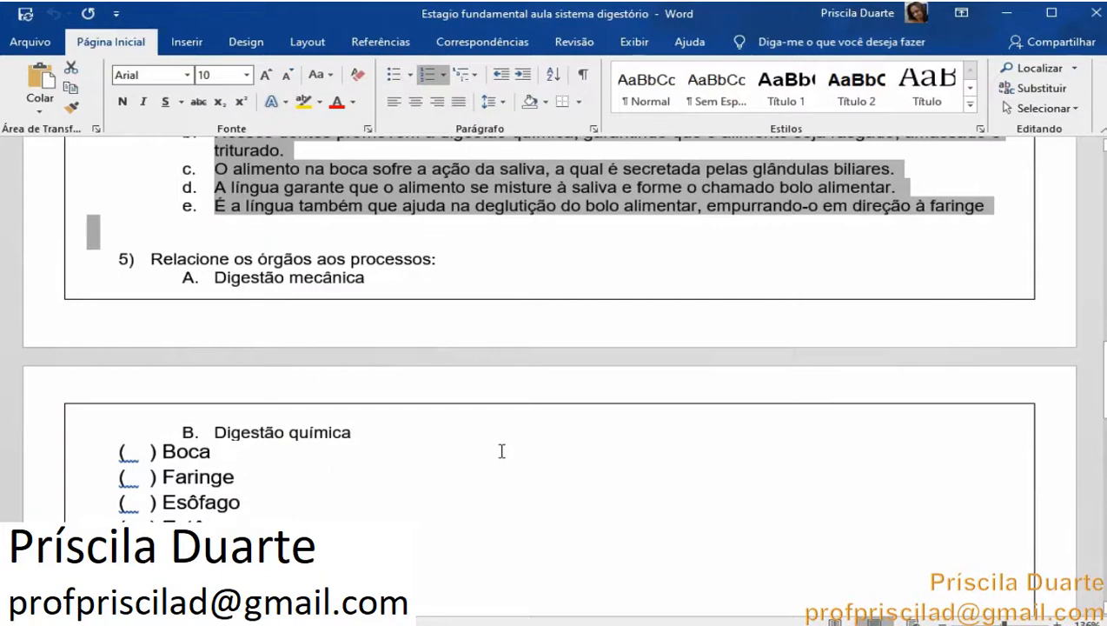
scroll(501, 450, up, 1)
scroll(502, 450, up, 1)
scroll(501, 450, down, 1)
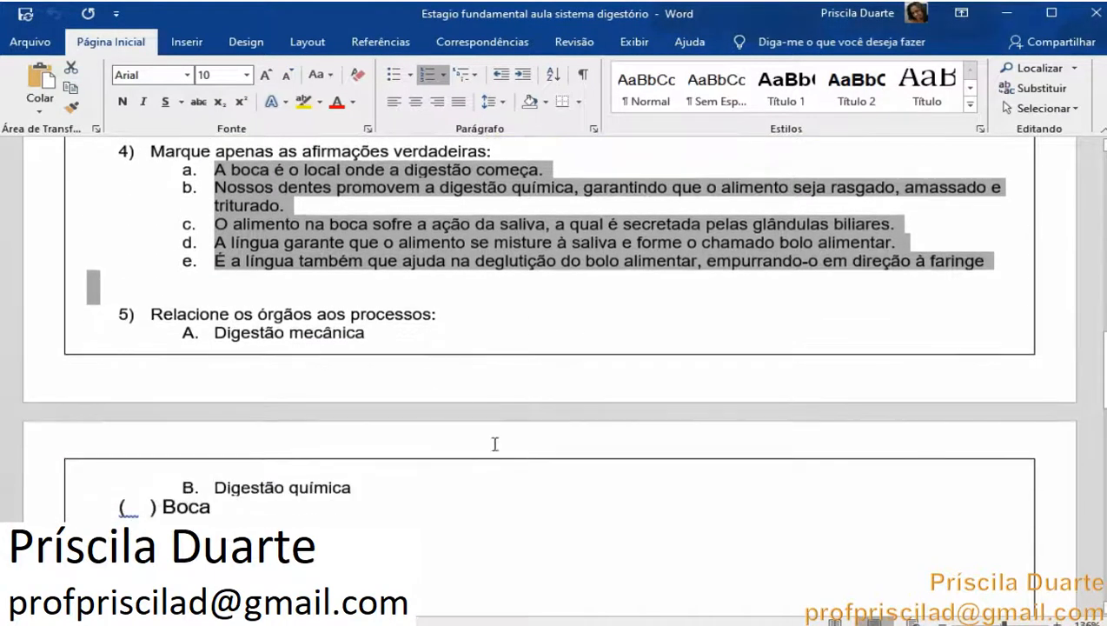
Copy question 5, Relacione os órgãos aos processos:, from the Word document and paste it as a new question's title
drag(447, 311, 149, 315)
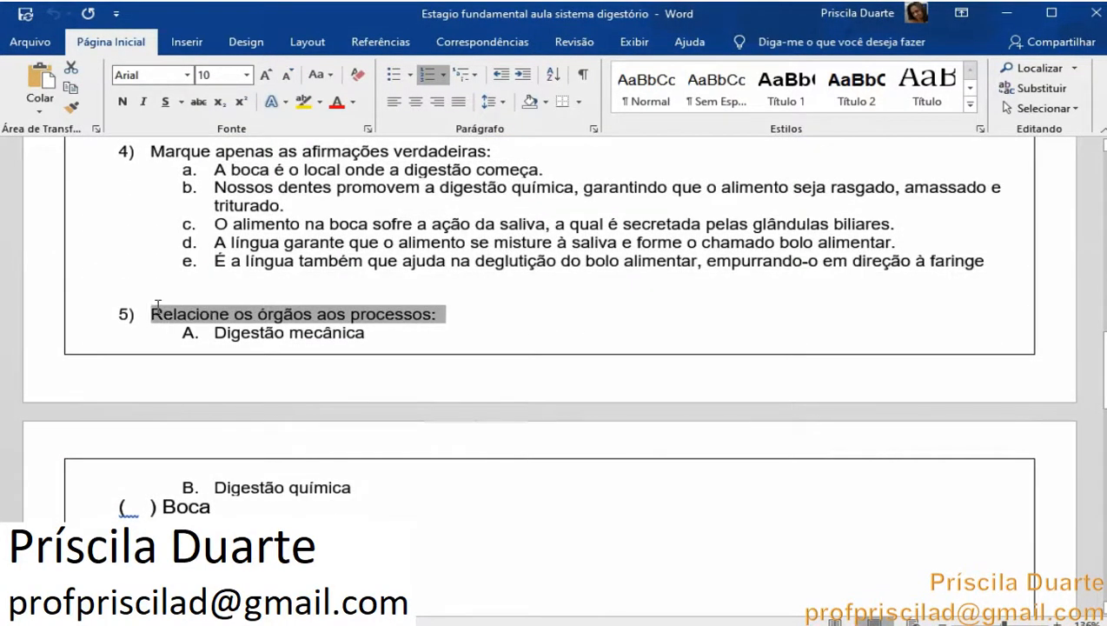
right_click(208, 326)
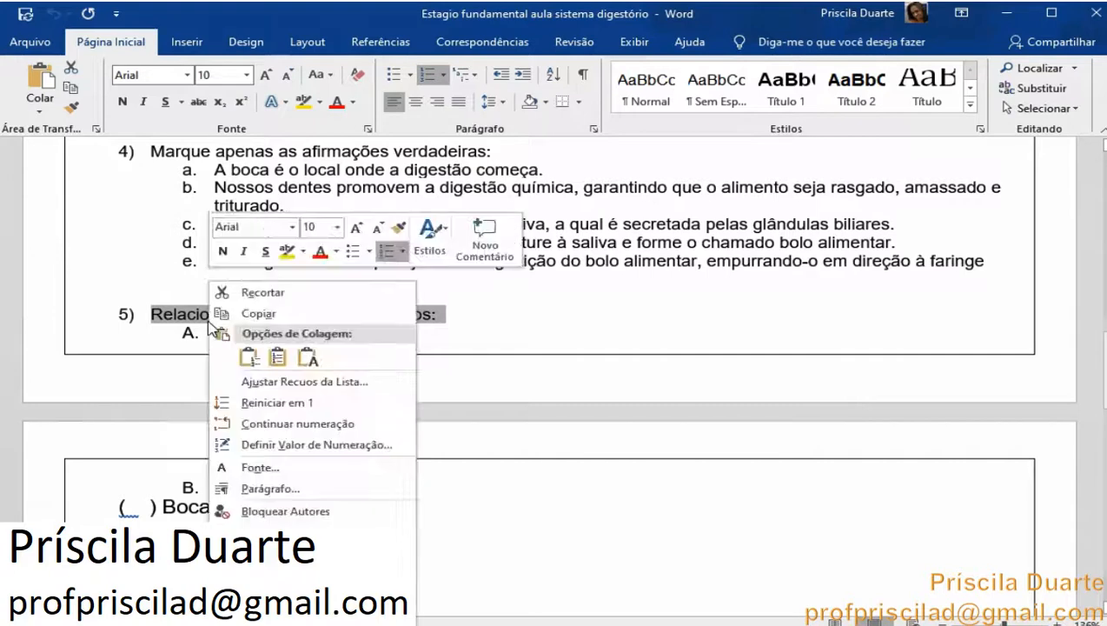
click(285, 320)
key(alt+Tab)
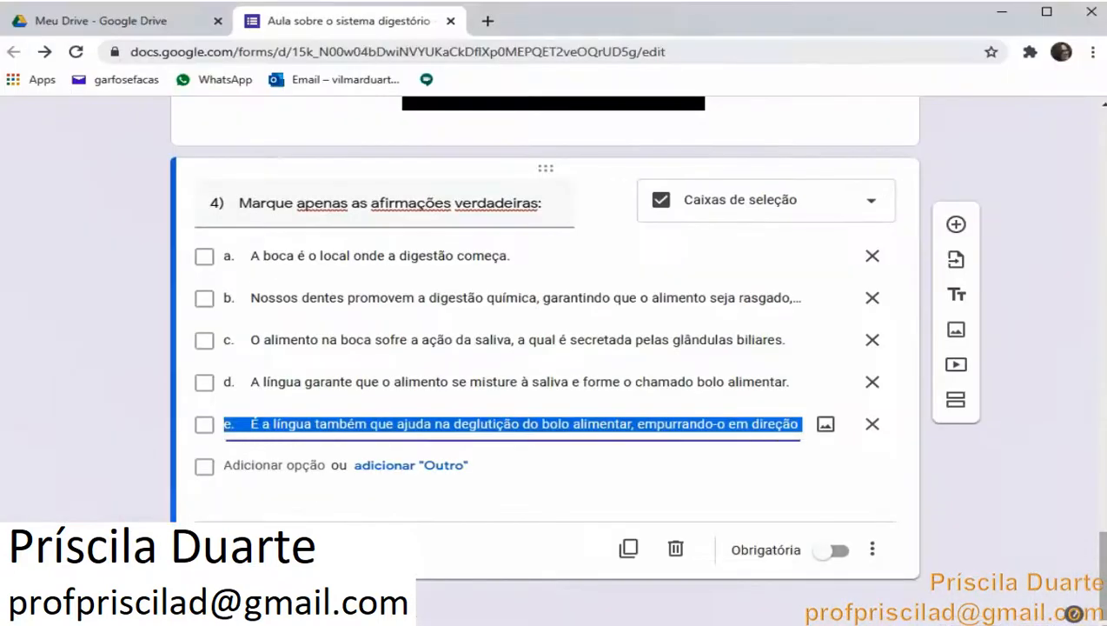
click(956, 224)
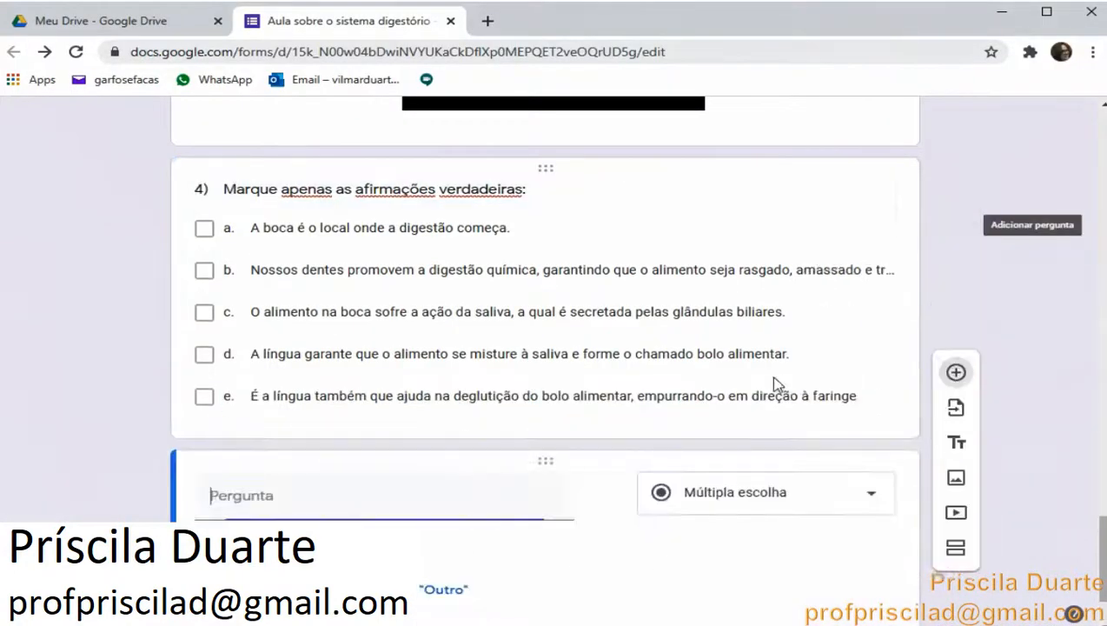
right_click(389, 490)
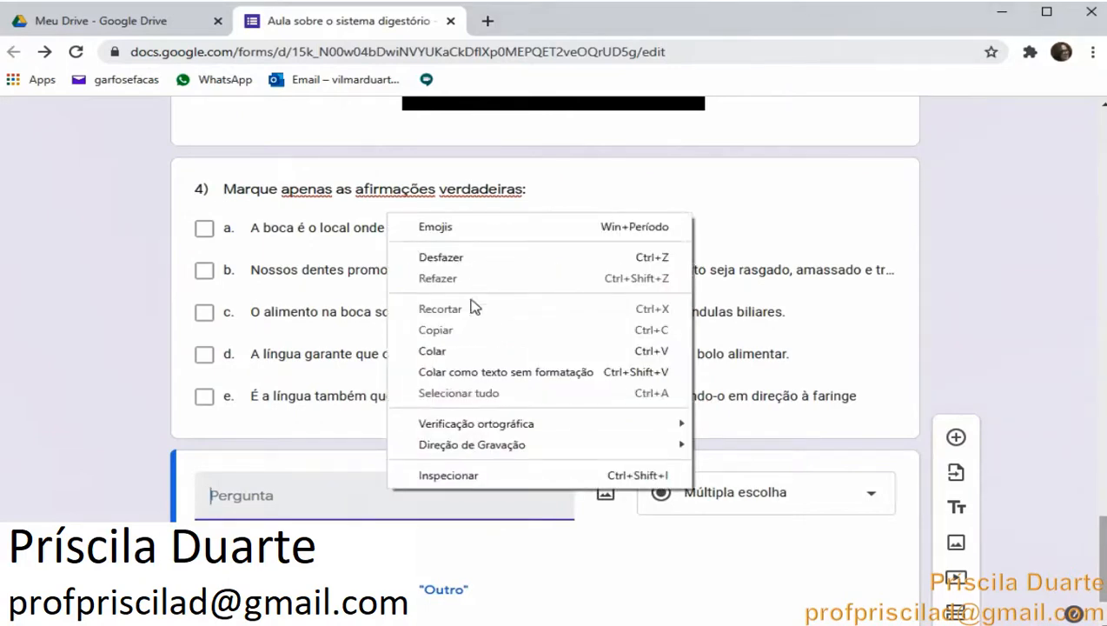
click(452, 351)
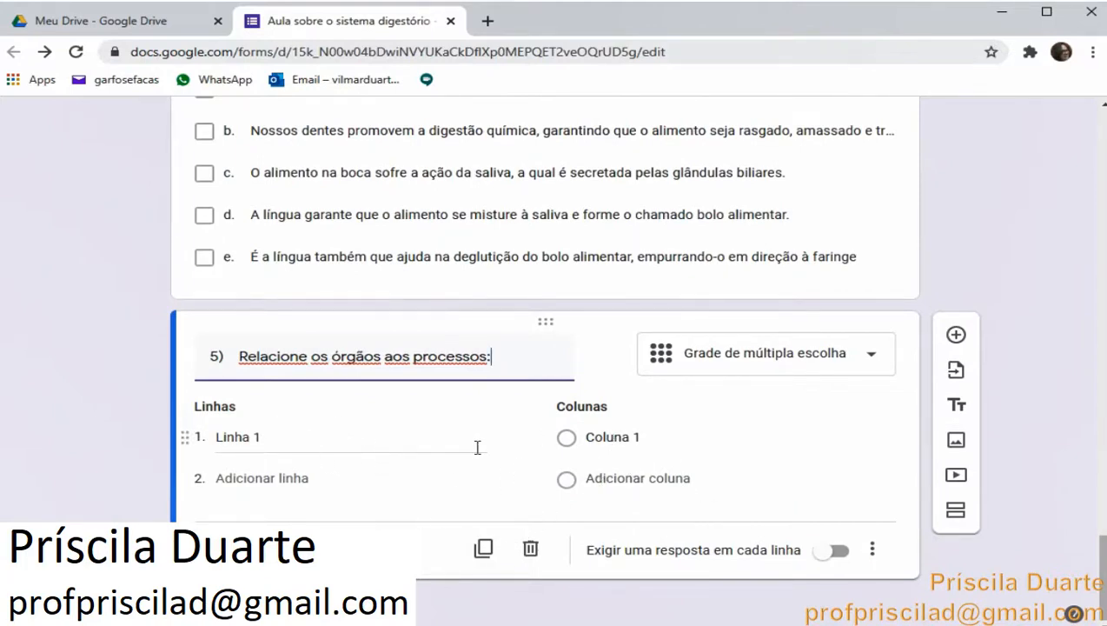
Set question 5 to a checkbox grid and paste A. Digestão mecânica and B. Digestão química from the document as its columns
click(831, 360)
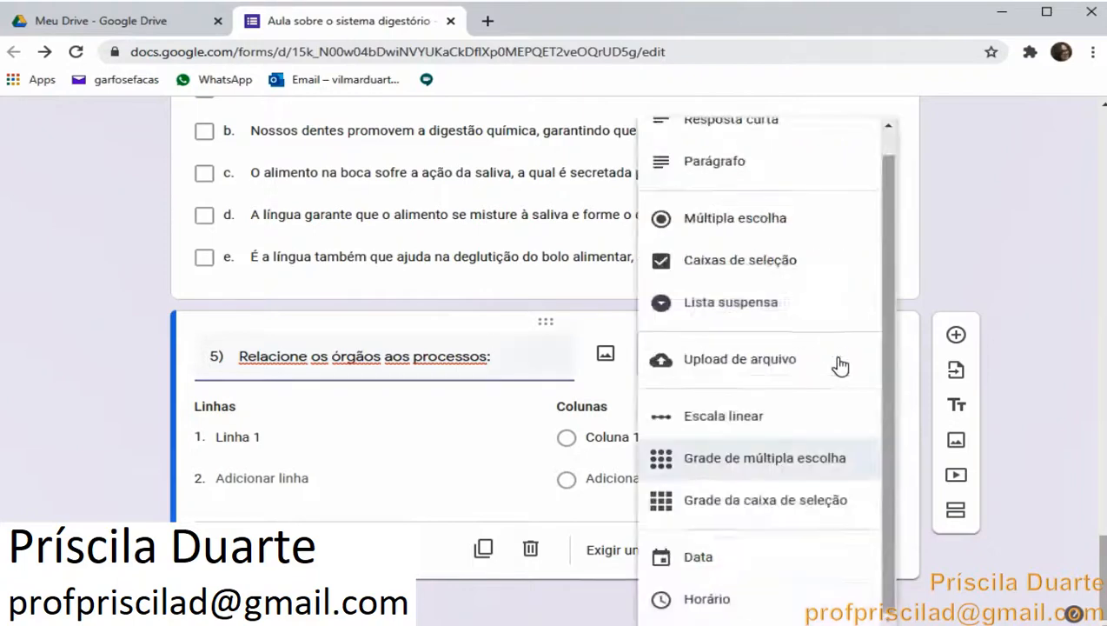
click(758, 499)
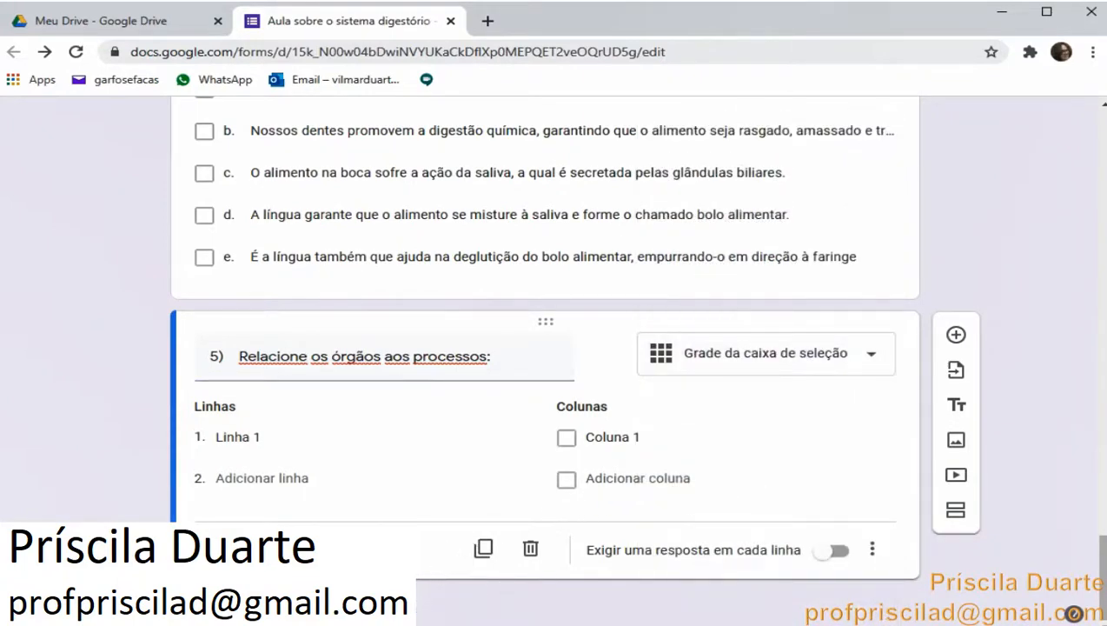
mouse_move(393, 622)
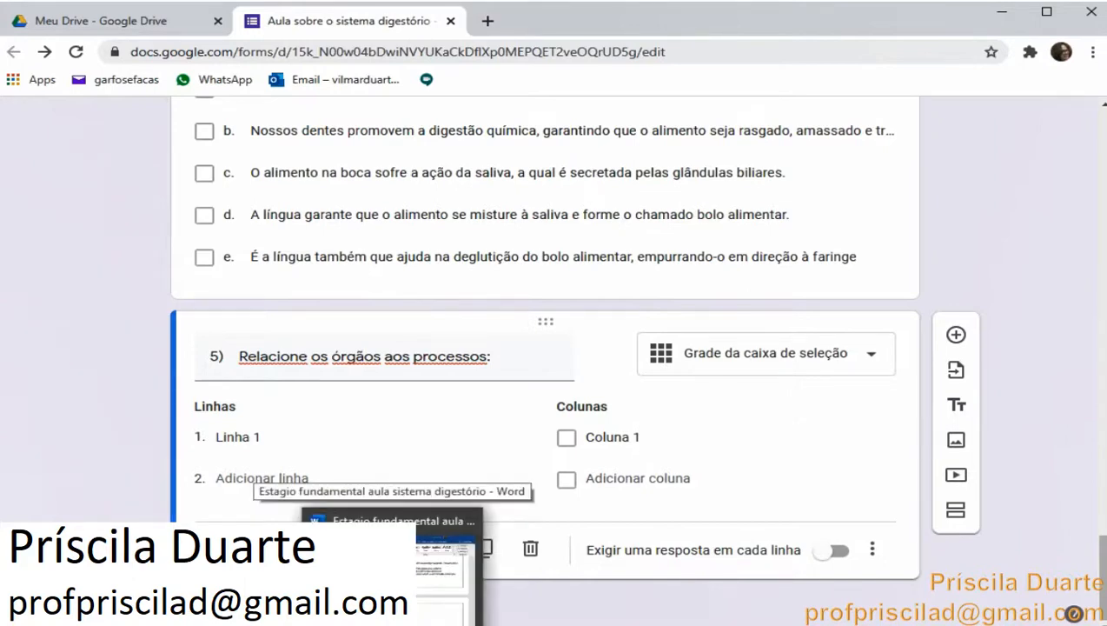
click(420, 593)
scroll(421, 496, down, 3)
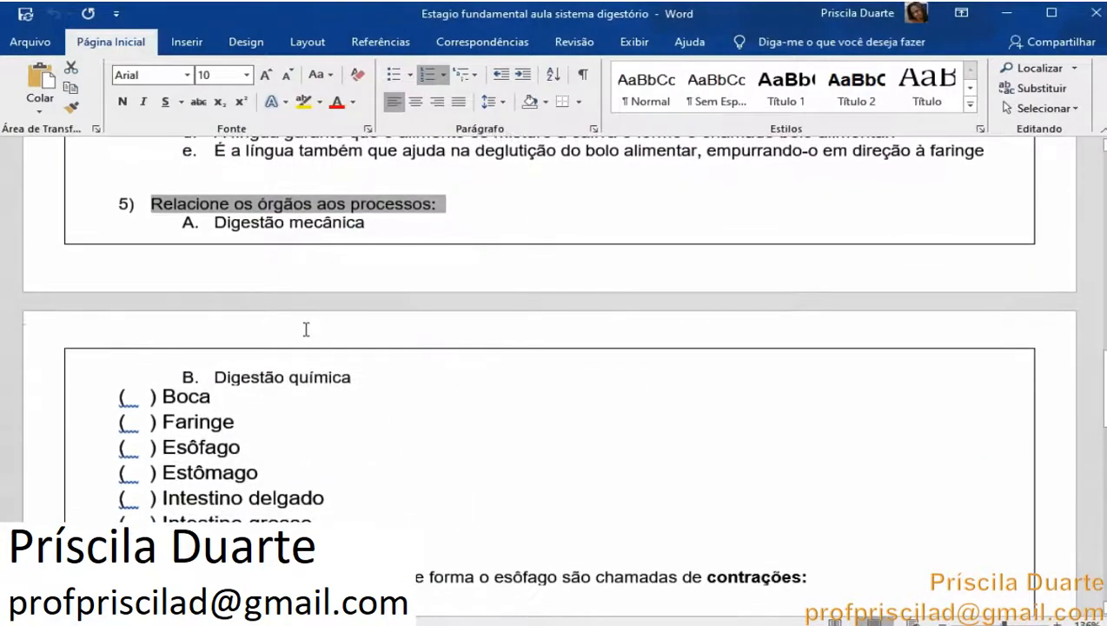
drag(214, 223, 345, 375)
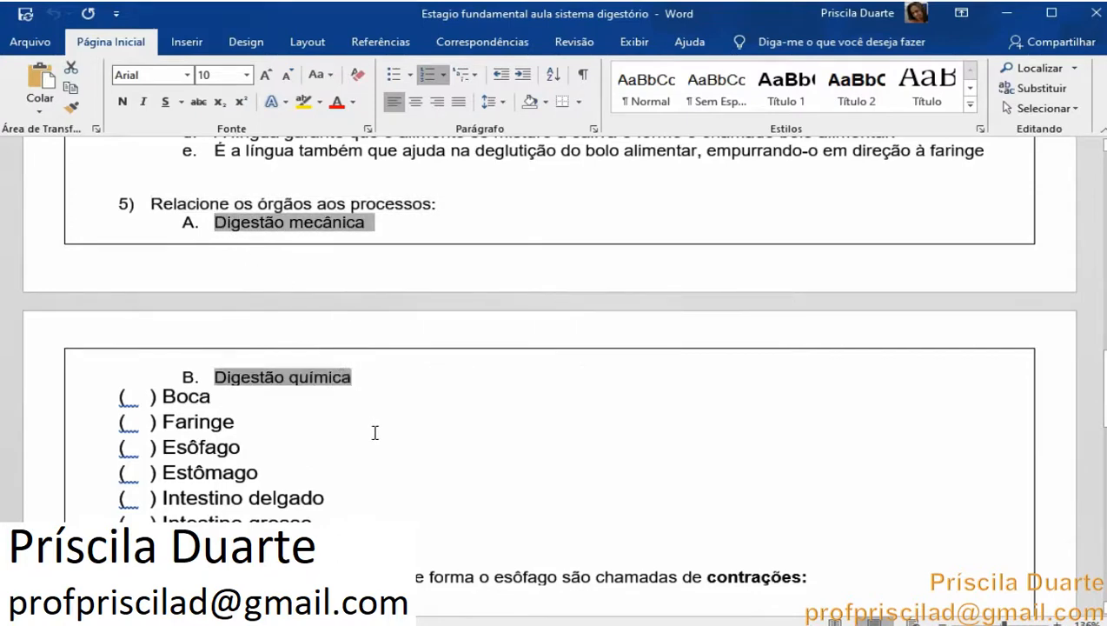
right_click(347, 227)
click(398, 252)
key(alt+Tab)
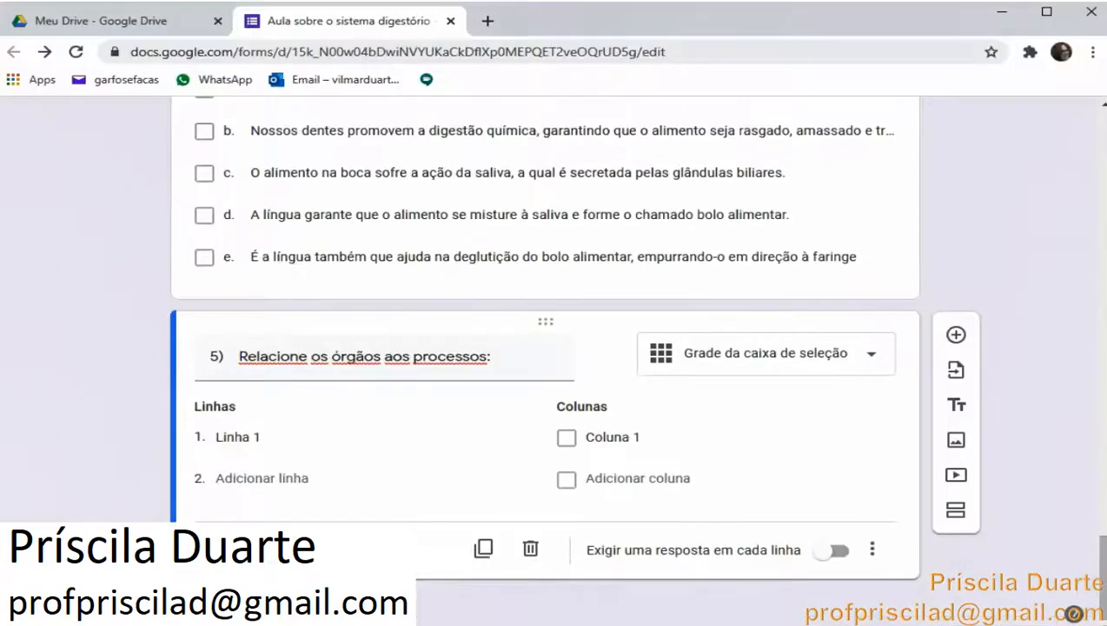
click(594, 445)
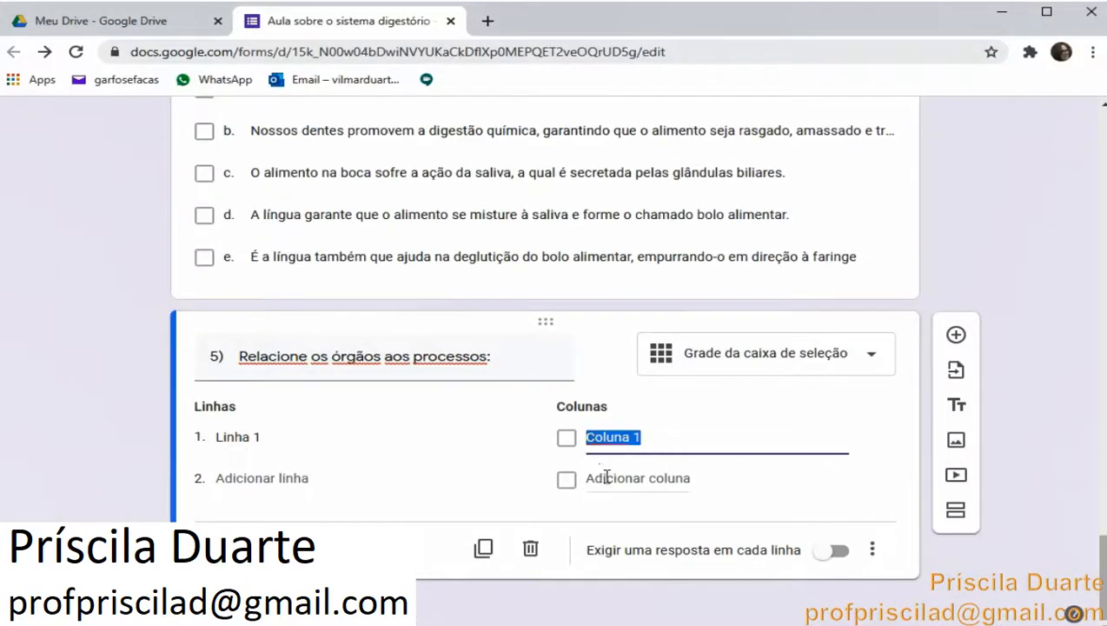
right_click(611, 436)
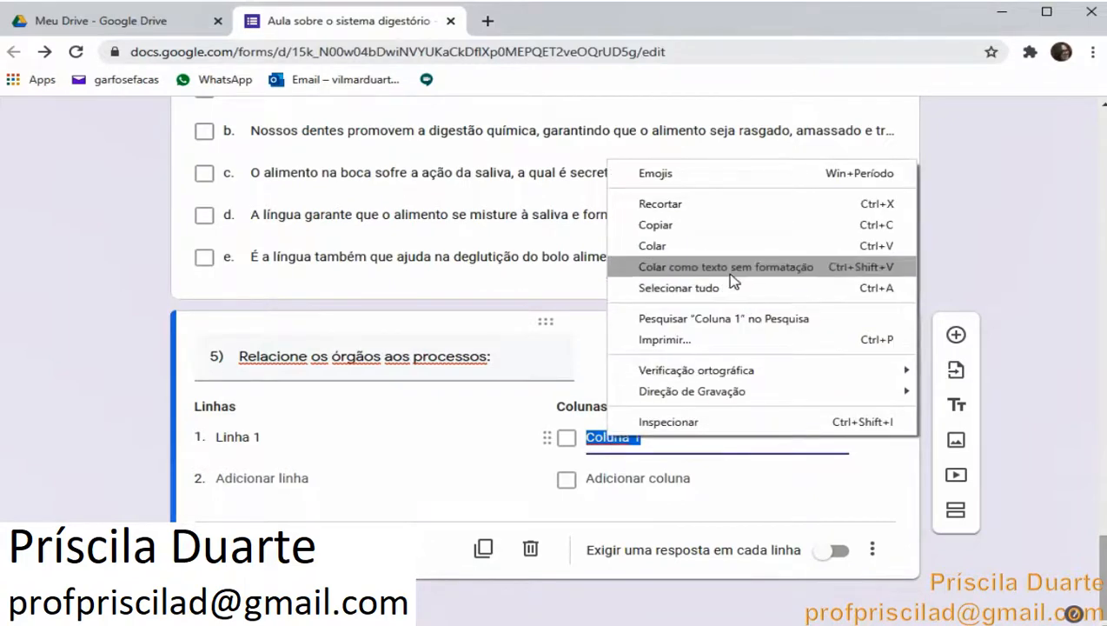
click(717, 244)
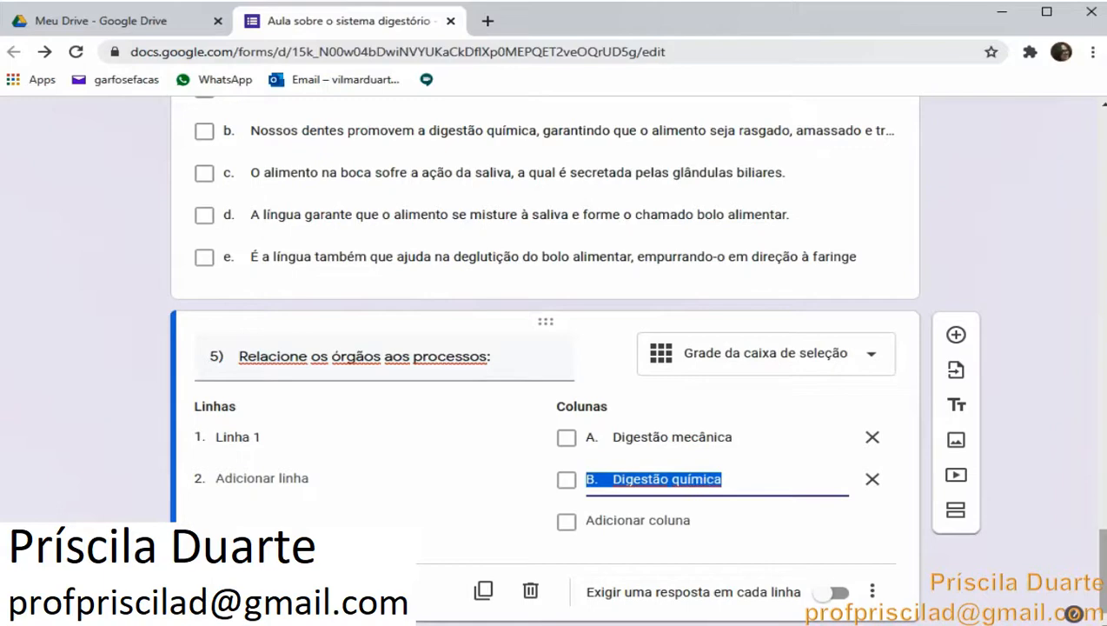
Copy the organ list from Boca to Intestino grosso in the Word document and paste it as question 5's rows
key(alt+Tab)
drag(162, 396, 330, 520)
click(139, 407)
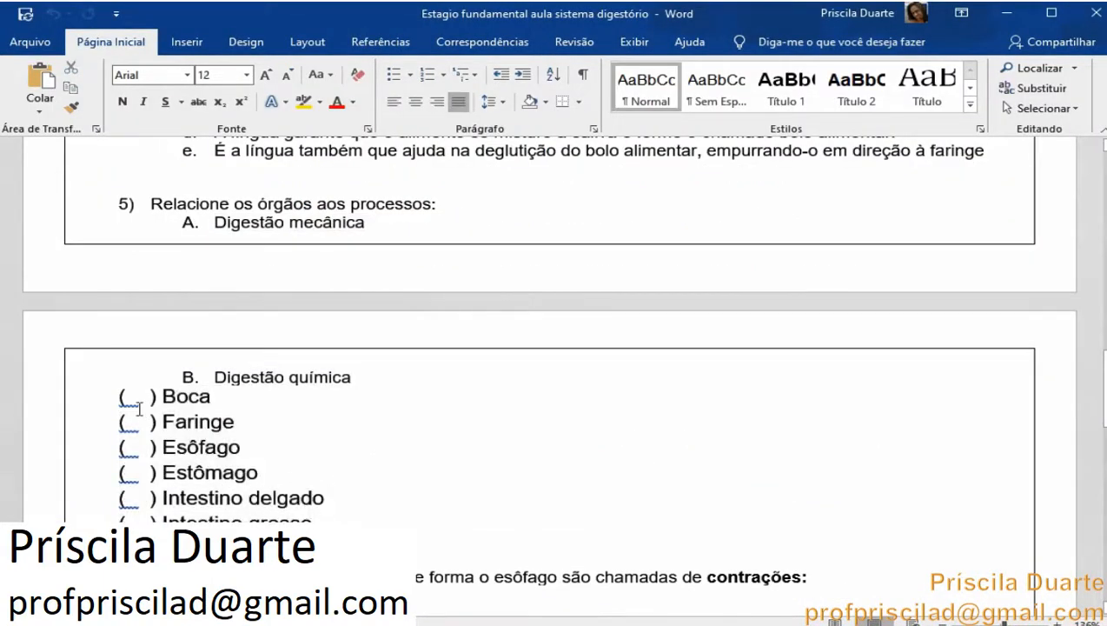
drag(106, 398, 330, 520)
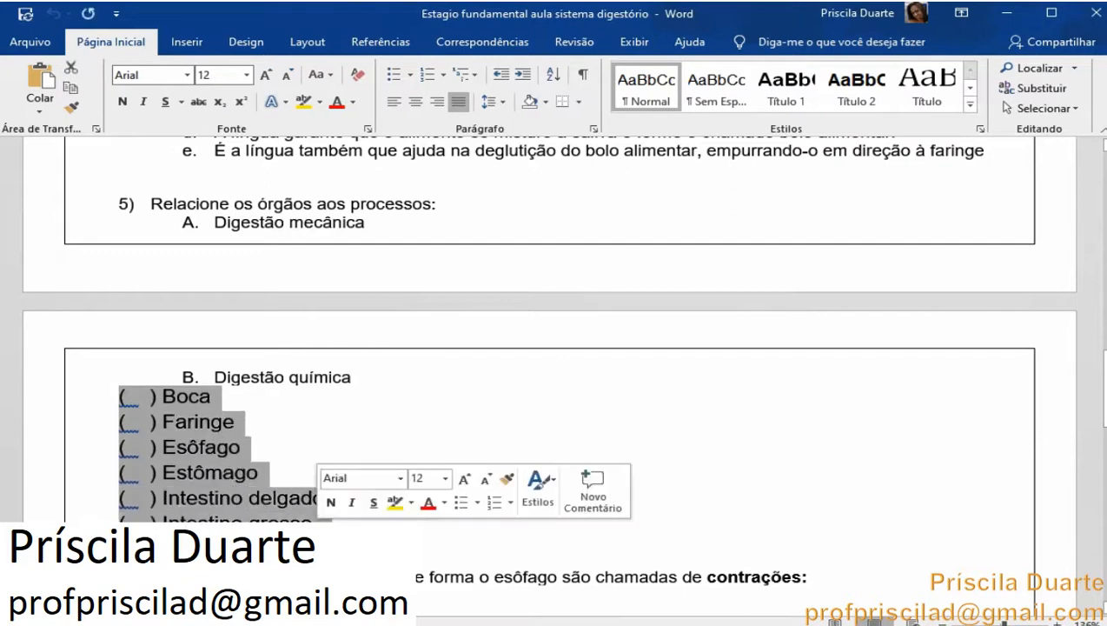
right_click(206, 493)
click(252, 250)
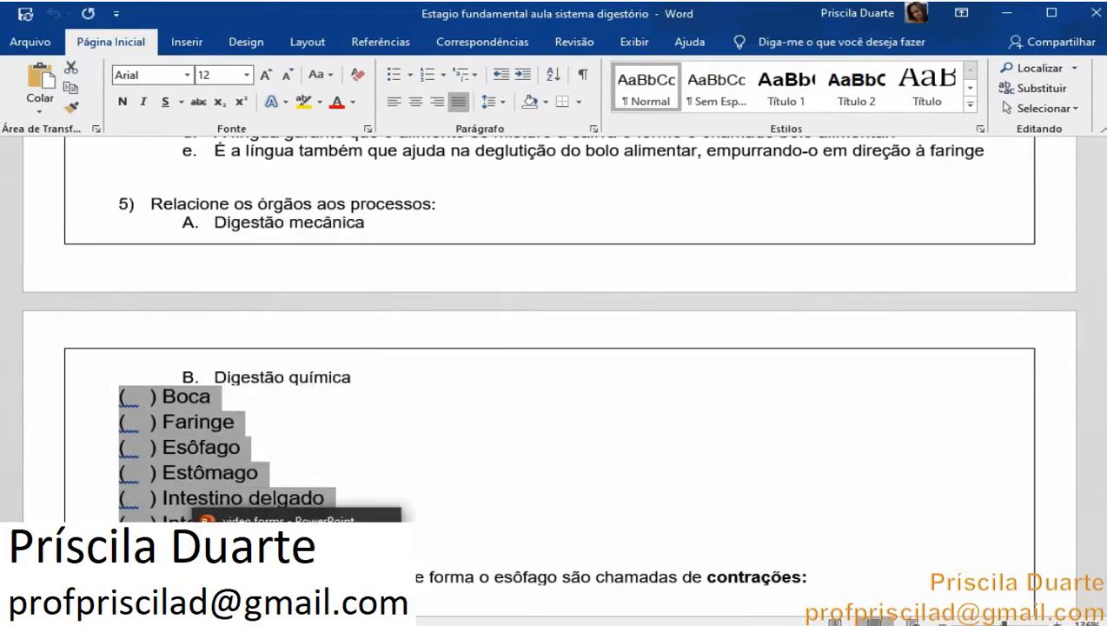
click(296, 624)
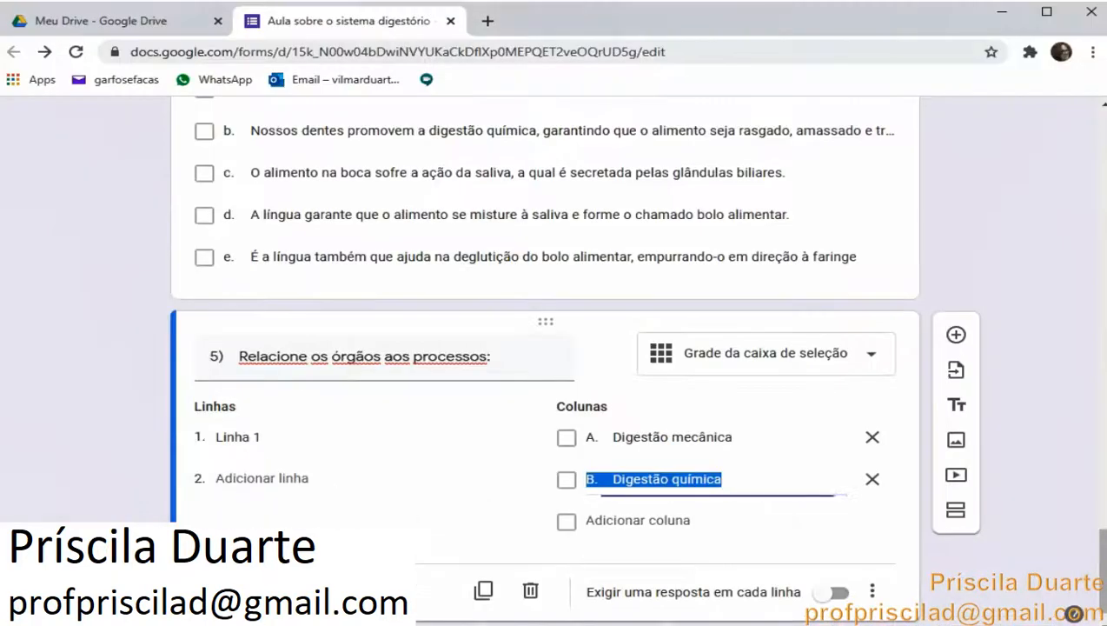
click(241, 439)
right_click(240, 438)
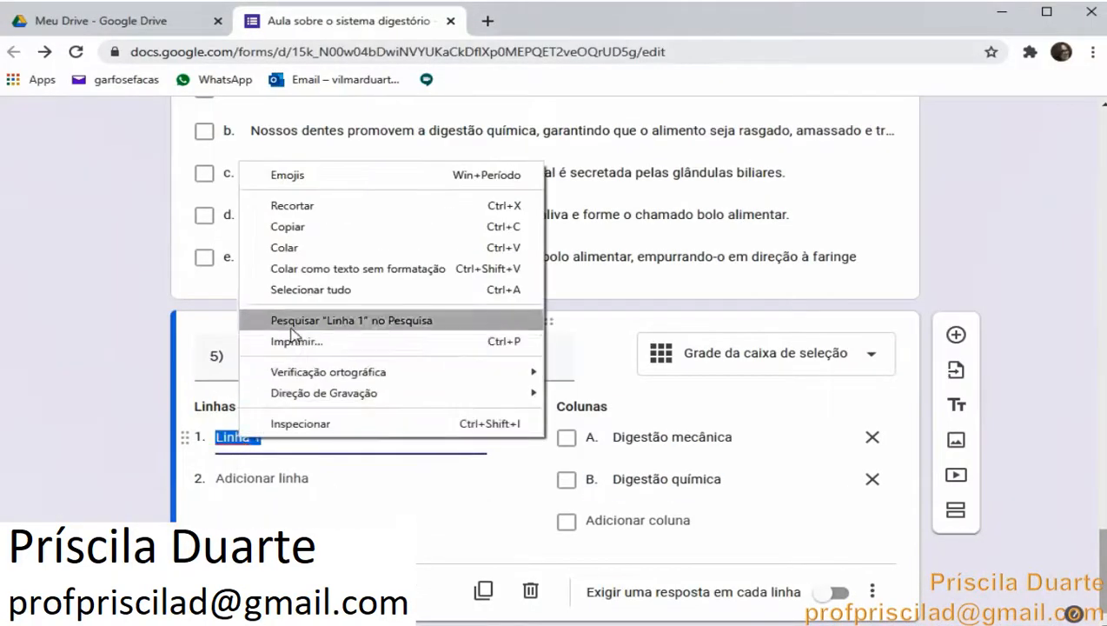
click(289, 247)
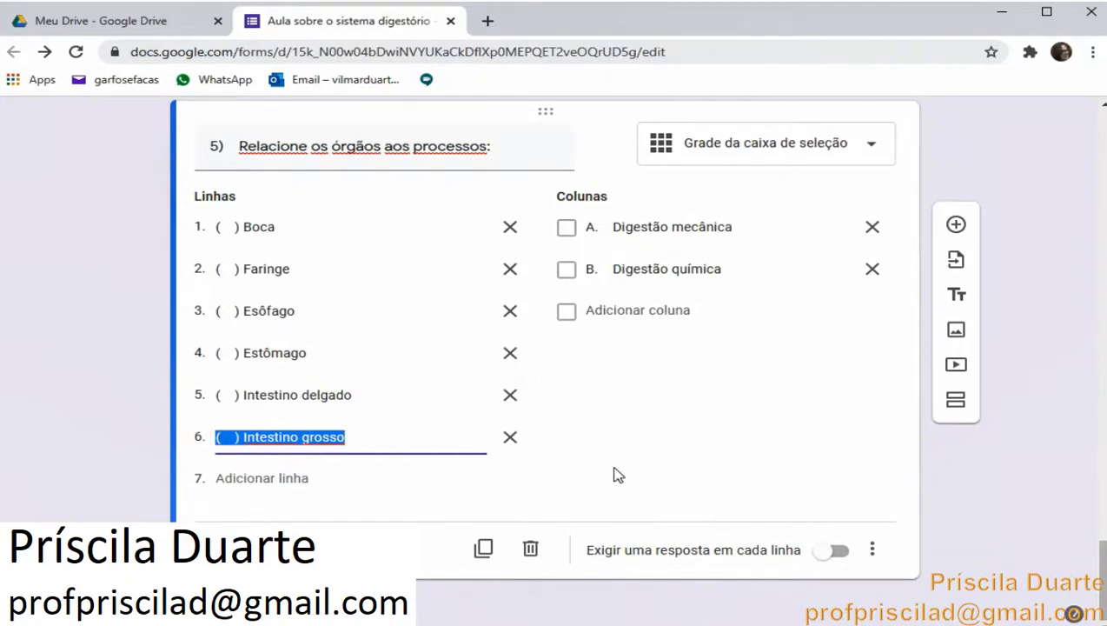
Open the form preview and scroll through it to review the questions as respondents see them
scroll(642, 465, up, 3)
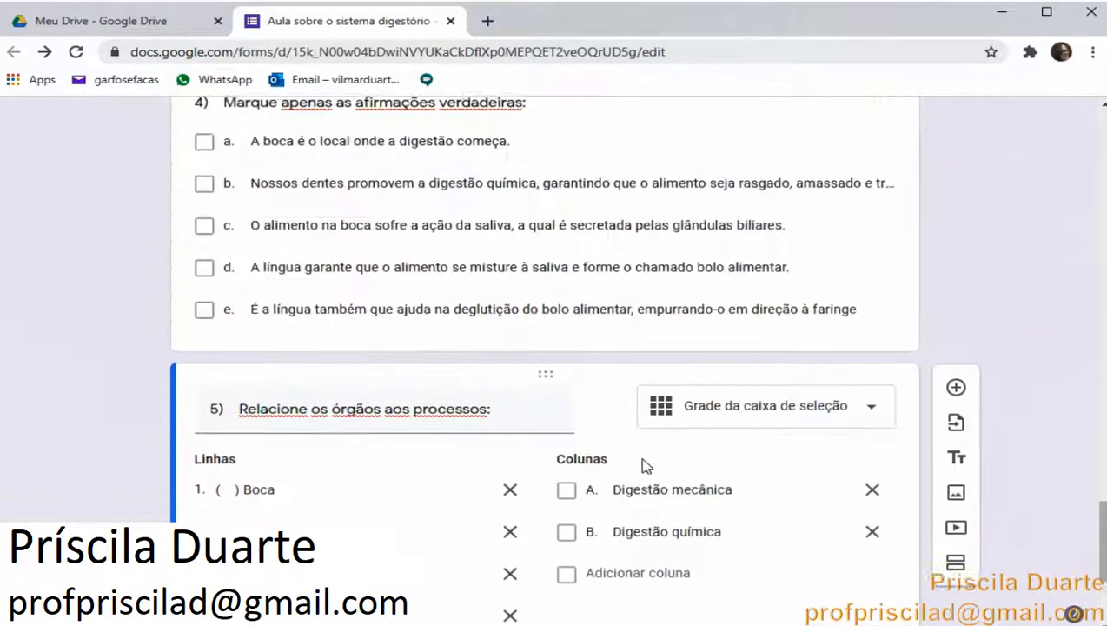
scroll(642, 465, down, 3)
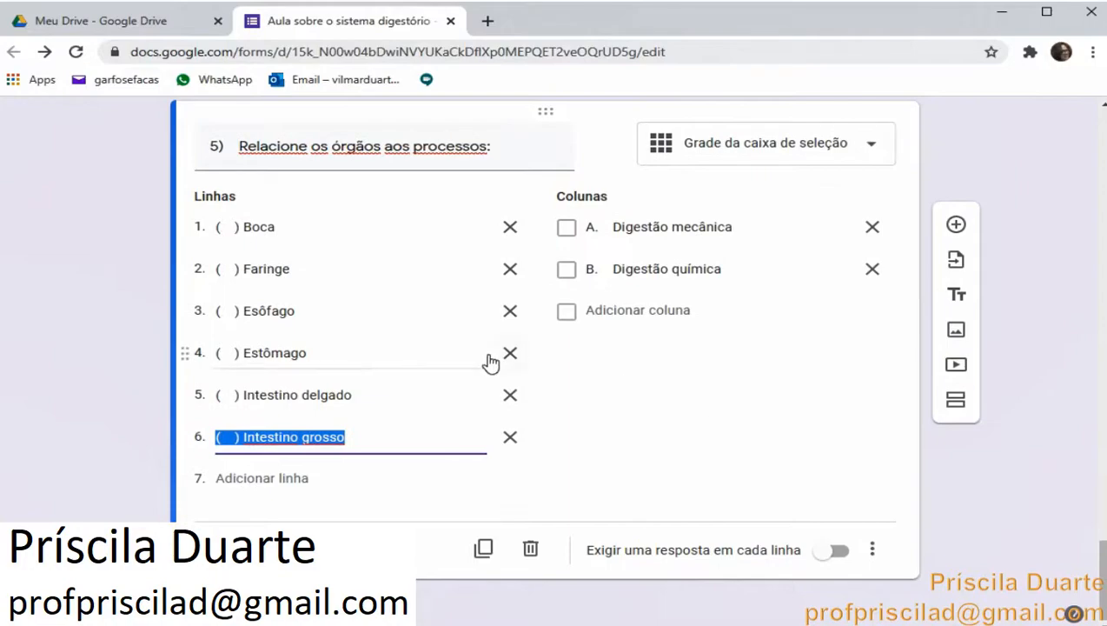
scroll(489, 361, up, 20)
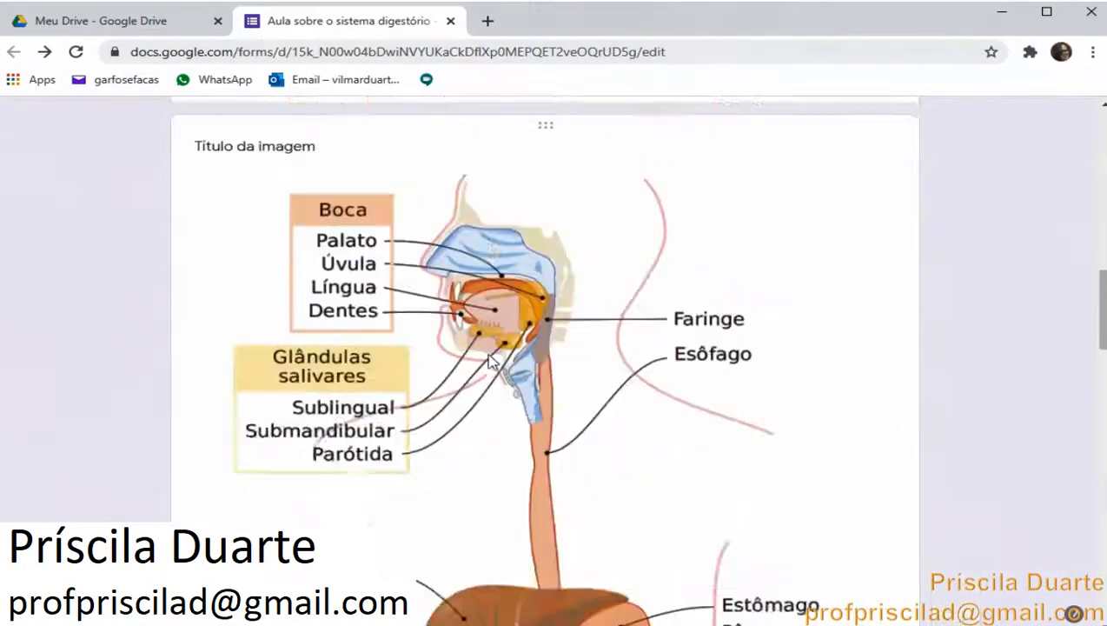
scroll(489, 360, up, 10)
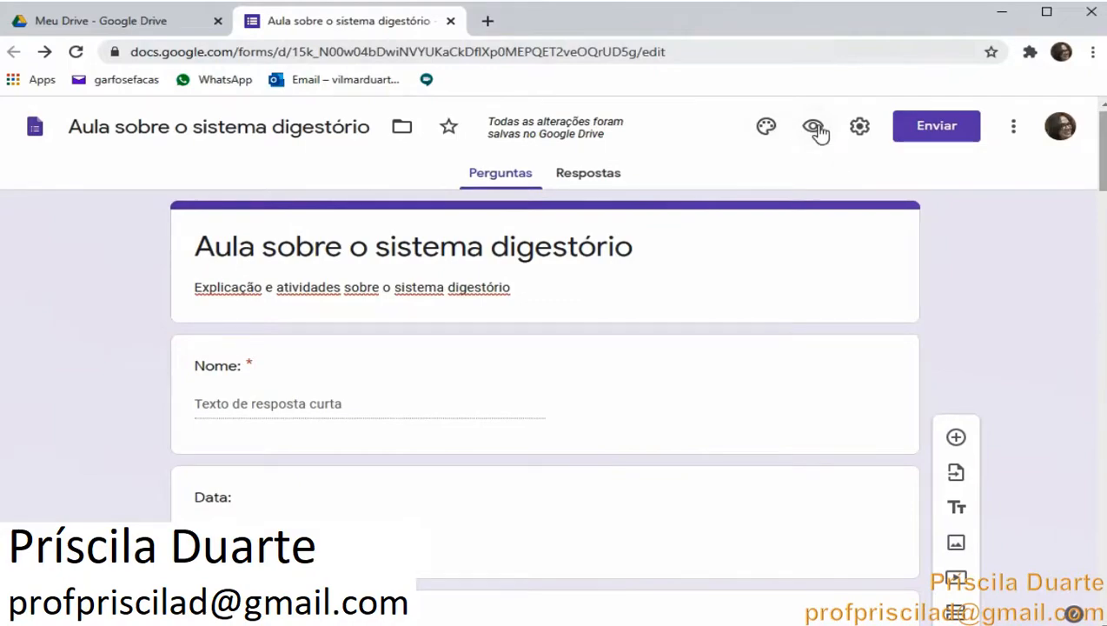
click(813, 128)
scroll(774, 140, down, 4)
scroll(778, 140, down, 20)
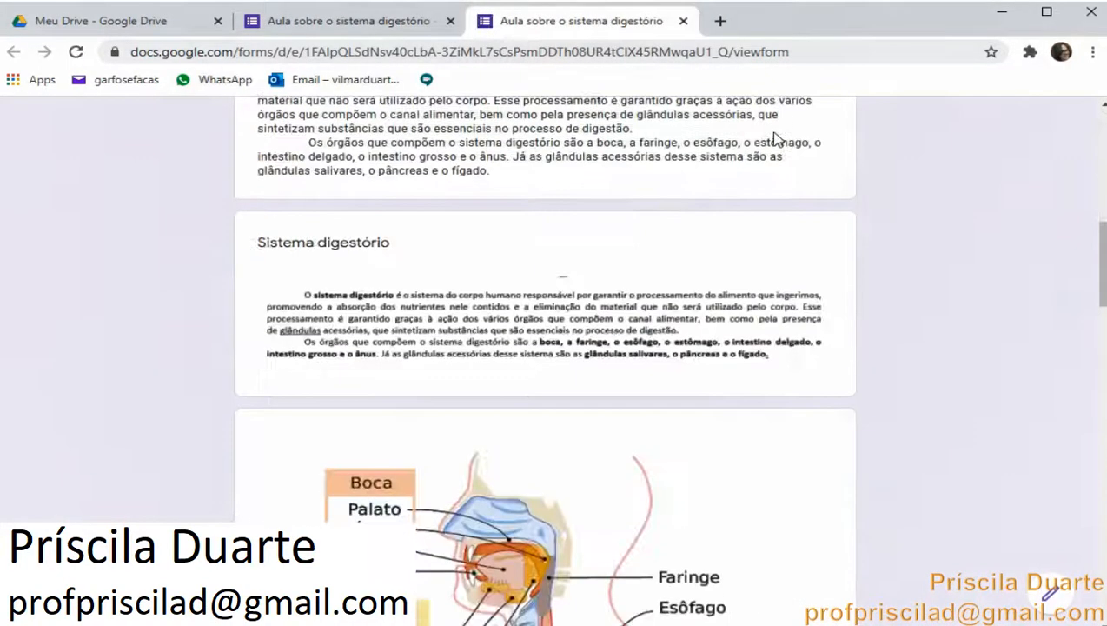
scroll(778, 140, down, 6)
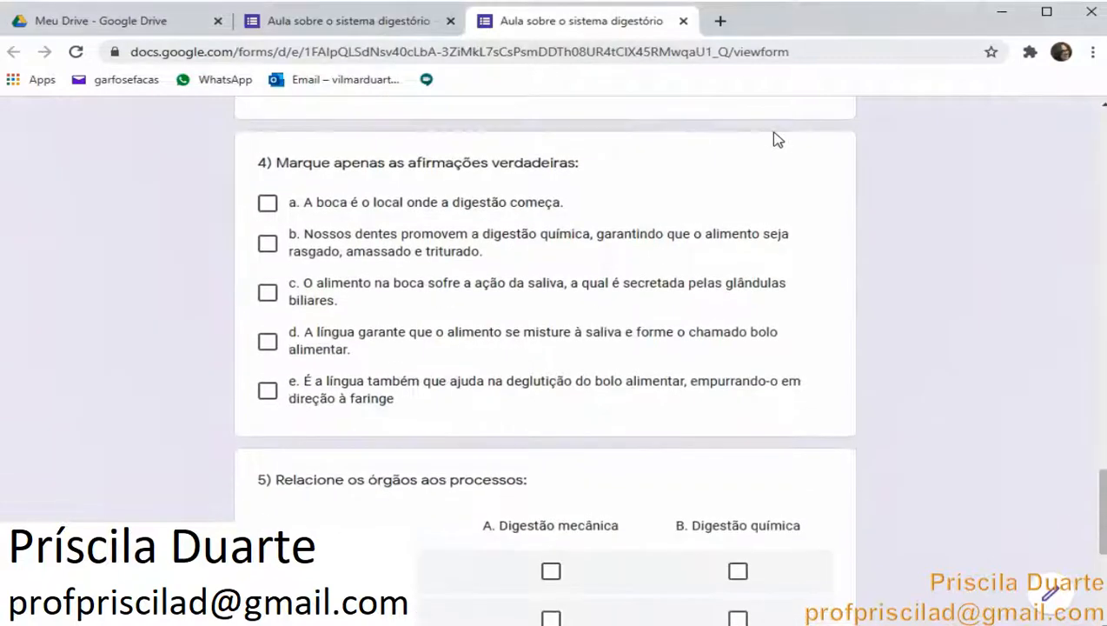
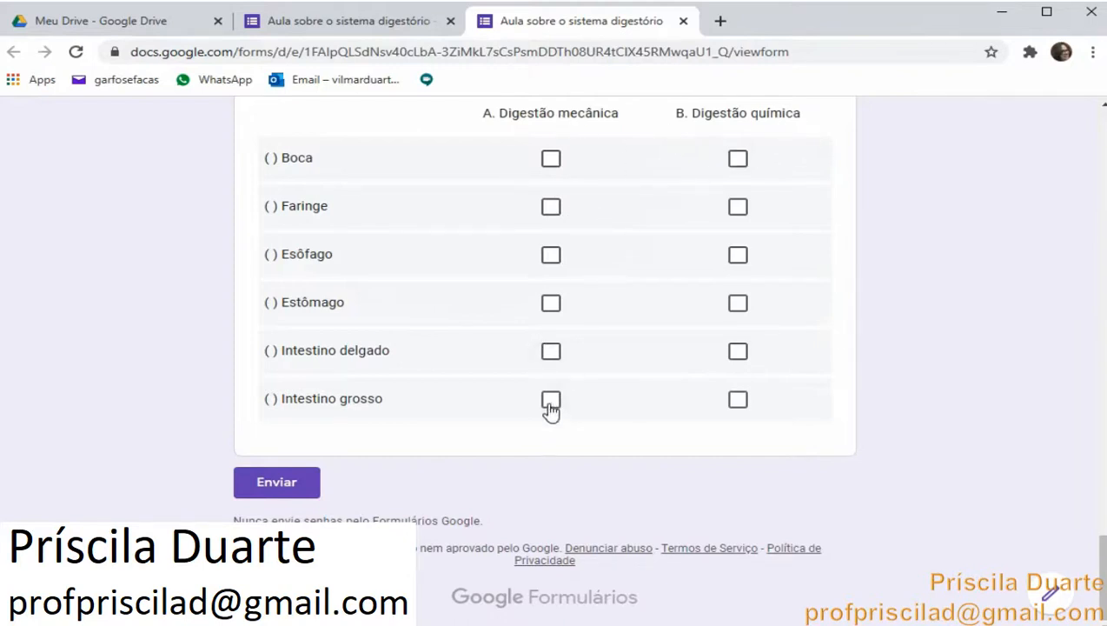
Scroll back up through the preview to the form header and close the preview tab to return to the editor
scroll(629, 389, up, 1)
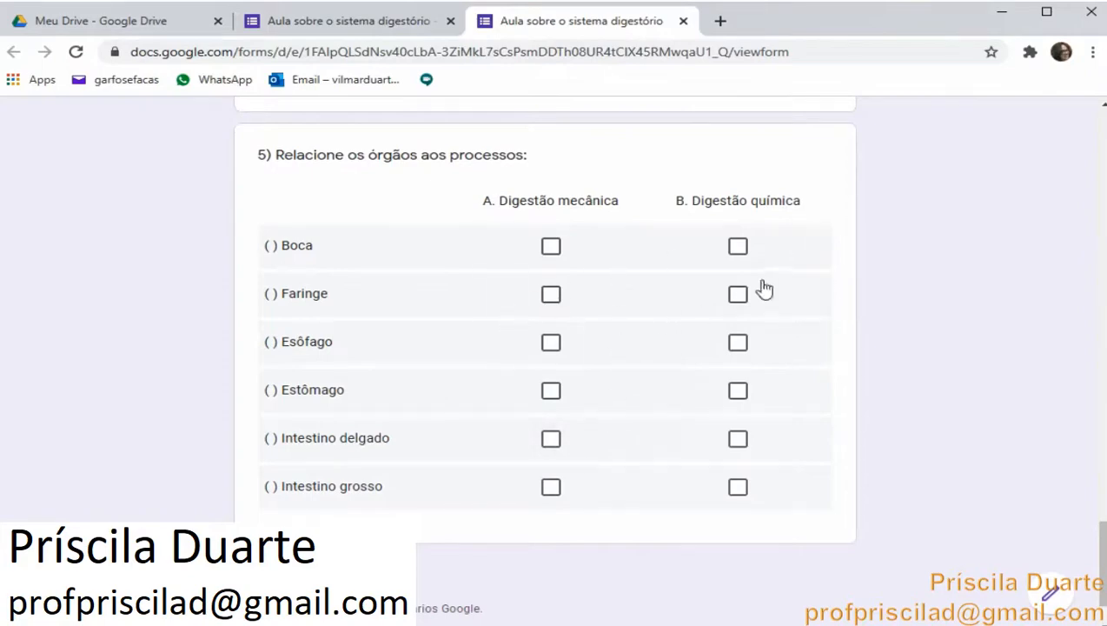
scroll(760, 283, up, 7)
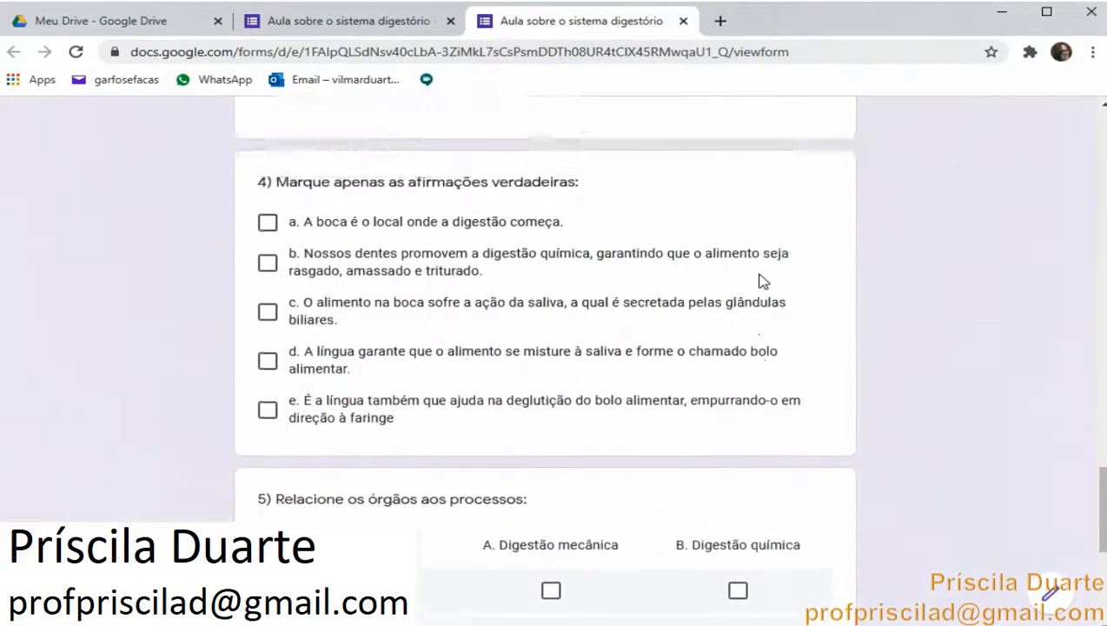
scroll(760, 282, up, 2)
scroll(760, 282, down, 4)
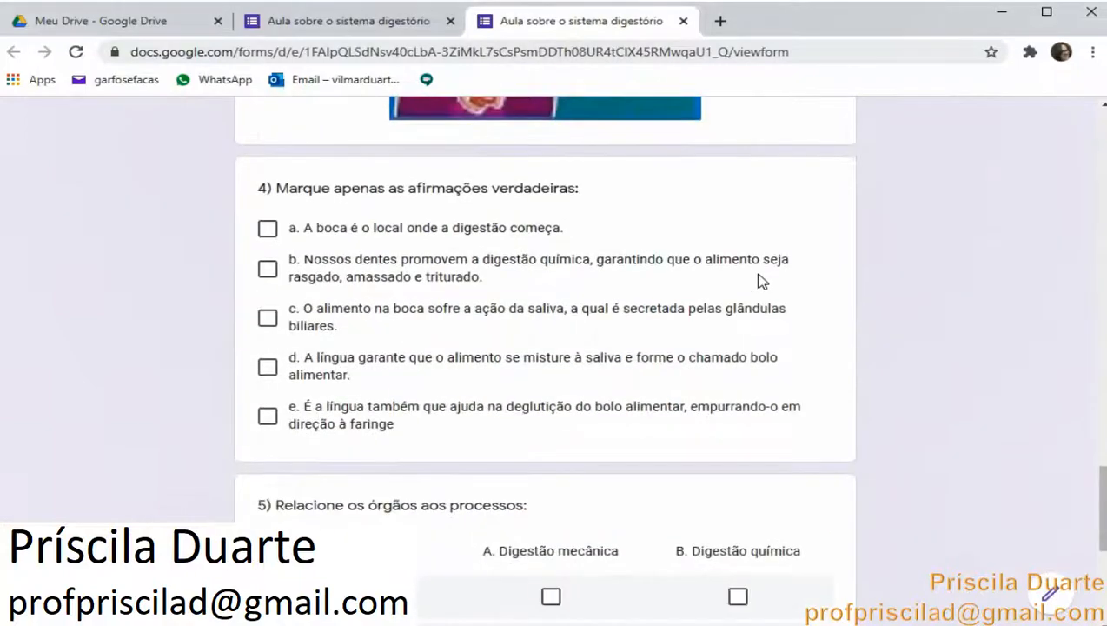
scroll(760, 281, up, 10)
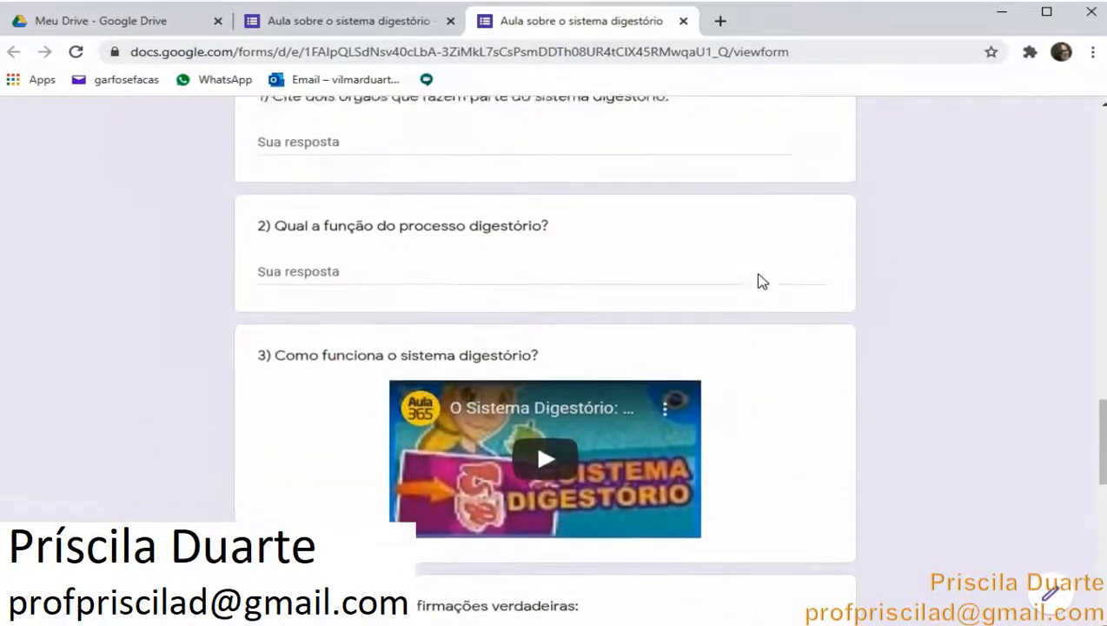
scroll(760, 281, up, 10)
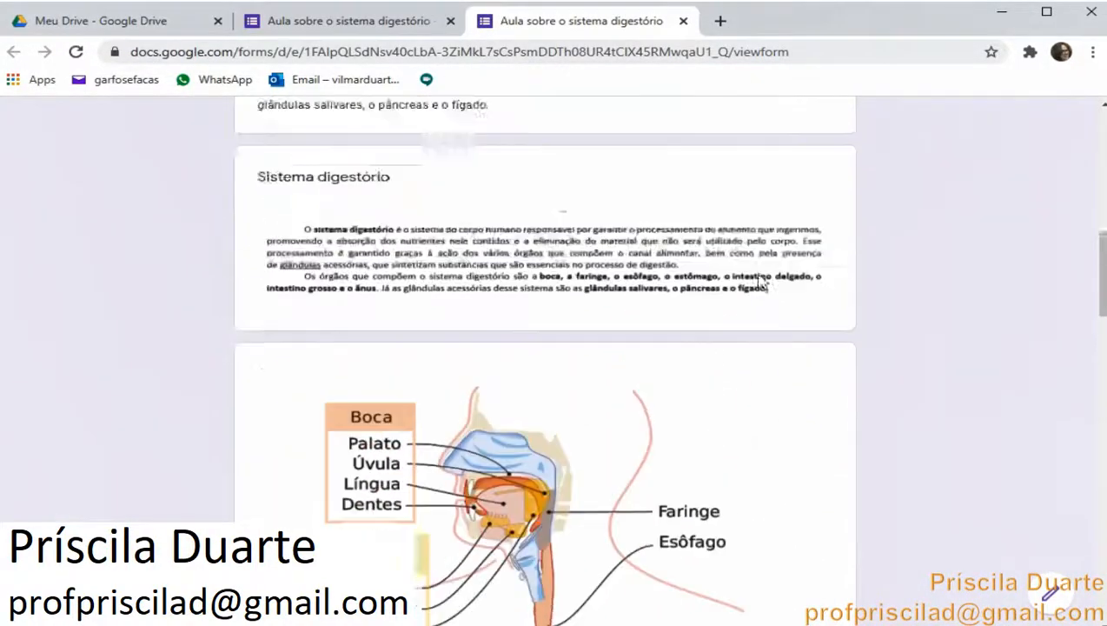
scroll(760, 281, up, 8)
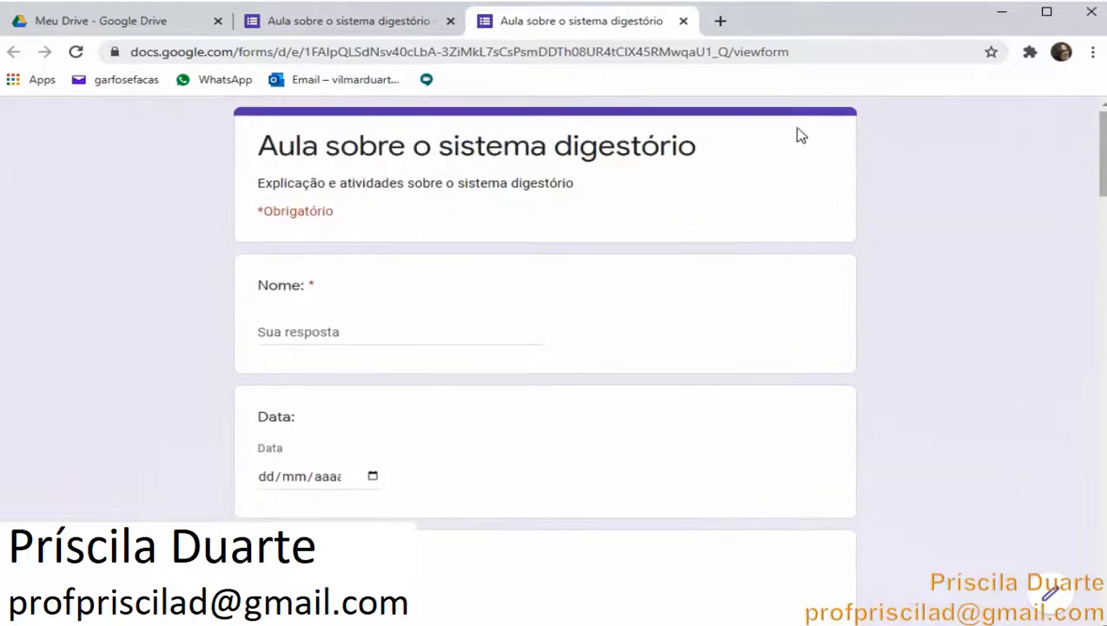
click(683, 21)
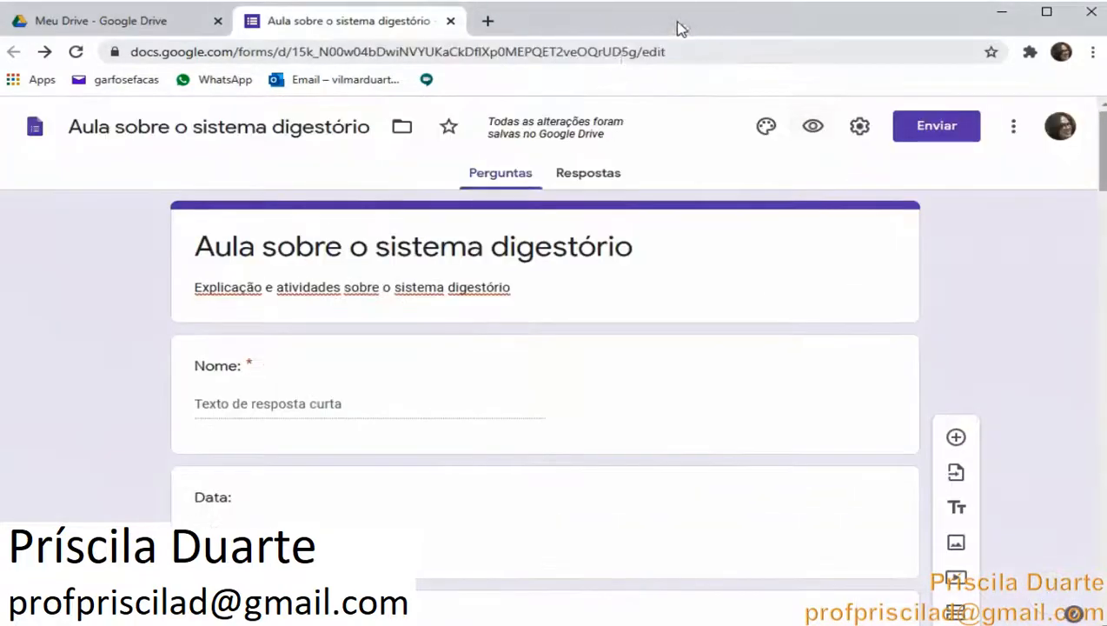
Add a new question below question 5 in the form editor
scroll(552, 255, down, 15)
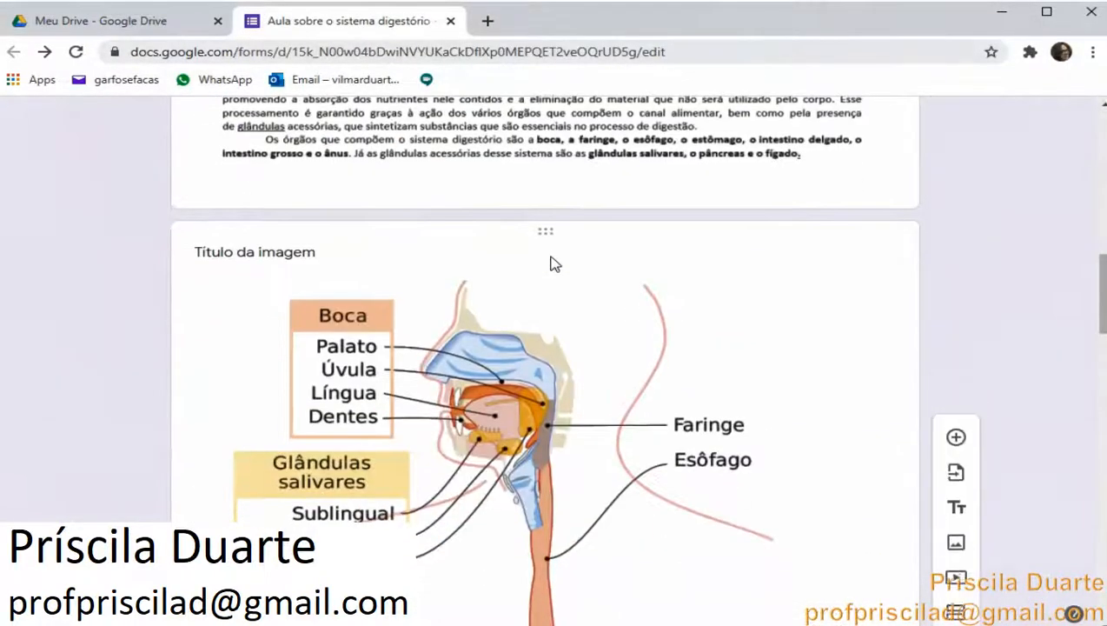
scroll(552, 264, down, 15)
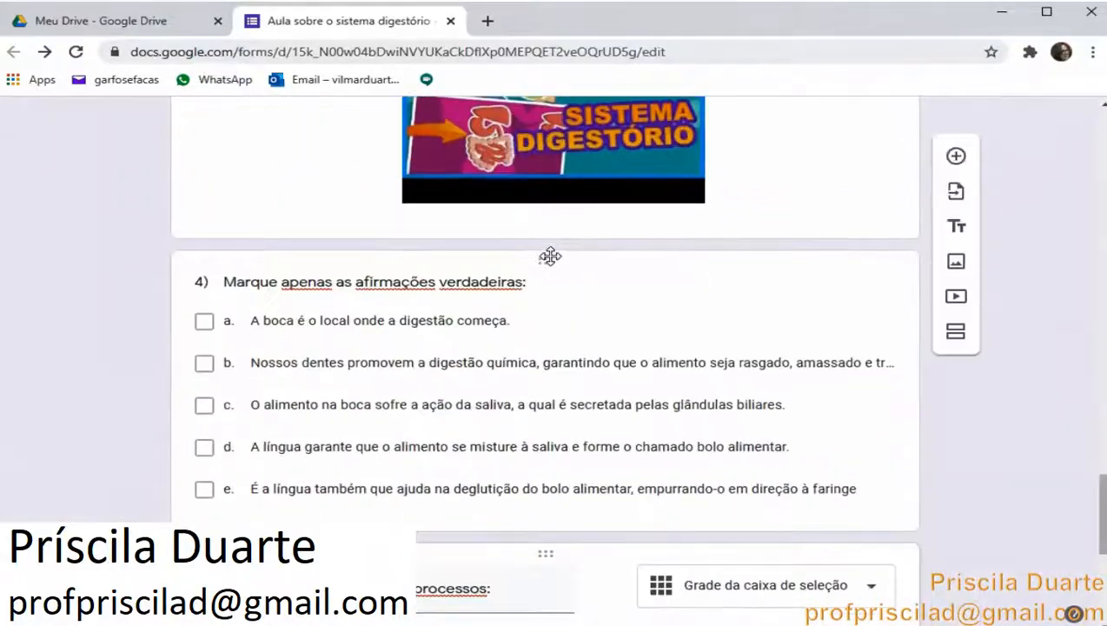
scroll(549, 255, down, 1)
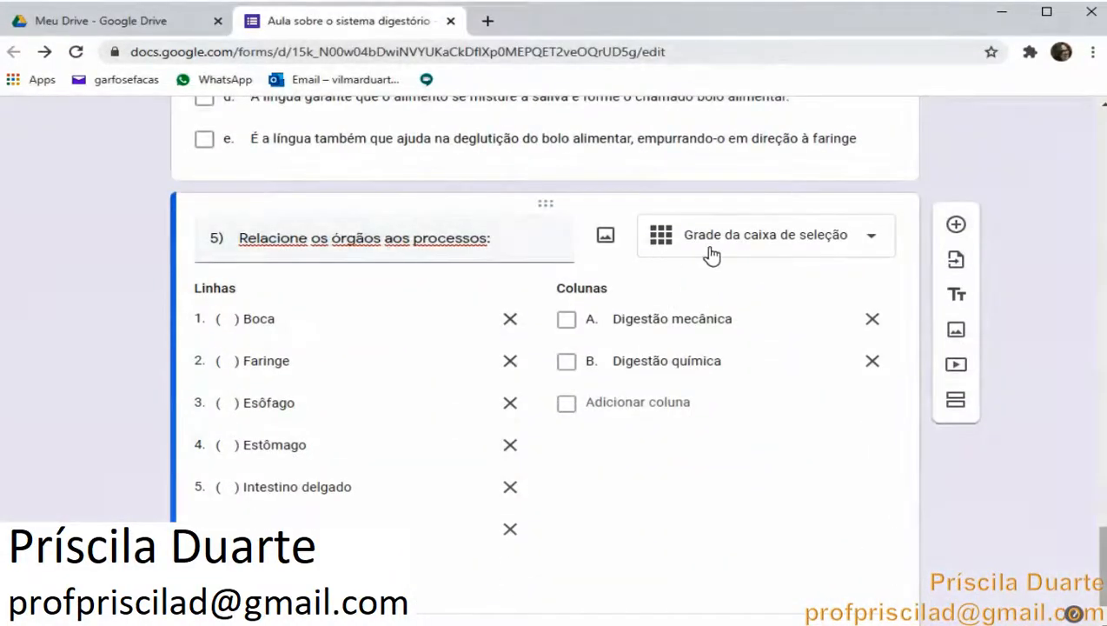
scroll(822, 254, down, 1)
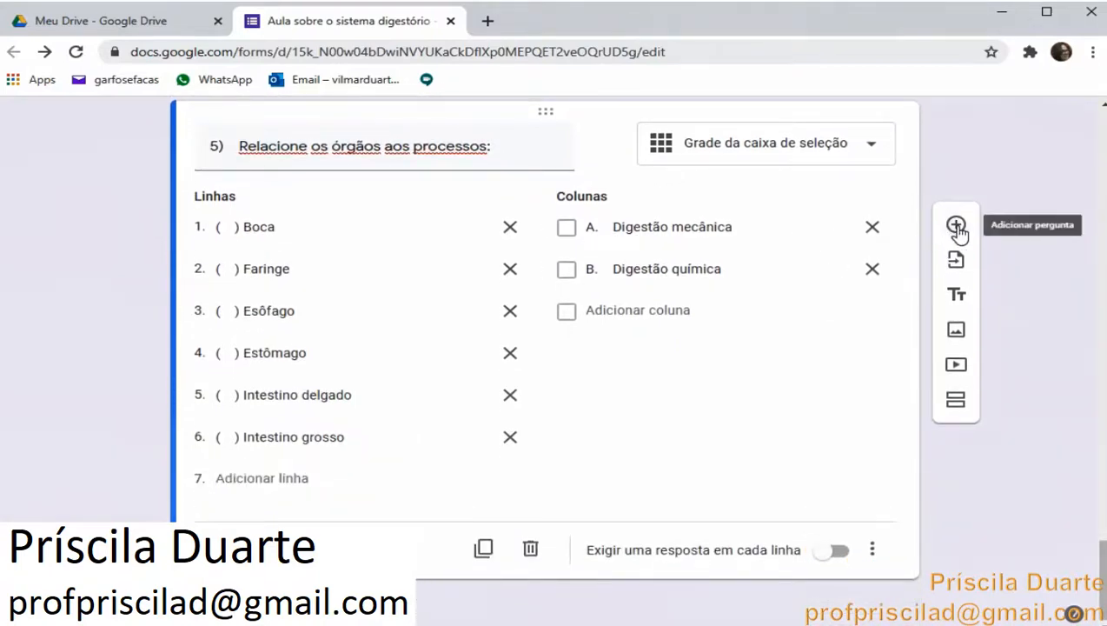
click(956, 226)
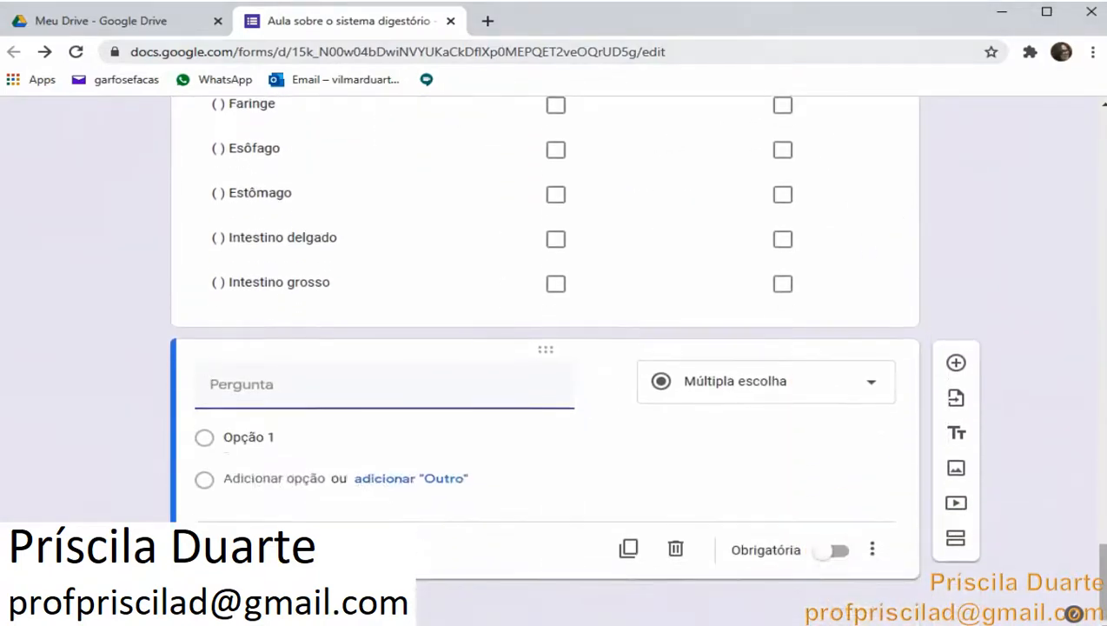
Copy question 6, As contrações do músculo liso que forma o esôfago são chamadas de contrações:, from the Word document and paste it as the new question's title
key(alt+Tab)
scroll(433, 580, down, 5)
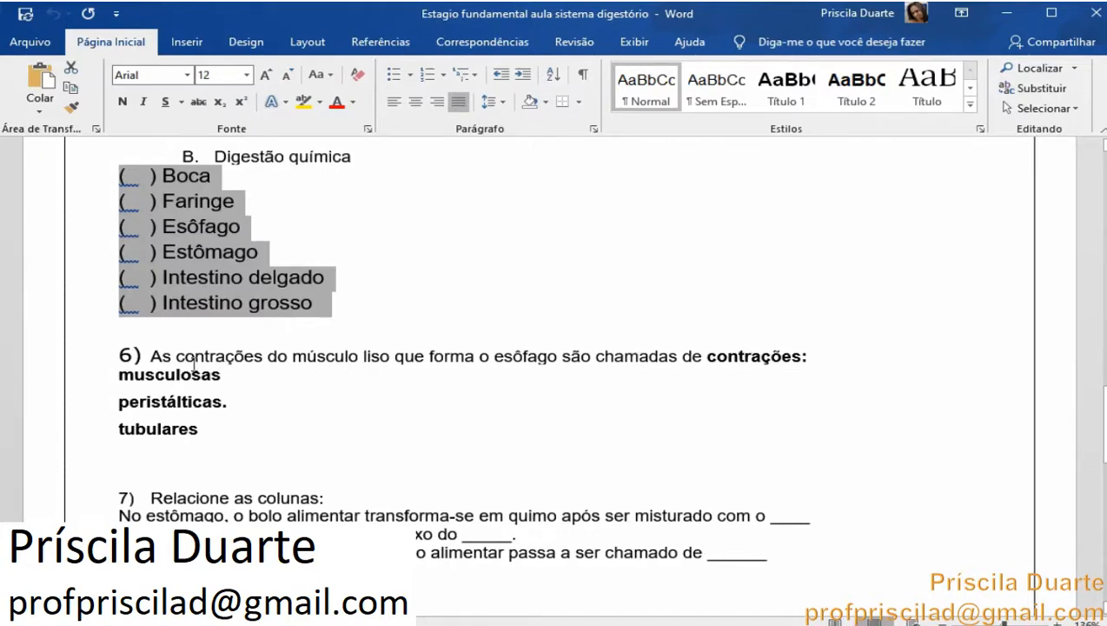
drag(153, 356, 402, 381)
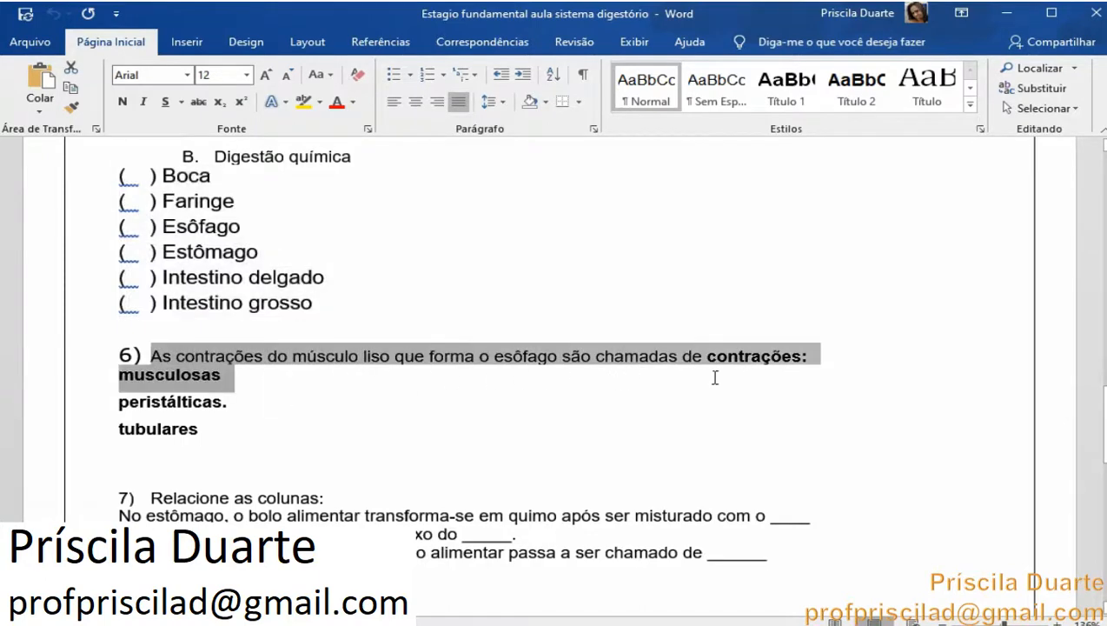
drag(819, 365, 824, 360)
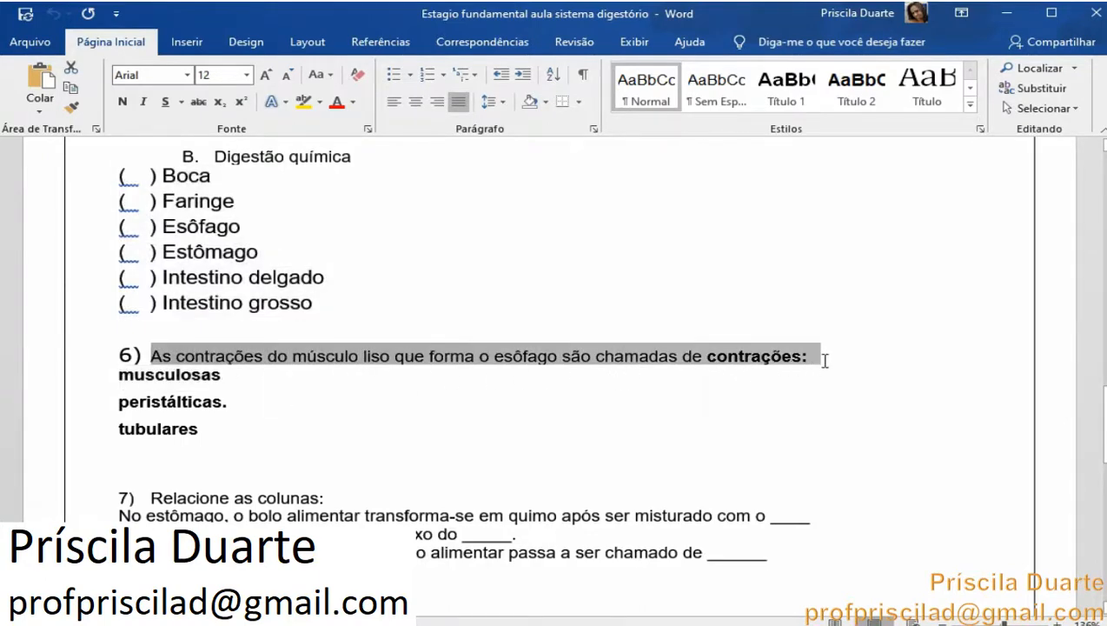
right_click(715, 355)
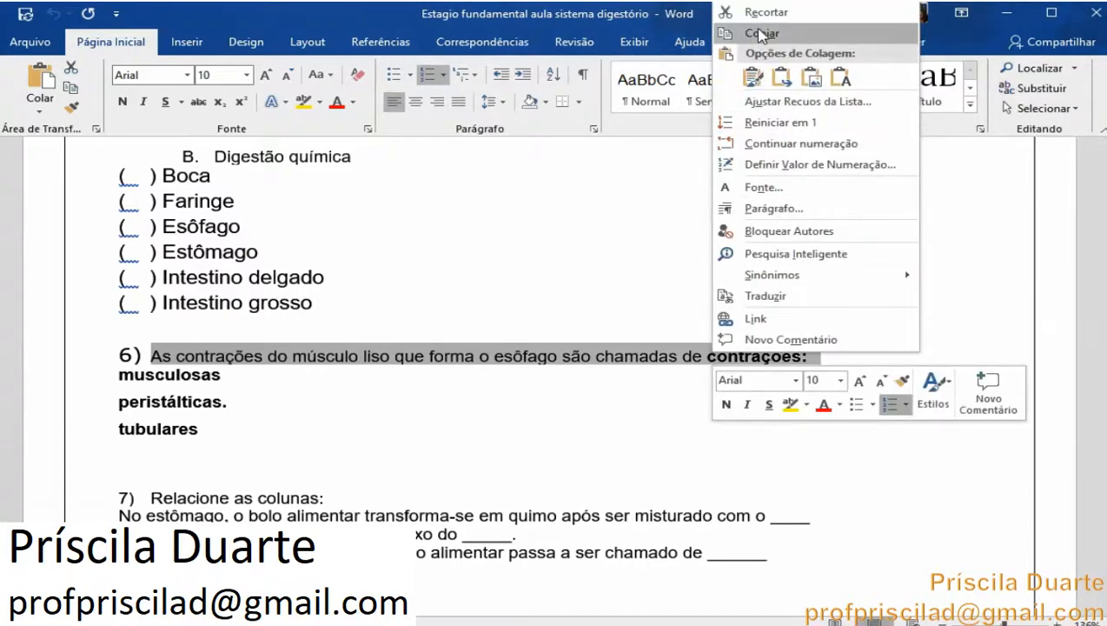
click(759, 34)
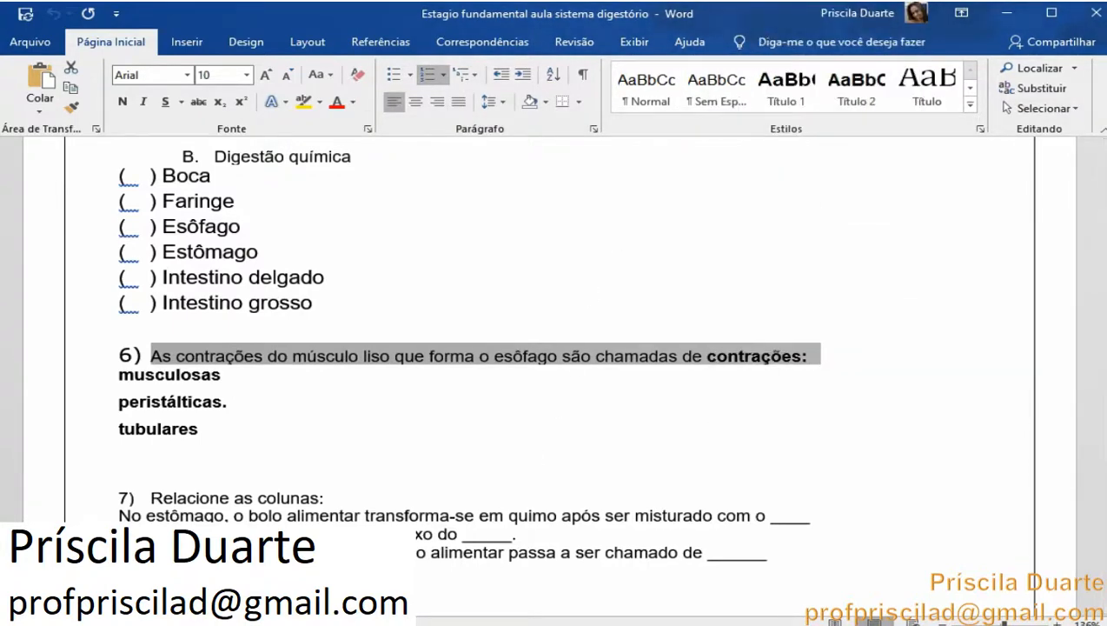
key(alt+Tab)
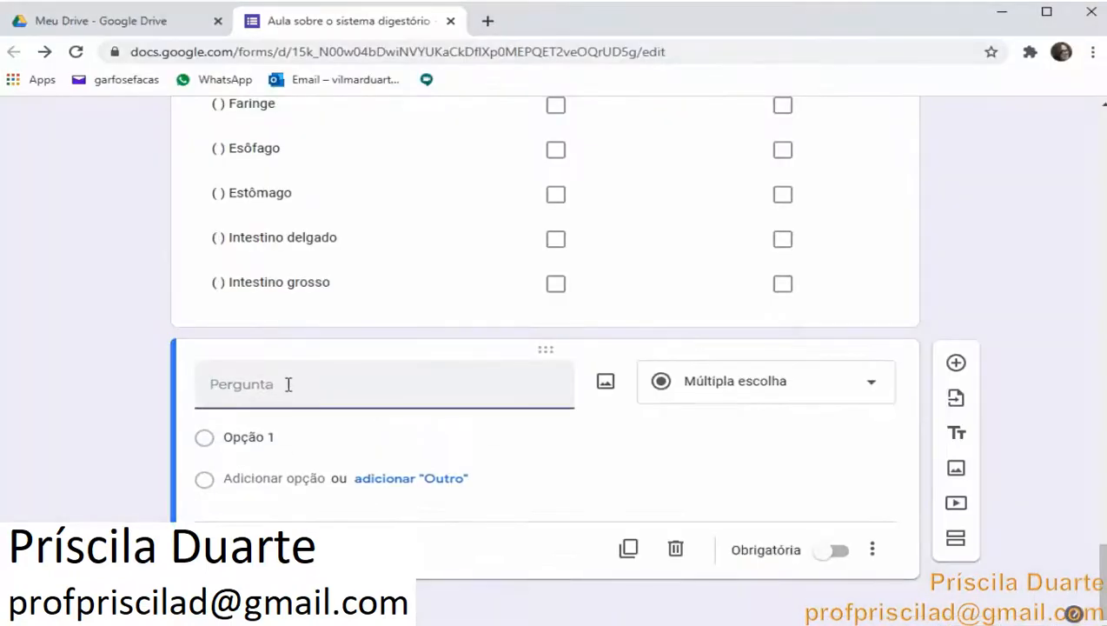
right_click(288, 384)
click(351, 246)
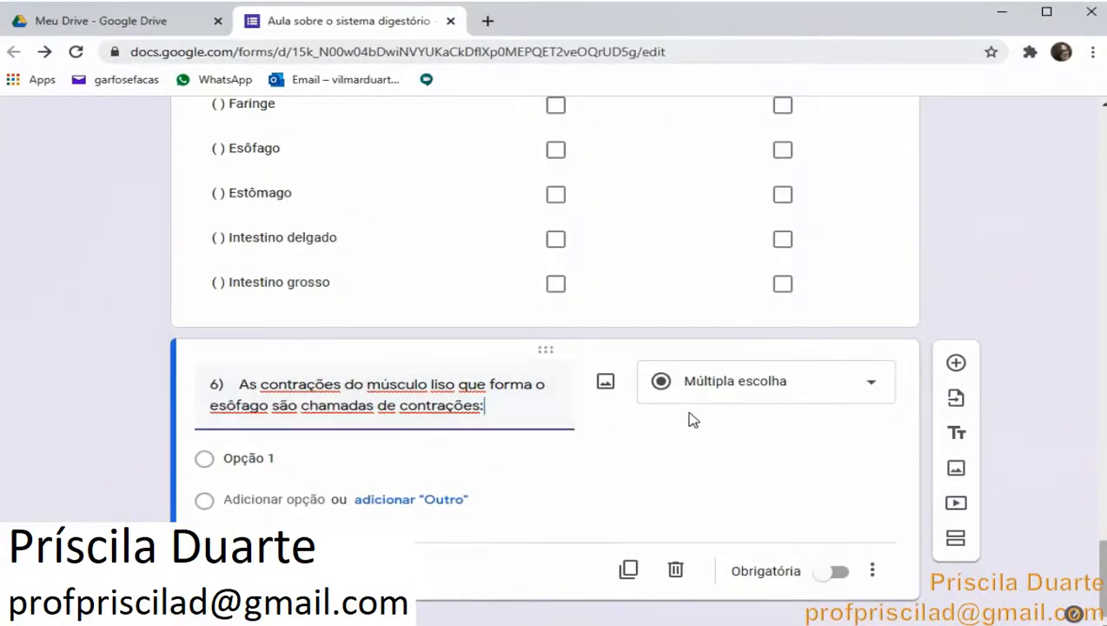
Set question 6 to a dropdown and paste musculosas, peristálticas. and tubulares from the document as its options
click(758, 393)
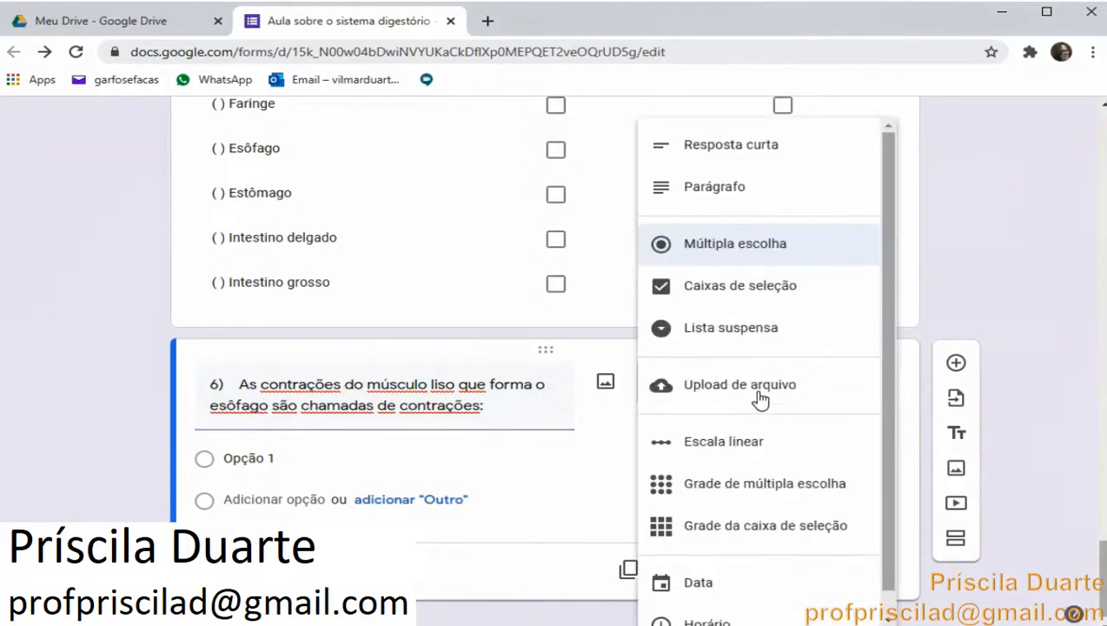
click(753, 330)
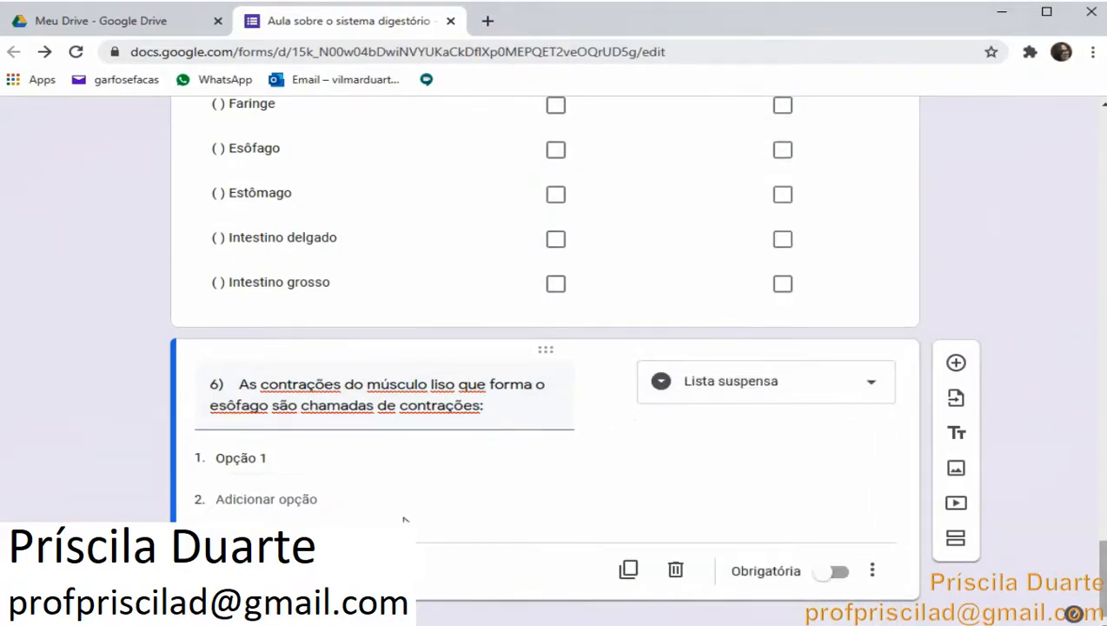
key(alt+Tab)
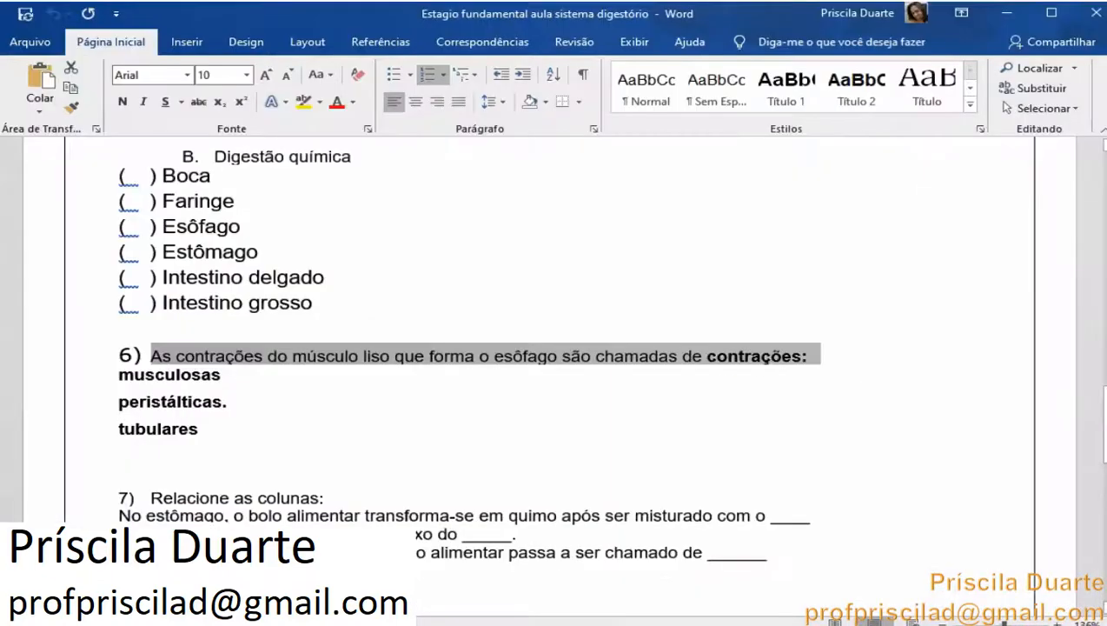
drag(116, 374, 200, 429)
key(ctrl+c)
right_click(174, 408)
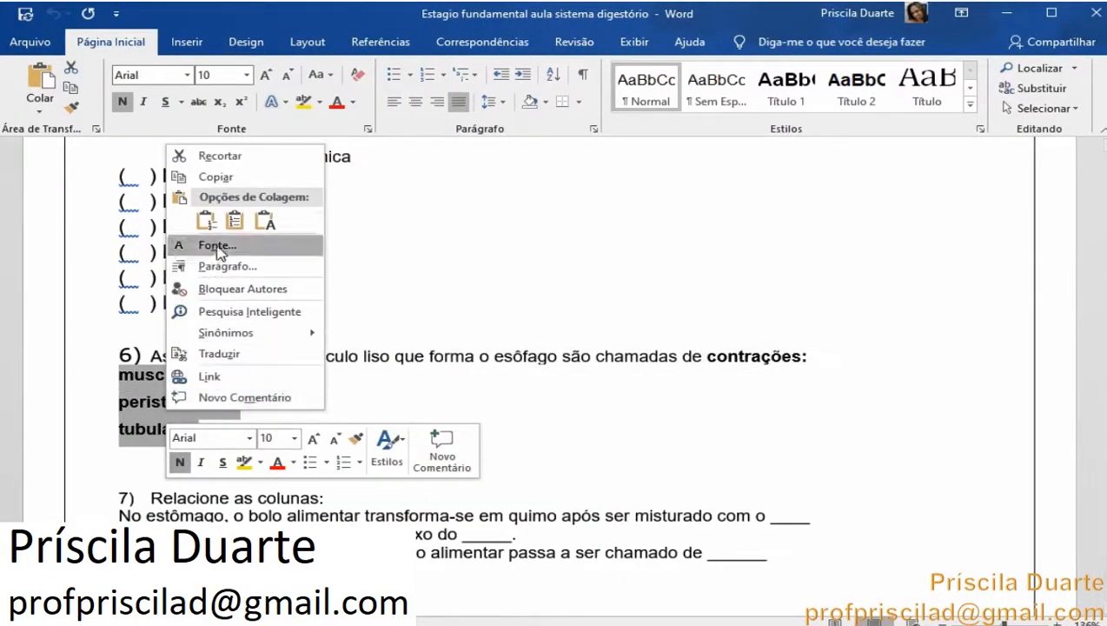
click(217, 179)
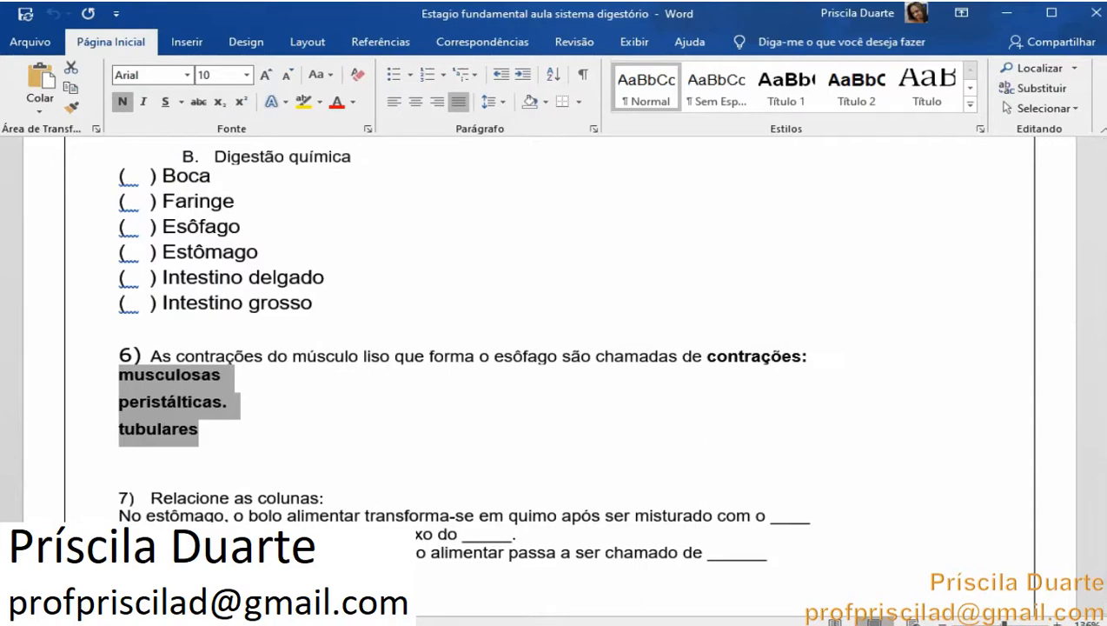
key(alt+Tab)
click(242, 462)
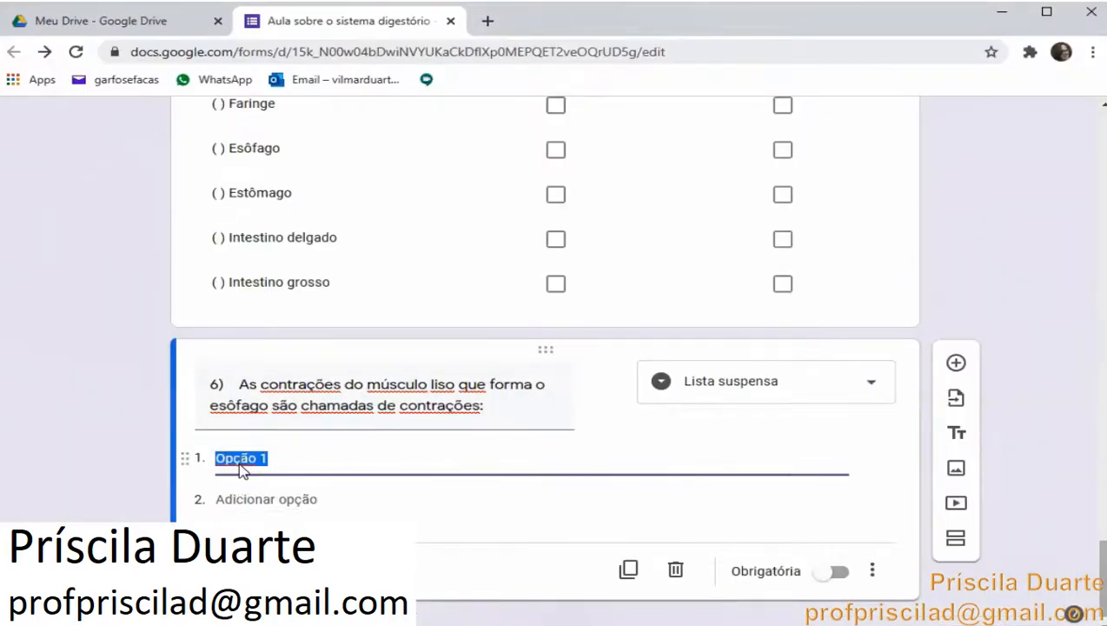
right_click(241, 468)
click(302, 292)
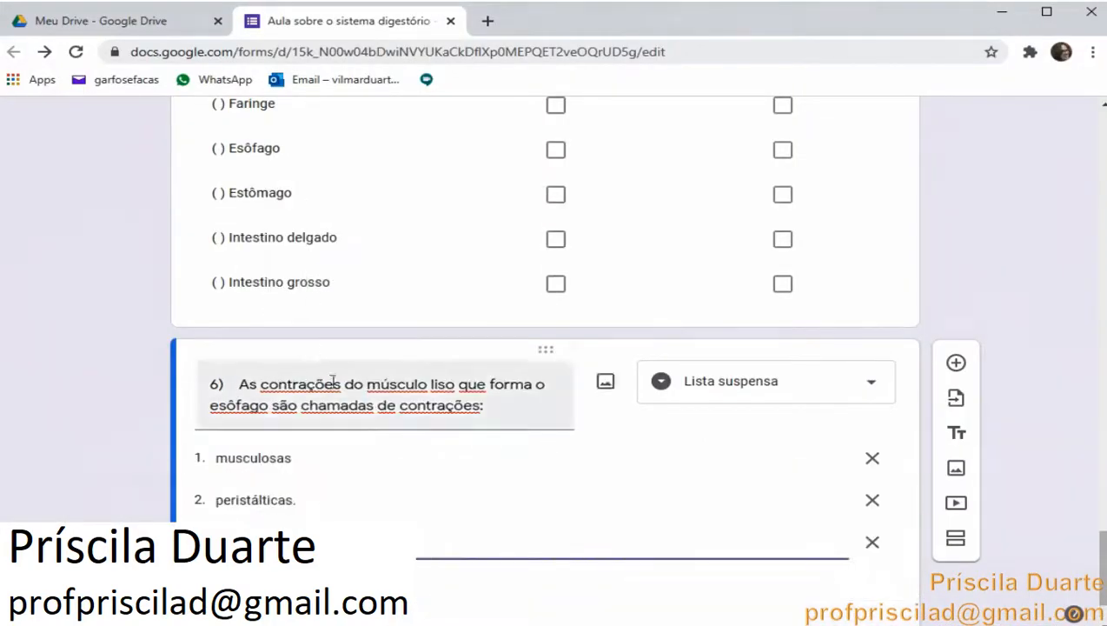
scroll(626, 435, down, 1)
click(626, 434)
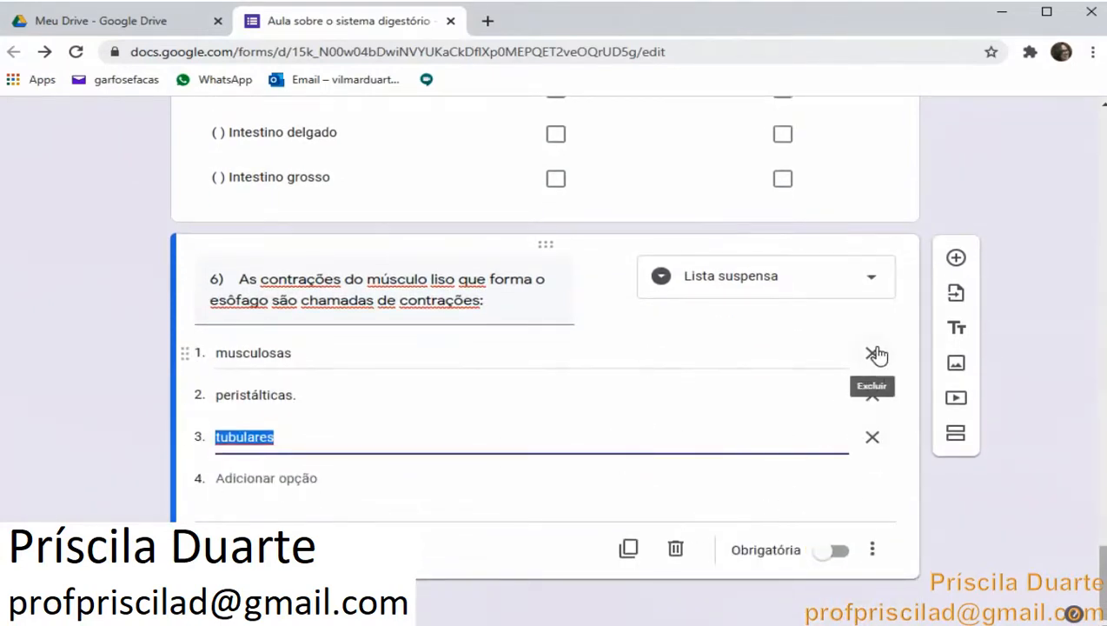
click(890, 168)
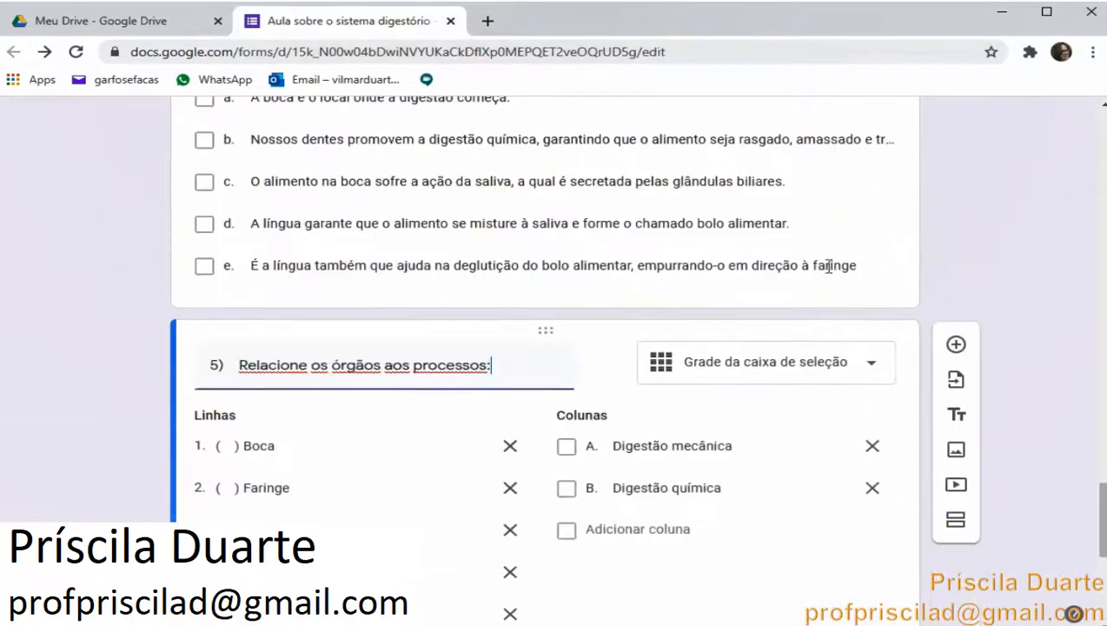
Preview the form, open question 6's dropdown to check its options, and return to the editor tab
scroll(823, 294, down, 5)
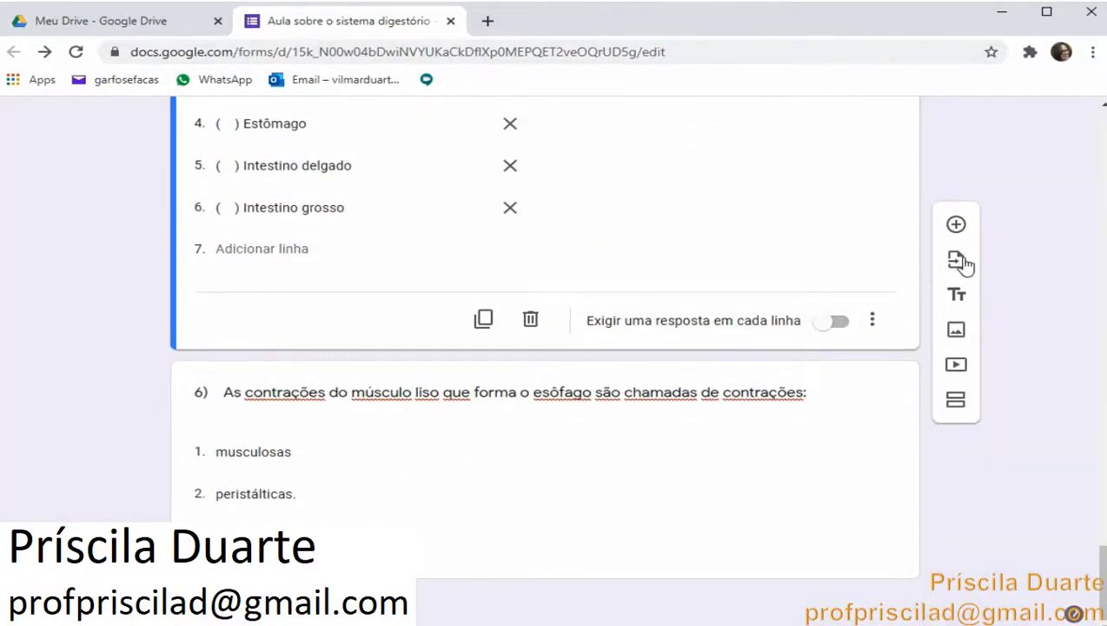
scroll(970, 259, up, 15)
scroll(971, 259, up, 20)
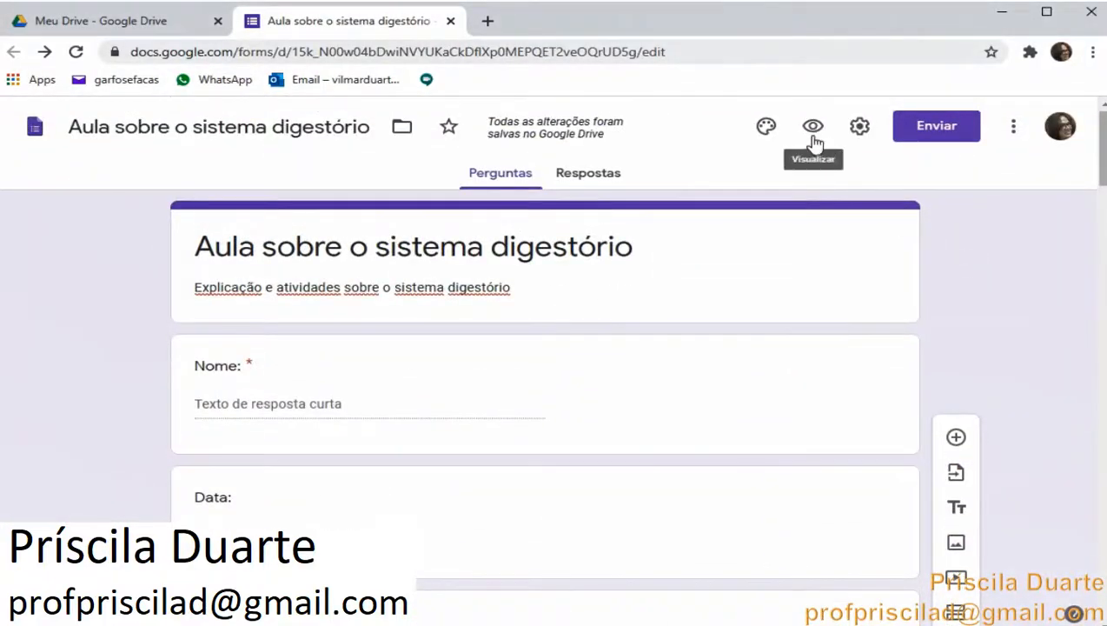
click(813, 128)
scroll(644, 235, down, 10)
scroll(648, 235, down, 20)
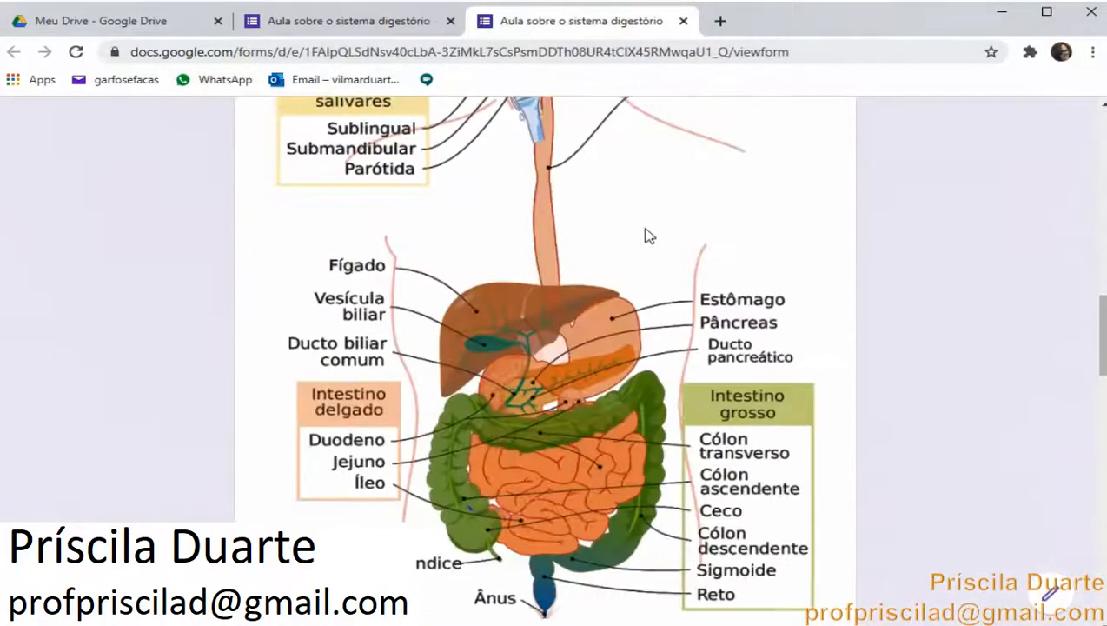
scroll(648, 234, down, 3)
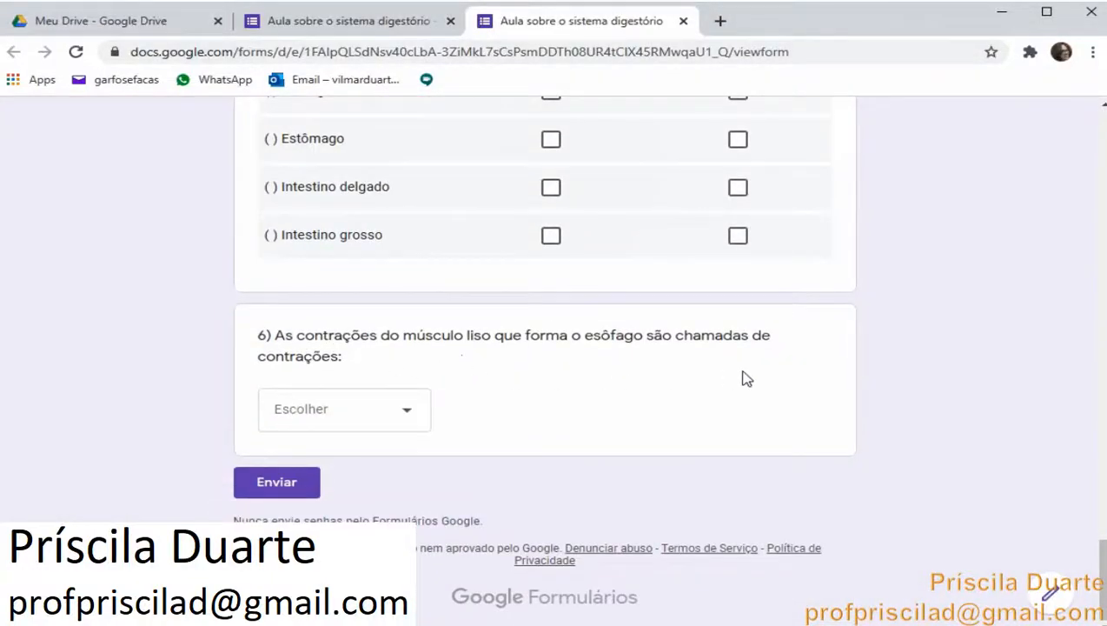
click(414, 415)
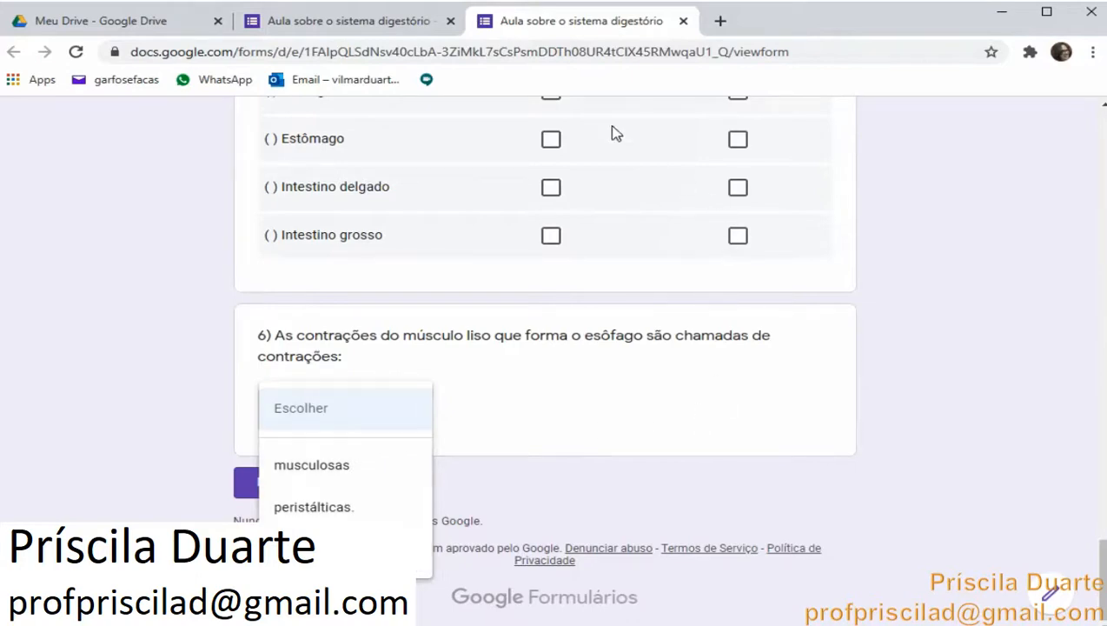
click(432, 21)
scroll(554, 383, down, 20)
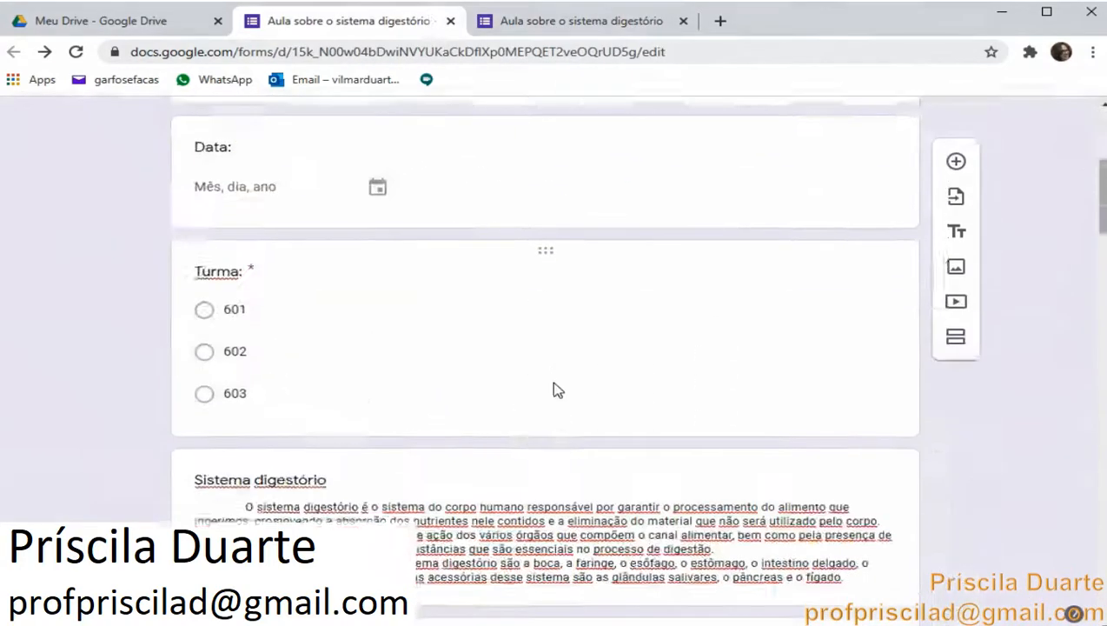
scroll(555, 388, down, 10)
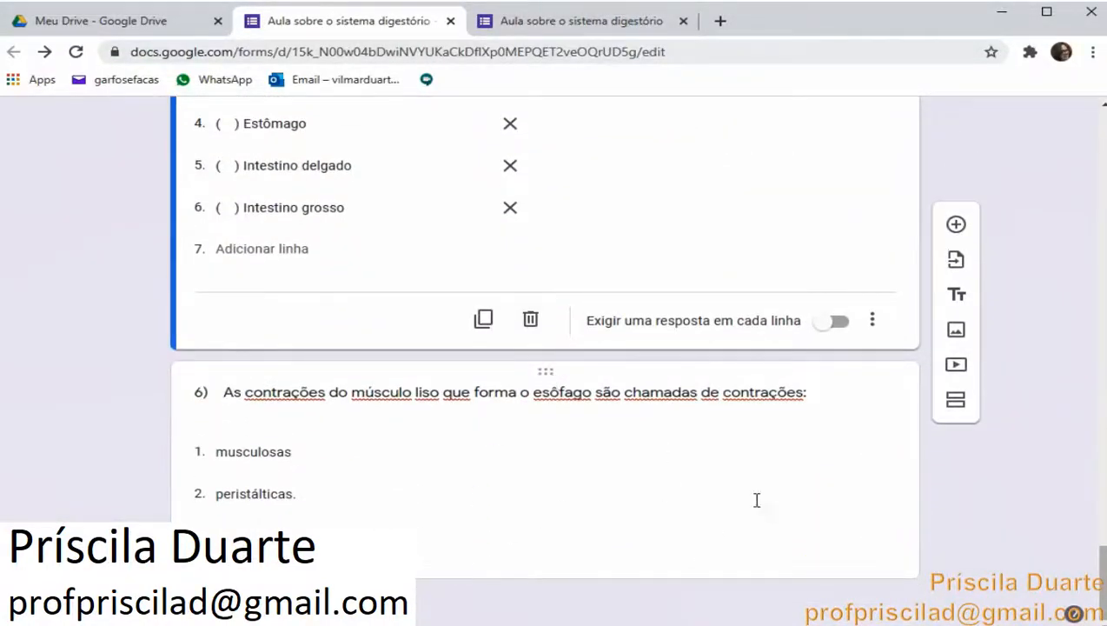
Add a new question below question 6 and paste 7) Relacione as colunas: from the Word document as its title
click(871, 488)
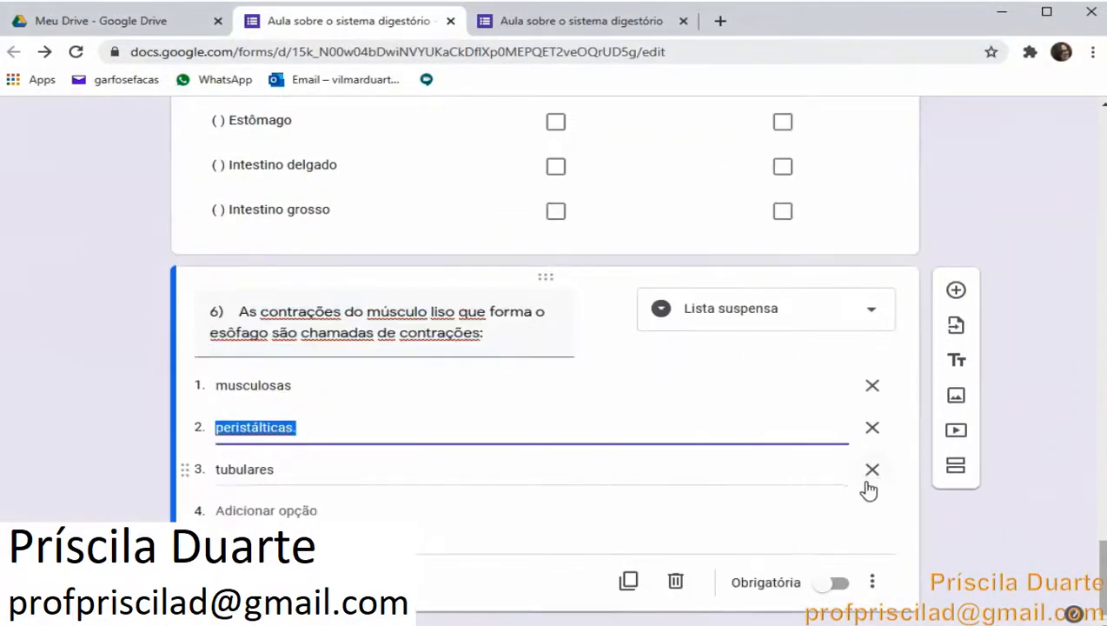
click(959, 294)
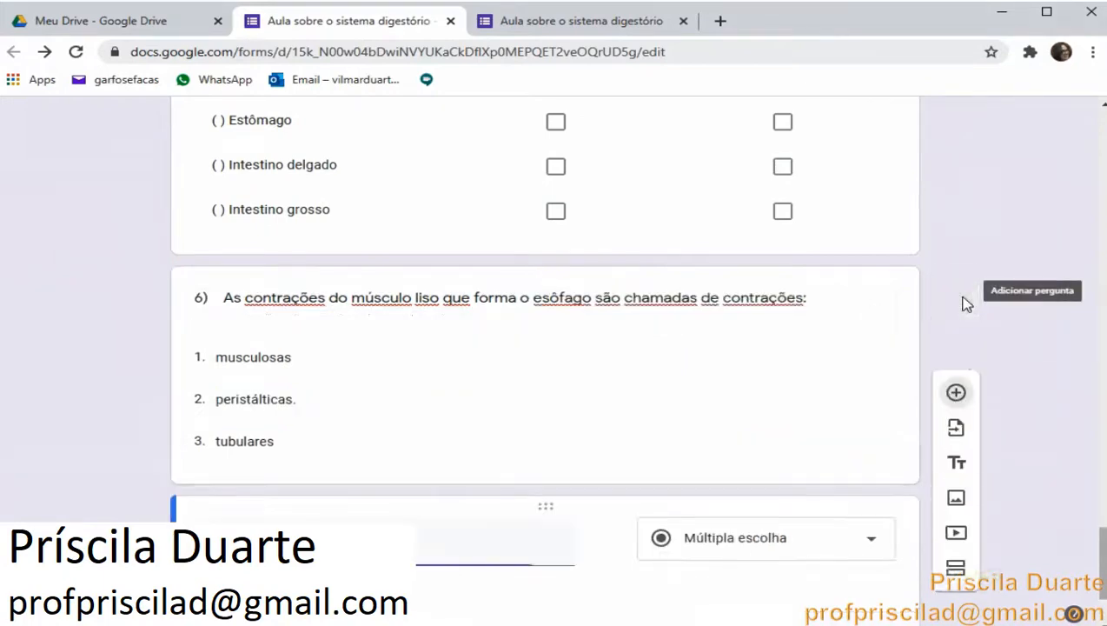
key(alt+Tab)
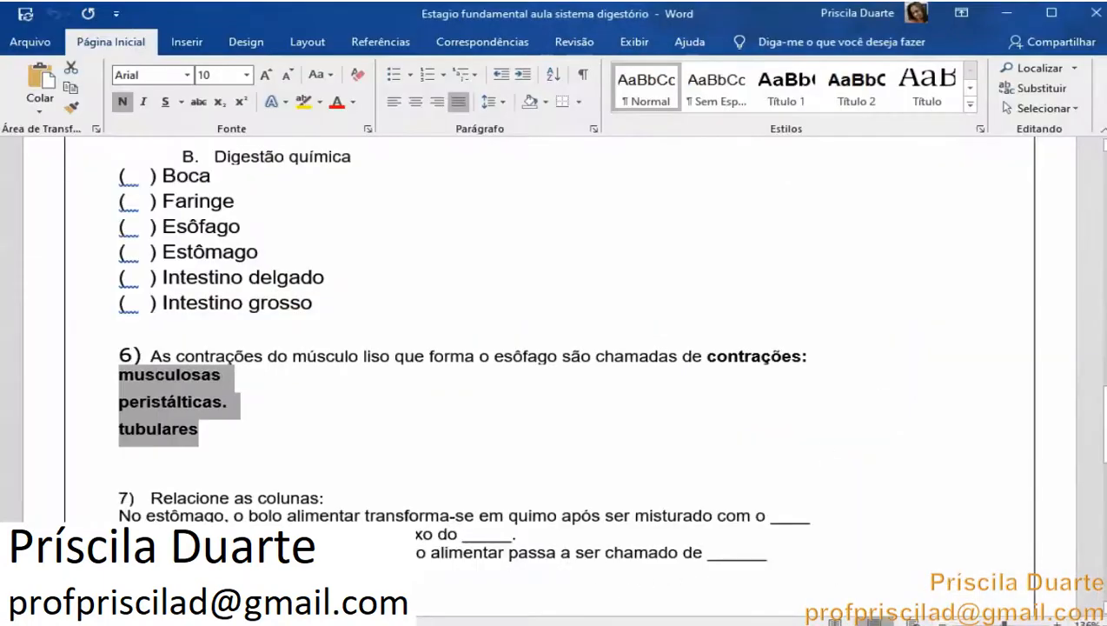
scroll(566, 515, down, 6)
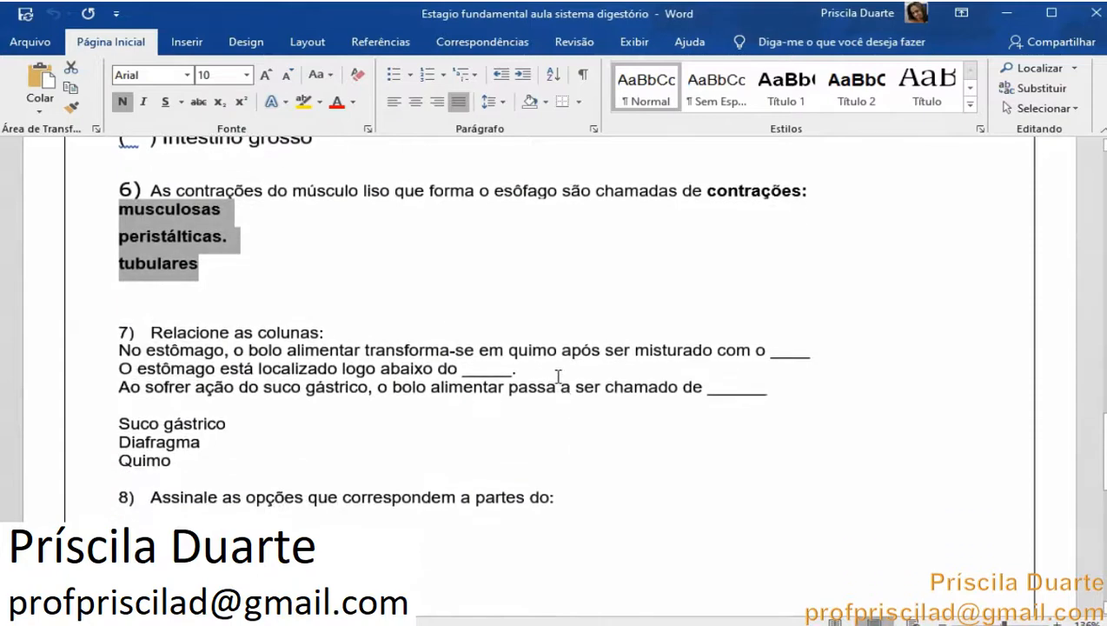
drag(151, 223, 324, 223)
right_click(301, 224)
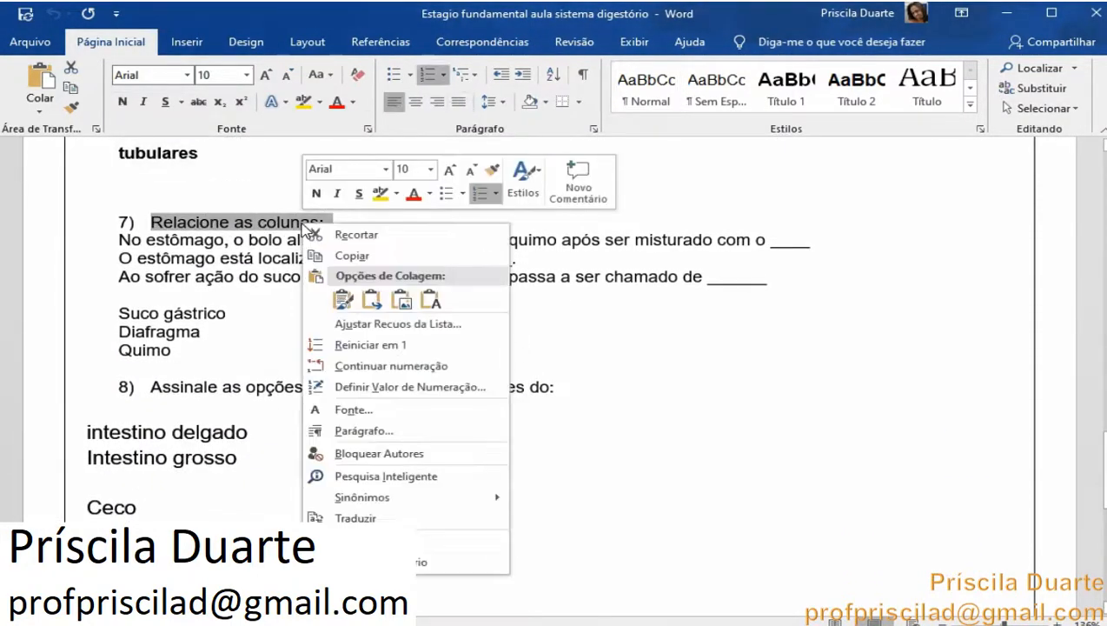
click(357, 255)
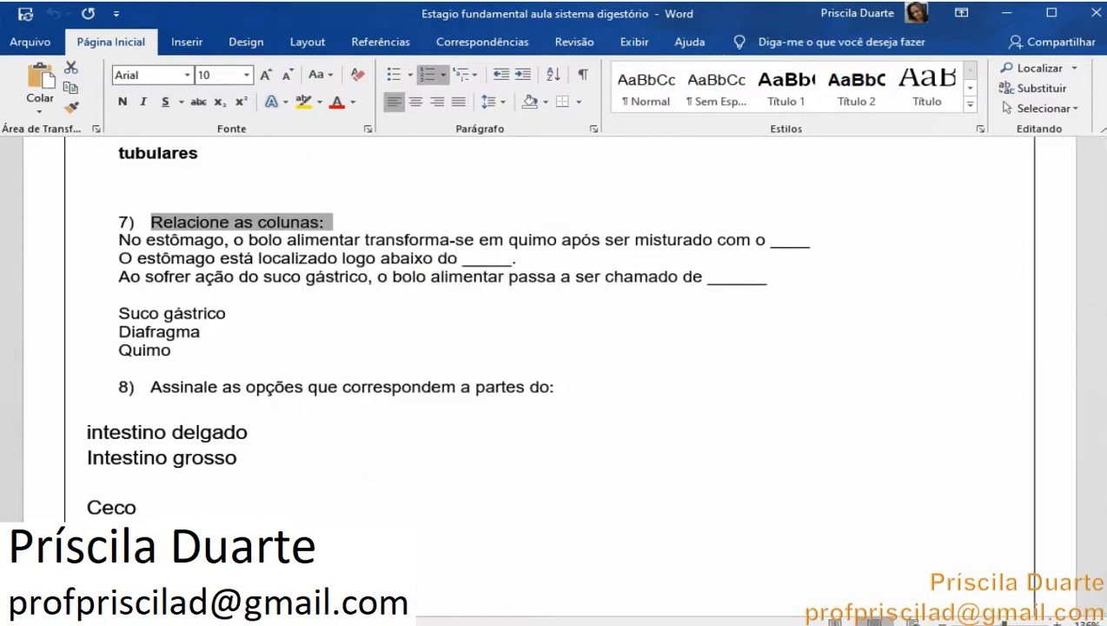
key(alt+Tab)
right_click(342, 538)
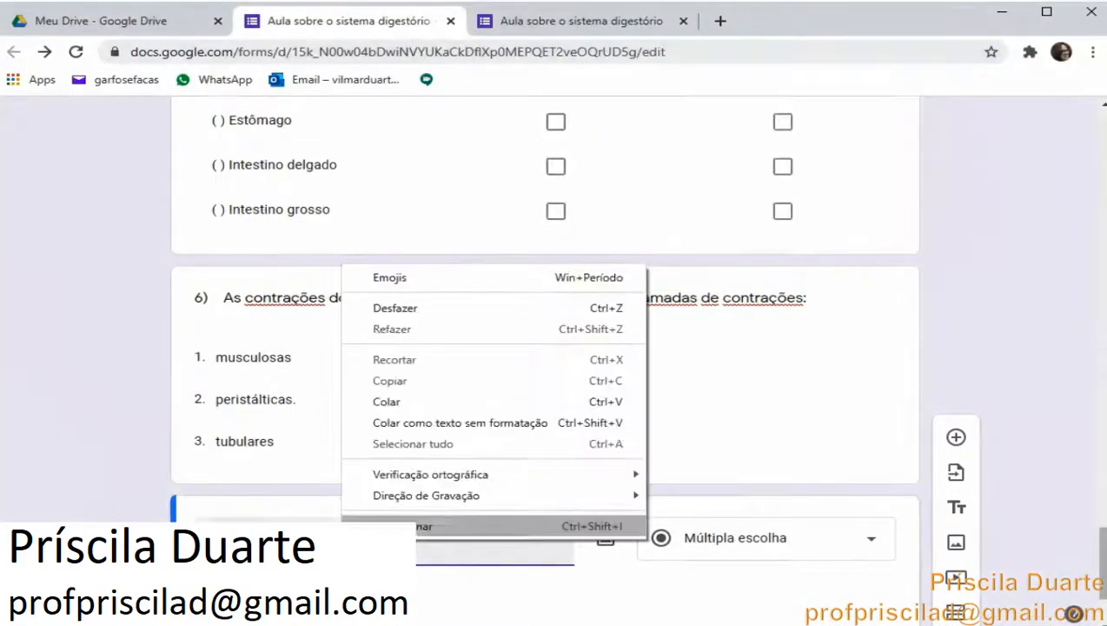
click(452, 401)
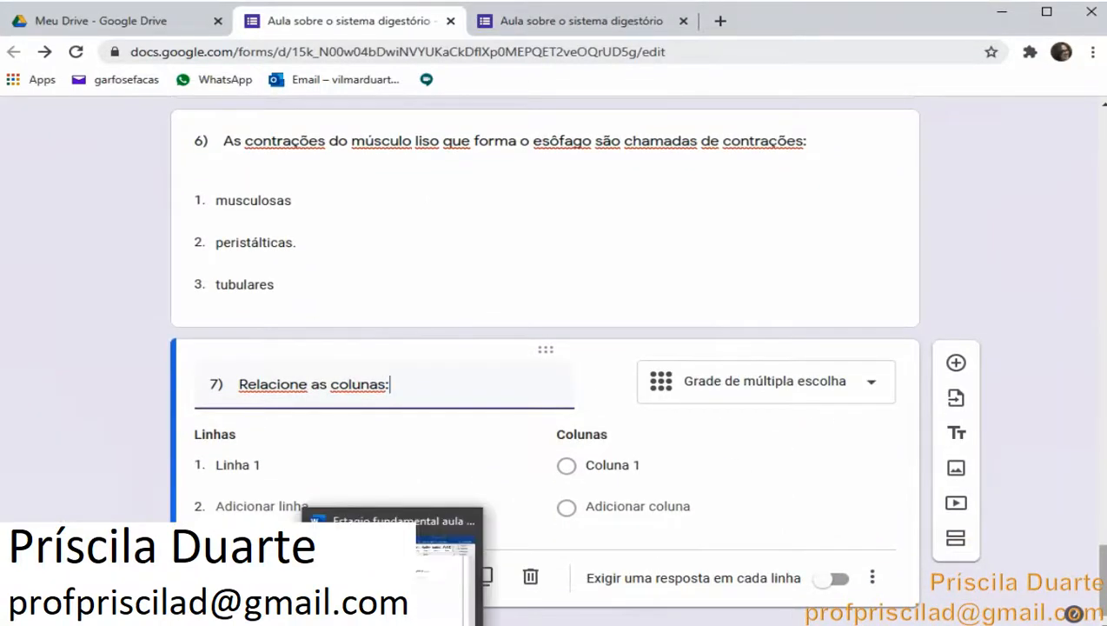
Copy question 7's three statements from the document and paste them as the grid question's rows
click(394, 622)
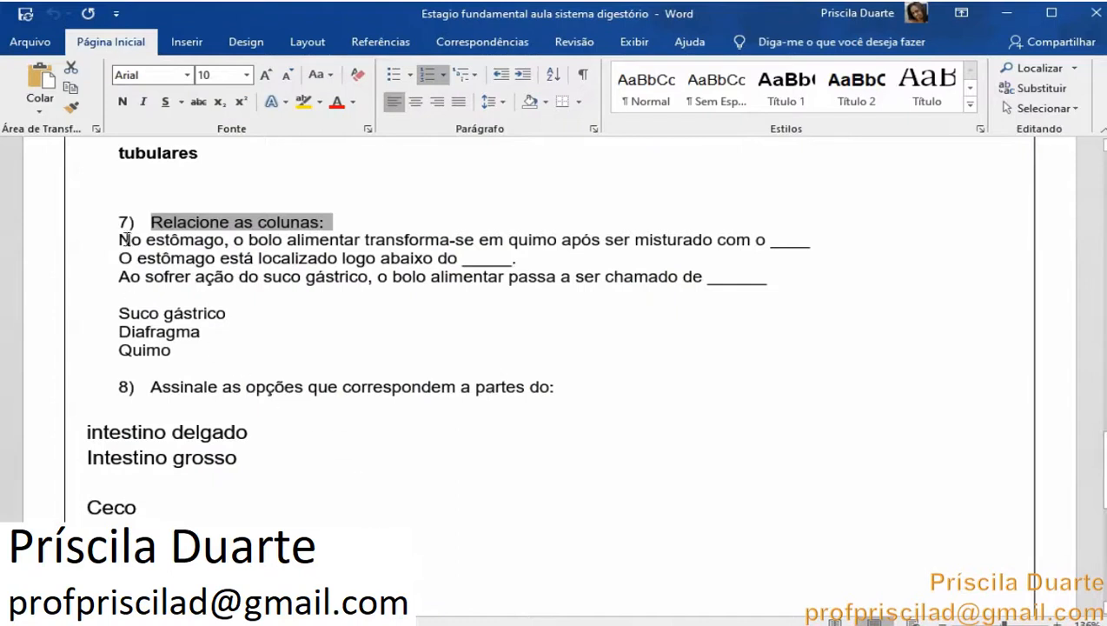
drag(127, 239, 759, 283)
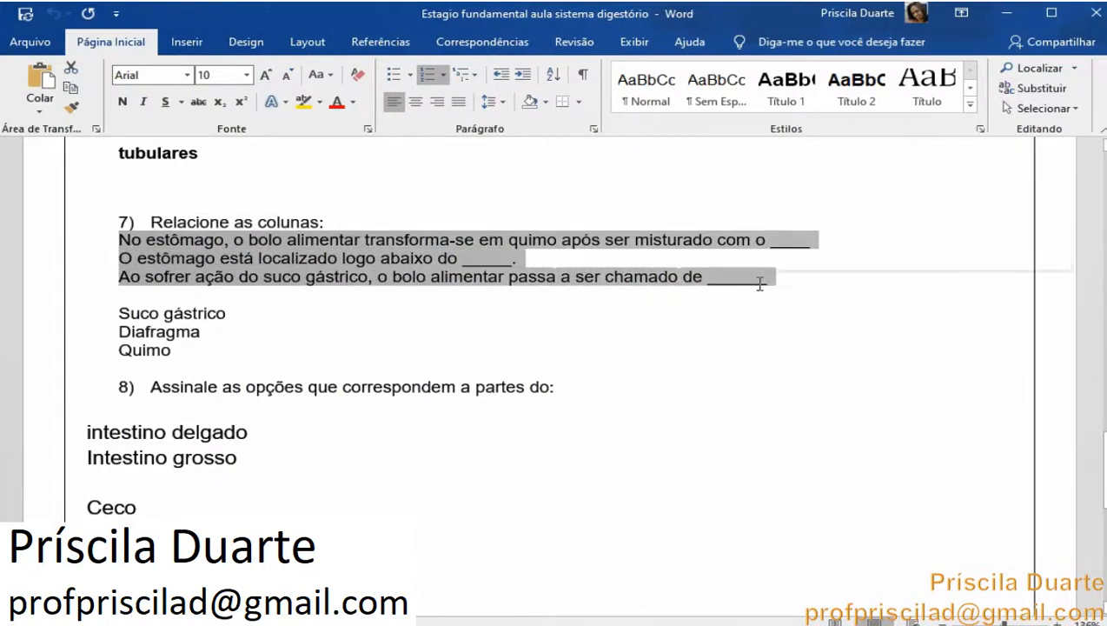
right_click(434, 261)
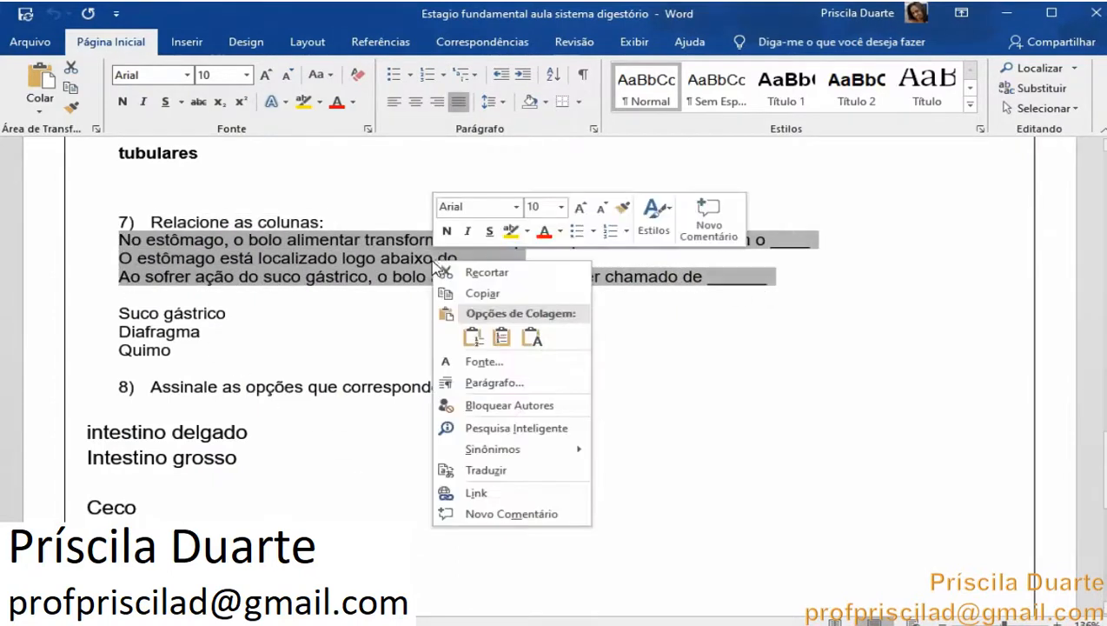
click(469, 296)
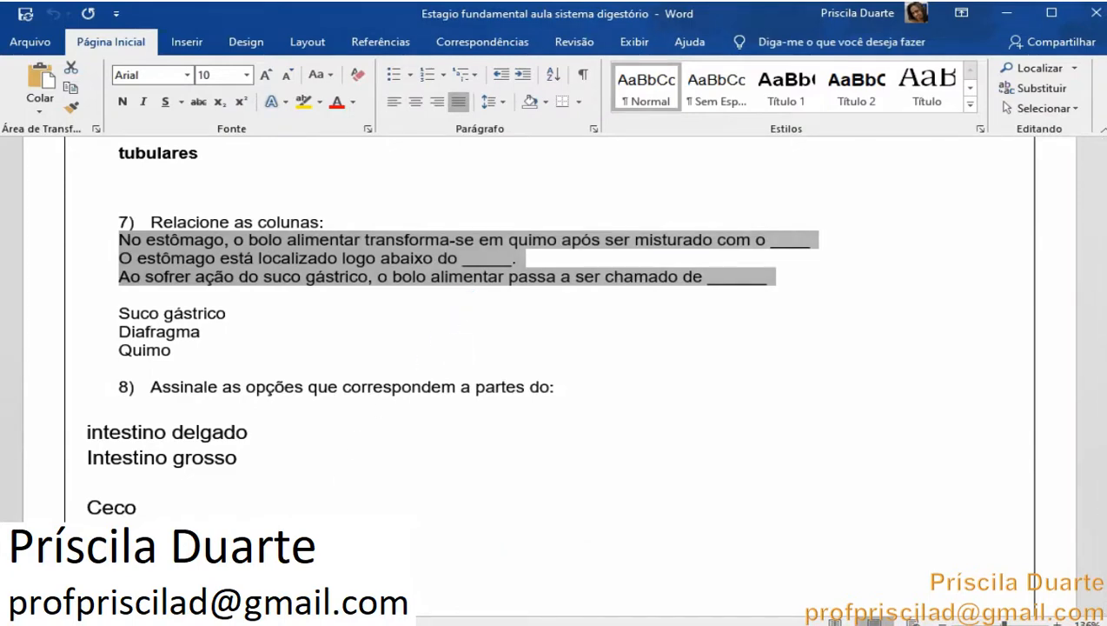
key(alt+Tab)
click(264, 467)
right_click(264, 466)
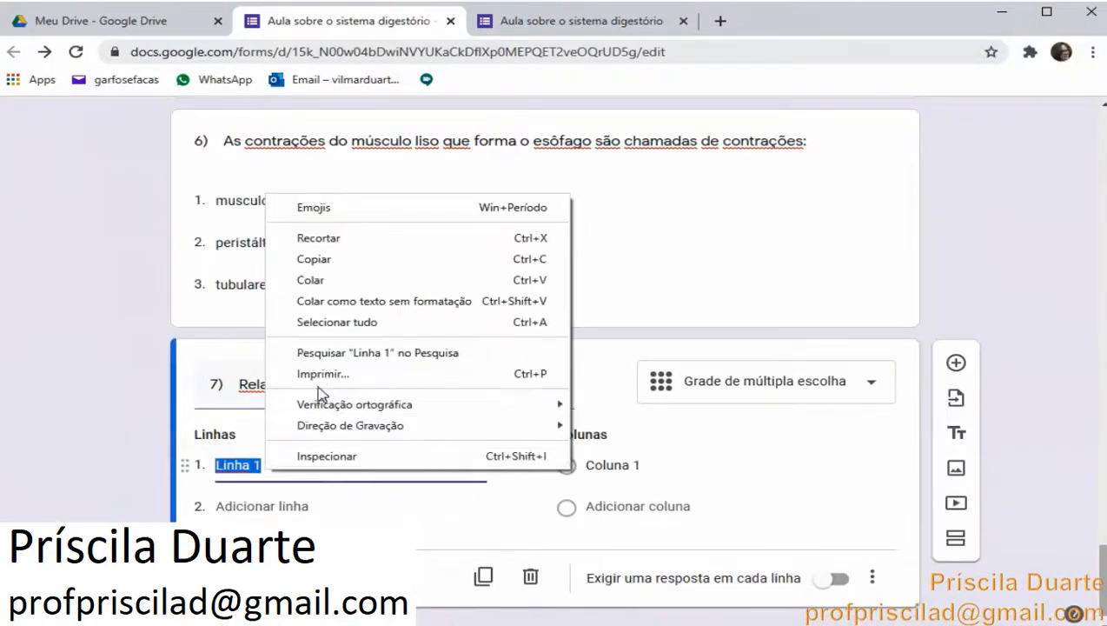
click(311, 280)
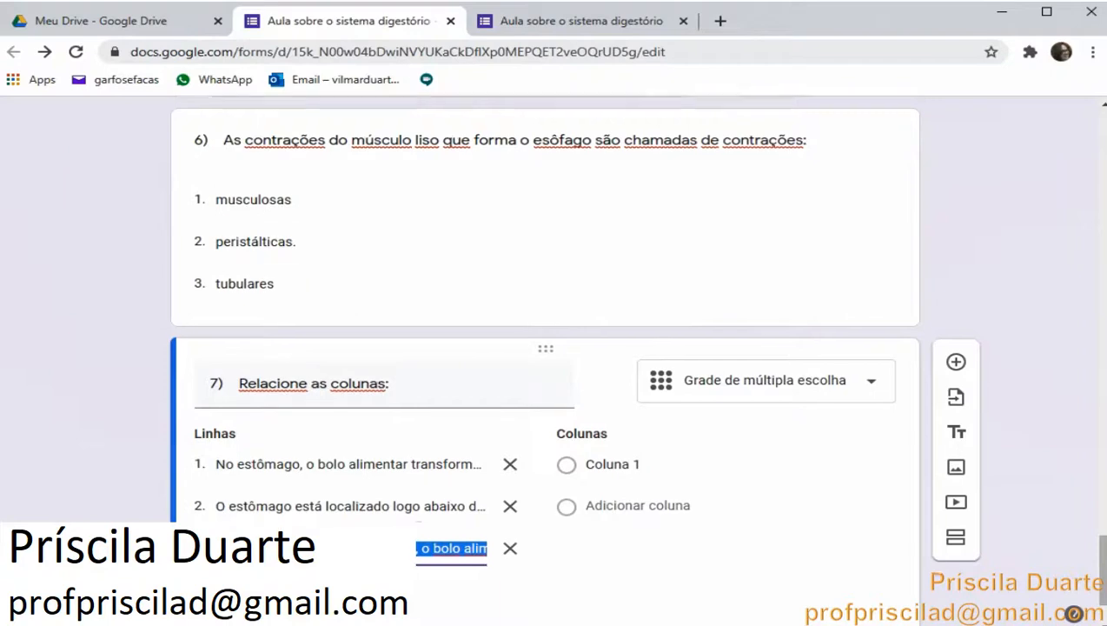
Copy Suco gástrico, Diafragma and Quimo from the document and paste them as the grid's columns
key(alt+Tab)
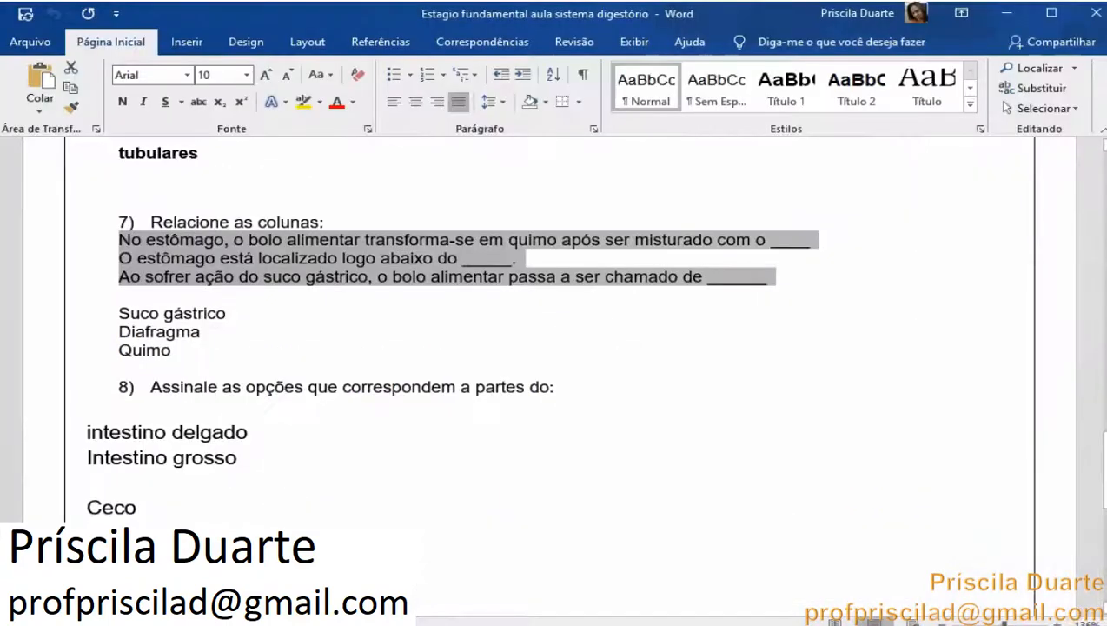
drag(119, 313, 174, 351)
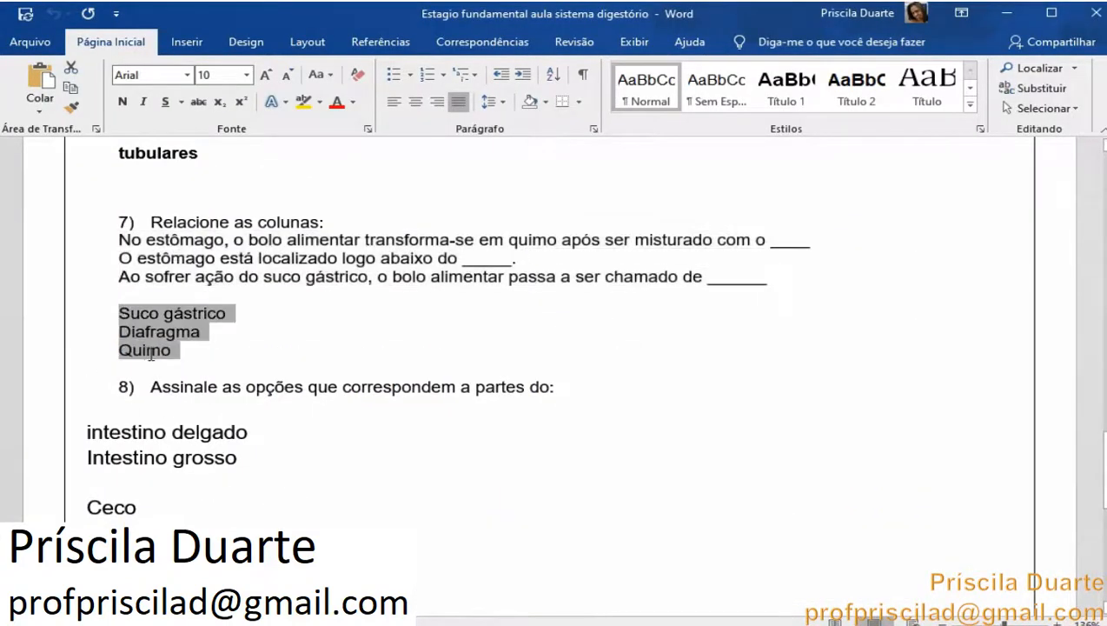
right_click(152, 352)
click(199, 381)
key(alt+Tab)
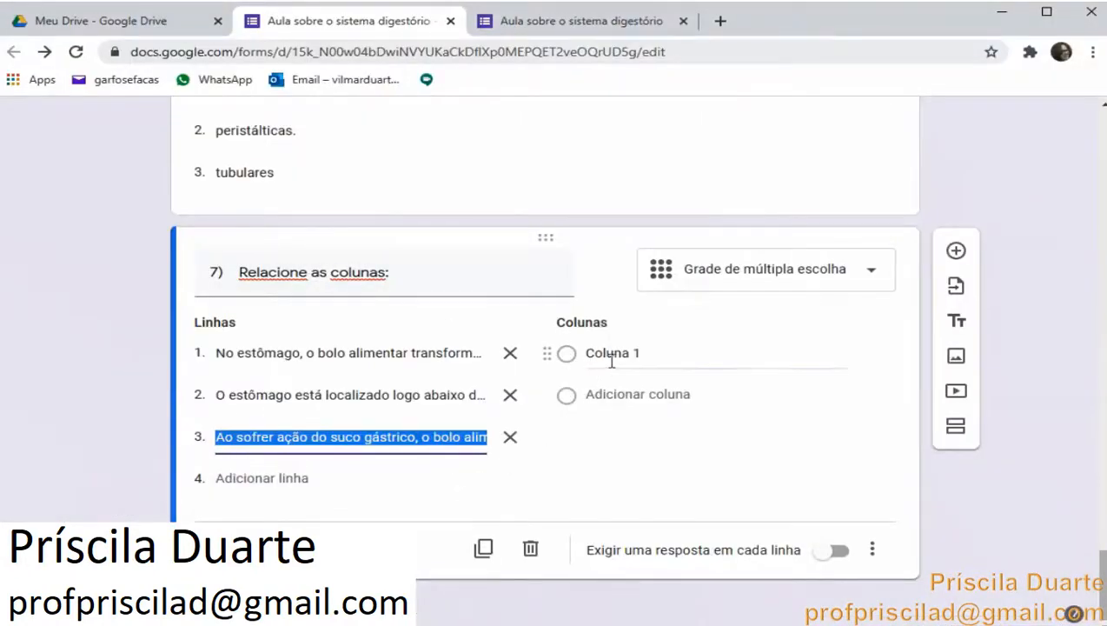
right_click(608, 358)
click(724, 170)
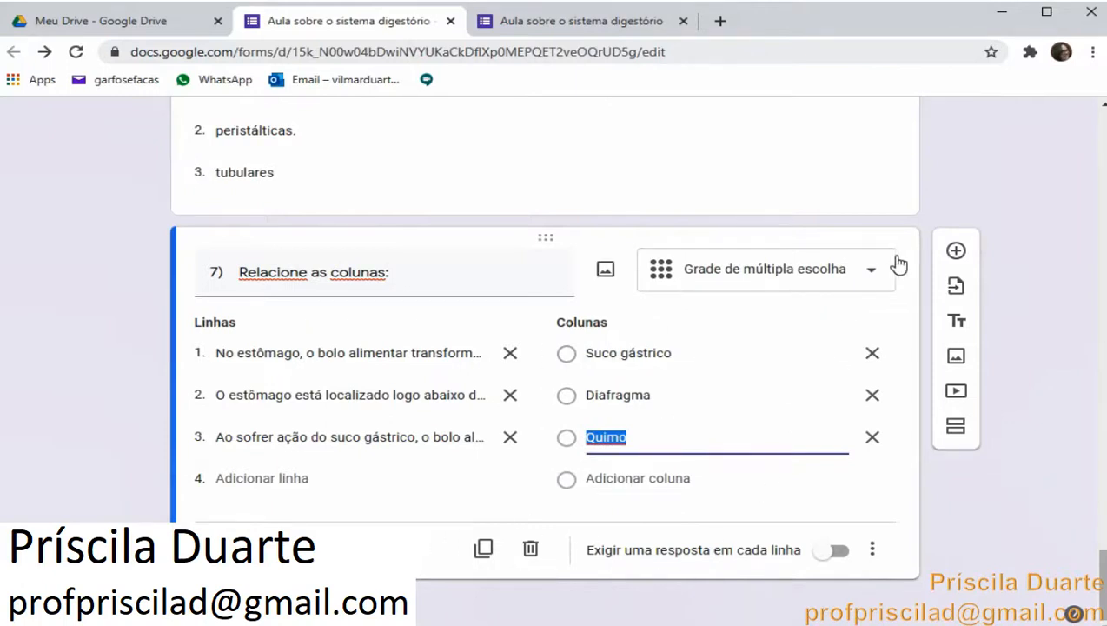
Add a new question below question 7 in the form editor
click(956, 252)
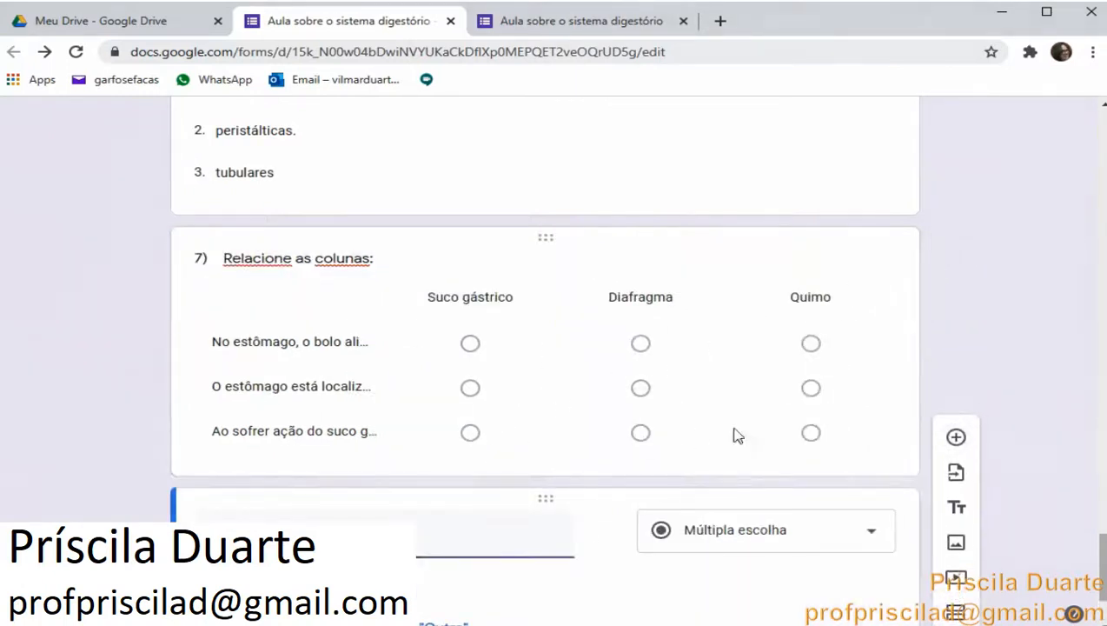
click(358, 346)
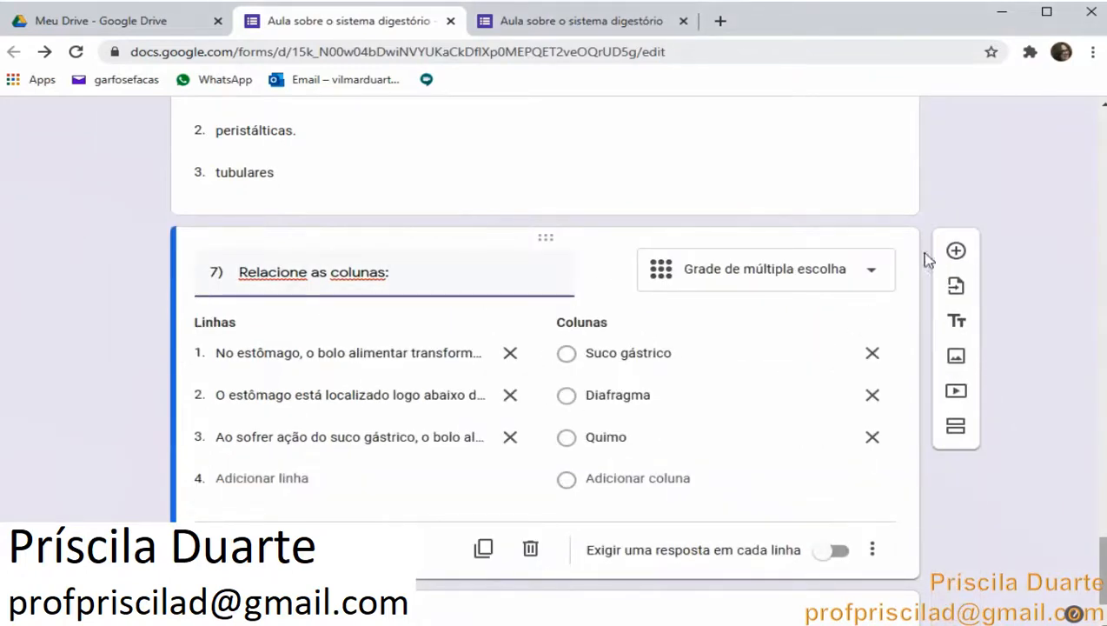
scroll(893, 420, down, 2)
click(567, 504)
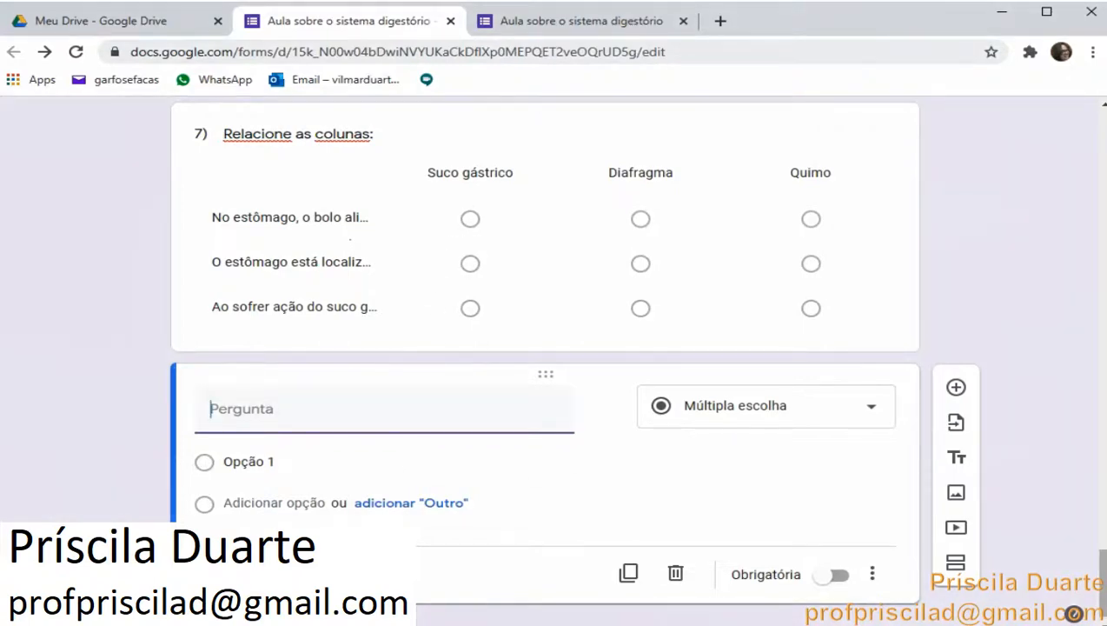
Switch to the Word document and review its questions from the beginning through question 8
key(alt+Tab)
scroll(418, 580, down, 2)
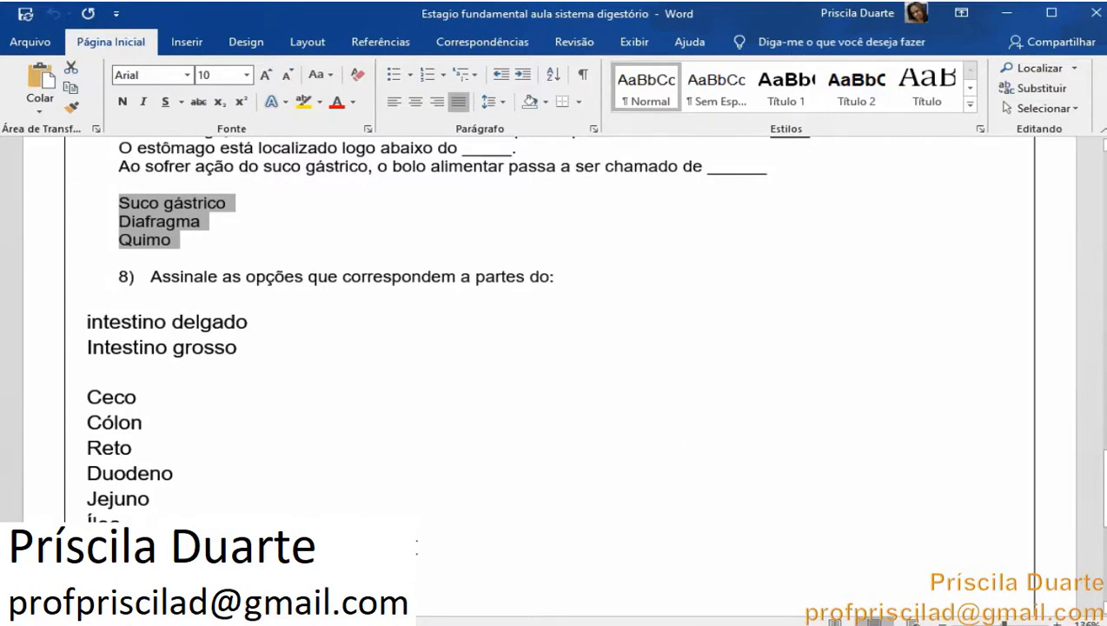
scroll(416, 545, up, 2)
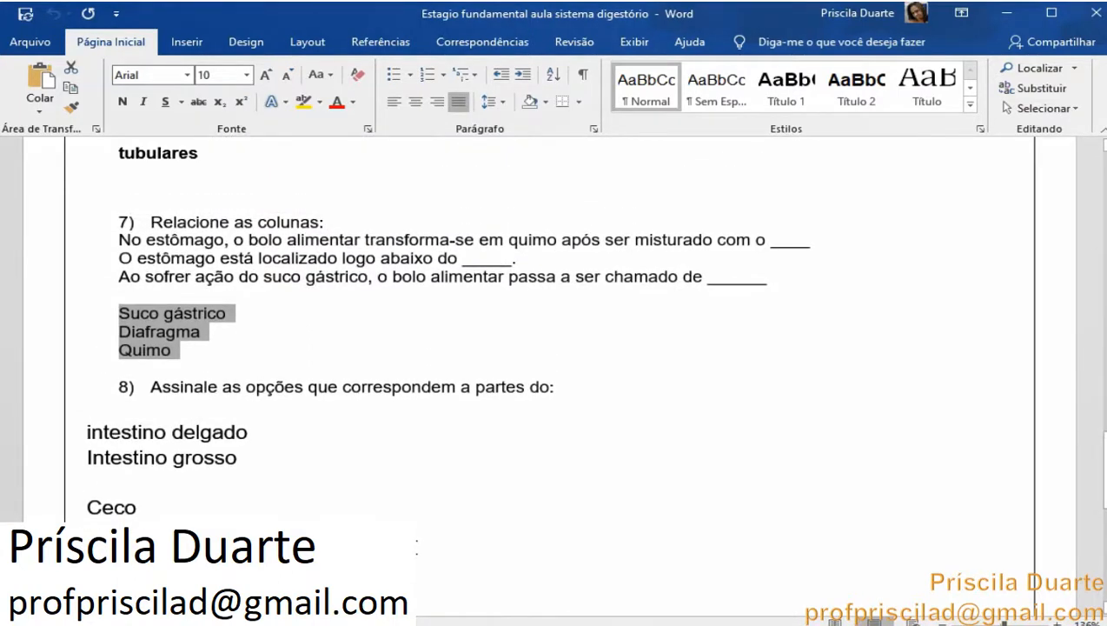
scroll(416, 546, up, 15)
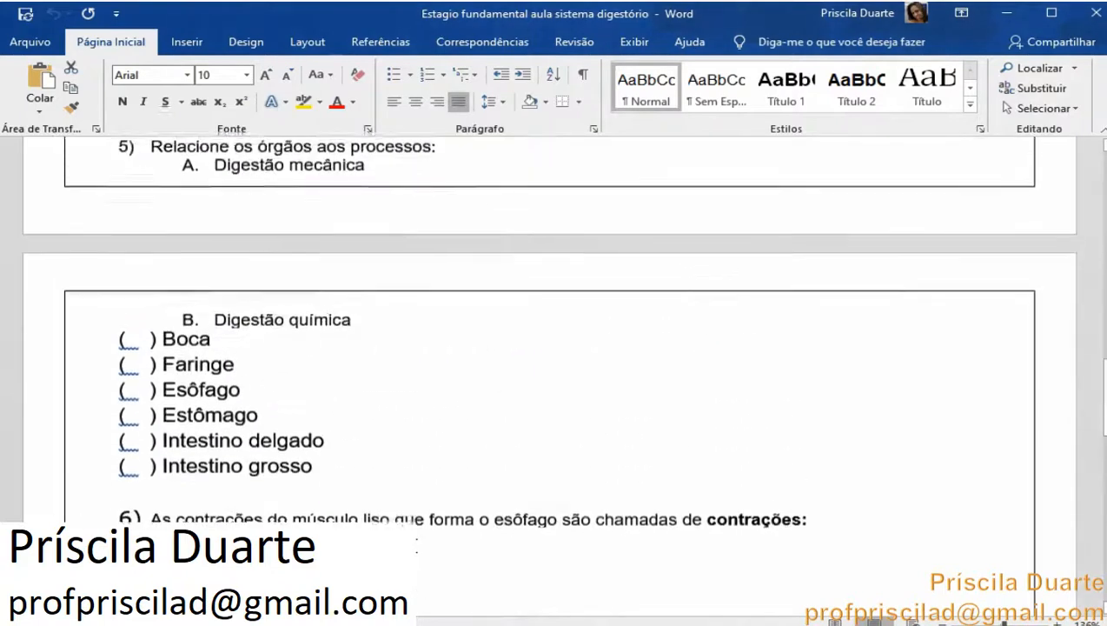
scroll(422, 541, up, 1)
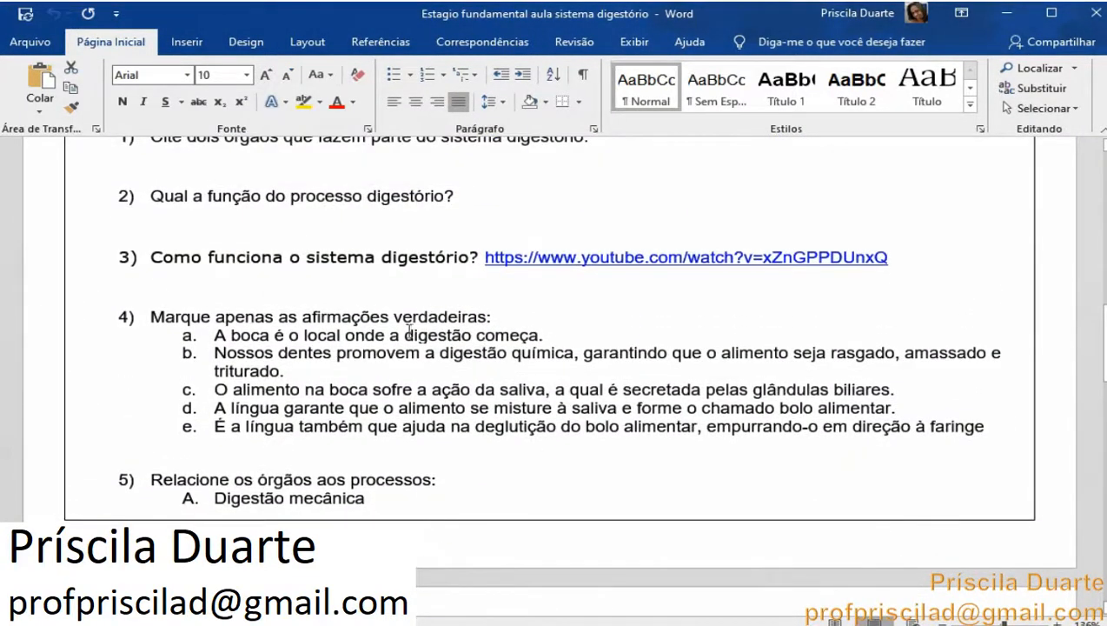
scroll(427, 391, down, 1)
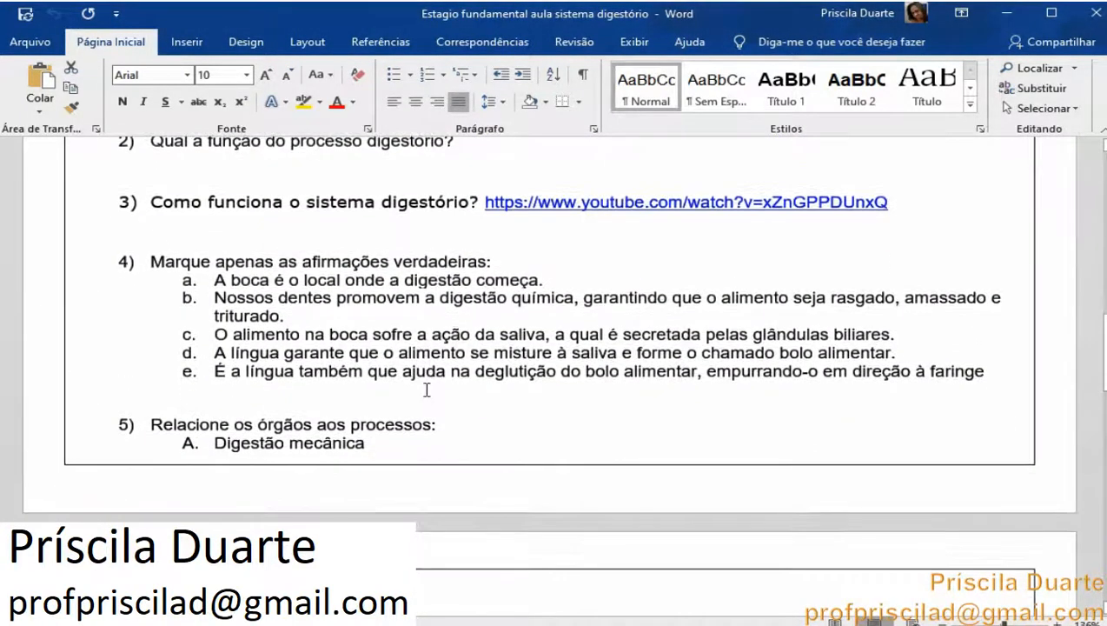
scroll(448, 367, down, 4)
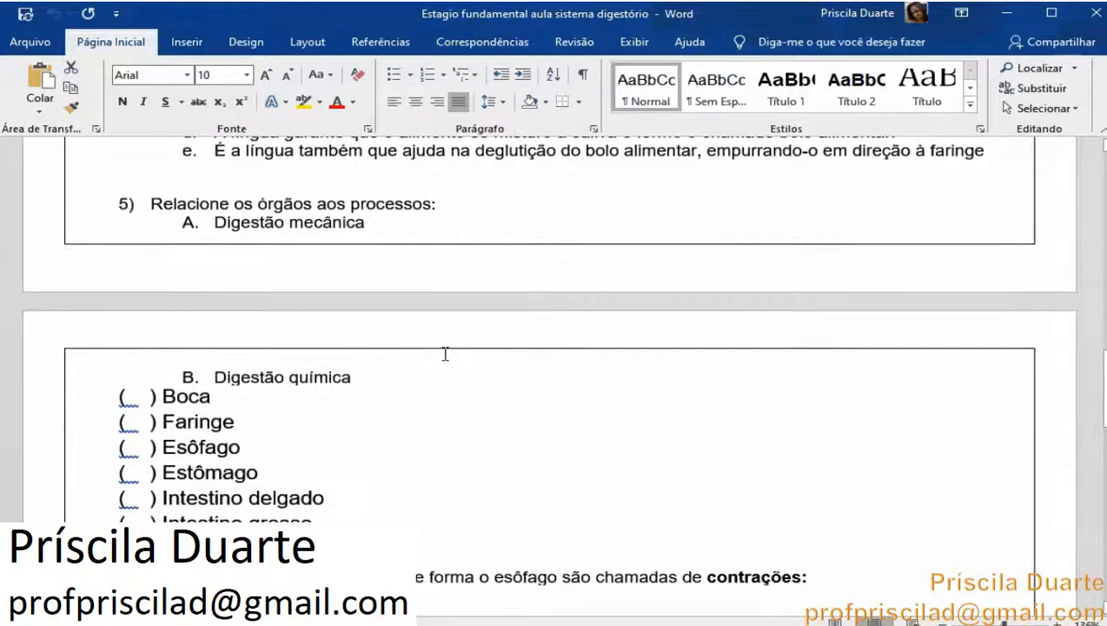
scroll(444, 354, down, 8)
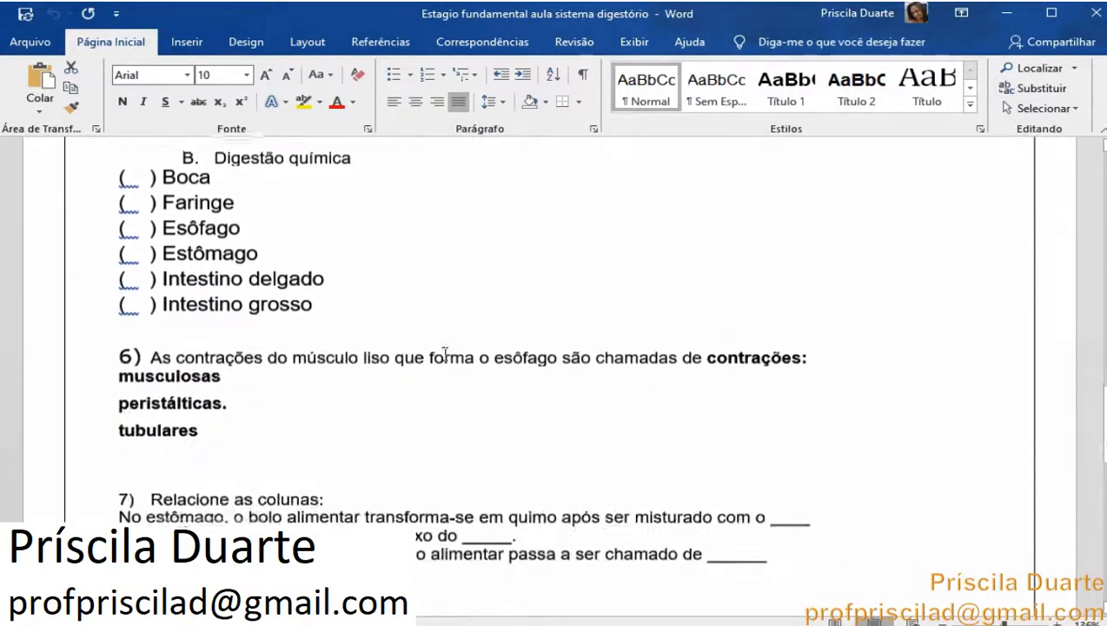
scroll(445, 356, down, 10)
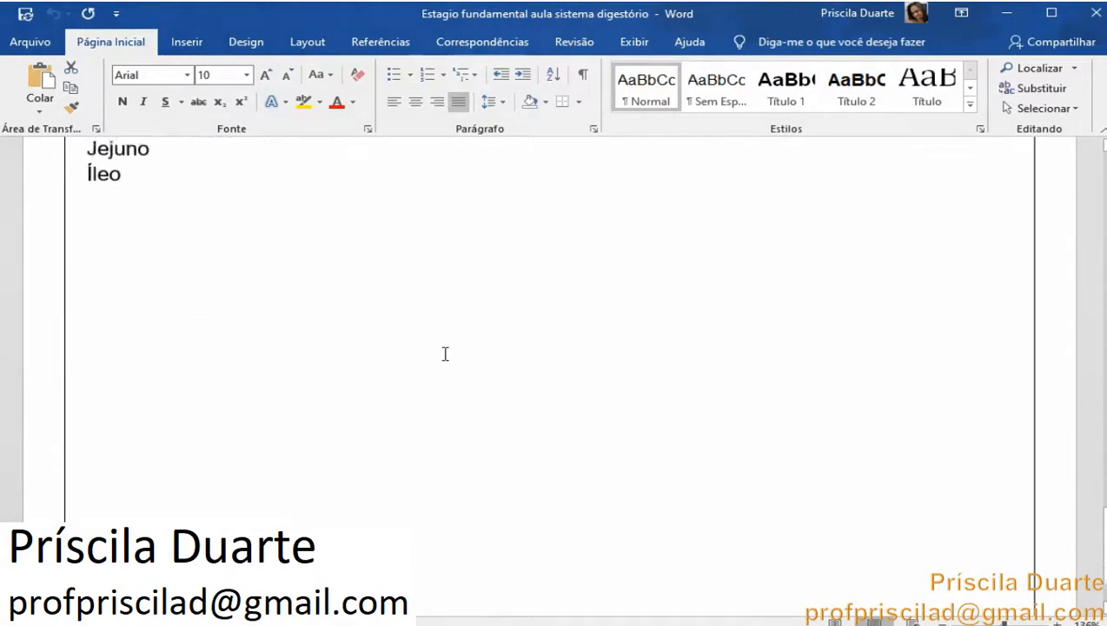
scroll(445, 354, up, 4)
scroll(445, 354, up, 3)
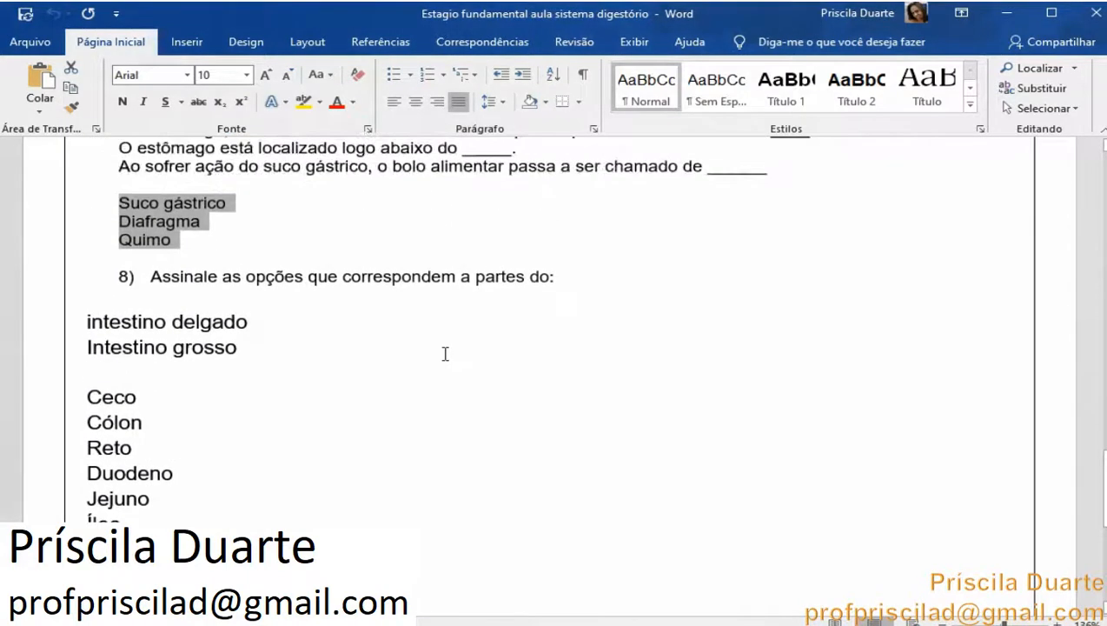
scroll(444, 354, up, 1)
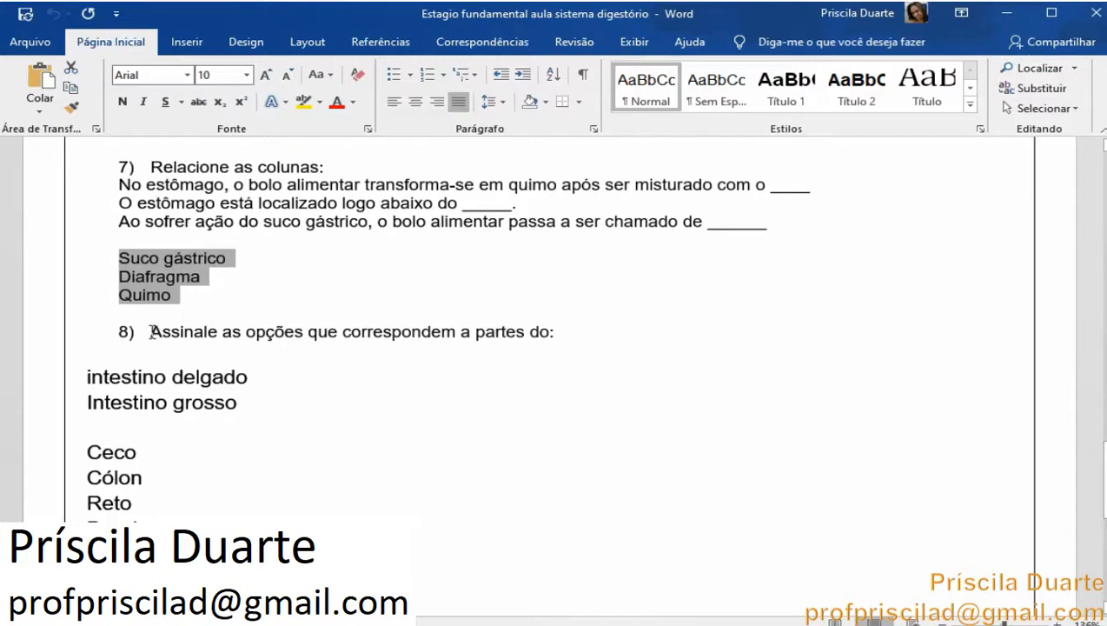
Copy question 8, Assinale as opções que correspondem a partes do:, from the document and paste it as the new question's title
drag(150, 331, 563, 331)
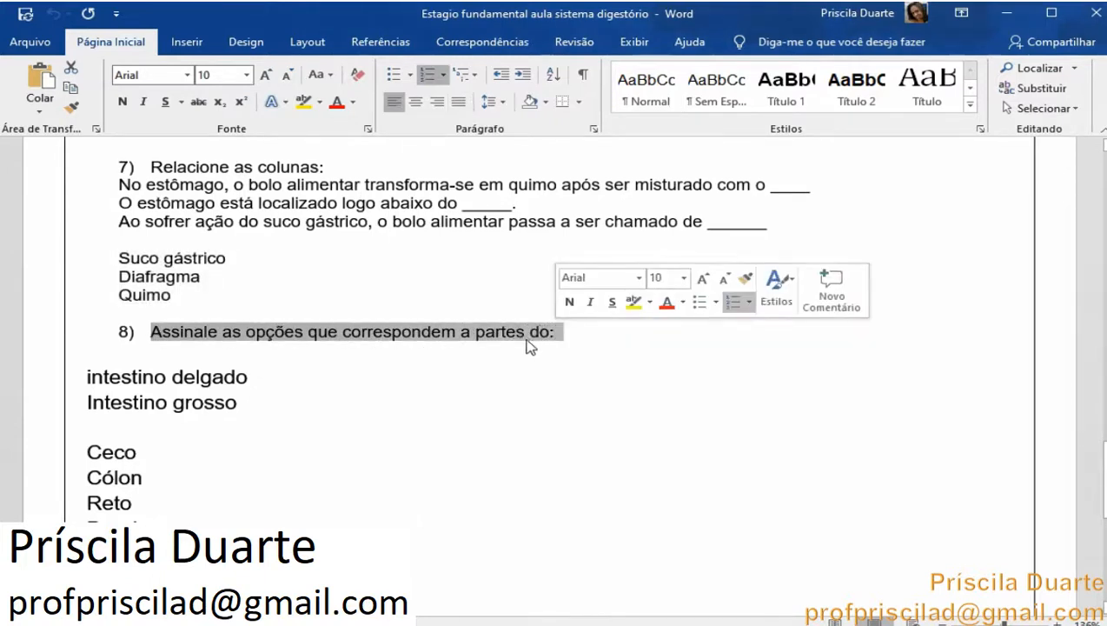
right_click(524, 341)
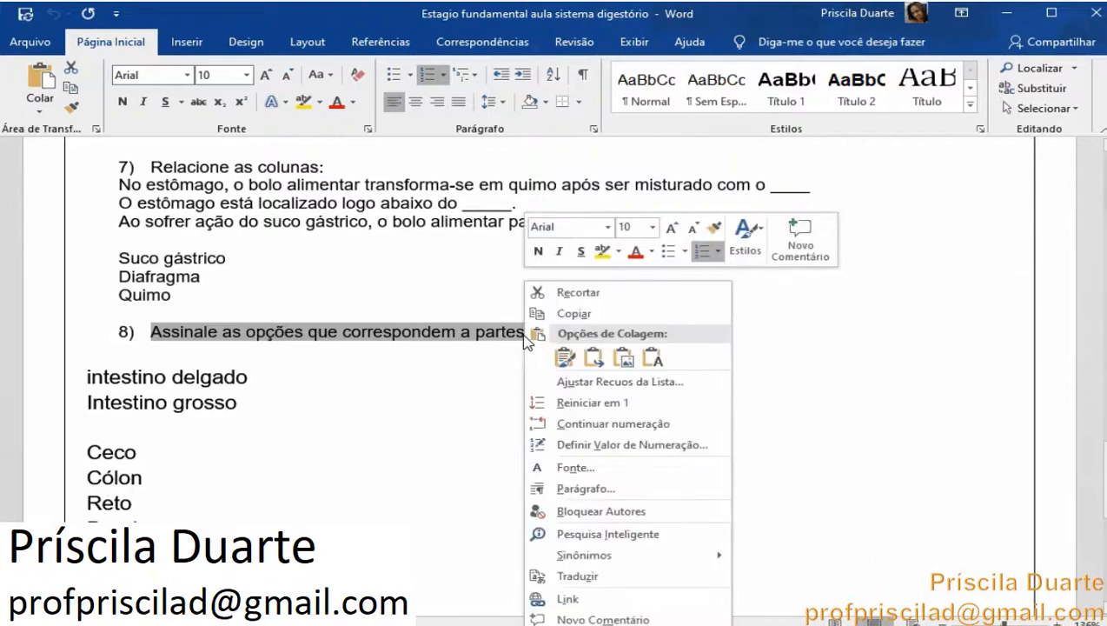
click(595, 314)
key(alt+Tab)
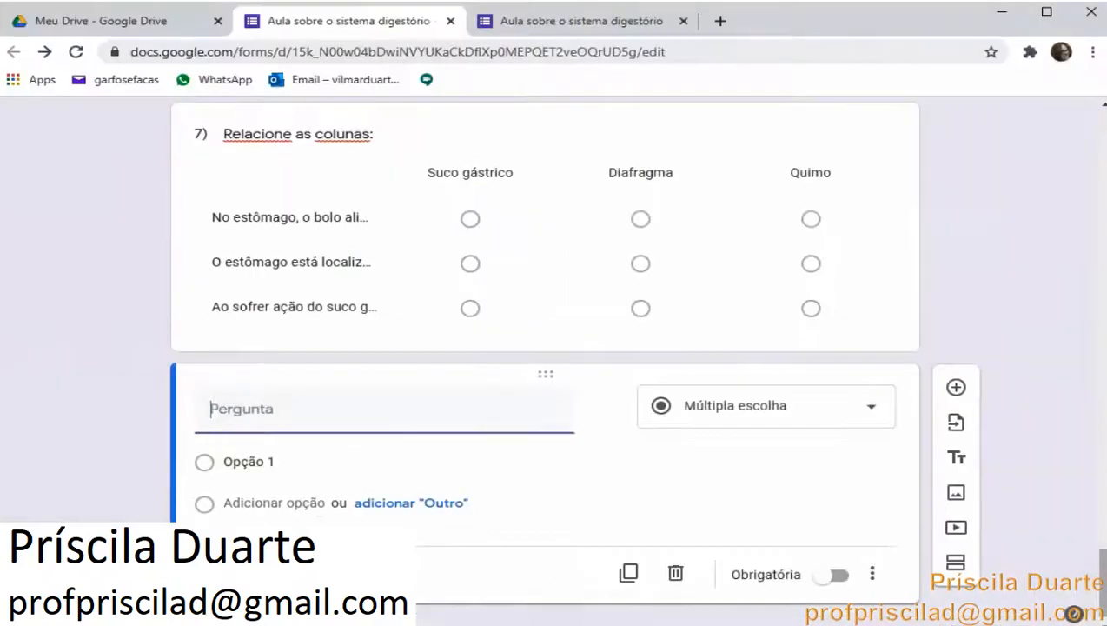
right_click(300, 415)
click(405, 275)
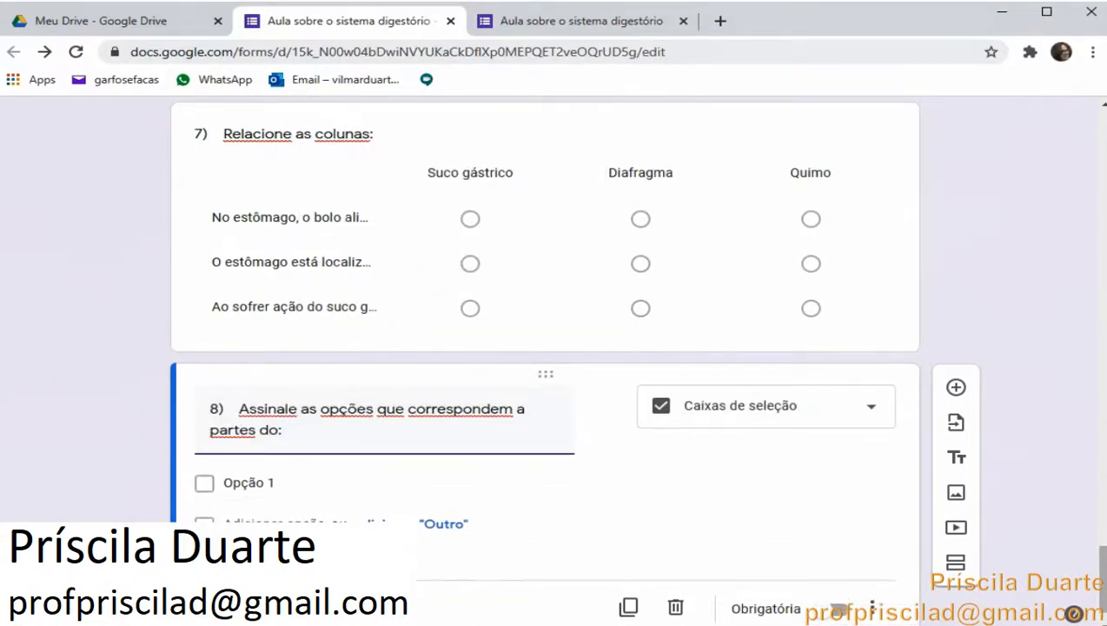
Copy intestino delgado and Intestino grosso from question 8 in the Word document
key(alt+Tab)
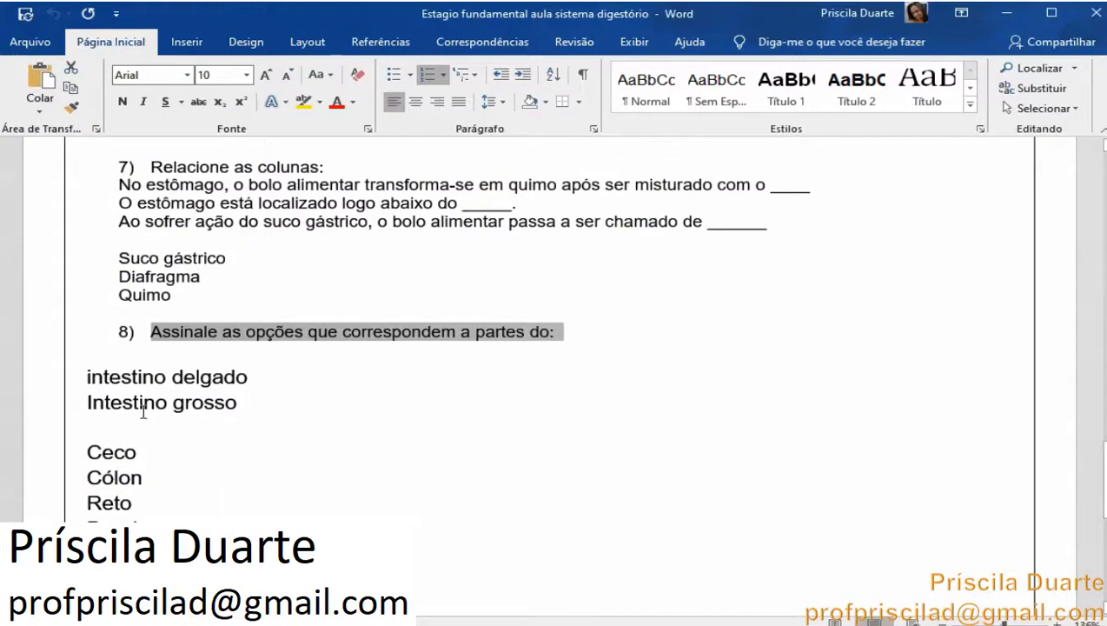
drag(90, 377, 237, 408)
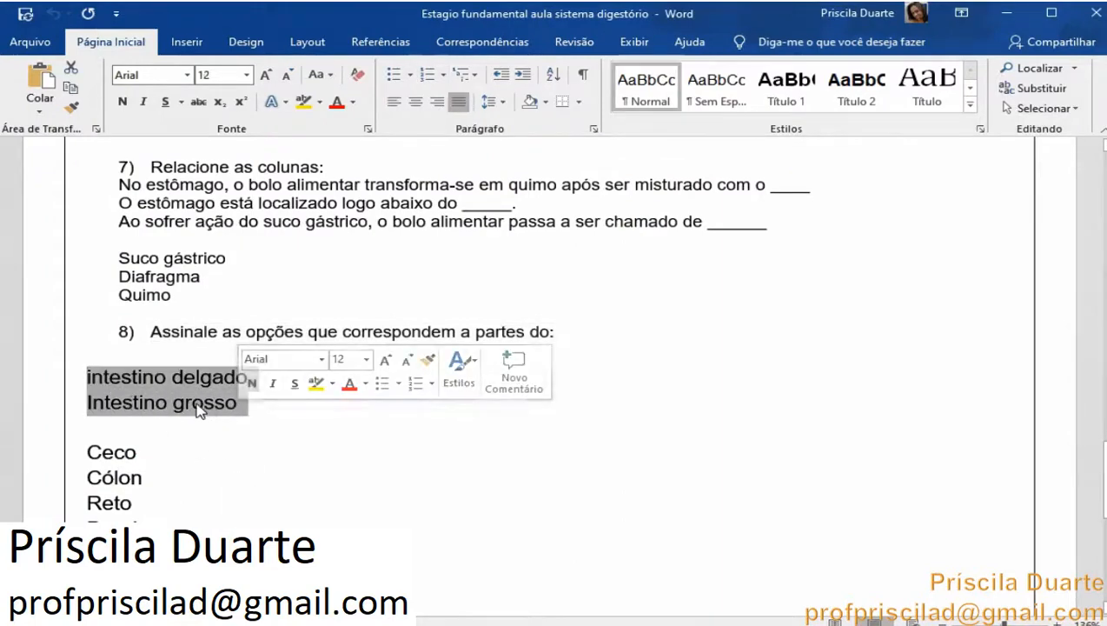
right_click(198, 408)
click(292, 171)
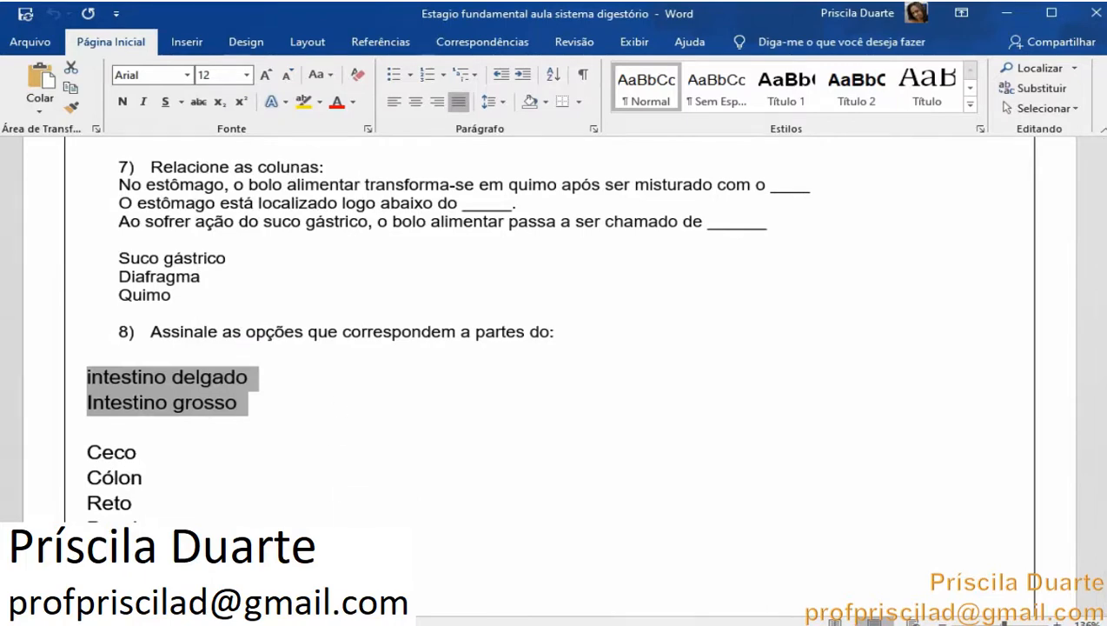
Change question 8 to a checkbox grid and paste intestino delgado and Intestino grosso as its columns
key(alt+Tab)
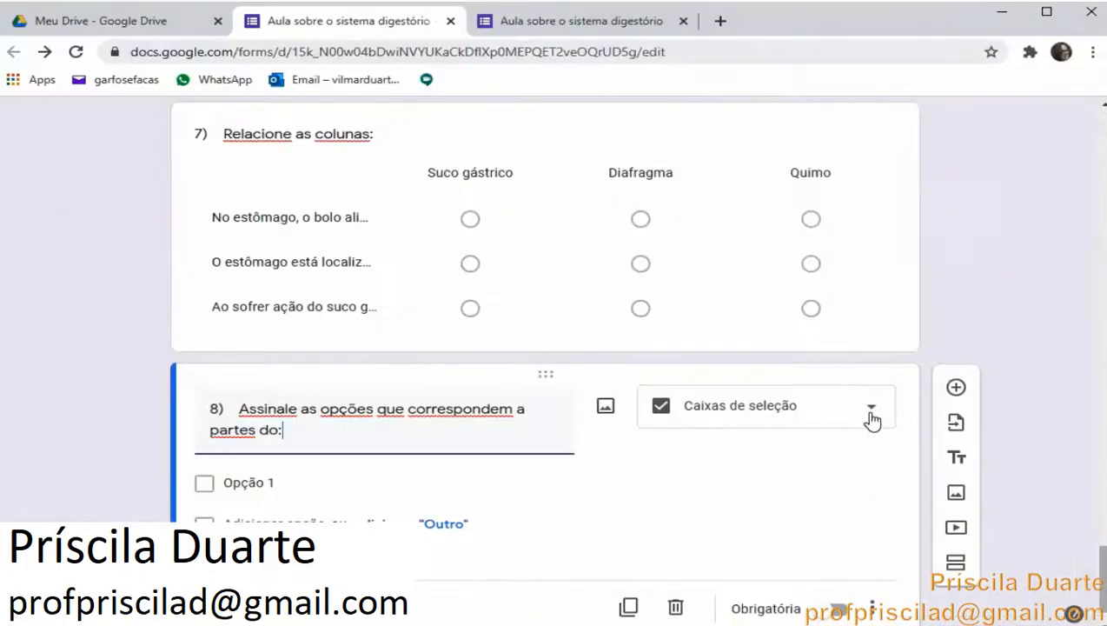
click(872, 420)
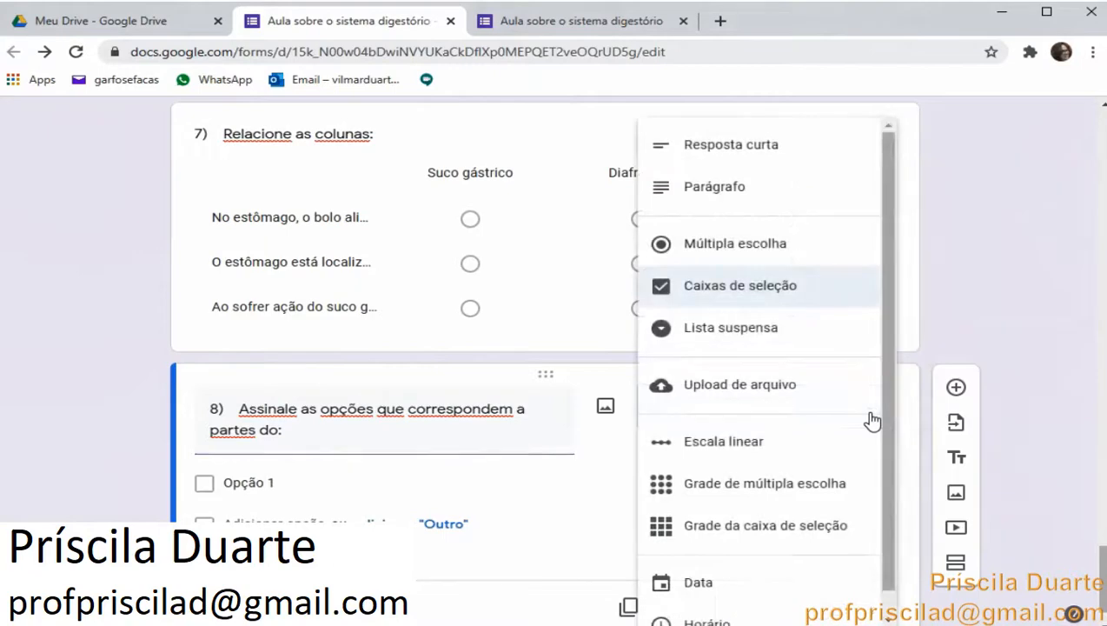
click(773, 522)
click(622, 508)
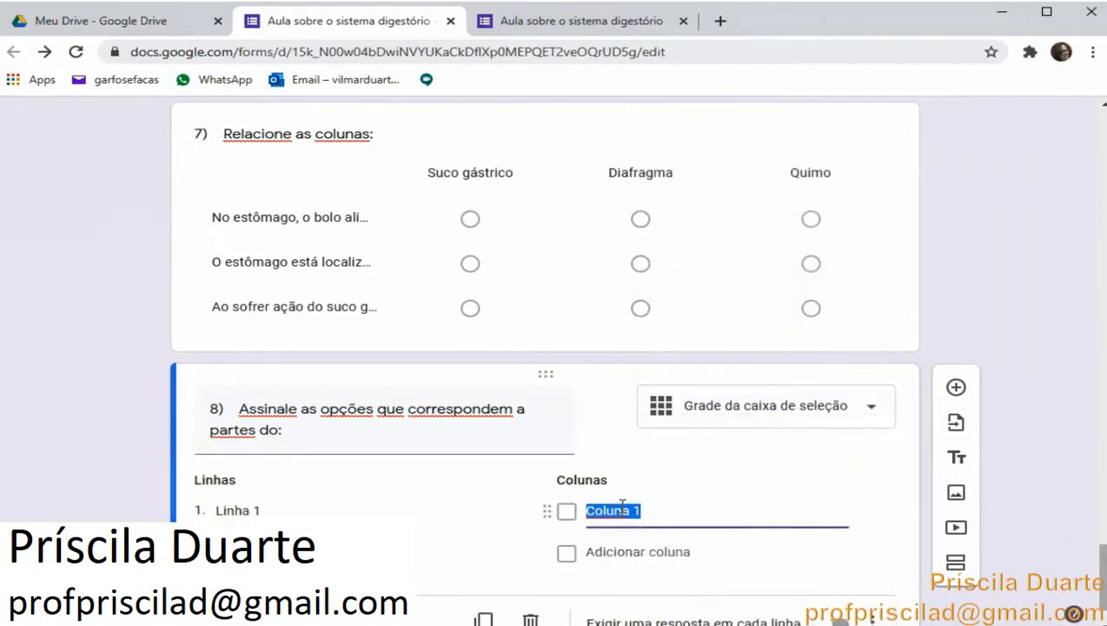
right_click(623, 511)
click(706, 336)
scroll(521, 517, down, 1)
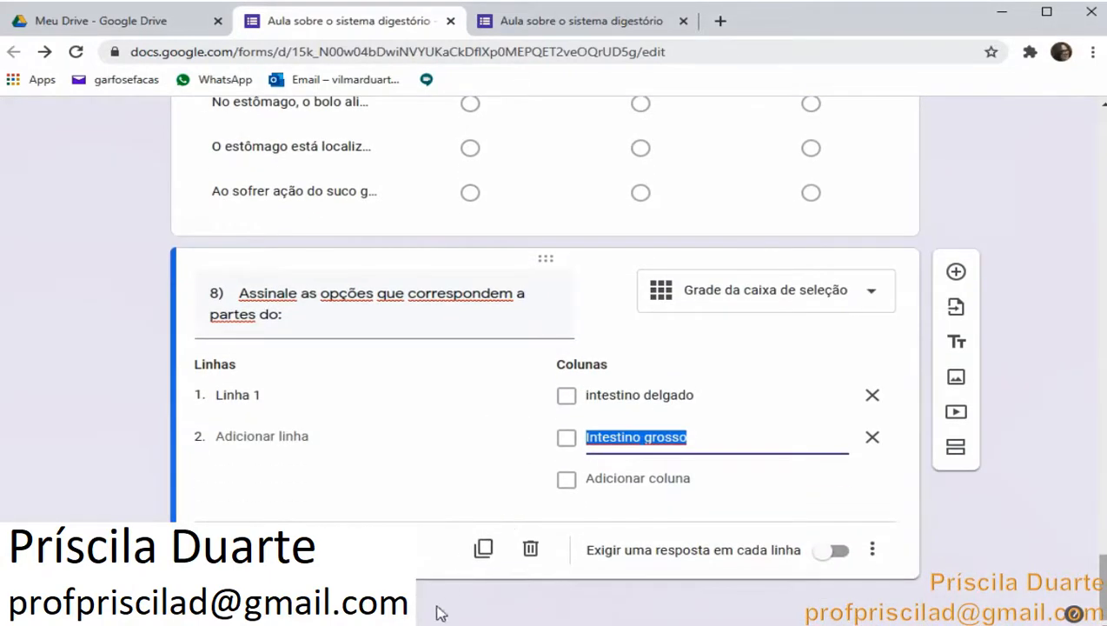
Copy Ceco, Cólon, Reto, Duodeno, Jejuno and Íleo from the document and paste them as the grid's rows
click(321, 622)
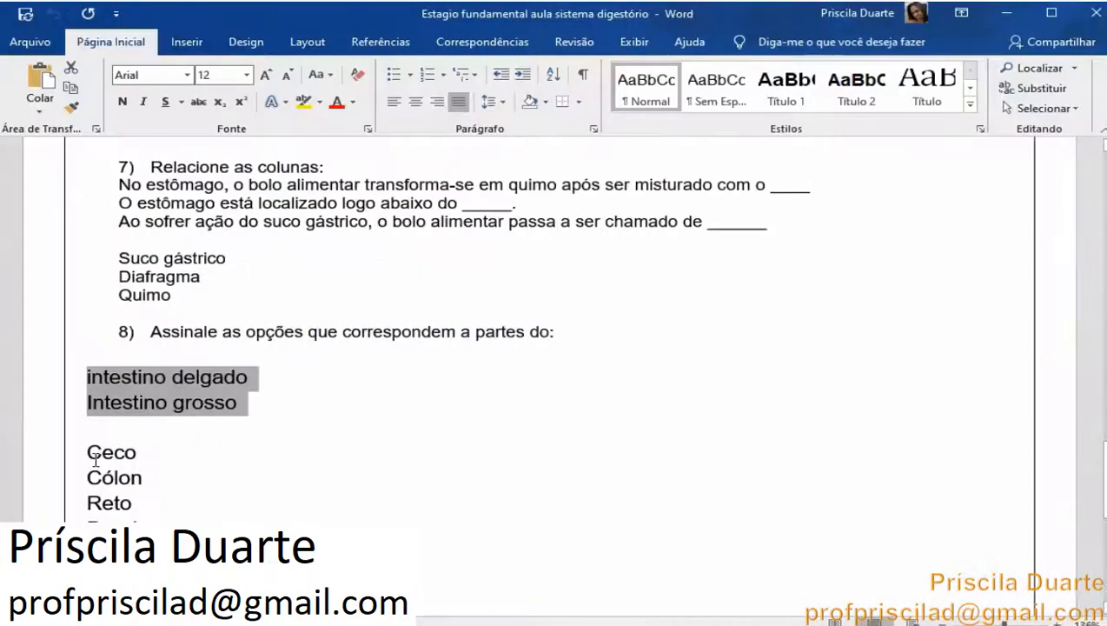
drag(87, 450, 122, 521)
right_click(111, 514)
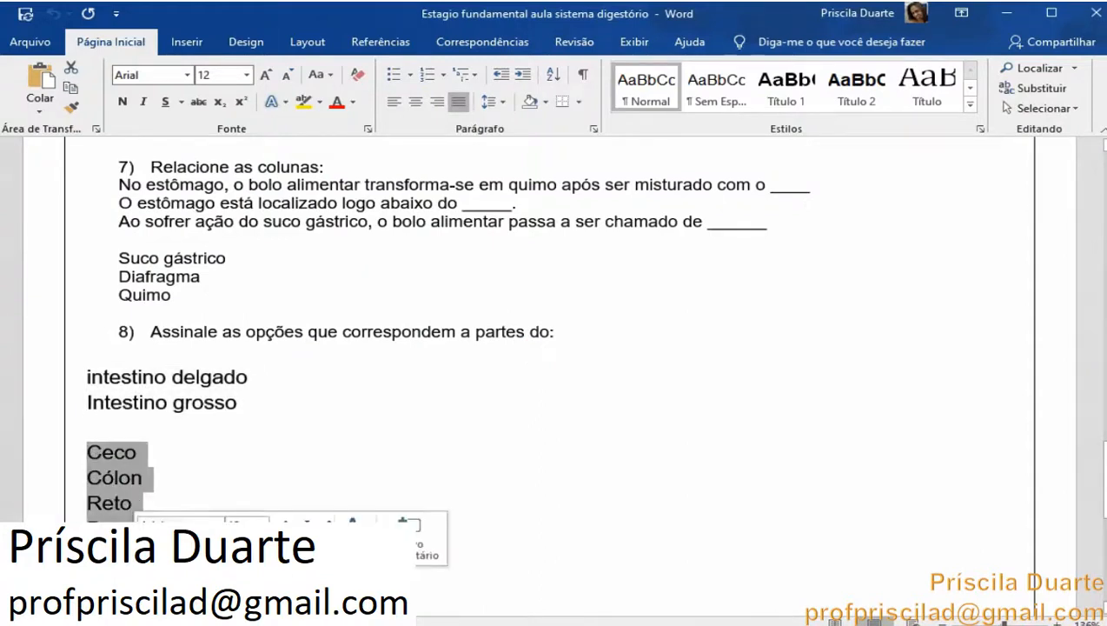
click(178, 288)
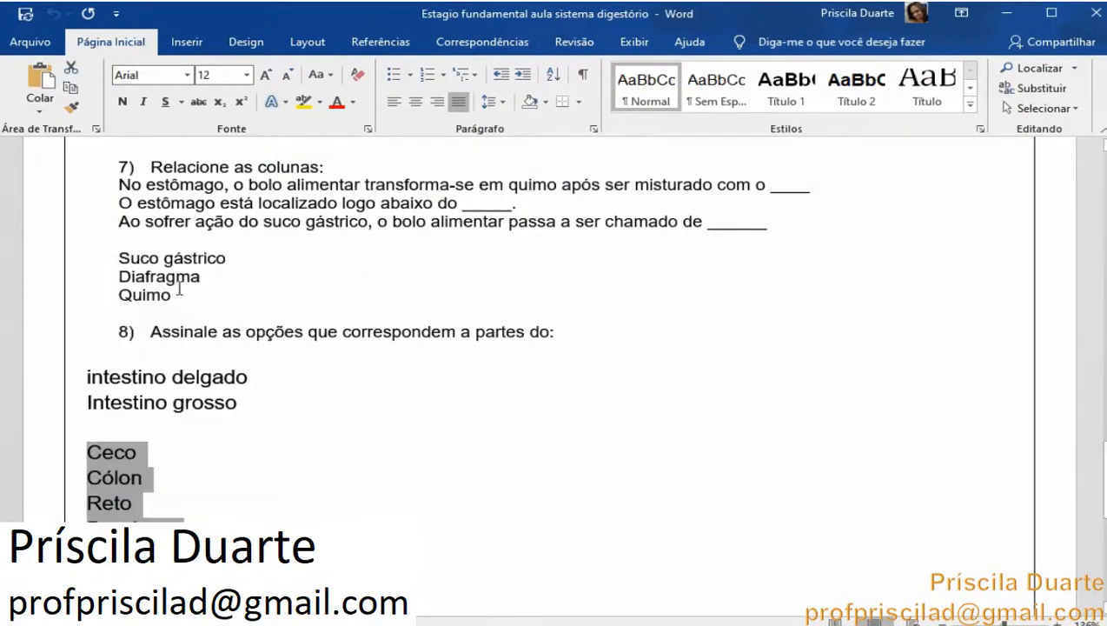
key(alt+Tab)
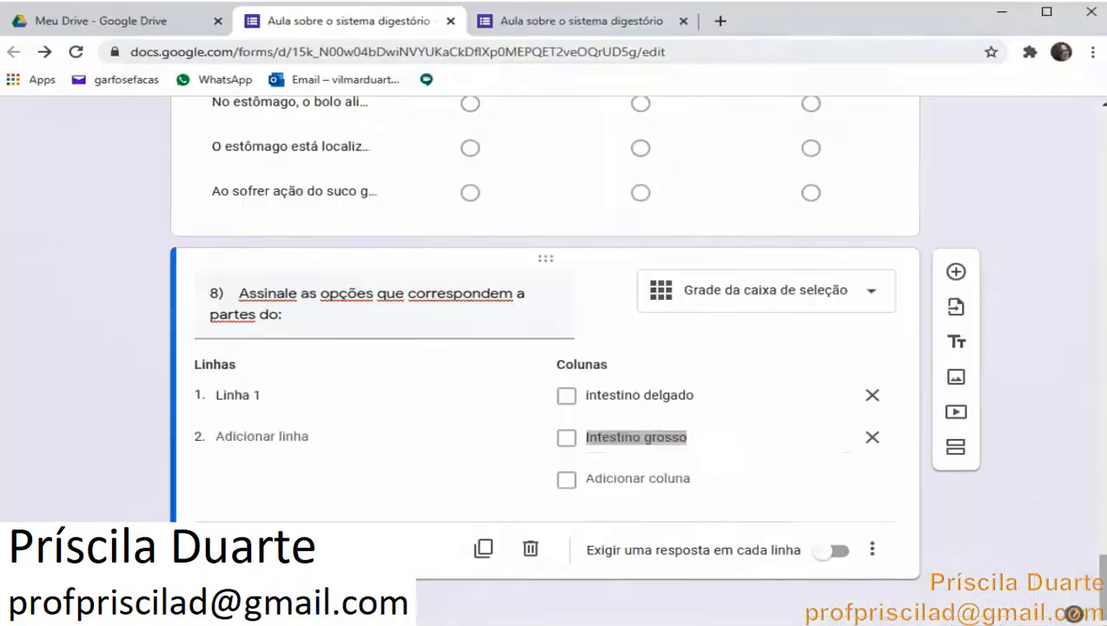
click(258, 393)
right_click(252, 395)
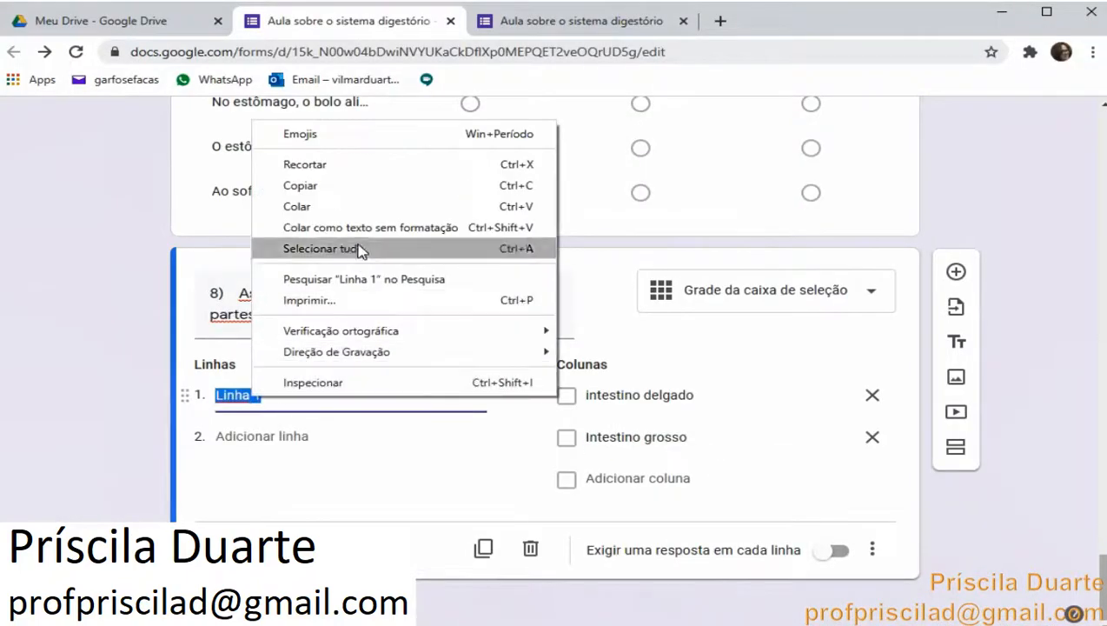
click(366, 209)
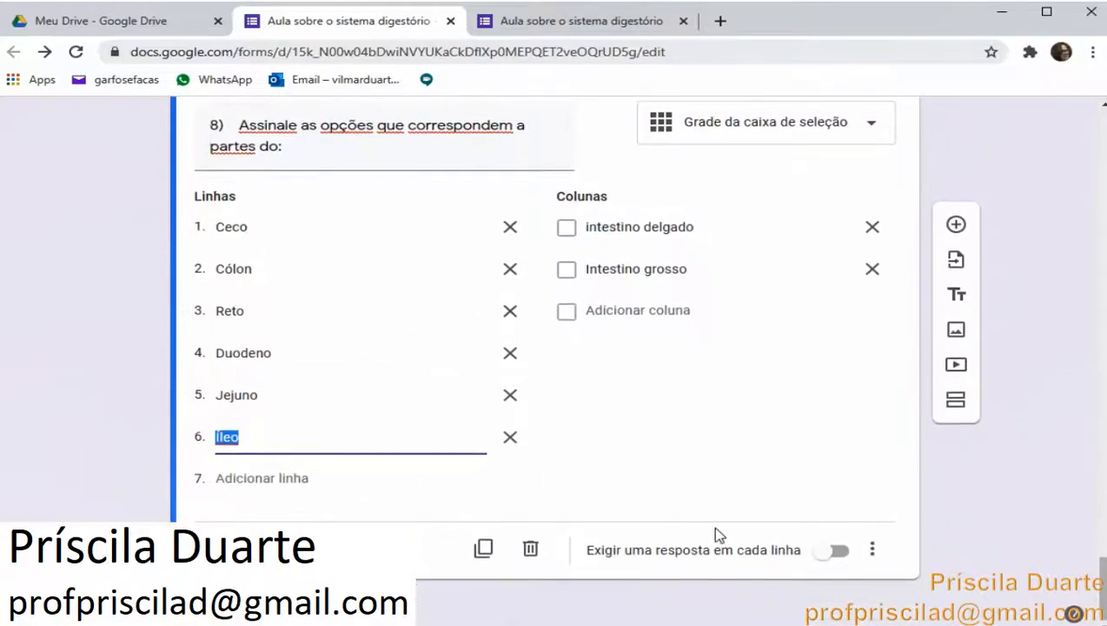
scroll(701, 512, up, 4)
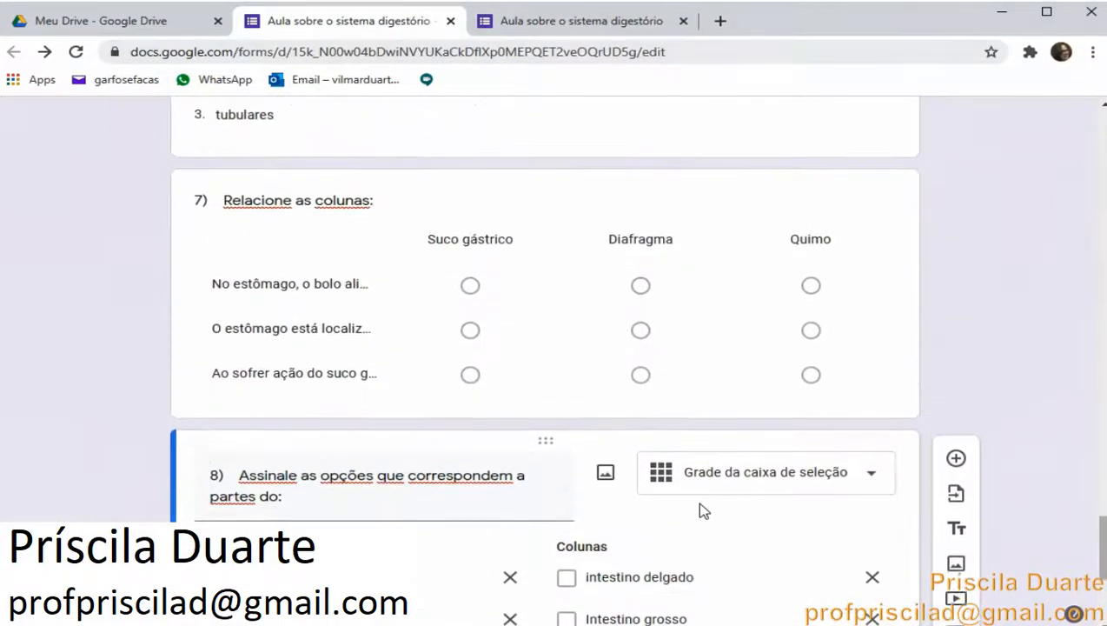
scroll(702, 511, down, 2)
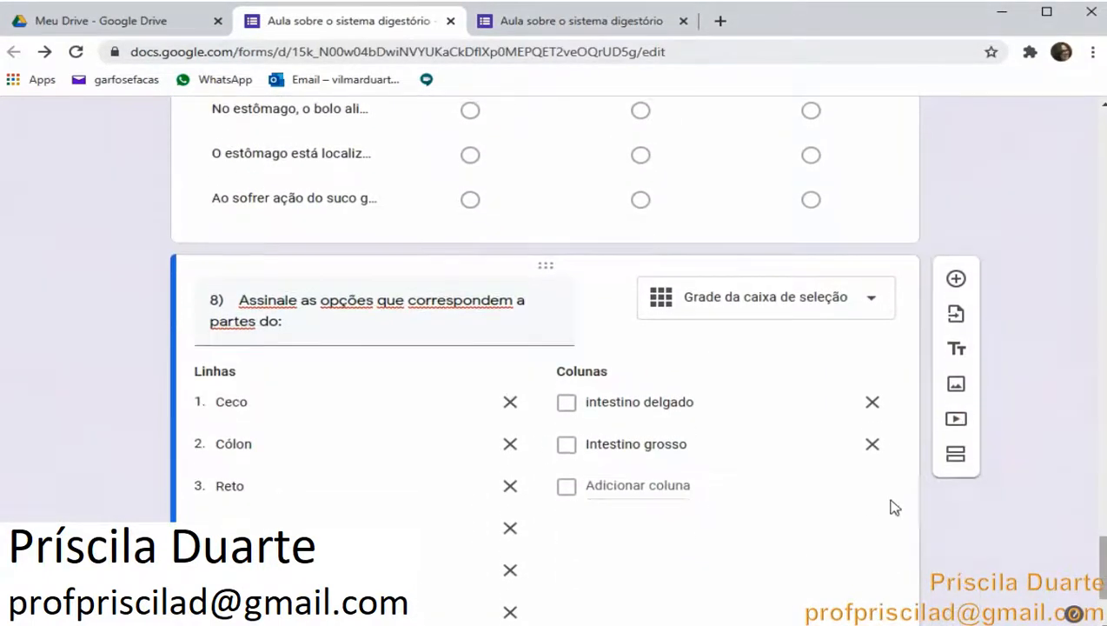
click(955, 279)
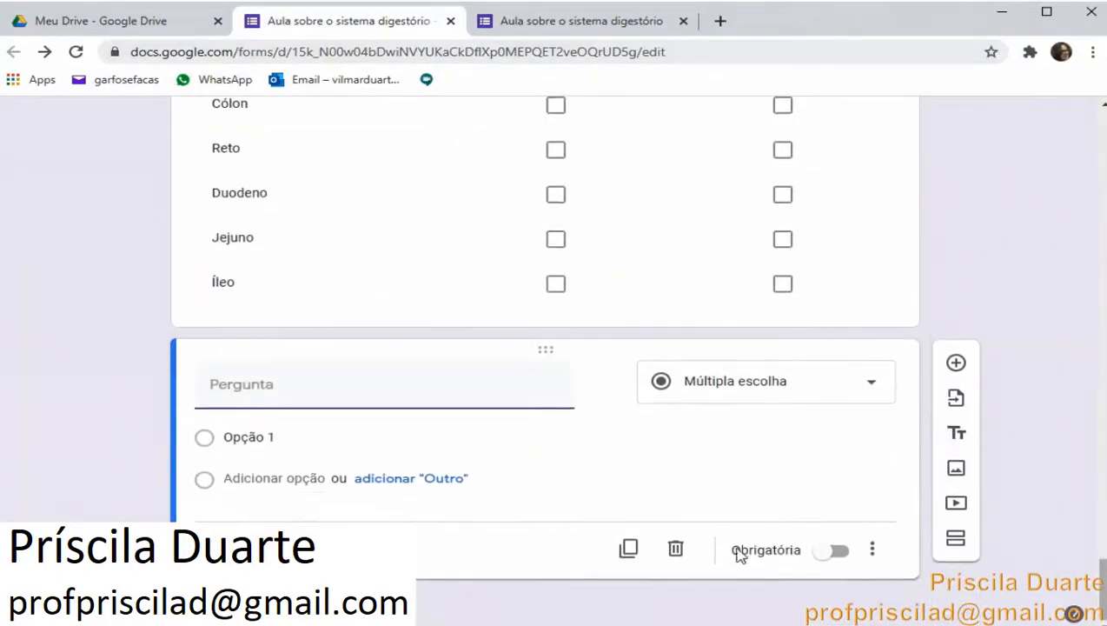
click(676, 551)
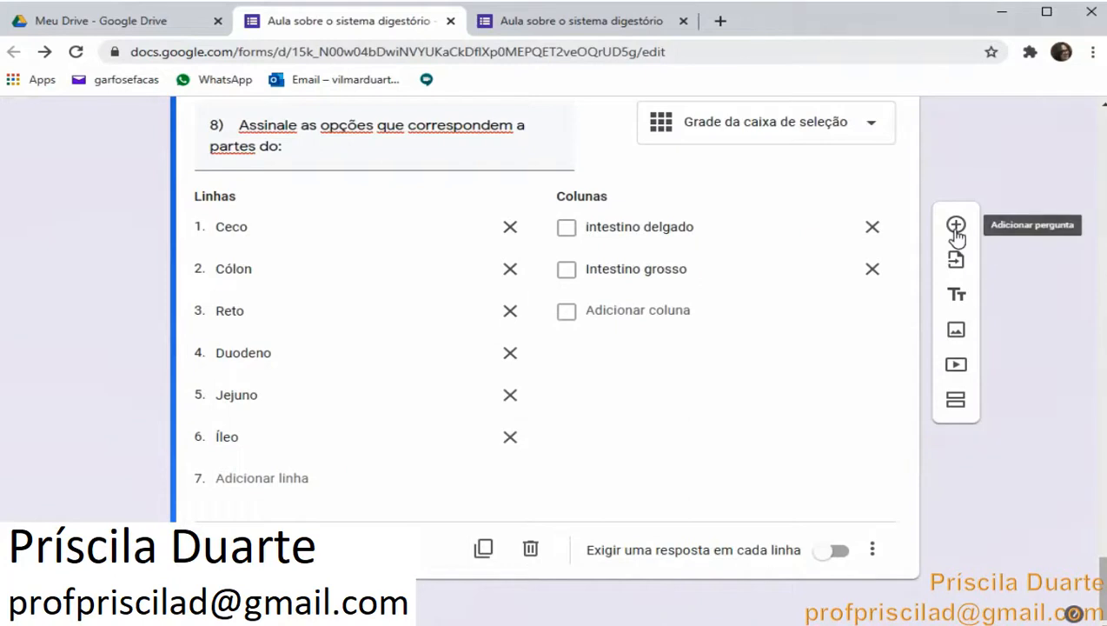
Open question 8's question-type list and review the available types
scroll(845, 392, up, 2)
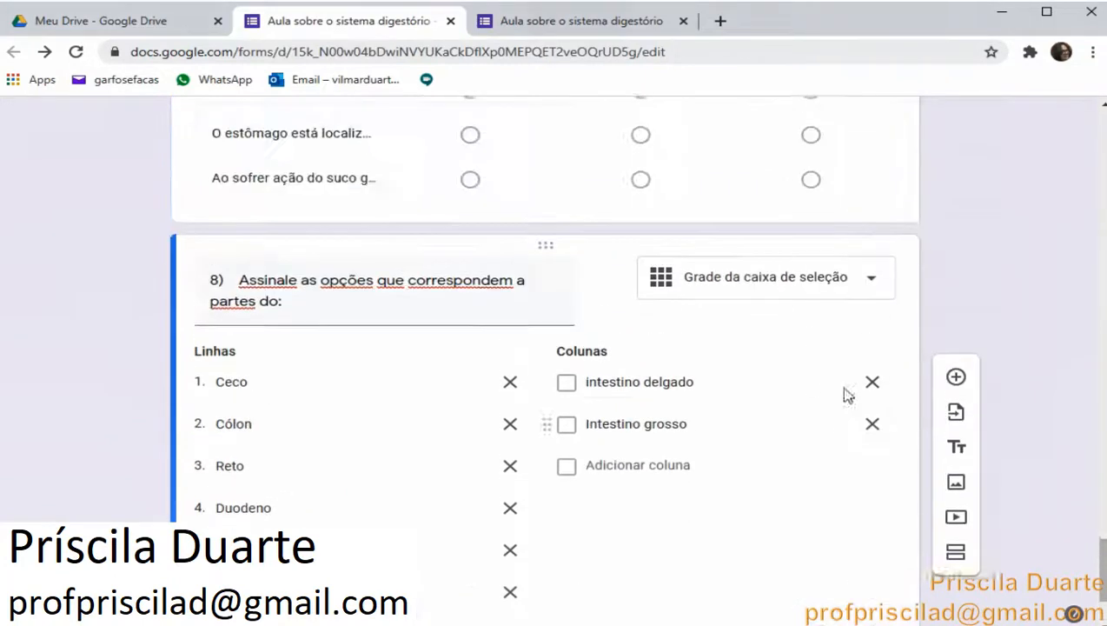
click(883, 305)
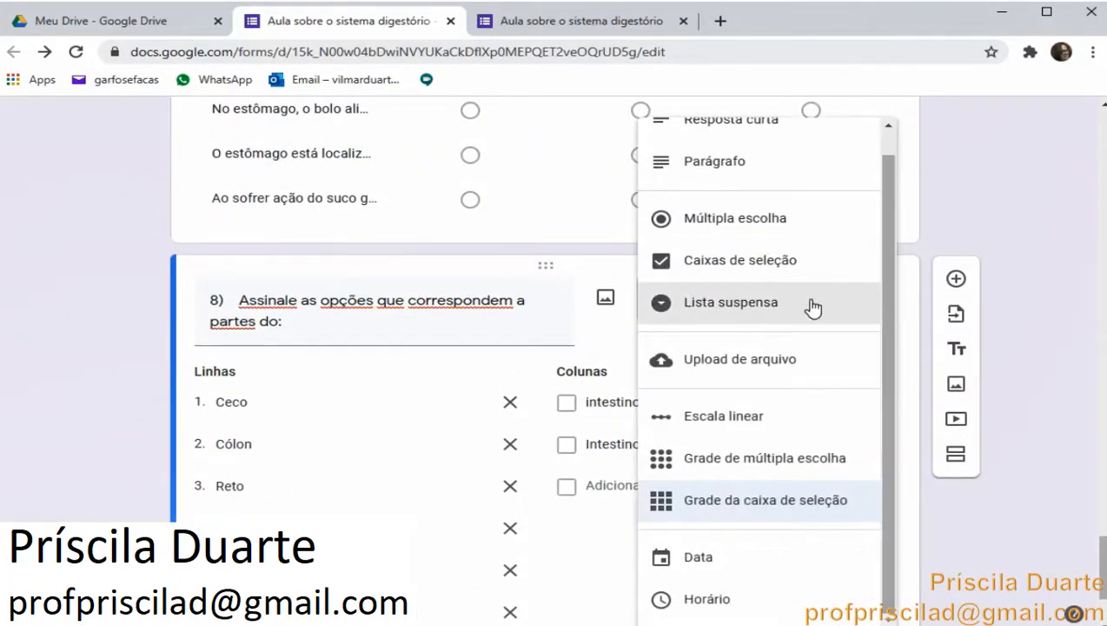
scroll(813, 306, up, 3)
scroll(813, 306, up, 2)
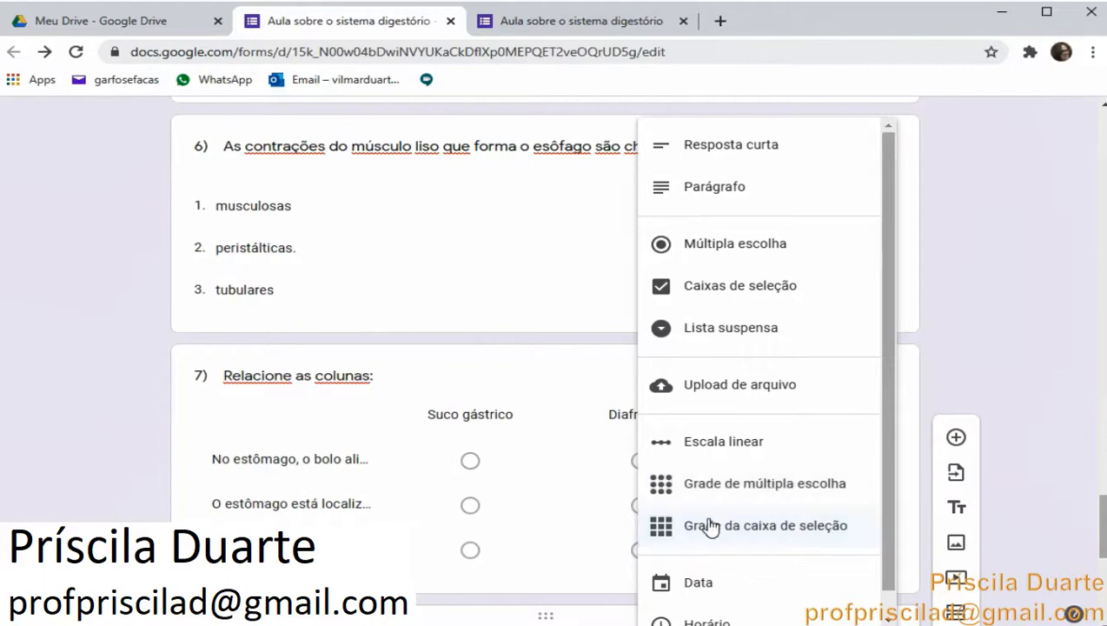
scroll(713, 525, down, 1)
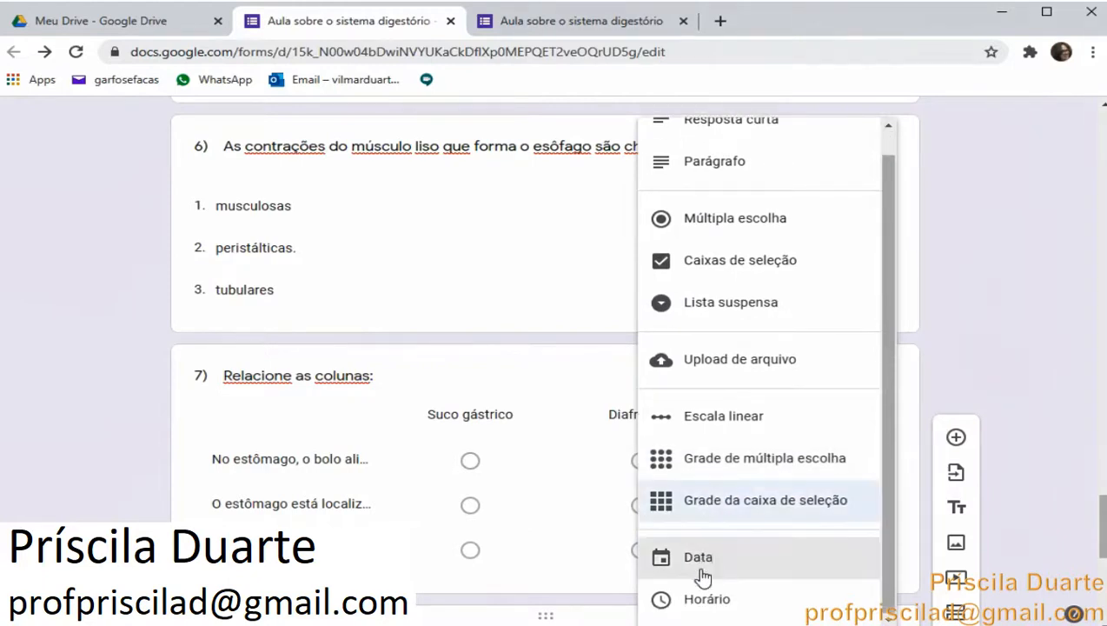
scroll(643, 531, up, 1)
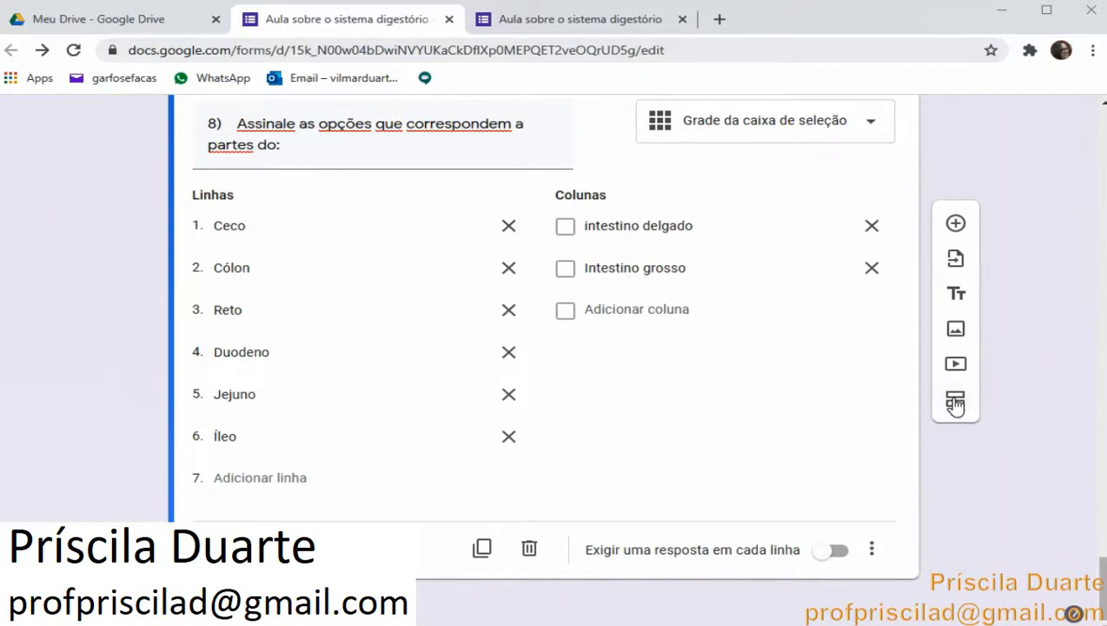
scroll(956, 406, up, 3)
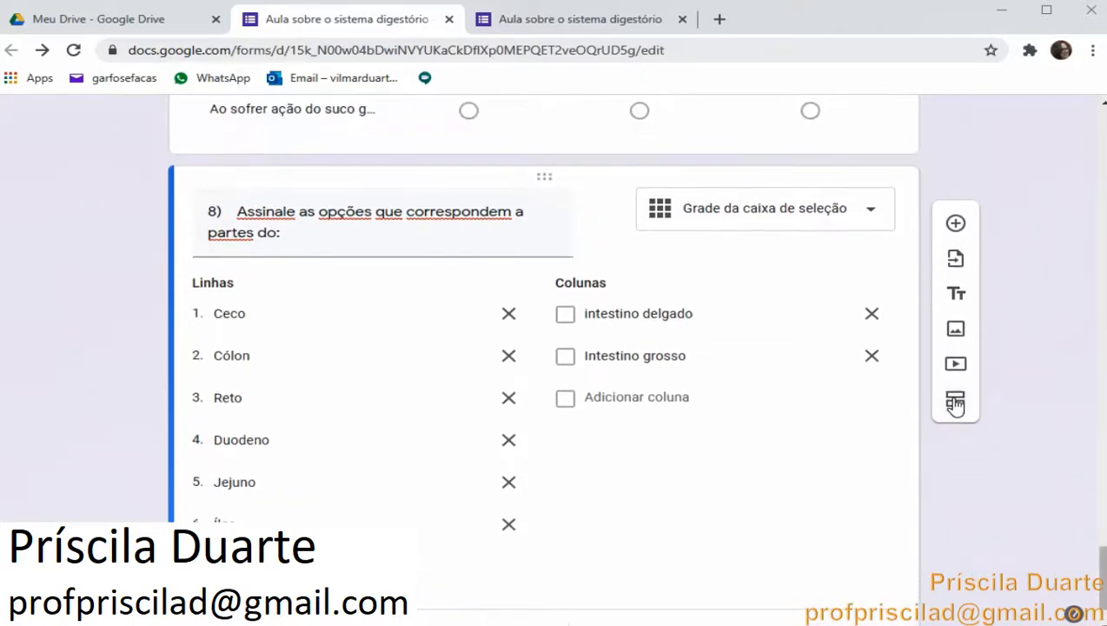
scroll(956, 406, down, 3)
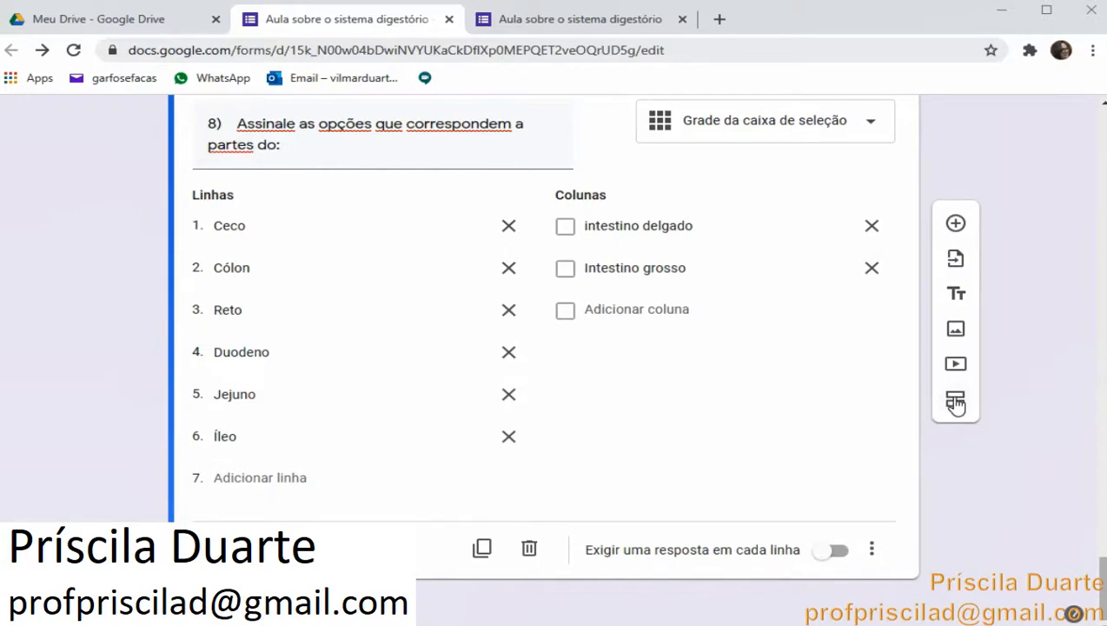
Add a new section after question 8 and title it Teste rápido
click(955, 403)
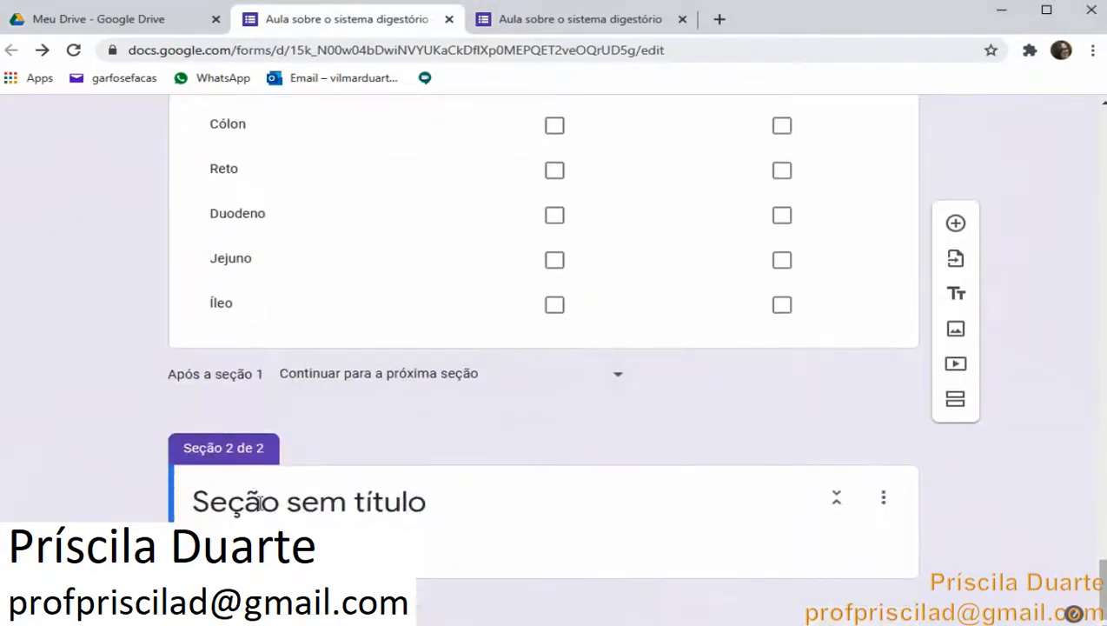
click(259, 502)
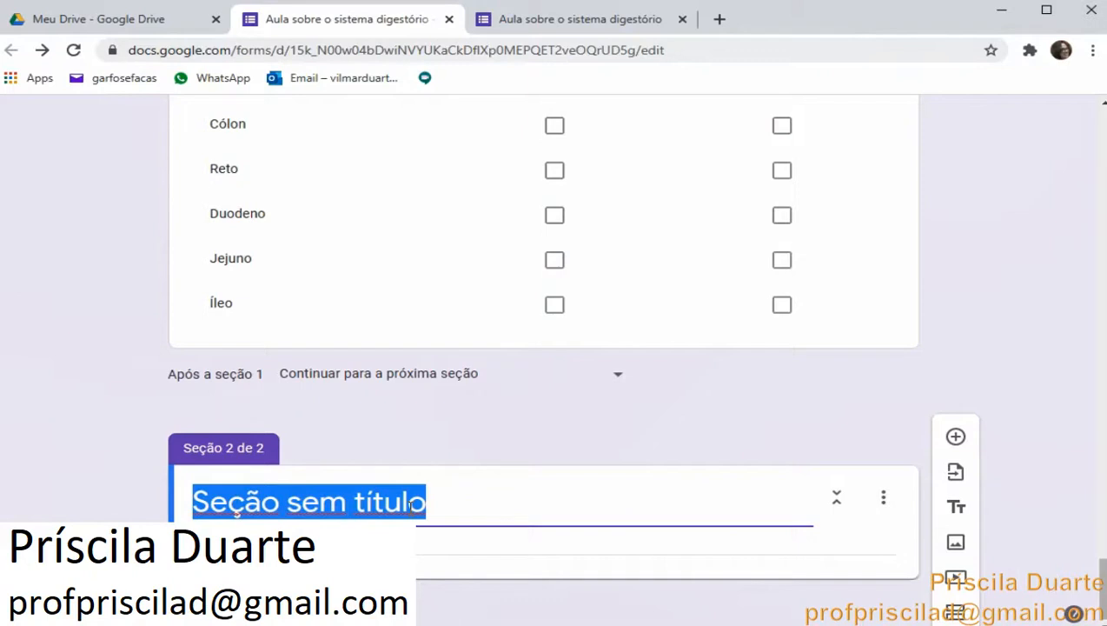
text(TEs)
key(BackSpace)
key(BackSpace)
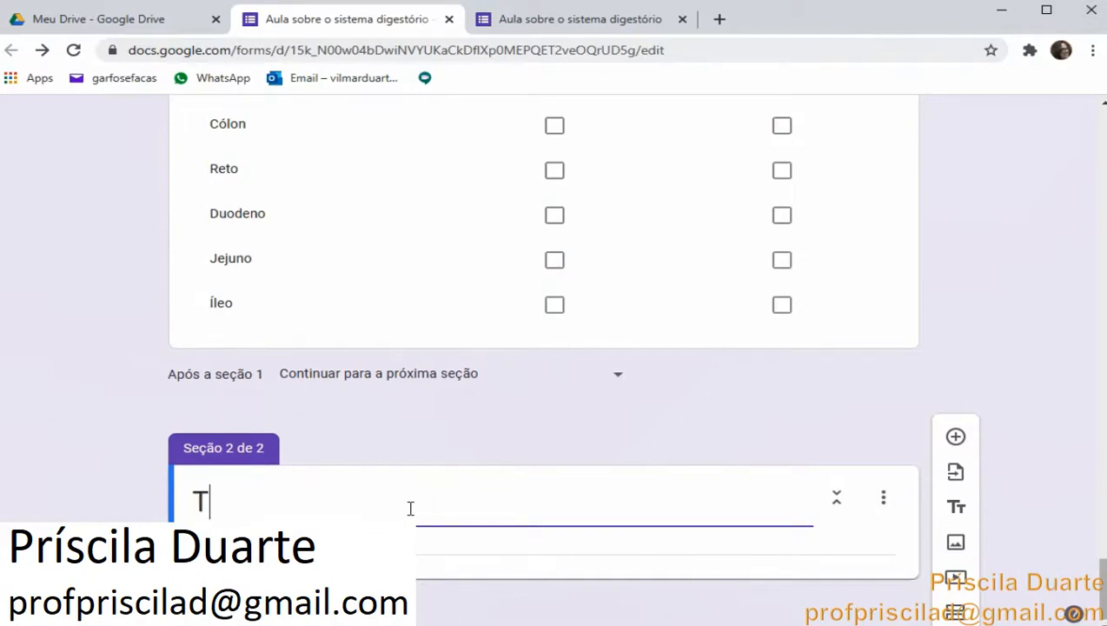
text(este r)
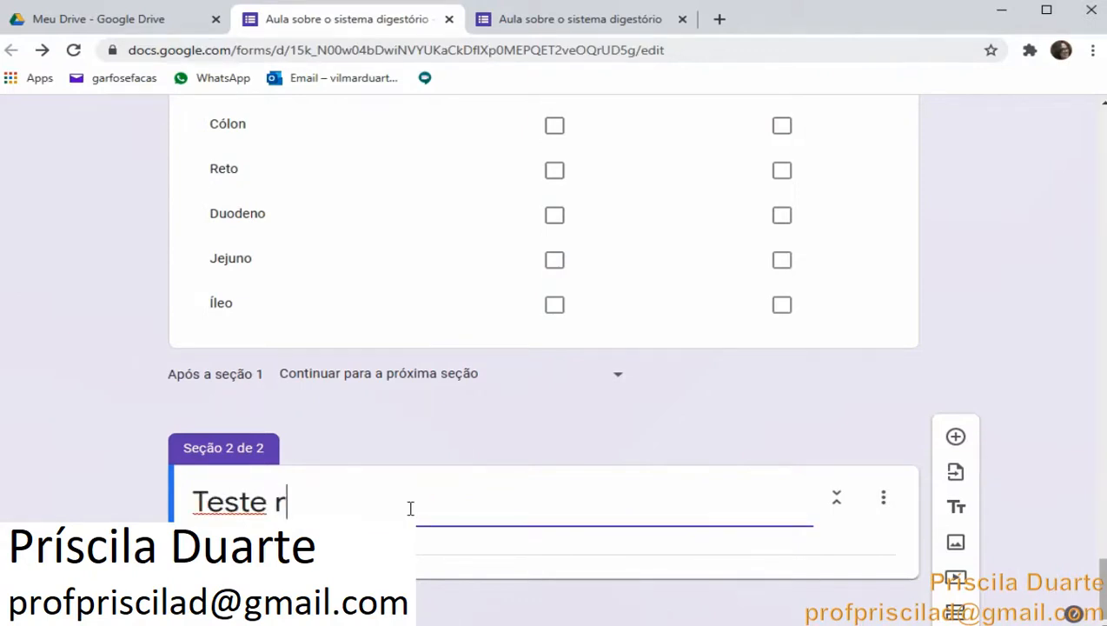
text(ápido)
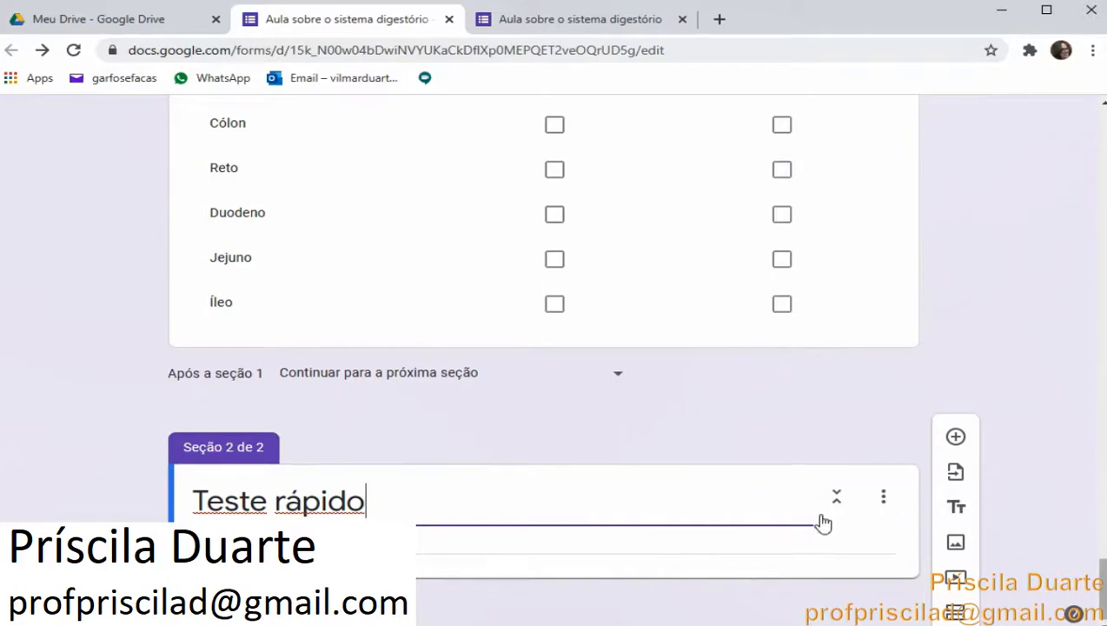
Add a paragraph question to the new section asking Quais sao as etapas do processo digestorio?
click(955, 438)
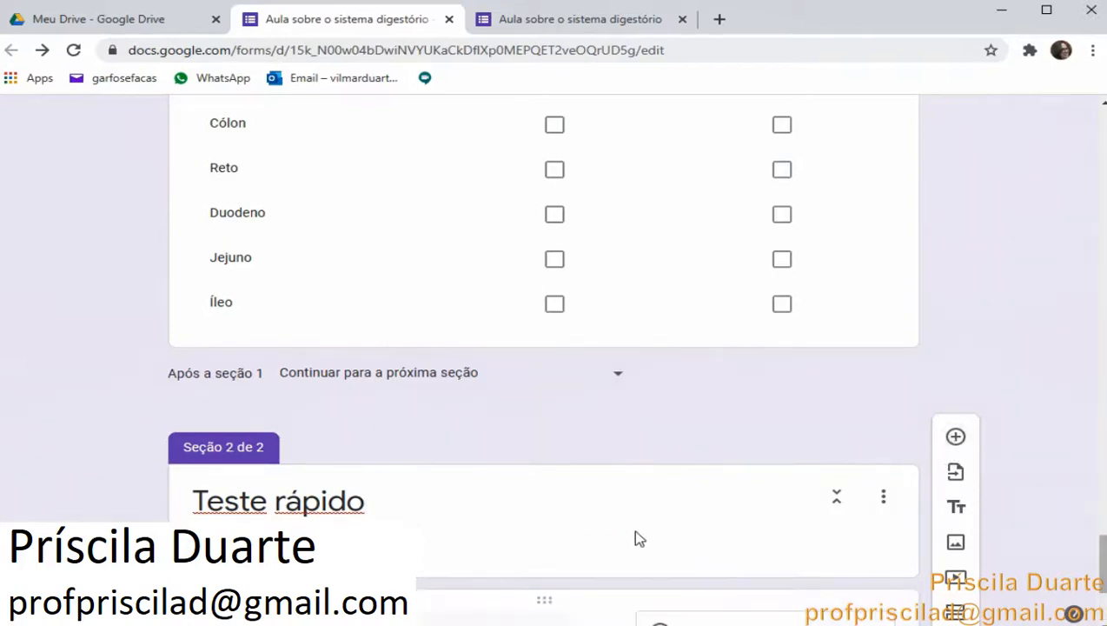
text(Qu)
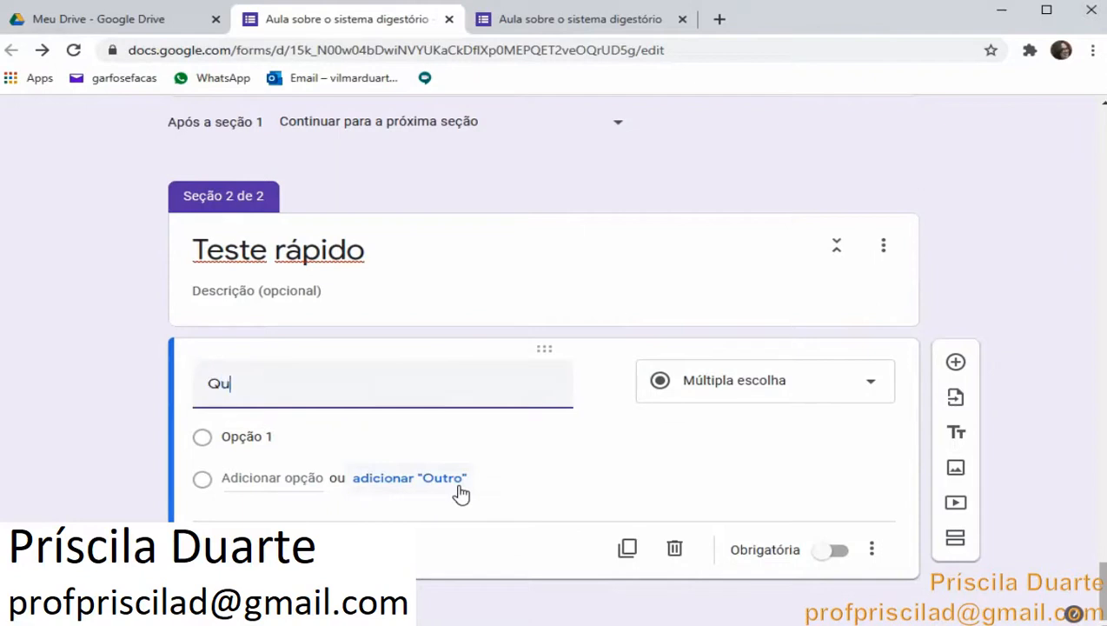
text(ais sao a)
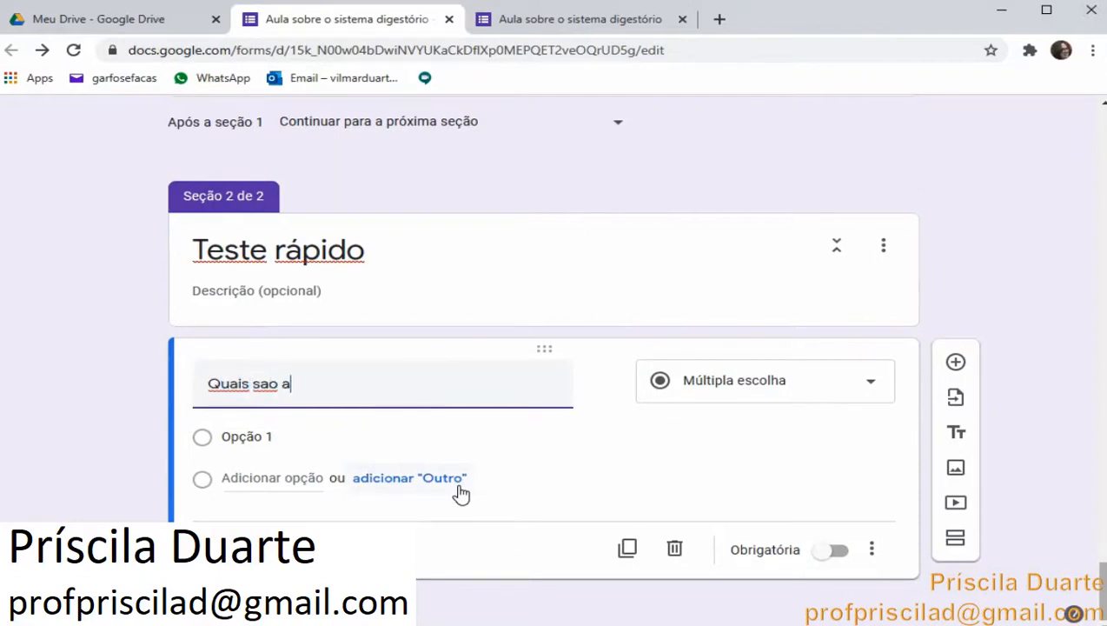
text(s etapas do proc)
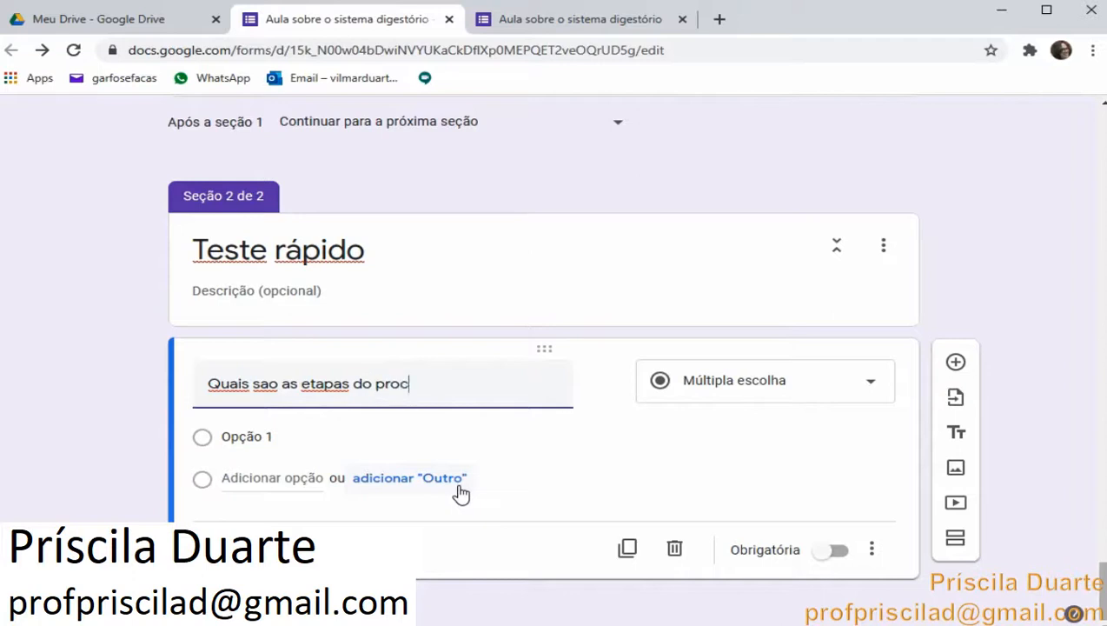
text(esso digestorio?)
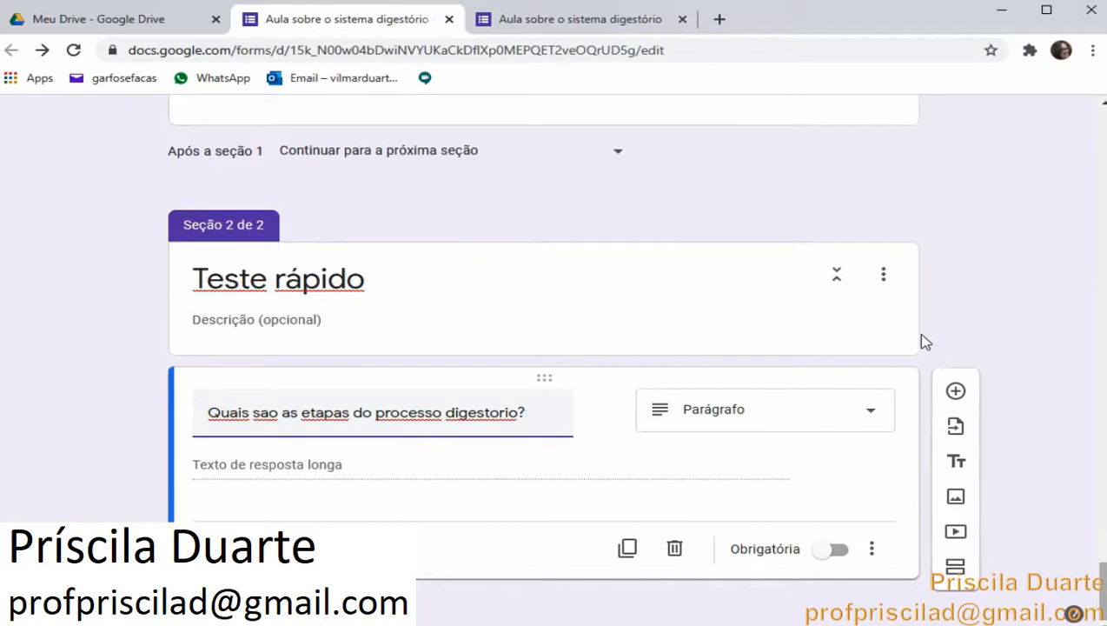
click(955, 328)
scroll(901, 322, up, 4)
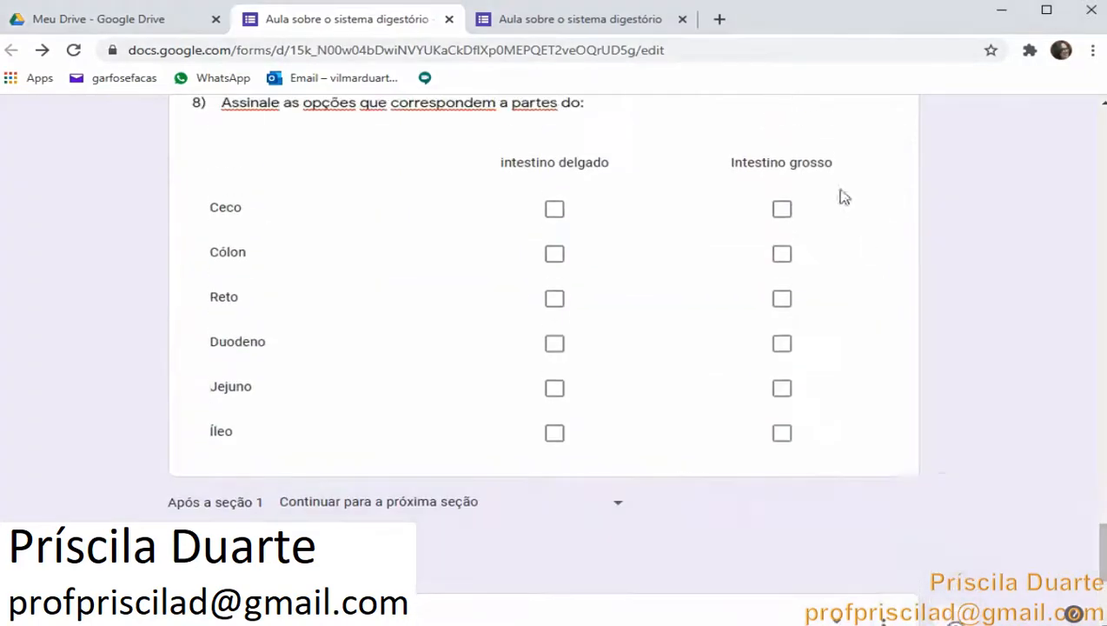
Review the earlier questions in the form preview, then close the preview tab
click(580, 19)
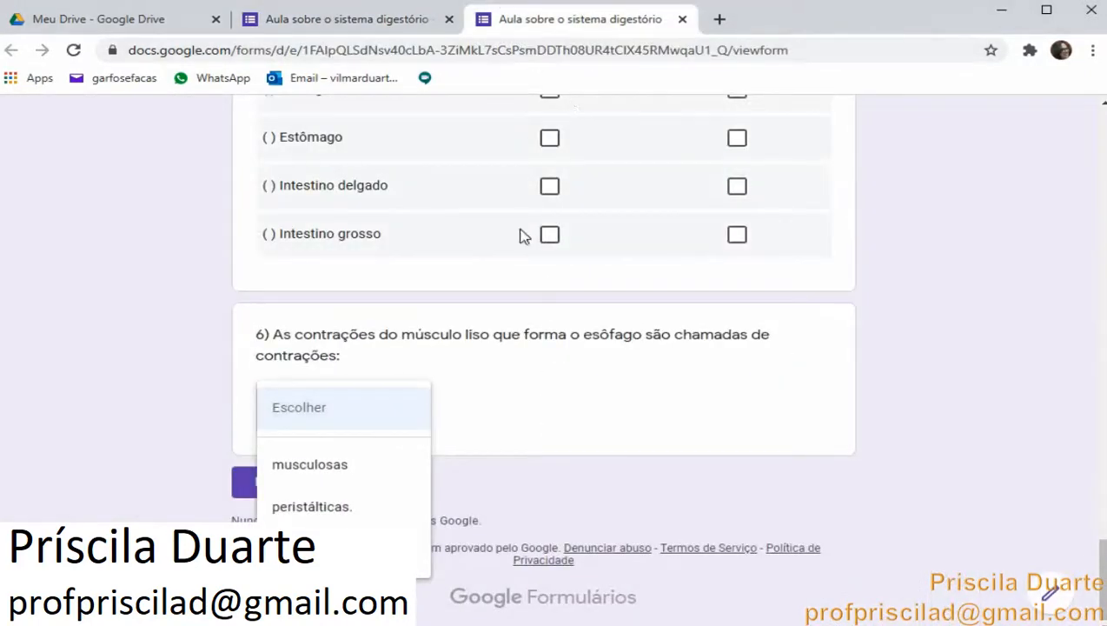
click(834, 482)
scroll(869, 408, up, 10)
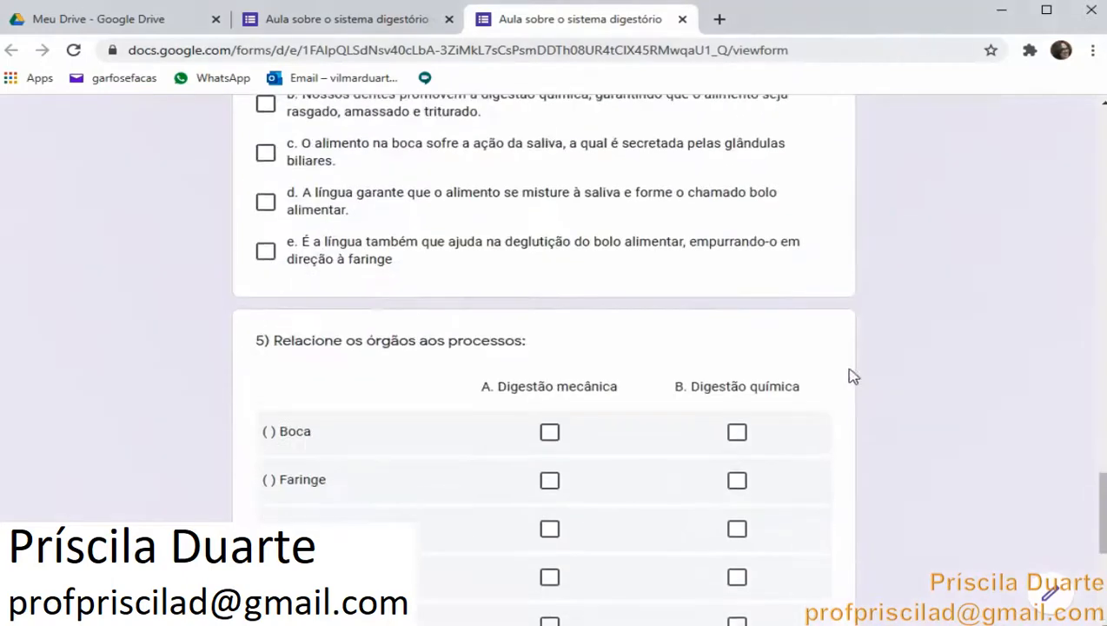
scroll(851, 377, down, 10)
scroll(851, 378, up, 5)
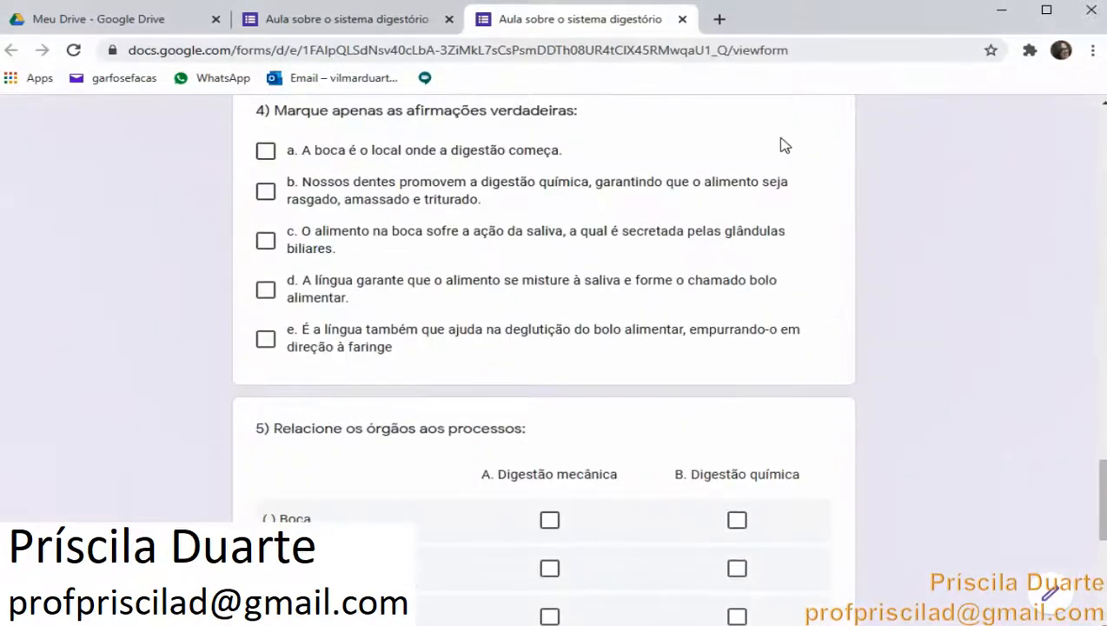
click(682, 19)
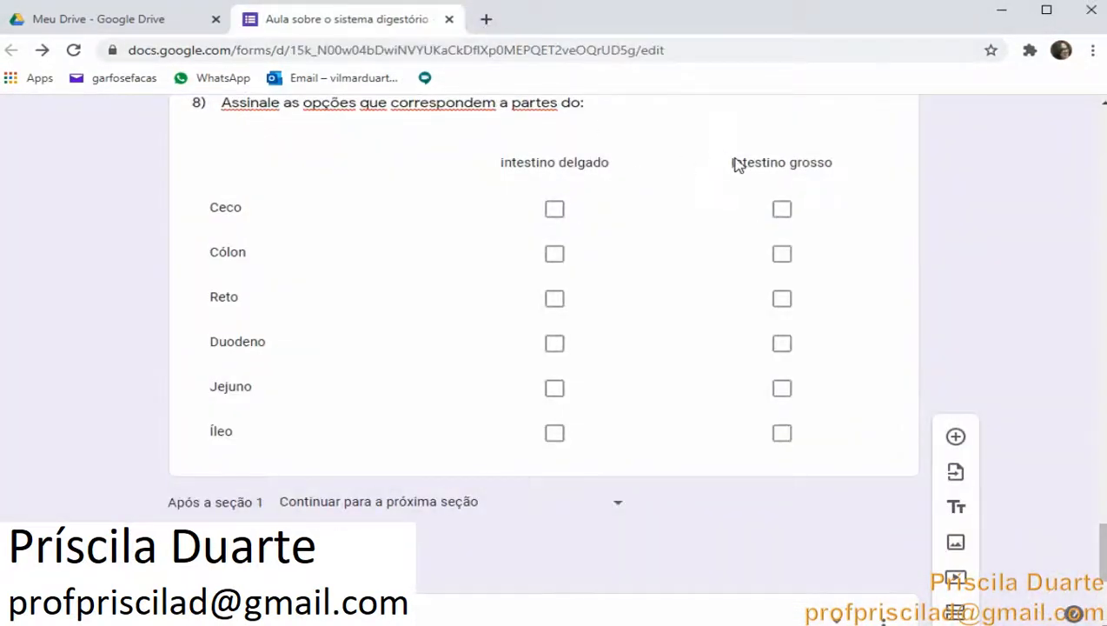
Preview the form and try to advance to the next section without filling anything in
scroll(735, 162, up, 15)
scroll(734, 164, up, 15)
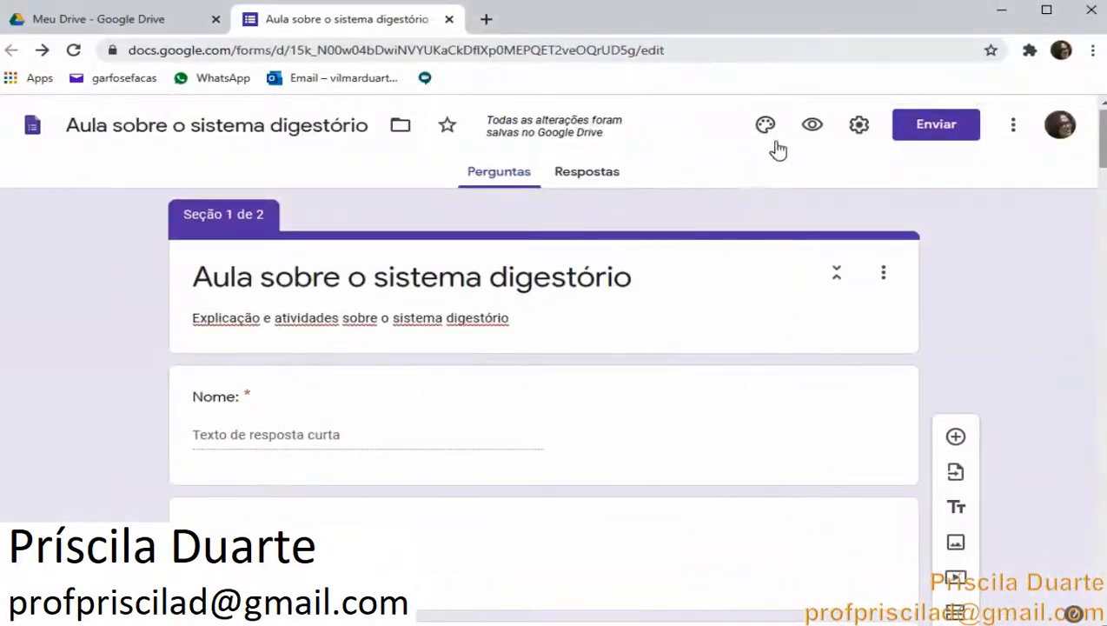
click(812, 127)
scroll(695, 169, down, 20)
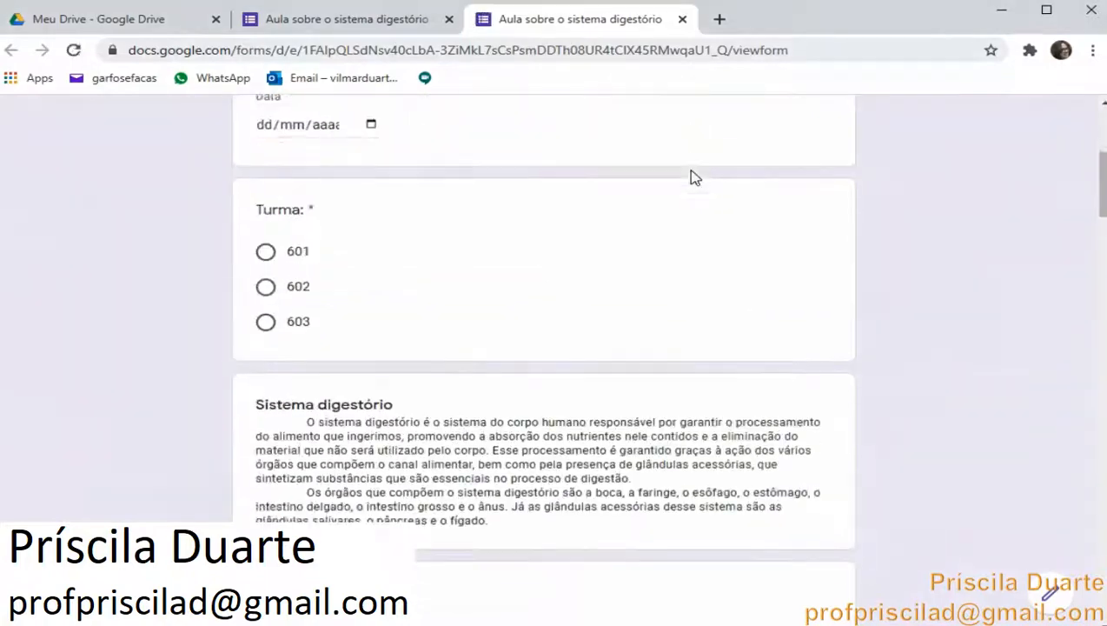
scroll(694, 179, down, 20)
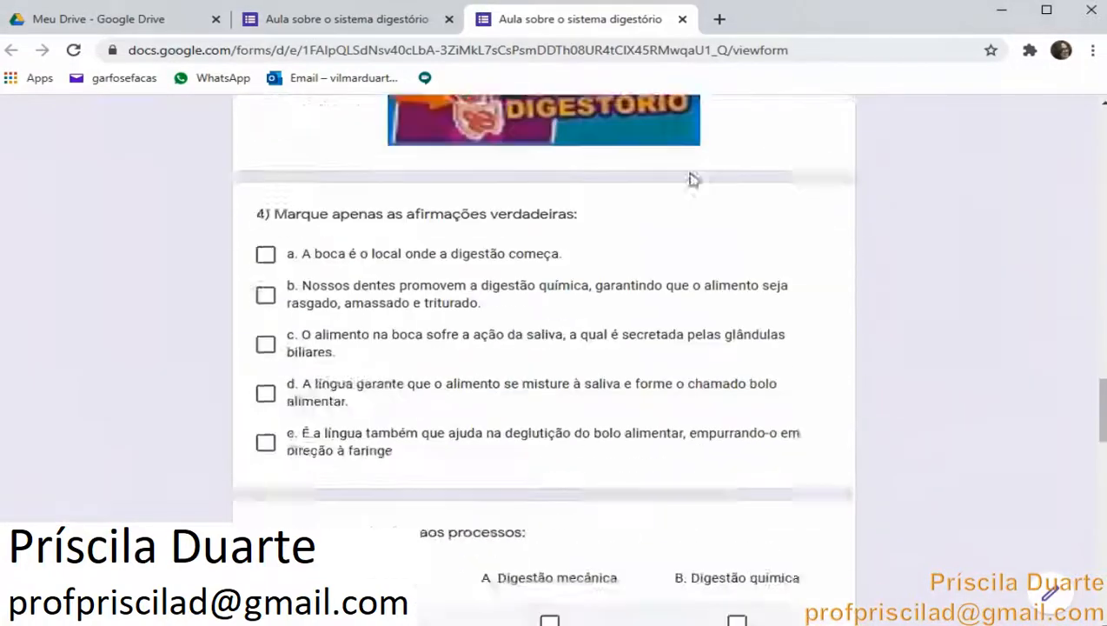
scroll(693, 180, down, 5)
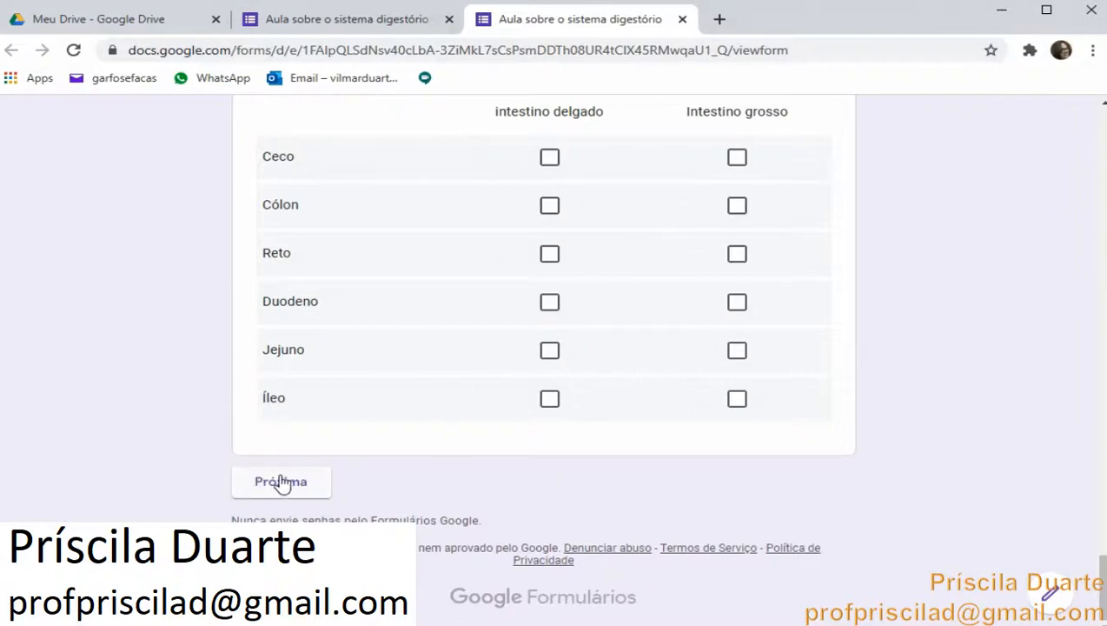
click(281, 483)
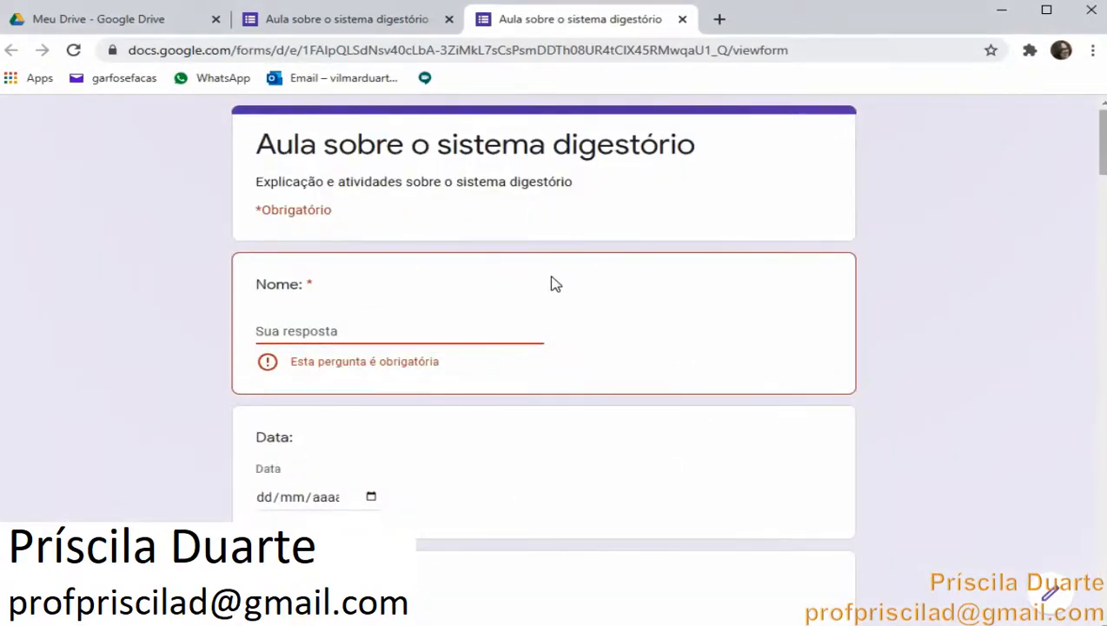
In the preview, enter ma as the name, choose class 602 and advance to the next section
scroll(554, 282, down, 2)
scroll(554, 281, up, 1)
scroll(385, 265, up, 1)
text(maria)
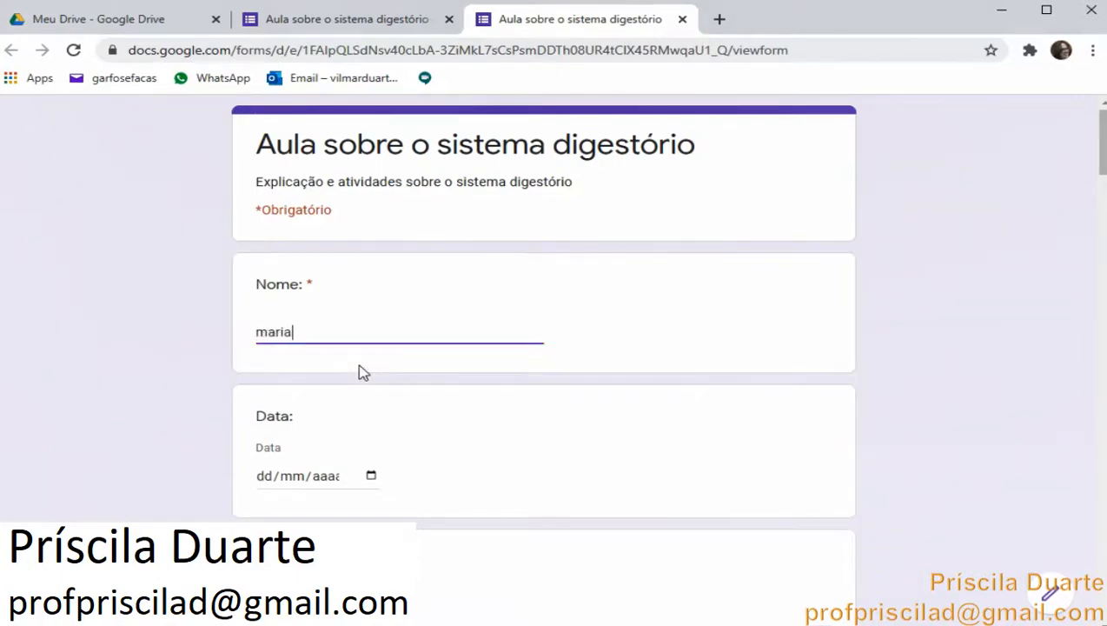
scroll(363, 372, down, 3)
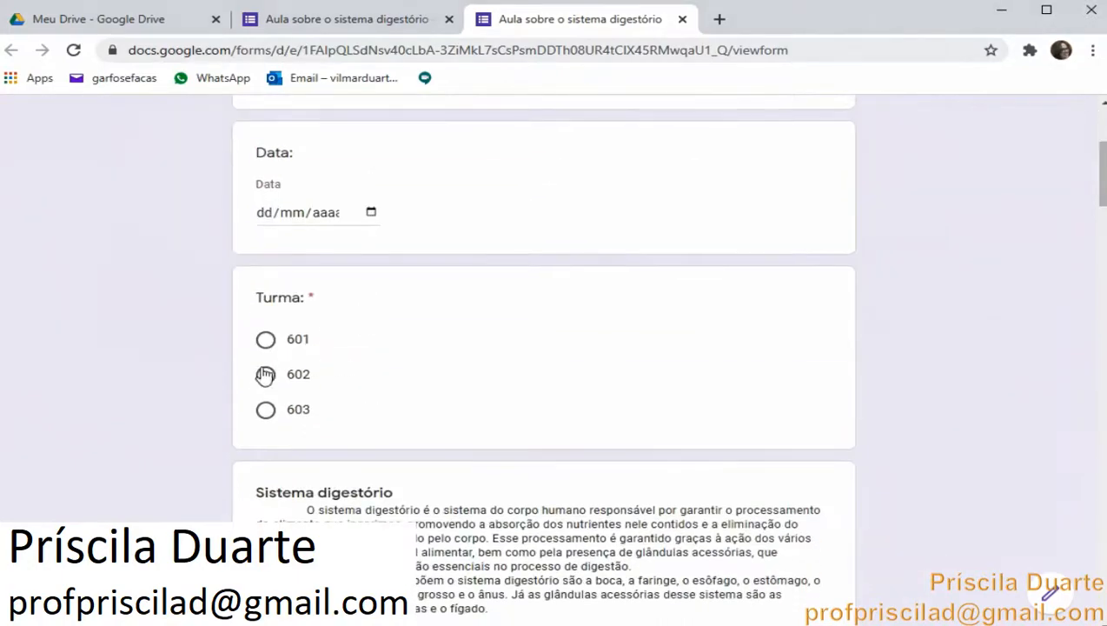
click(265, 374)
scroll(374, 393, down, 1)
scroll(483, 402, down, 20)
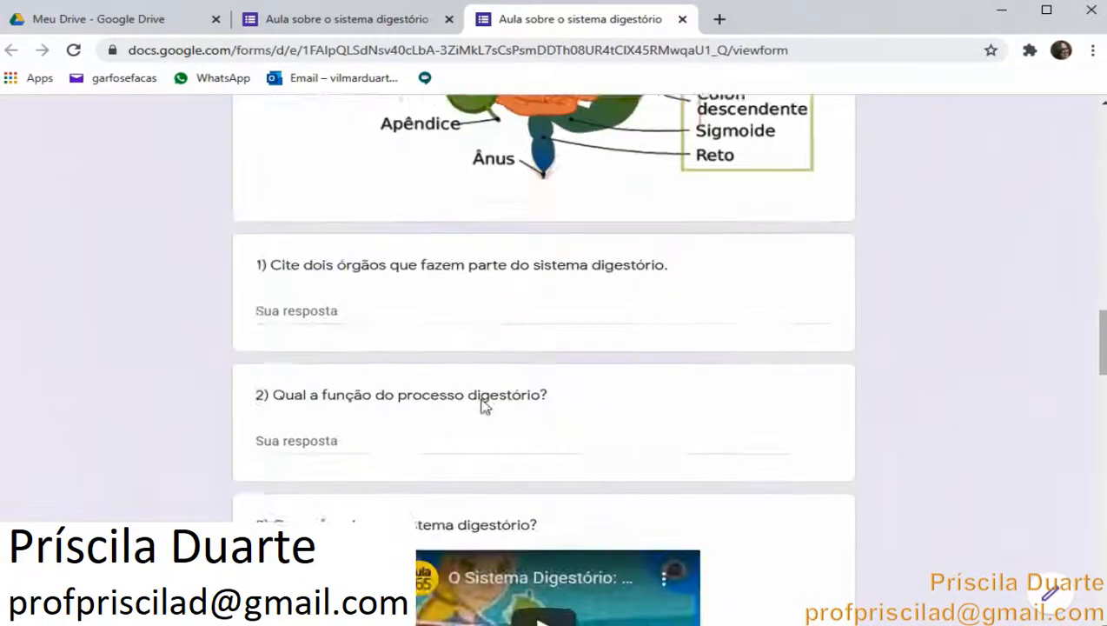
scroll(481, 400, down, 10)
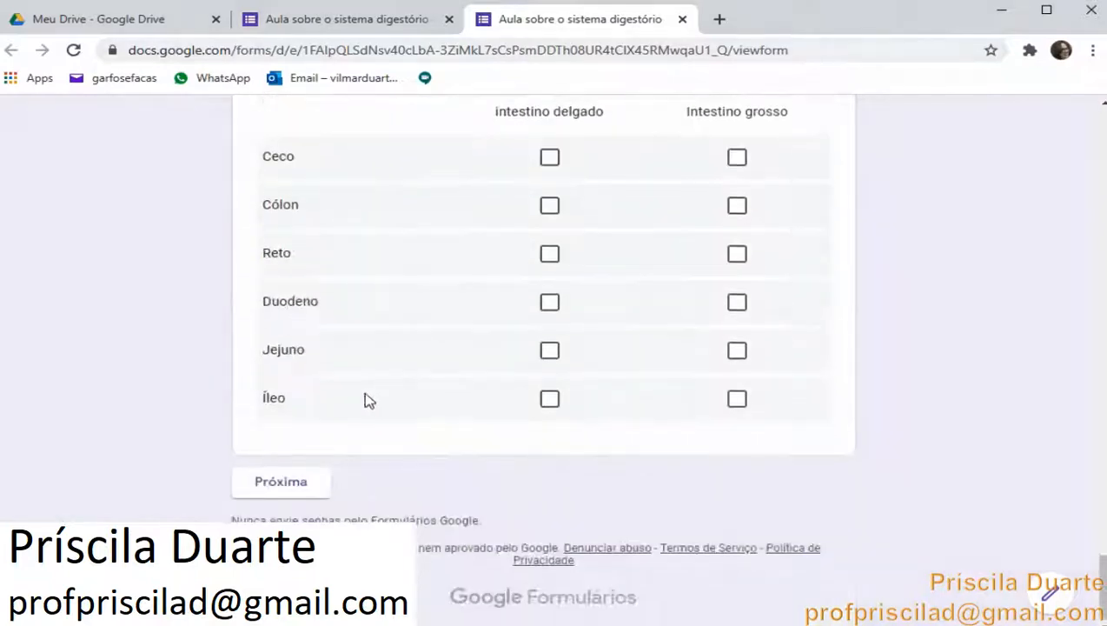
click(292, 485)
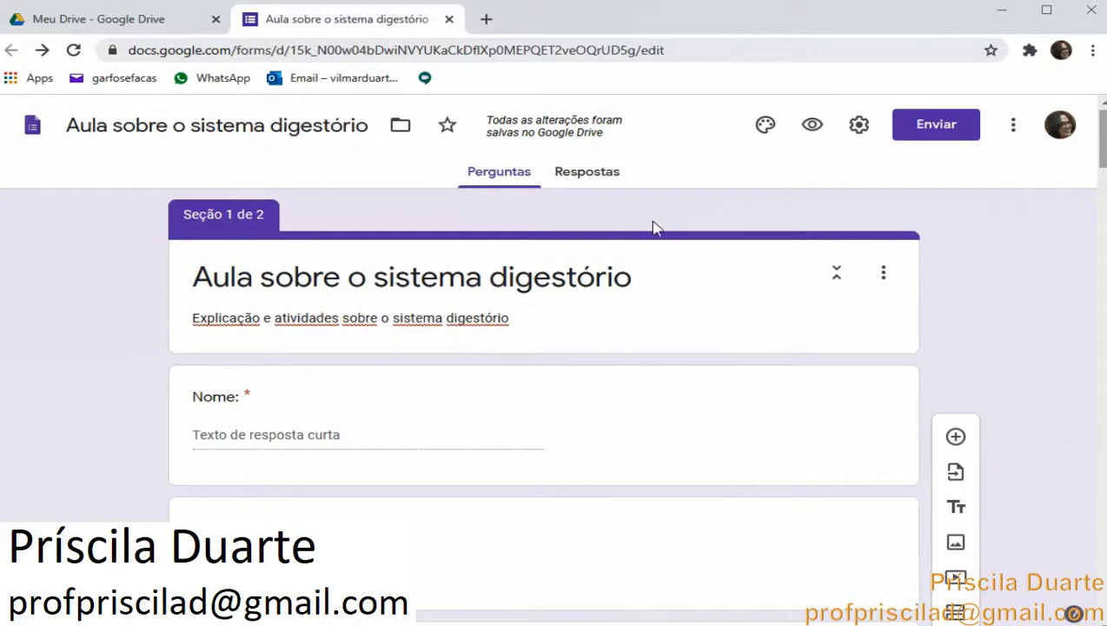
Open the send dialog and examine the link and embed HTML sharing options
scroll(611, 300, down, 3)
scroll(611, 300, down, 4)
scroll(609, 301, up, 10)
click(956, 130)
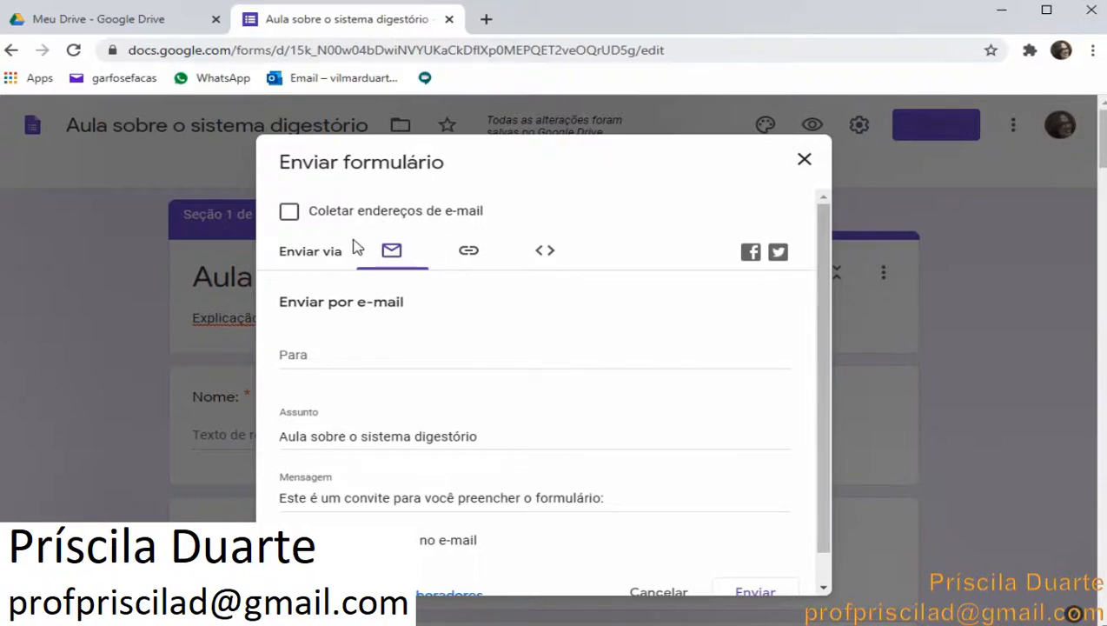
click(469, 253)
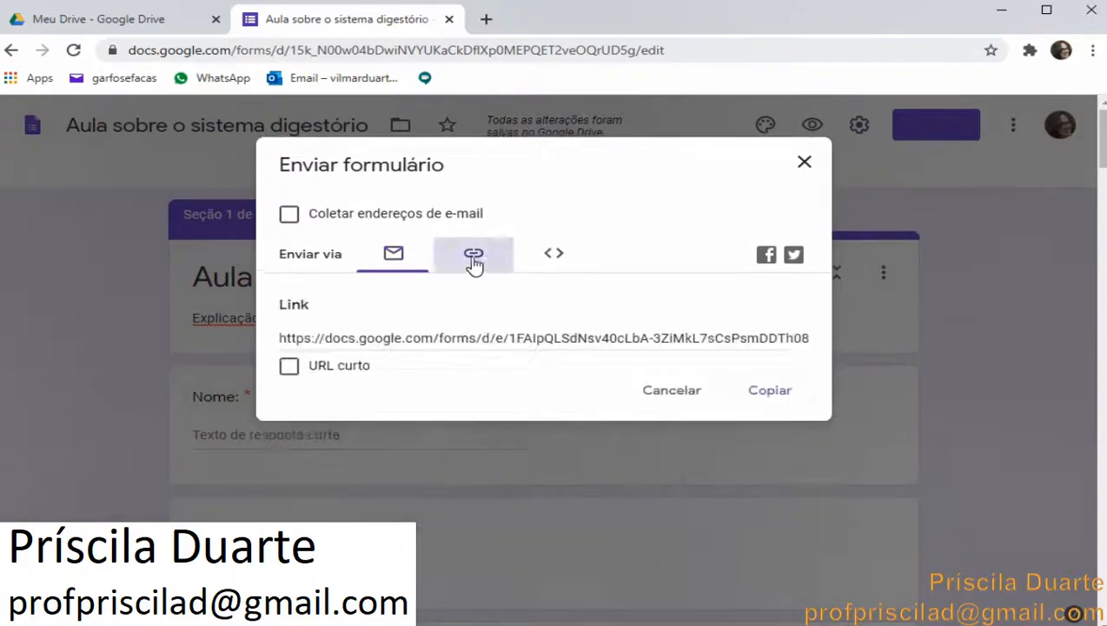
click(554, 259)
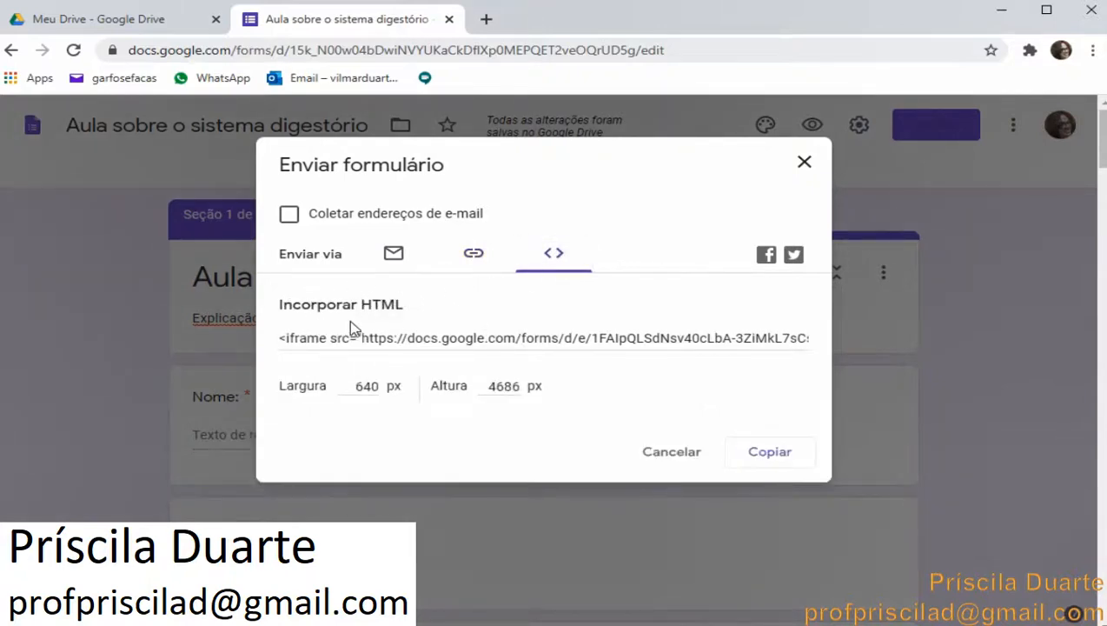
Copy the form's link with the shortened URL option enabled
click(475, 257)
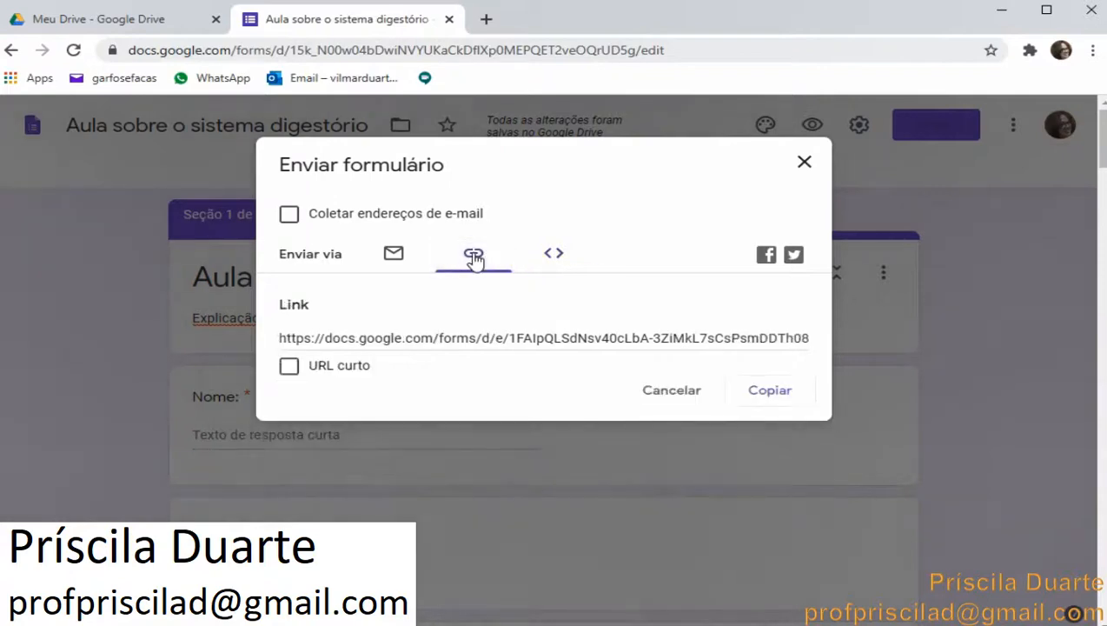
click(297, 372)
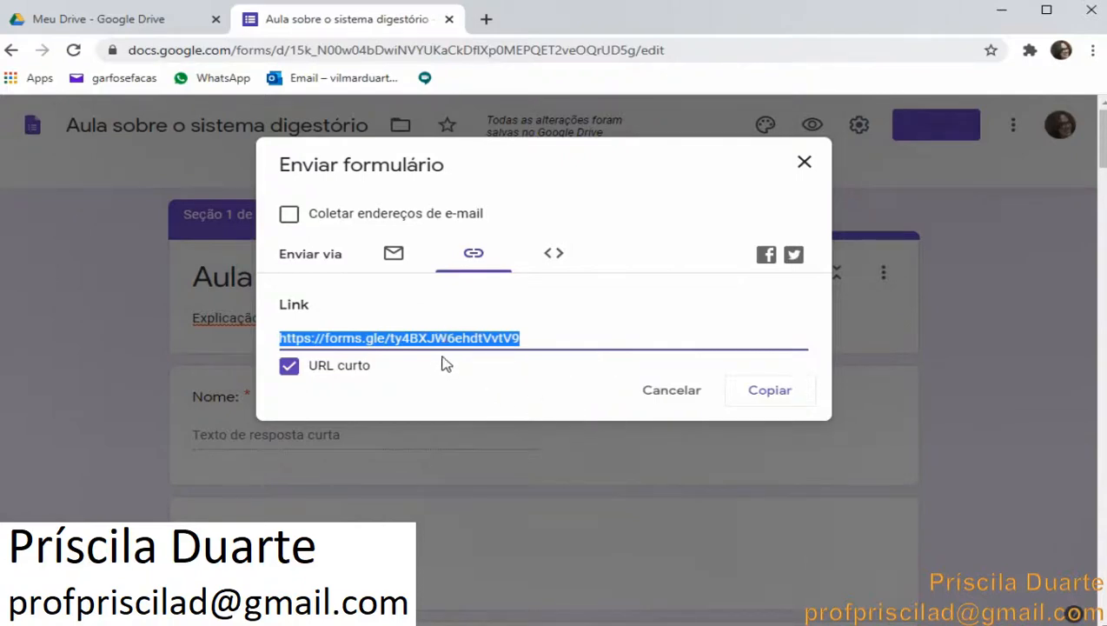
click(766, 400)
Switch to WhatsApp Web and send the copied form link in the Eu comigo chat
click(223, 80)
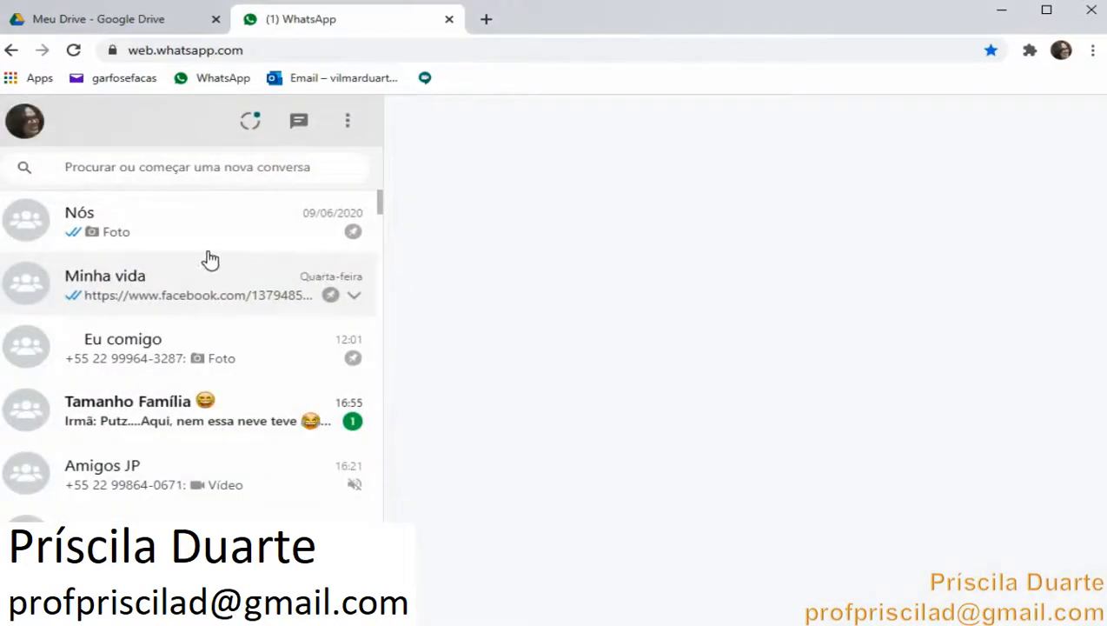
click(209, 352)
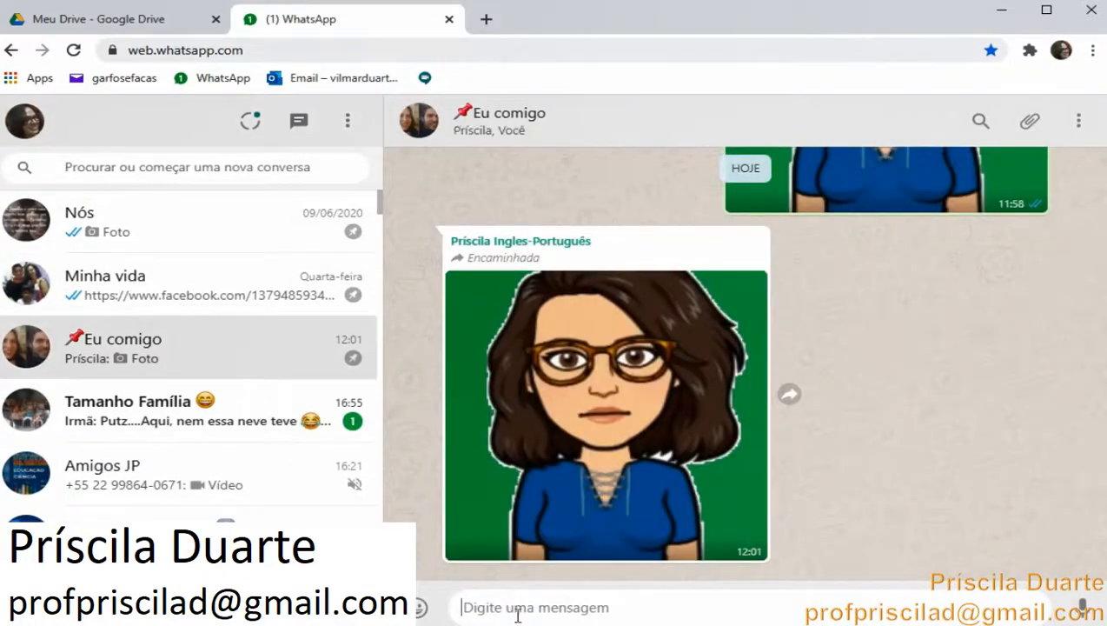
right_click(515, 613)
click(593, 494)
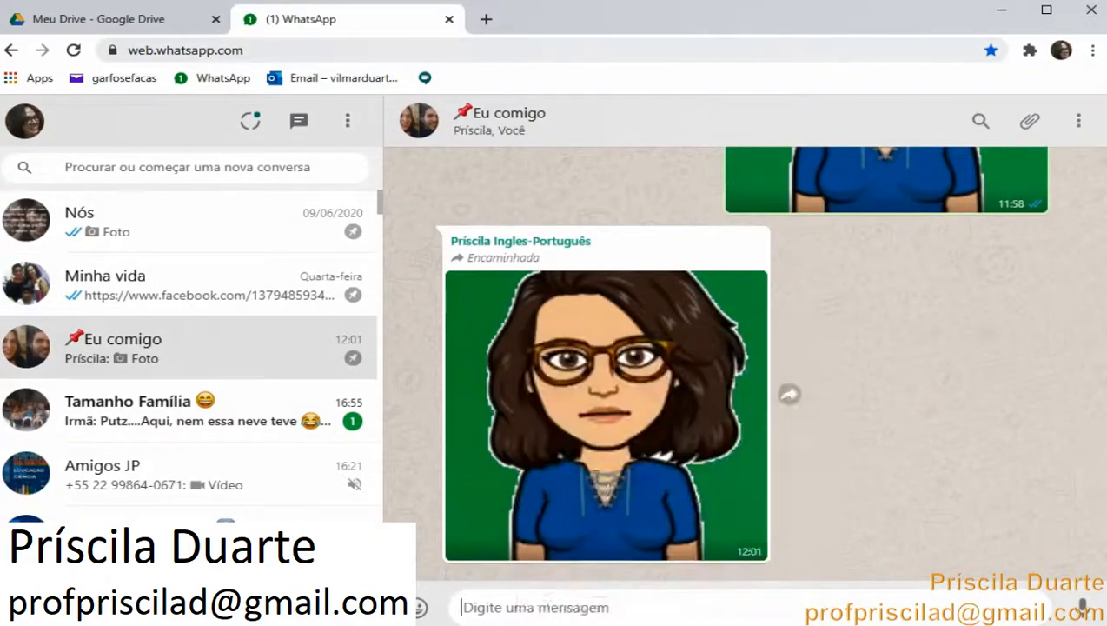
click(1078, 608)
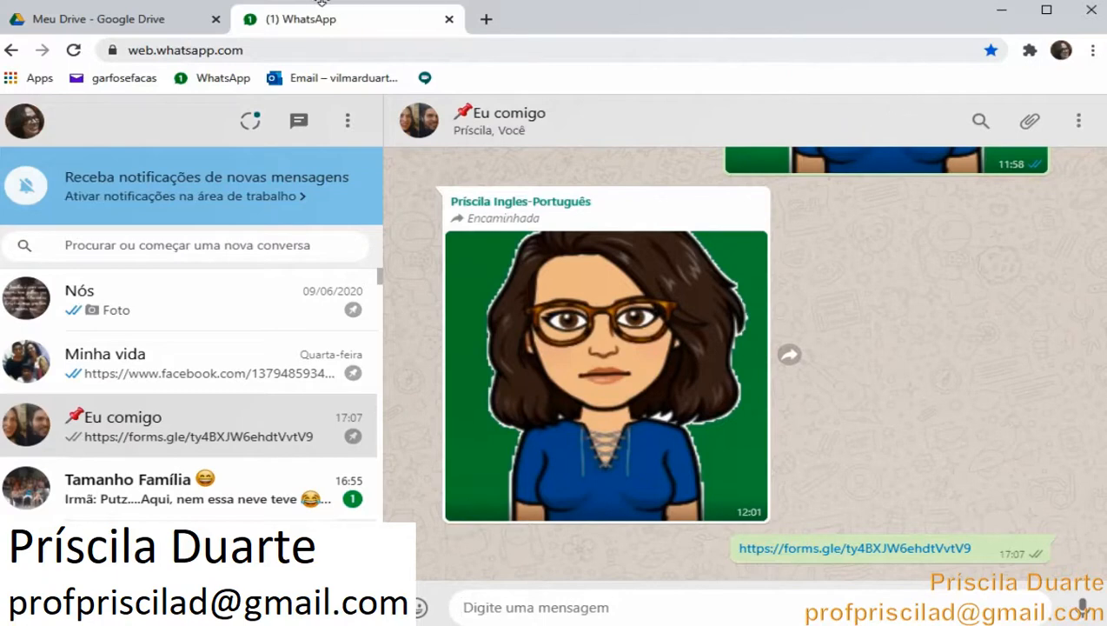
Reopen the Aula sobre o sistema digestório form from Google Drive
click(165, 18)
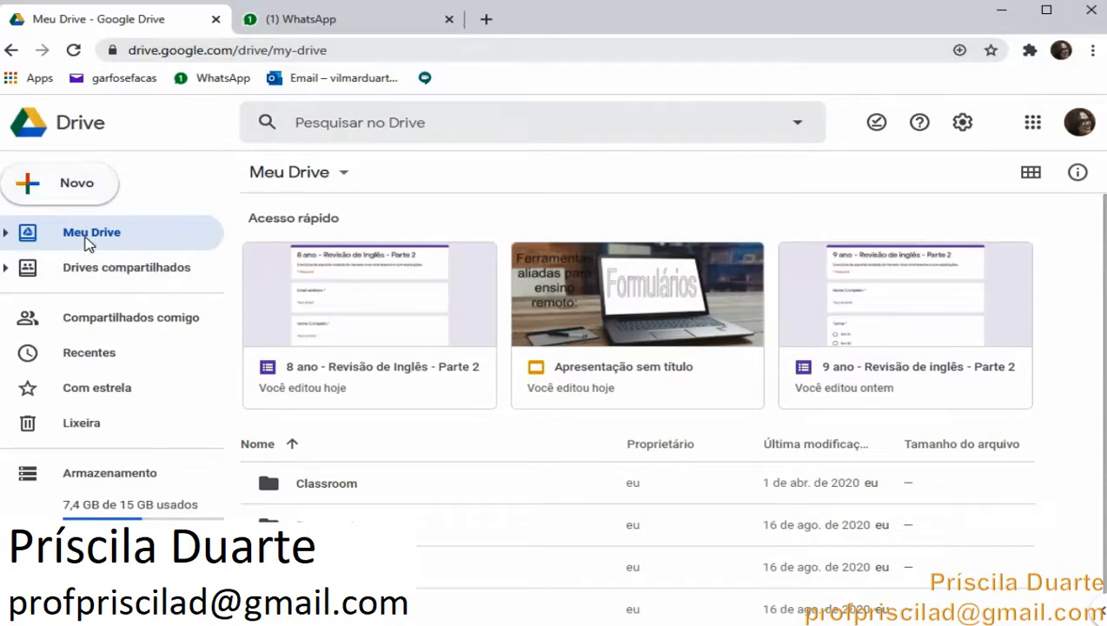
scroll(313, 426, down, 1)
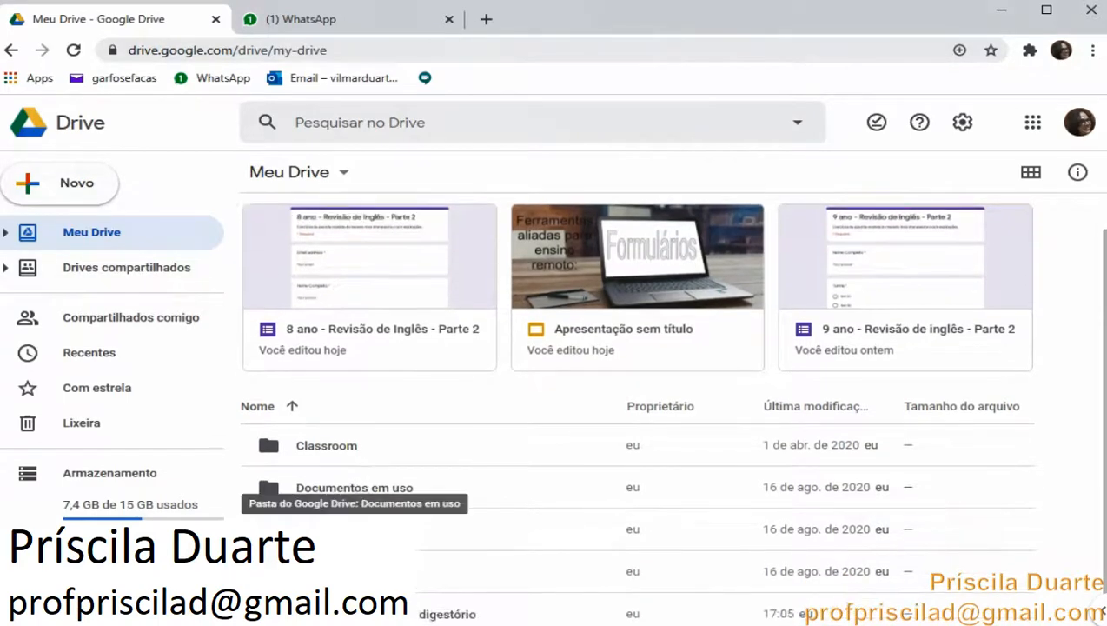
click(360, 612)
double_click(361, 612)
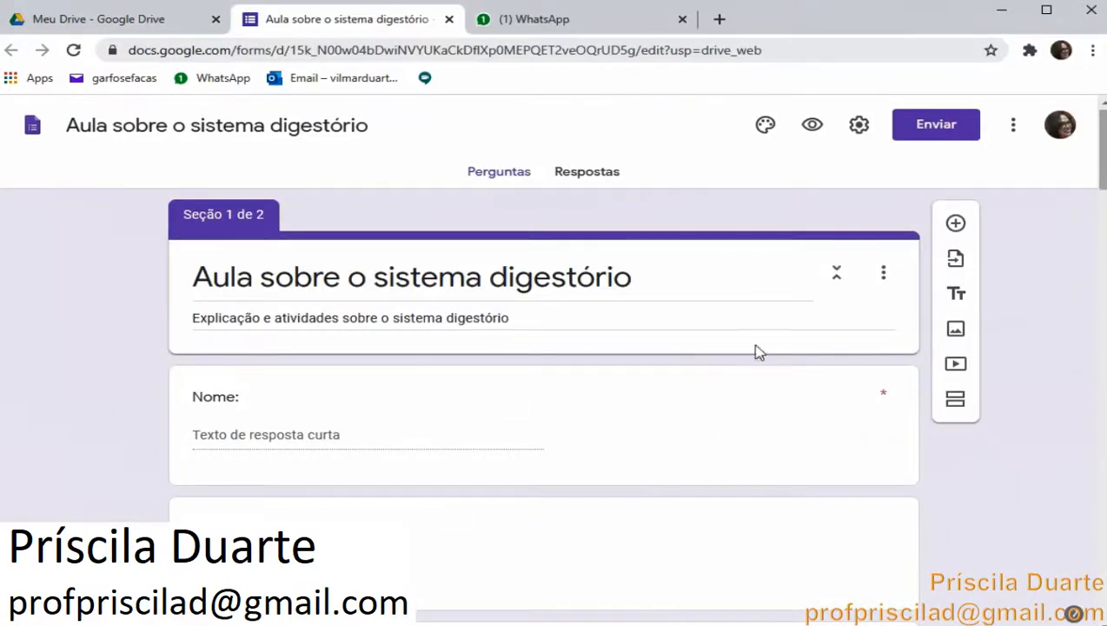
Review the e-mail sending options in the send dialog, then check the Respostas tab
click(916, 129)
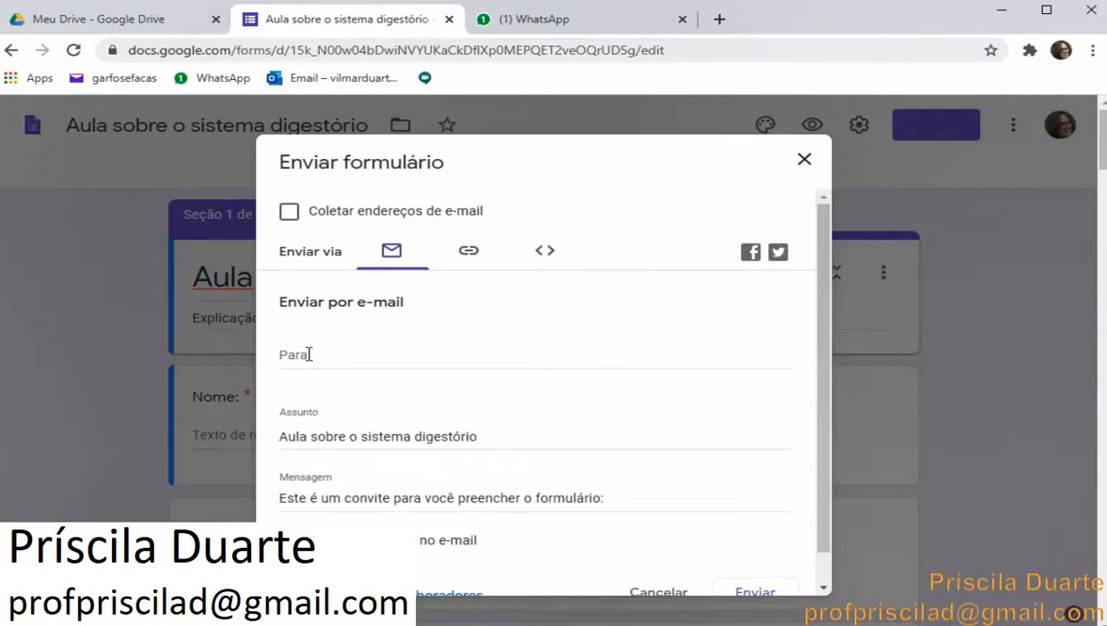
scroll(307, 354, down, 1)
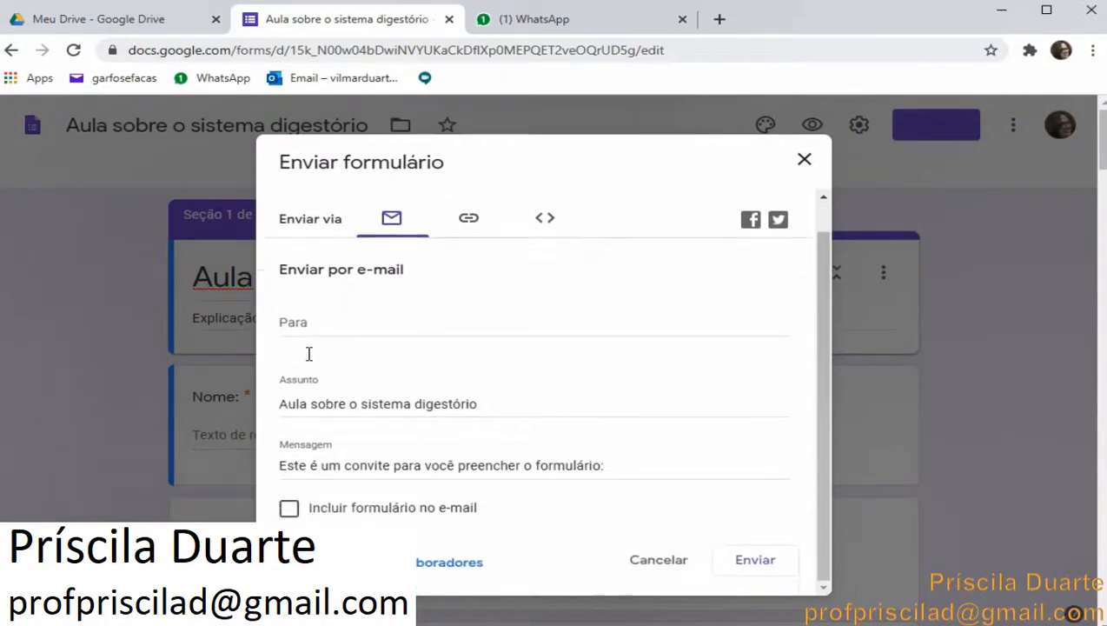
scroll(308, 356, up, 1)
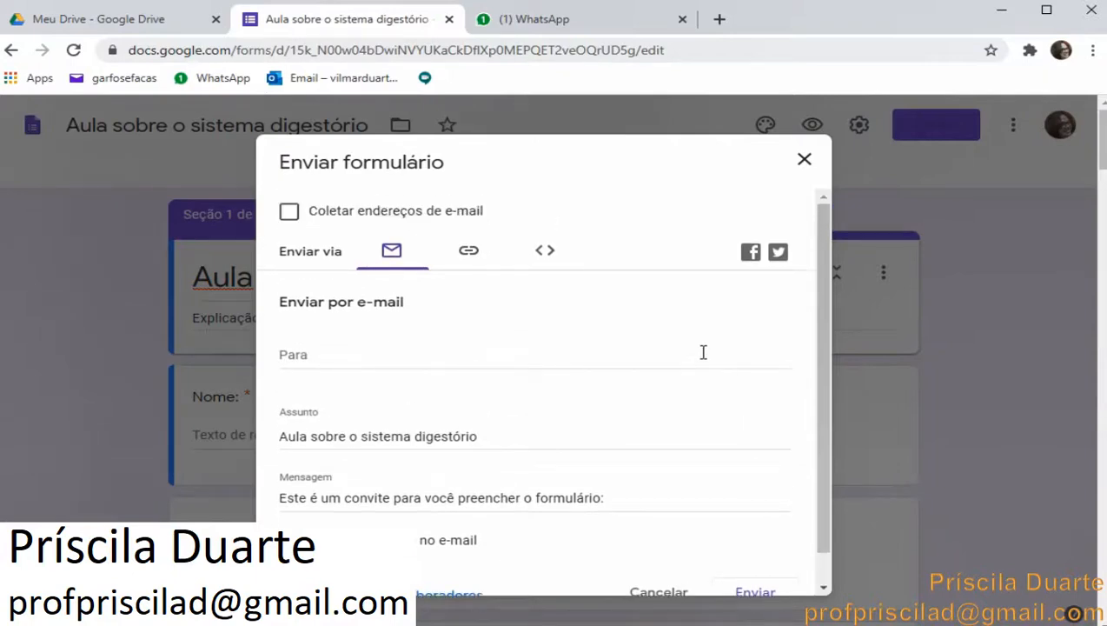
click(805, 160)
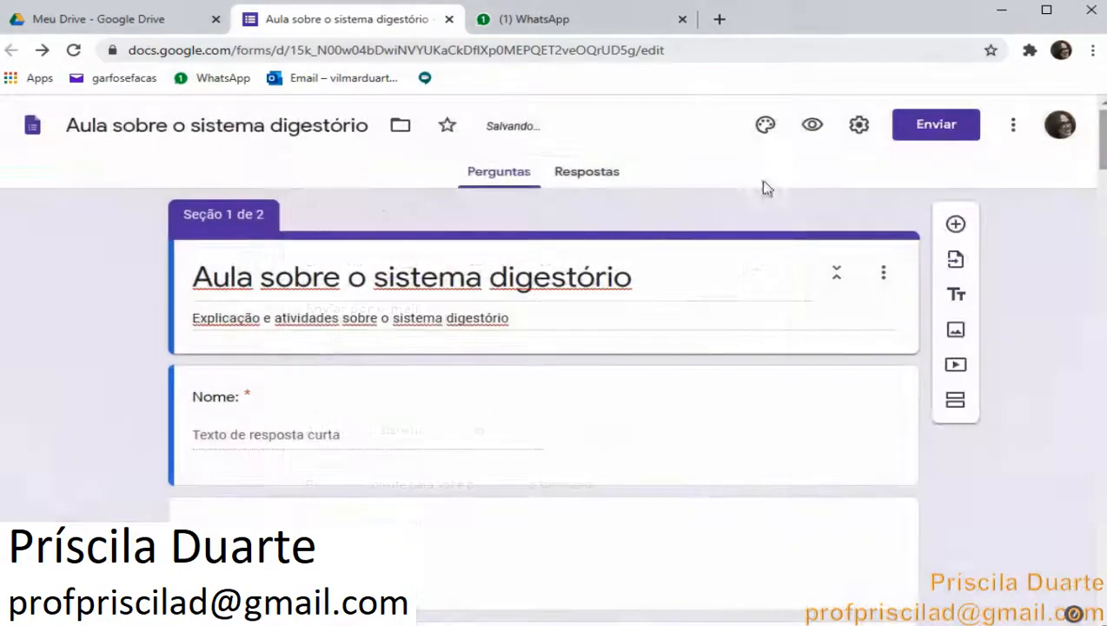
click(574, 175)
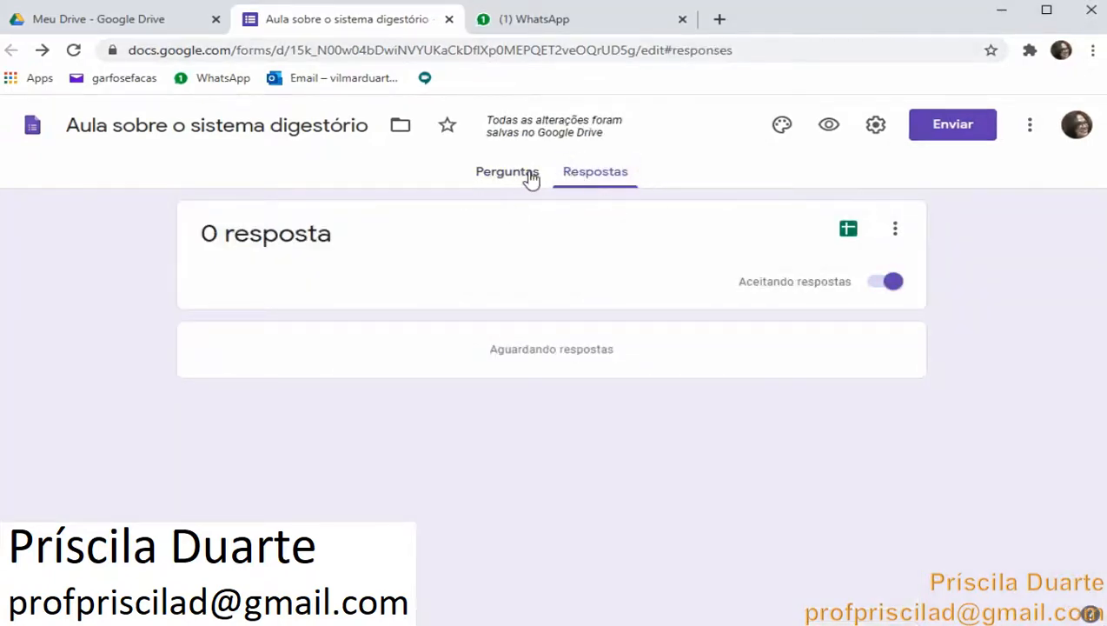
click(531, 179)
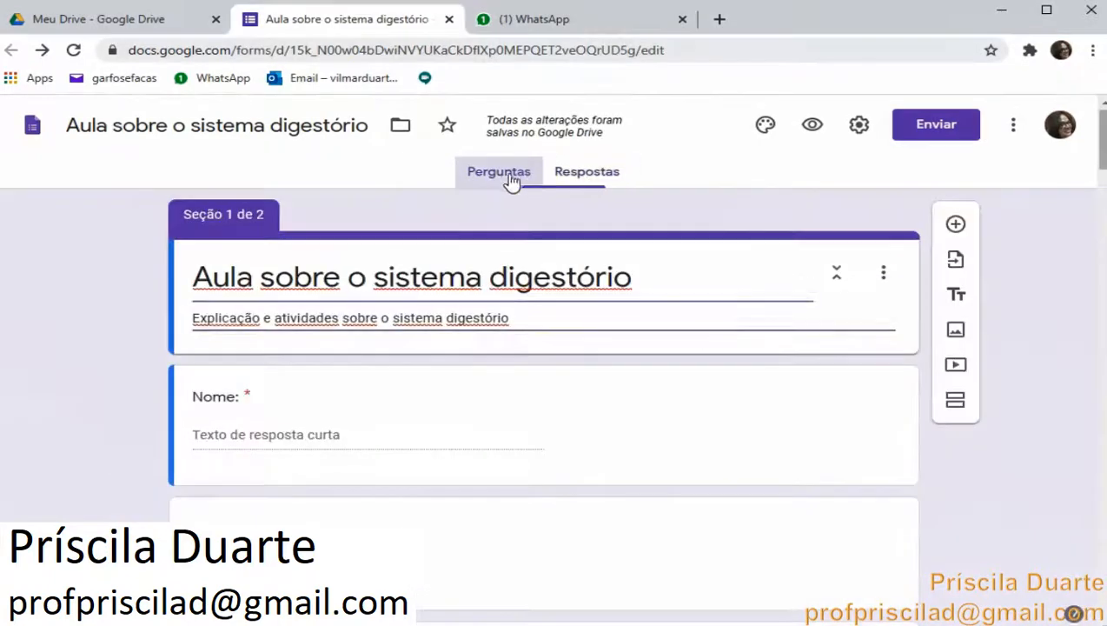
click(592, 172)
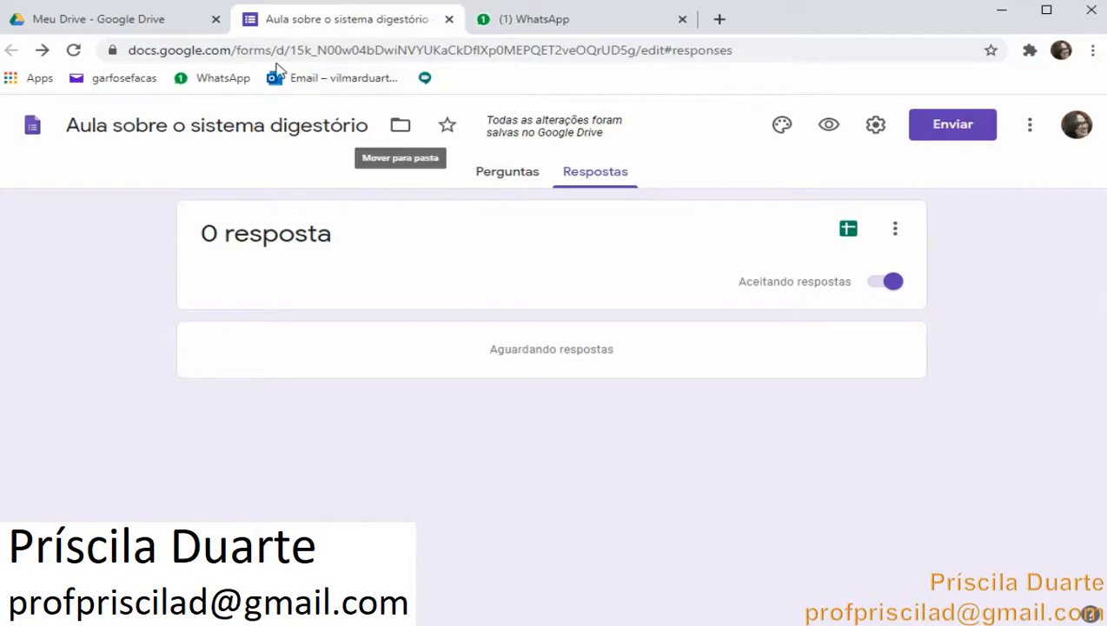
Close the form and open the Documentos em uso folder in Drive
click(448, 20)
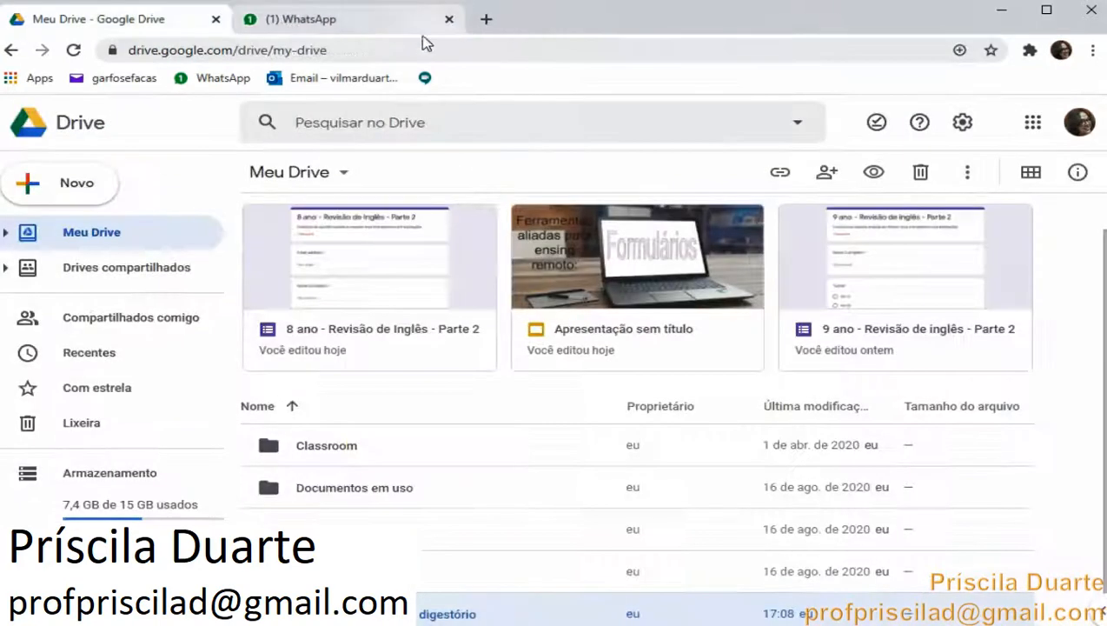
double_click(313, 492)
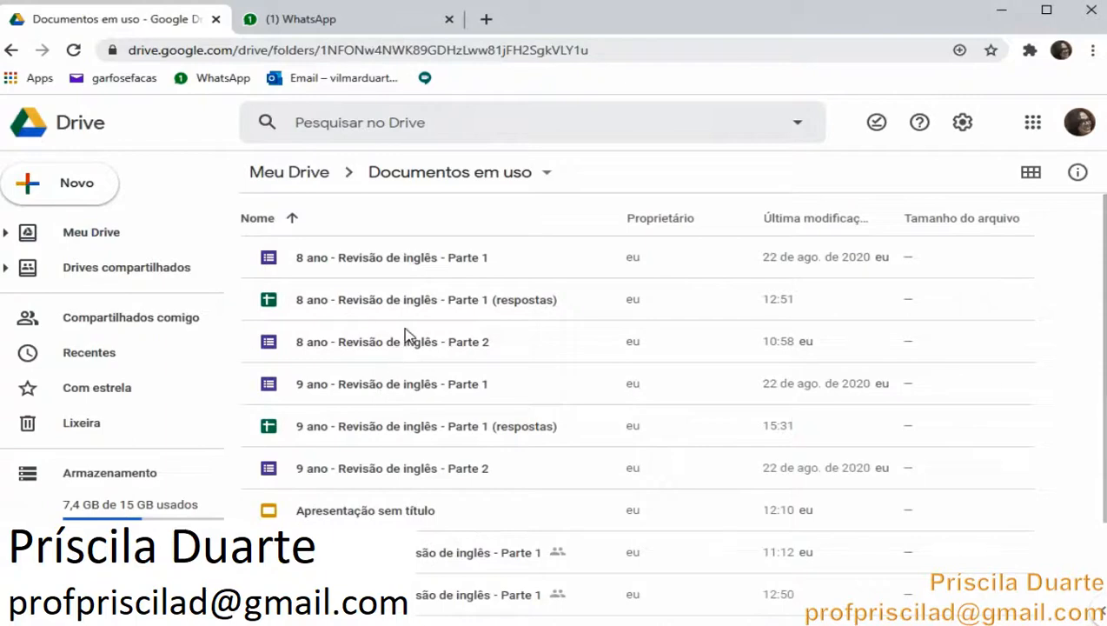
Open the 8 ano - Revisão de inglês - Parte 1 form from the folder and go to its responses
double_click(425, 270)
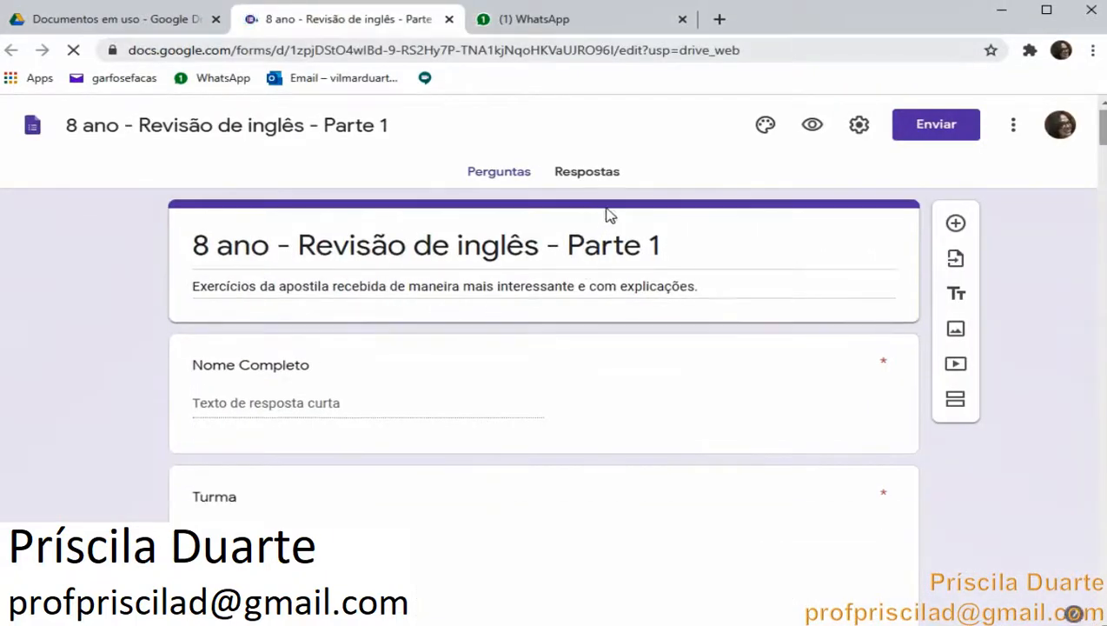
click(605, 178)
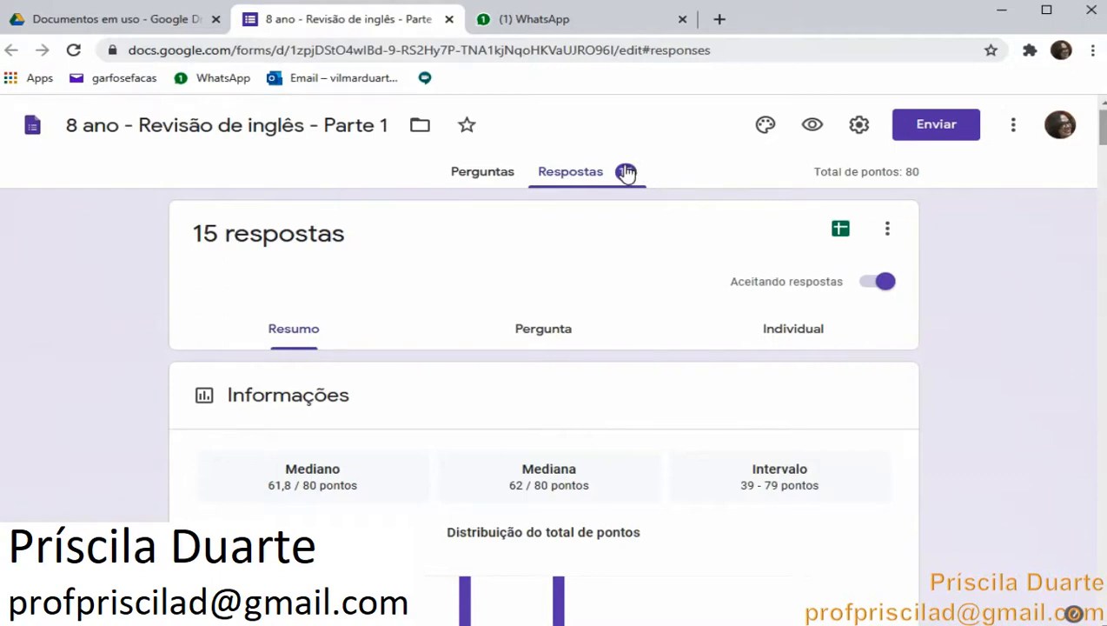
Switch to the per-question response view and examine the answers to the first three questions
click(531, 336)
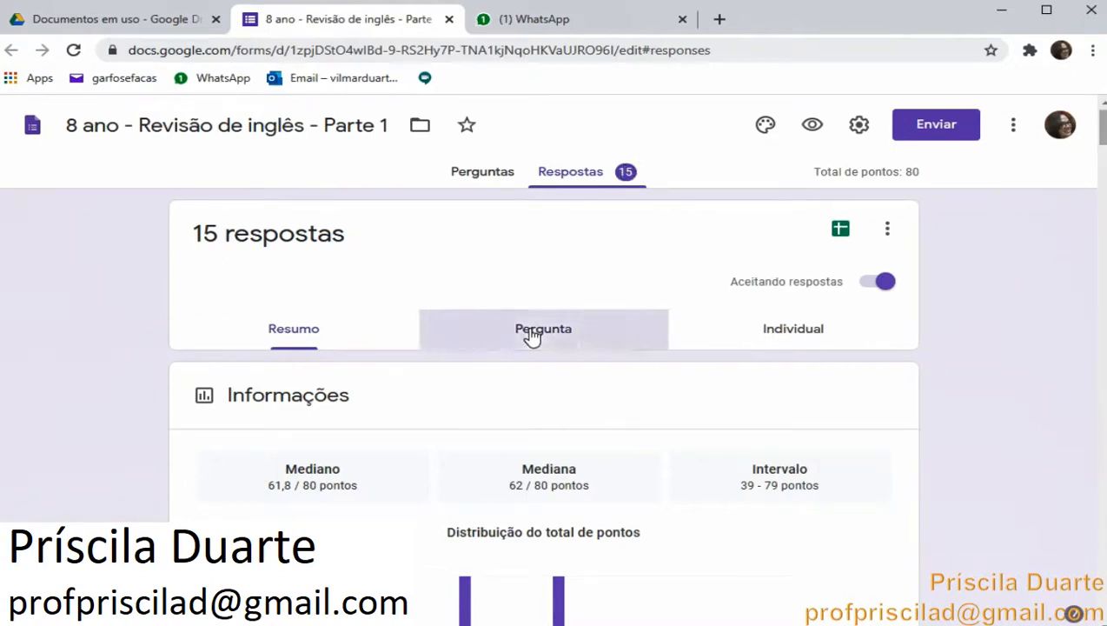
scroll(531, 336, down, 15)
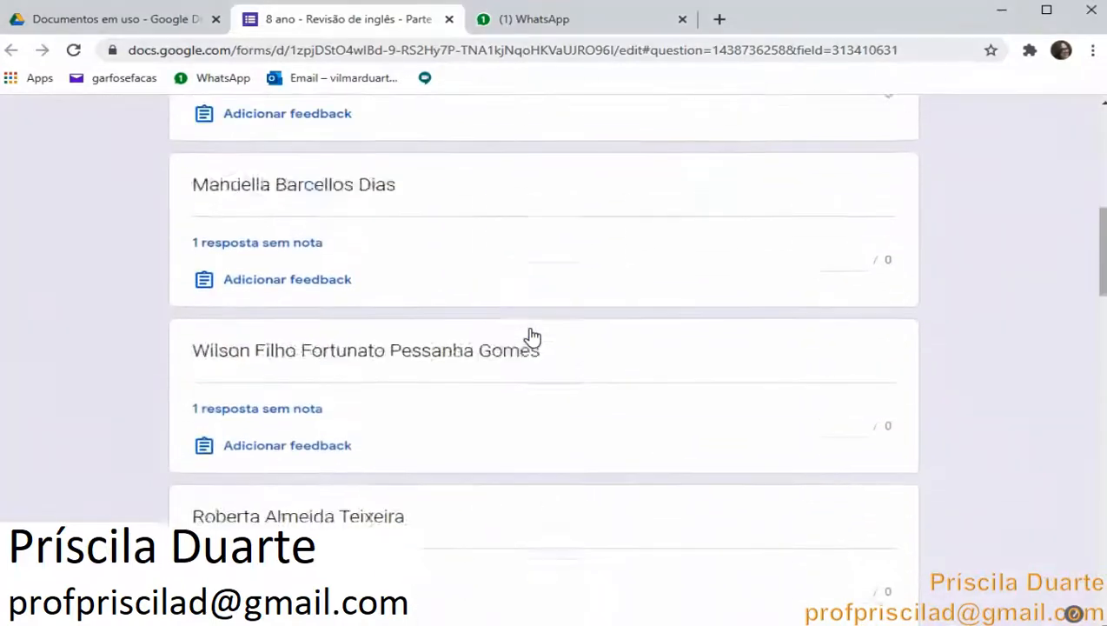
scroll(531, 336, down, 15)
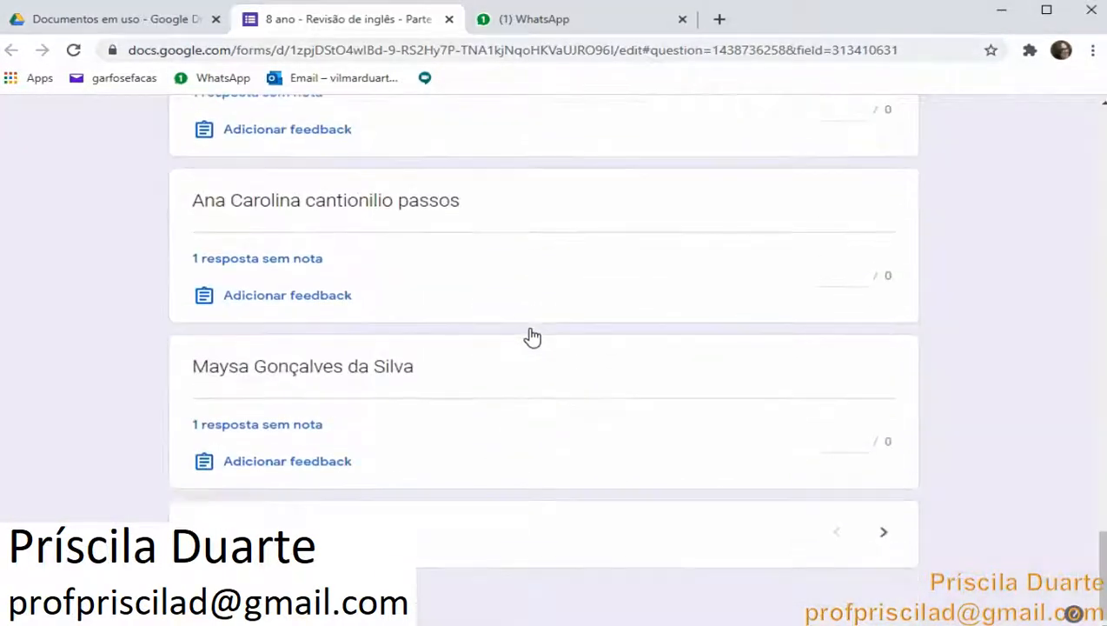
scroll(533, 336, up, 4)
scroll(534, 336, up, 20)
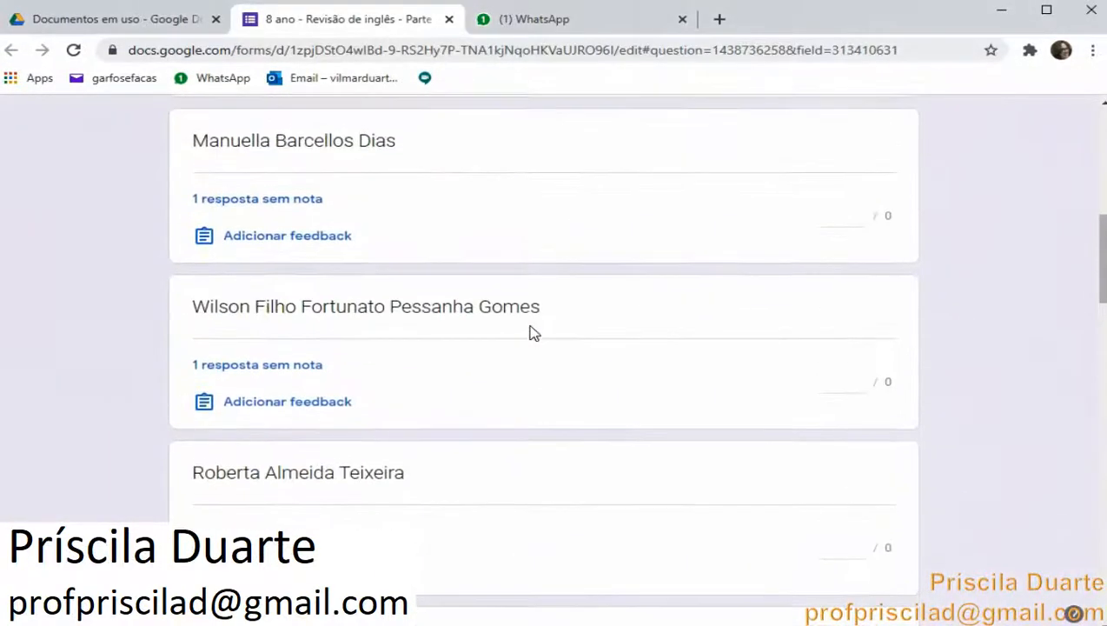
scroll(534, 334, up, 3)
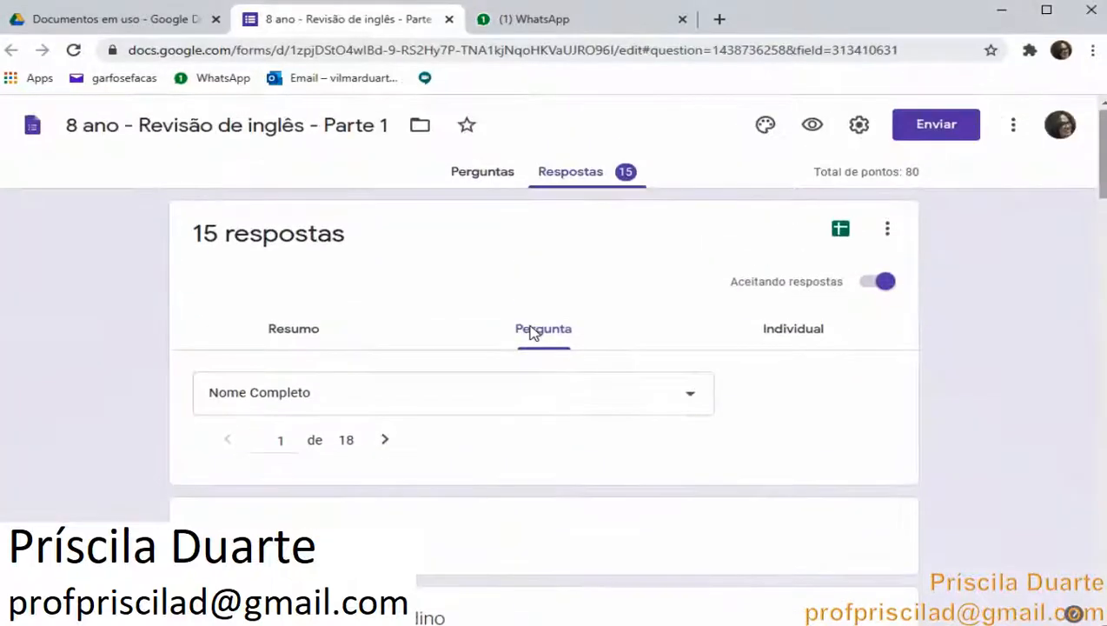
click(383, 442)
scroll(383, 441, down, 4)
scroll(383, 442, up, 4)
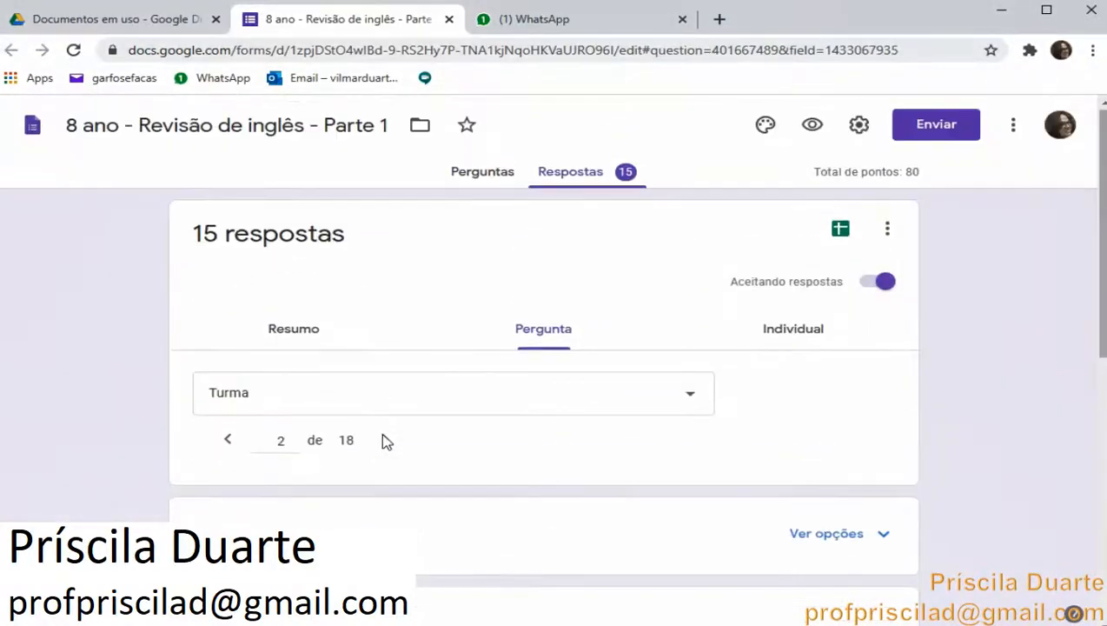
click(383, 441)
scroll(384, 443, down, 8)
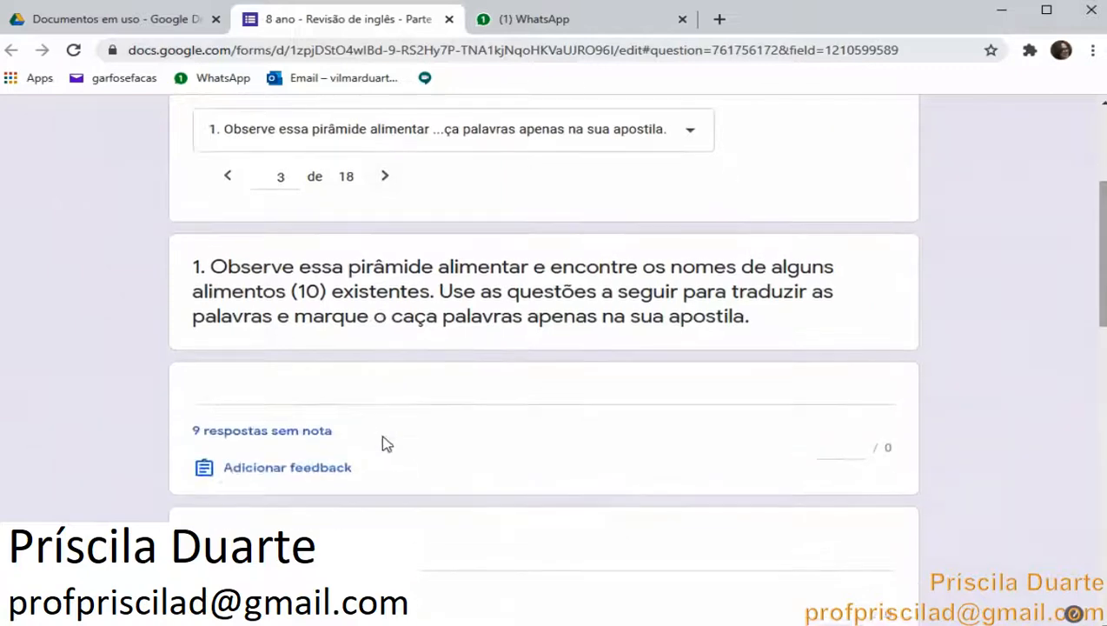
scroll(383, 441, down, 5)
scroll(383, 439, up, 9)
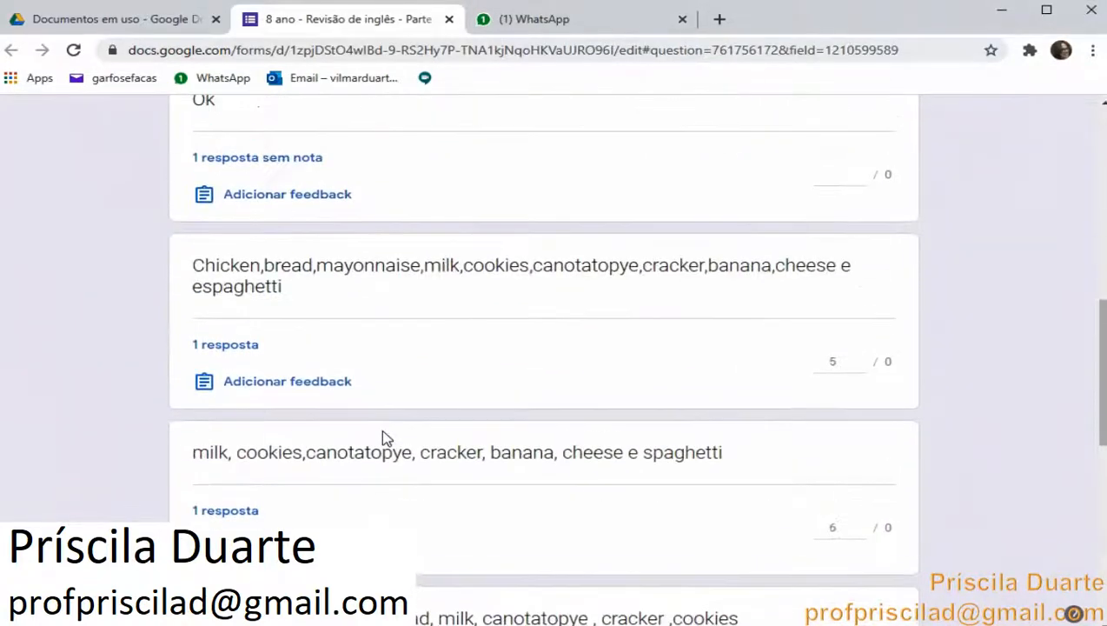
scroll(386, 438, up, 4)
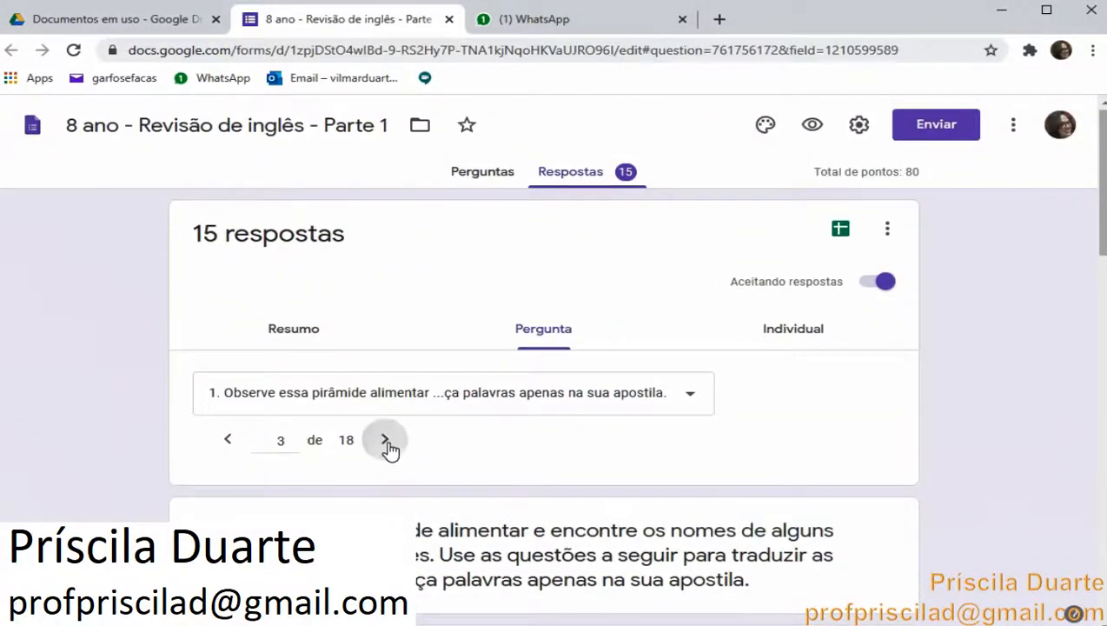
Step through the following questions, reviewing the responses to the food-name grids and the two-lists question
click(384, 441)
scroll(388, 448, down, 5)
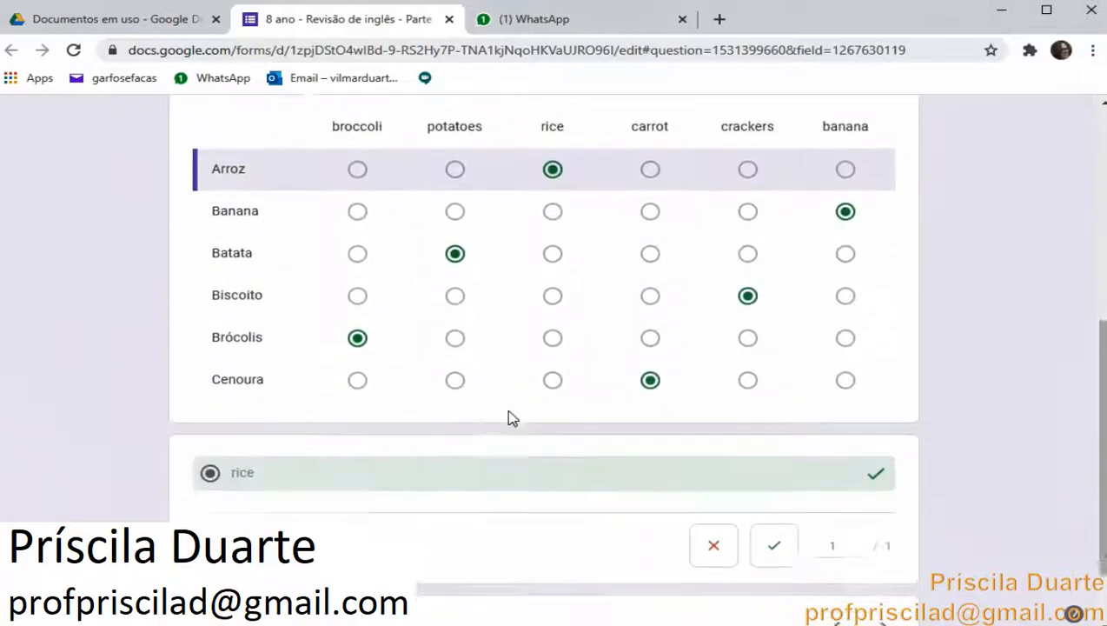
scroll(511, 418, down, 1)
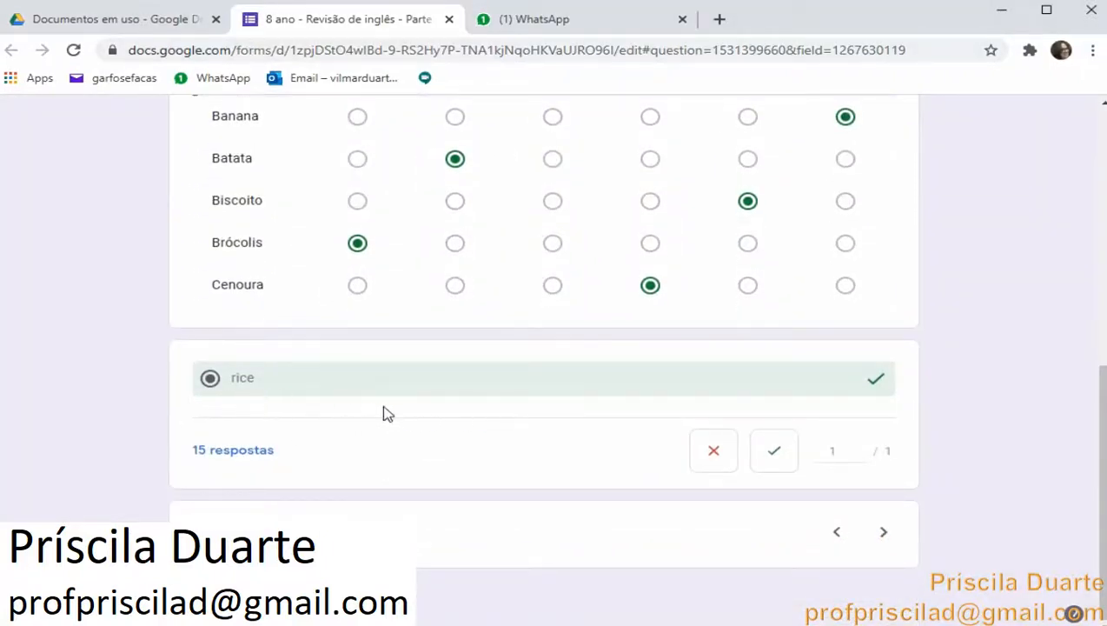
scroll(387, 435, up, 5)
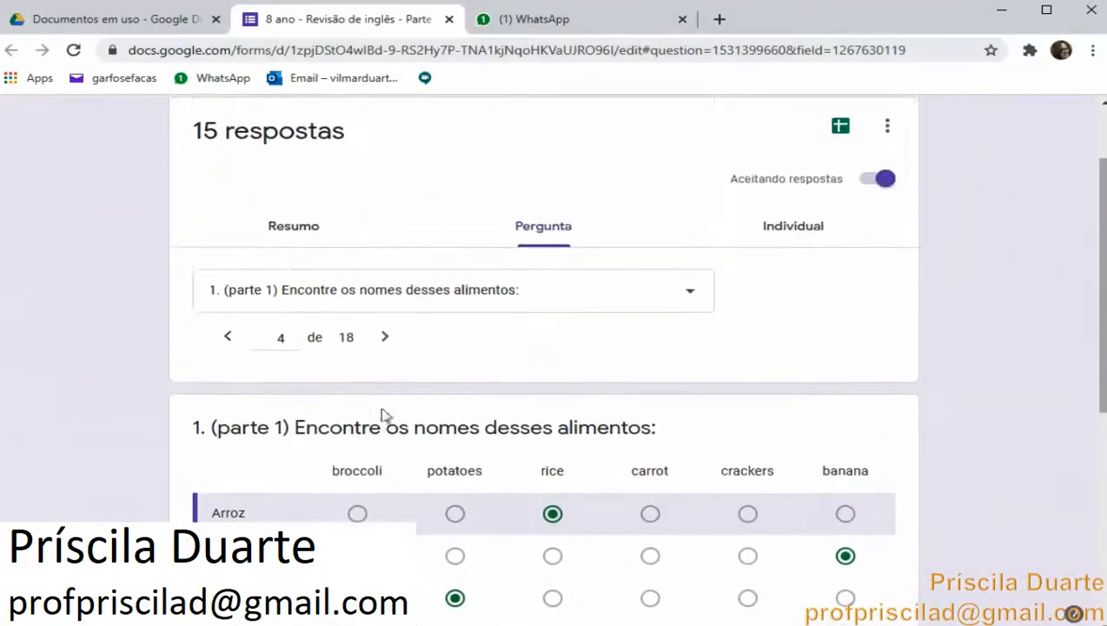
click(384, 341)
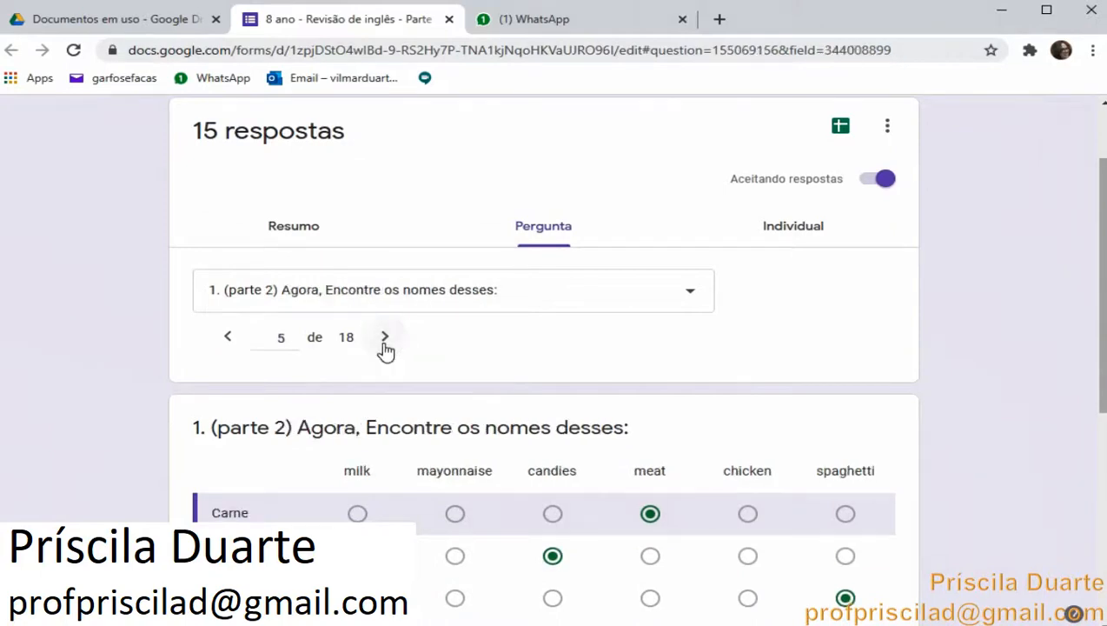
scroll(396, 370, down, 5)
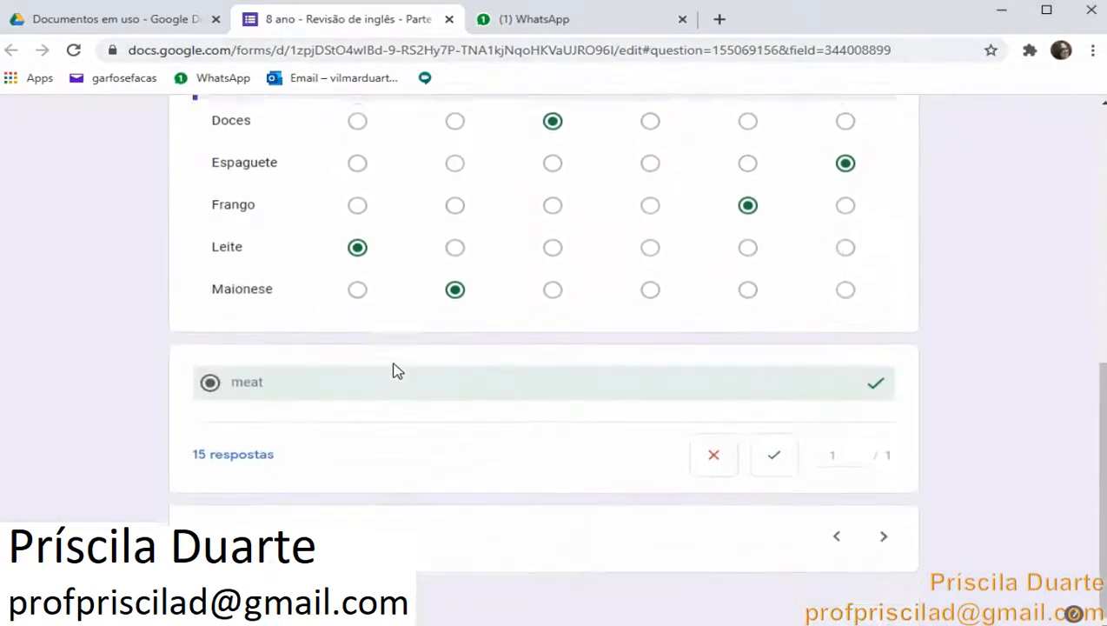
scroll(395, 370, up, 3)
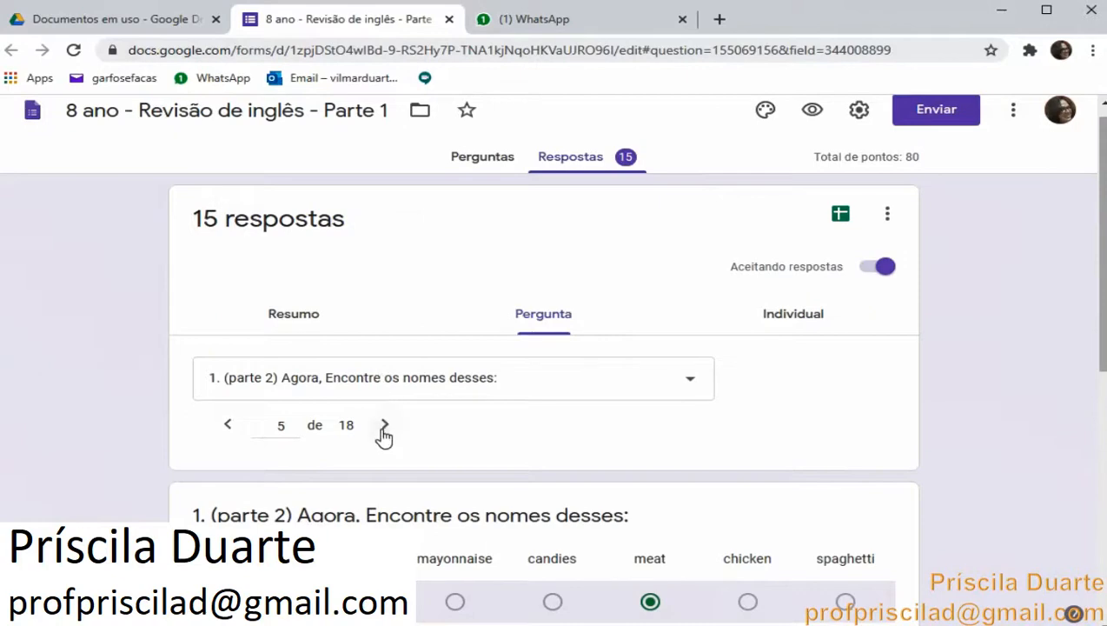
click(385, 426)
scroll(387, 442, down, 4)
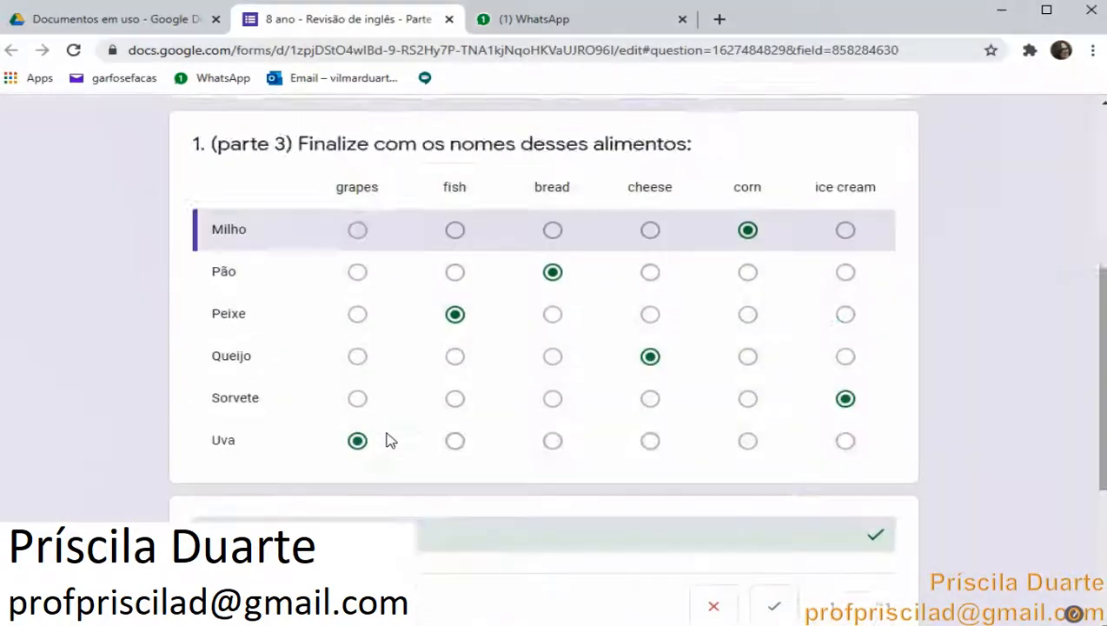
scroll(388, 426, up, 5)
click(384, 426)
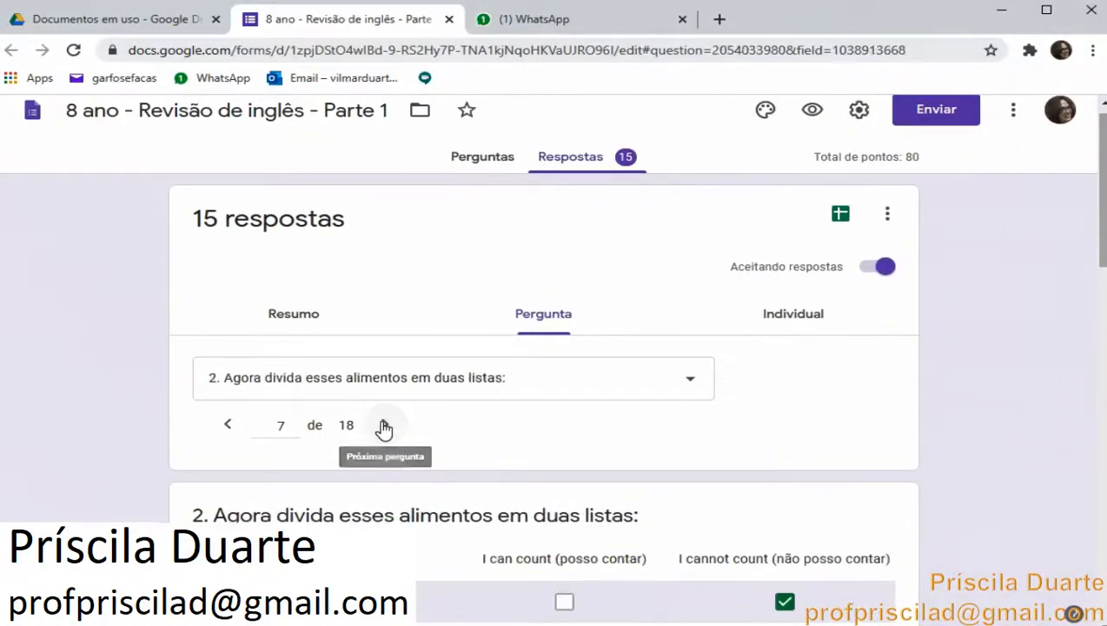
scroll(384, 426, down, 6)
scroll(542, 387, up, 3)
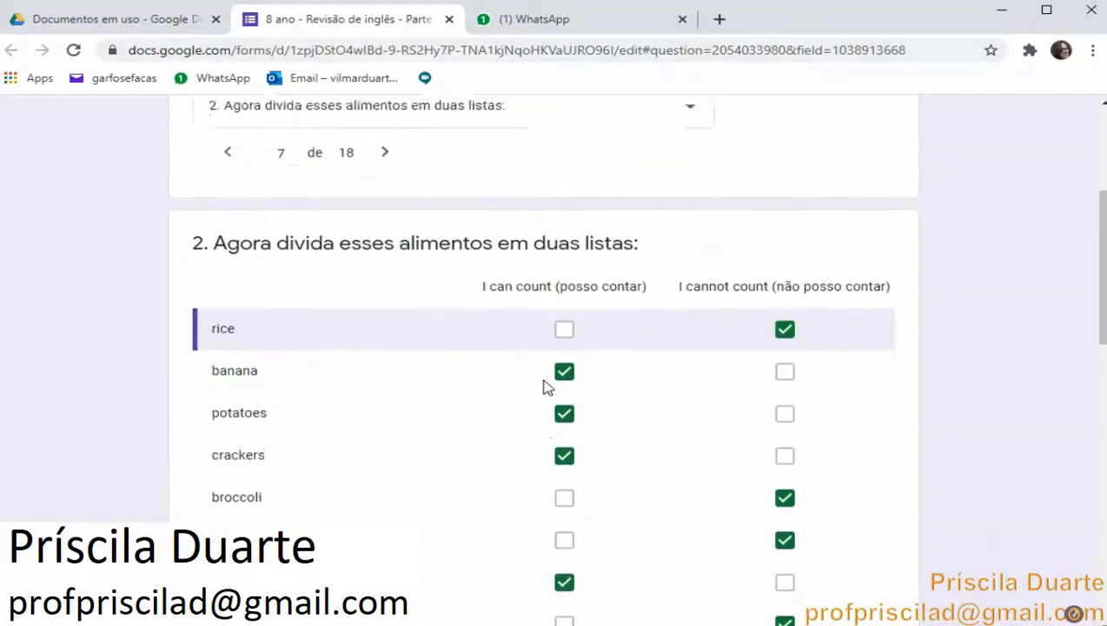
scroll(598, 429, up, 3)
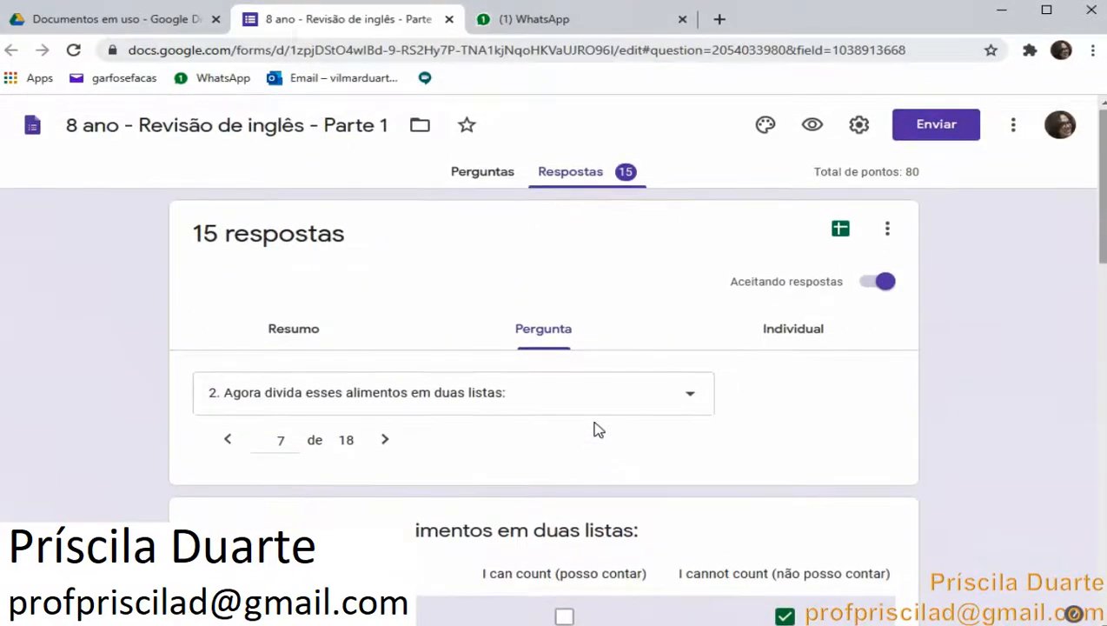
Switch to the individual view and scroll through the first student's graded response
click(796, 339)
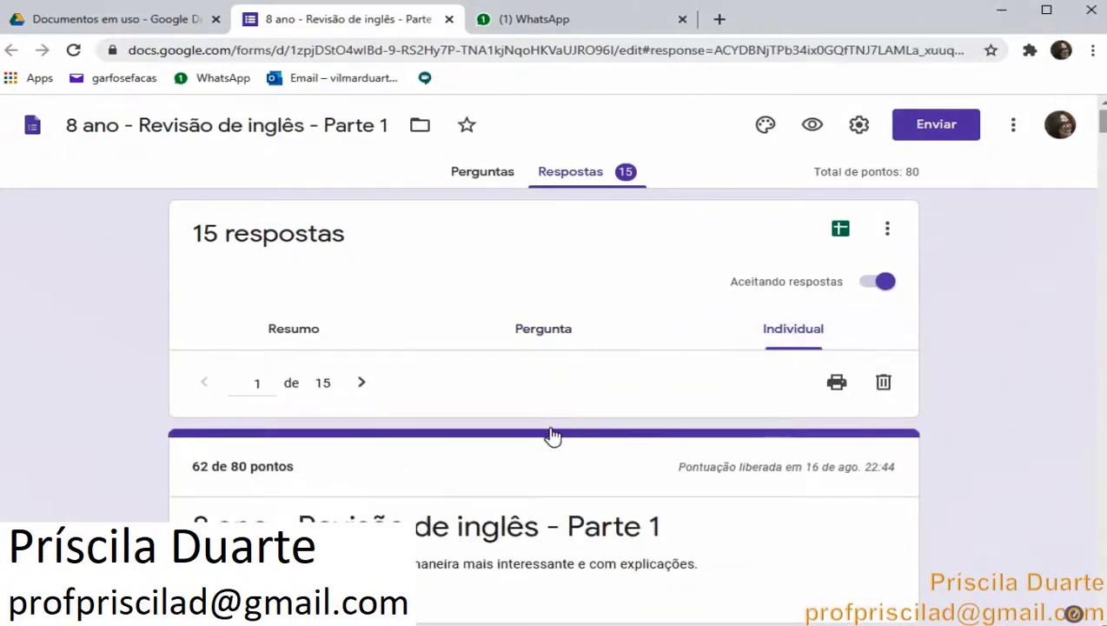
scroll(555, 443, down, 4)
scroll(556, 452, down, 3)
scroll(556, 451, up, 2)
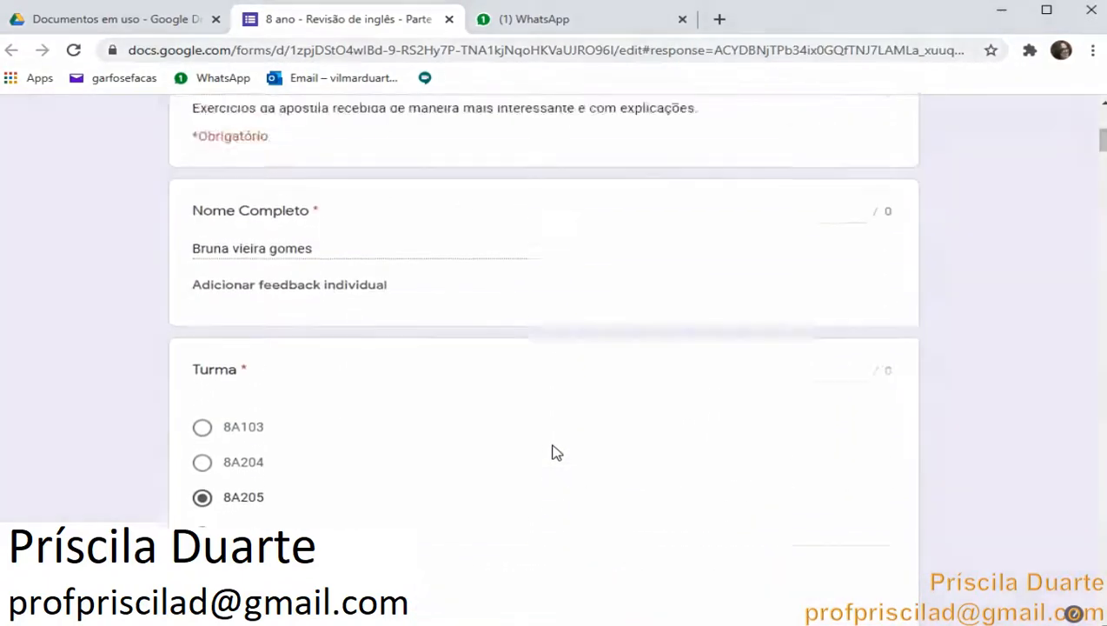
scroll(556, 453, up, 3)
scroll(556, 453, down, 1)
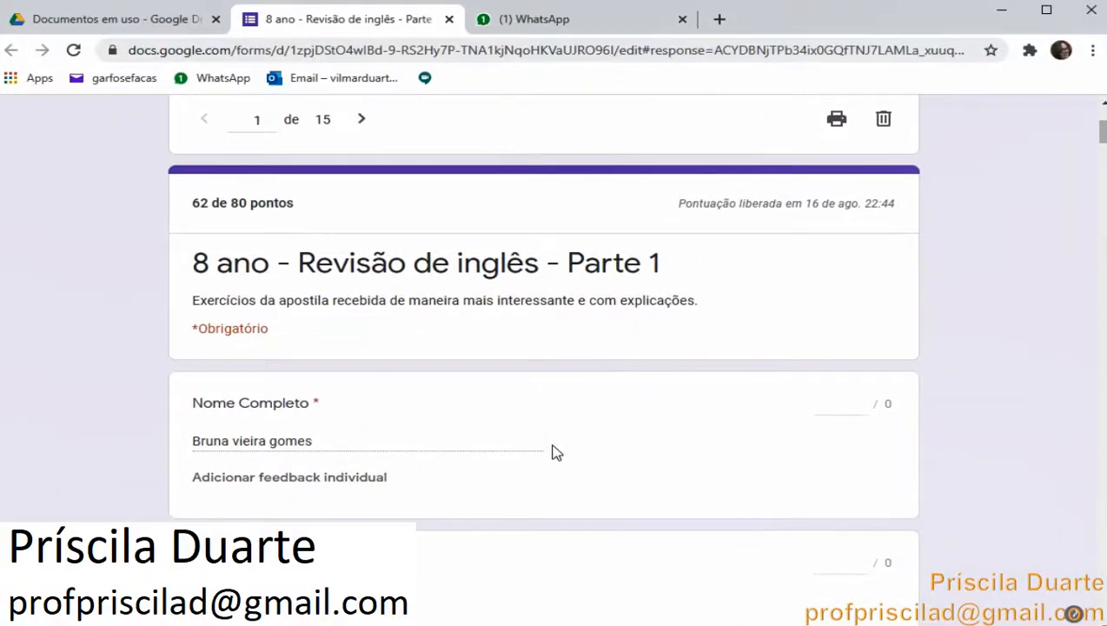
scroll(556, 451, down, 3)
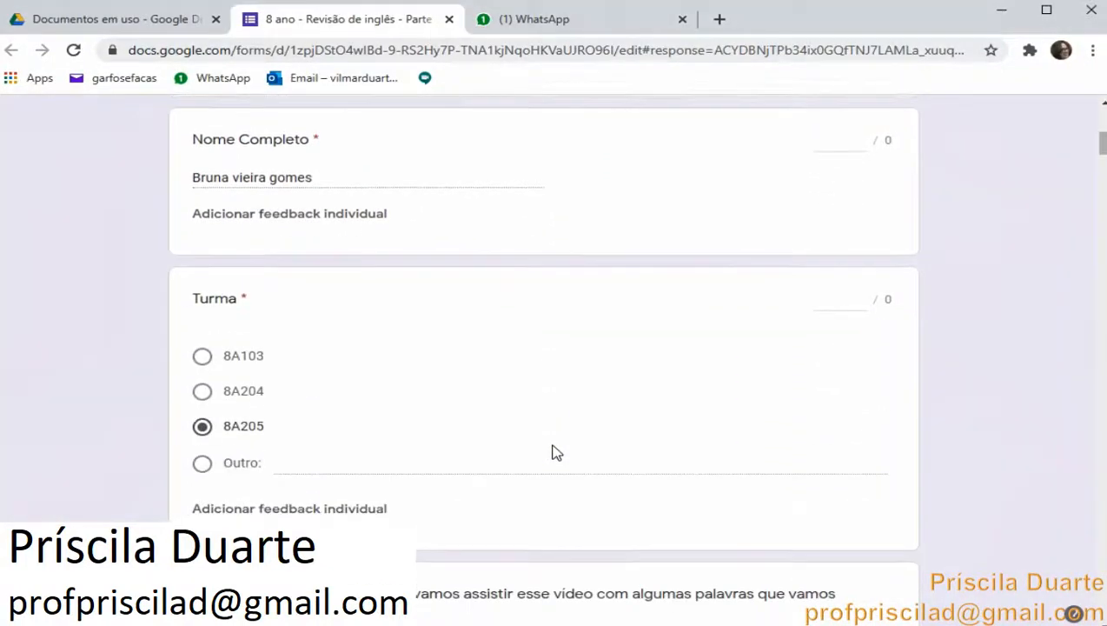
scroll(553, 452, down, 3)
scroll(549, 441, down, 13)
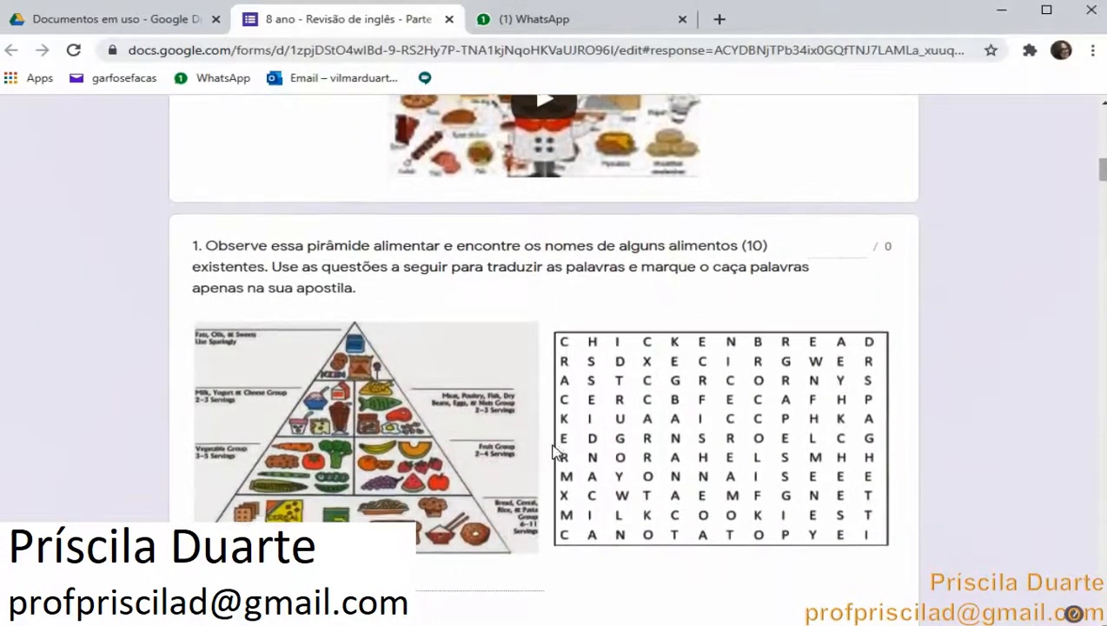
scroll(556, 445, down, 14)
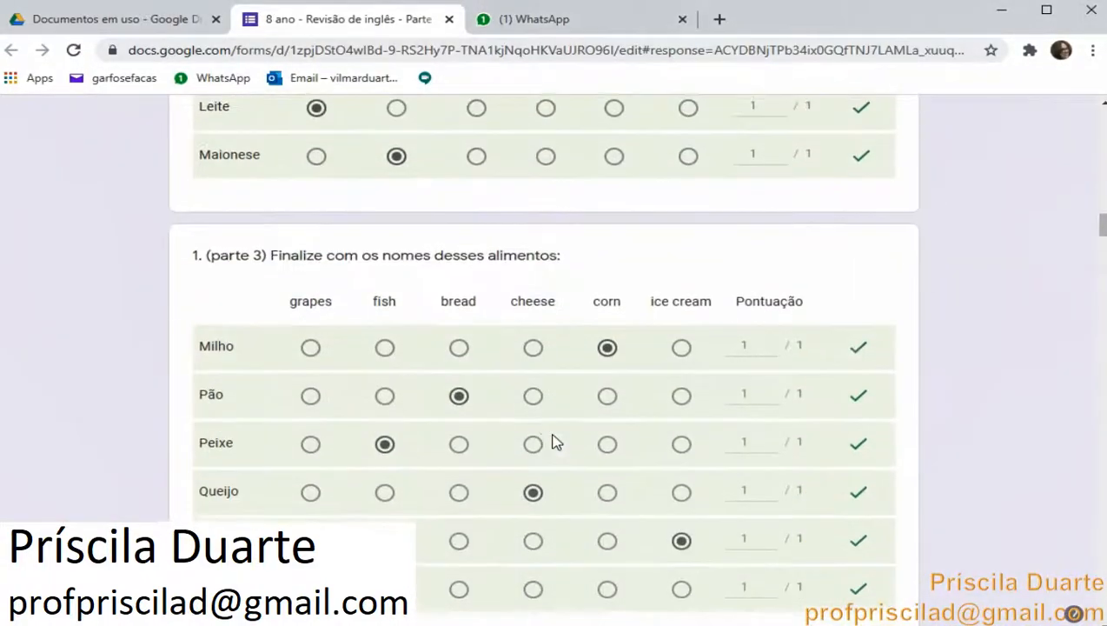
scroll(556, 440, down, 5)
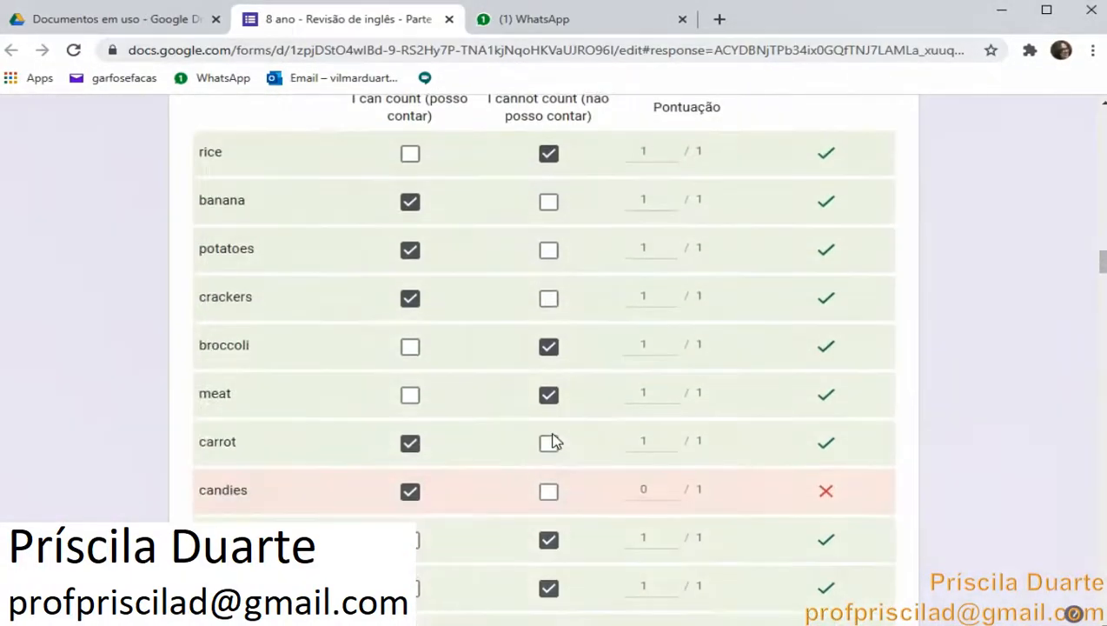
scroll(555, 441, up, 11)
scroll(554, 441, up, 18)
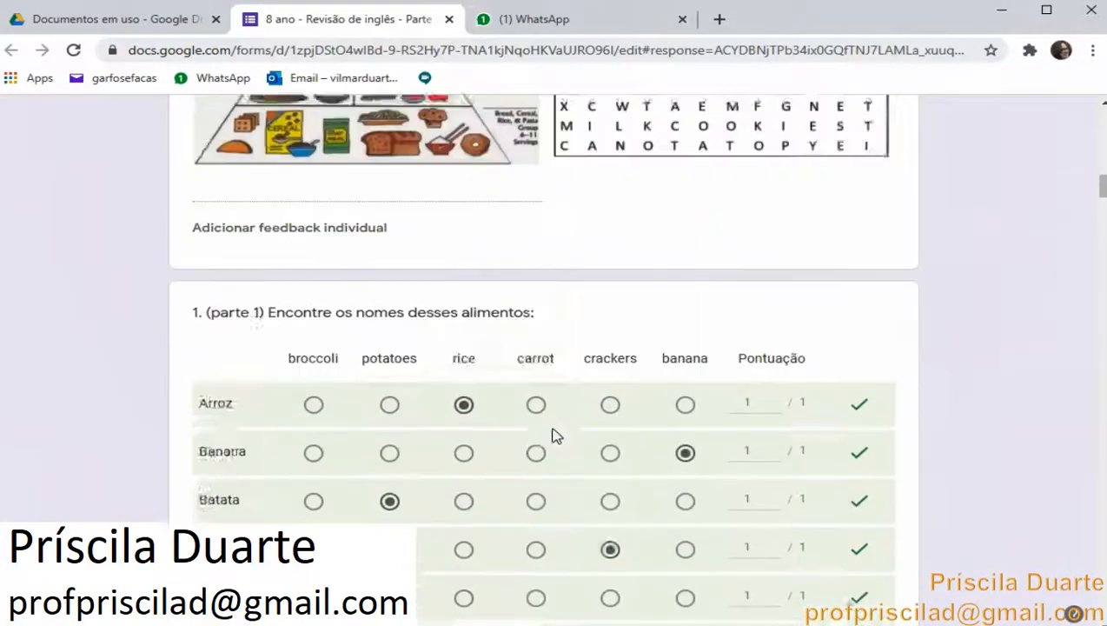
scroll(556, 436, up, 9)
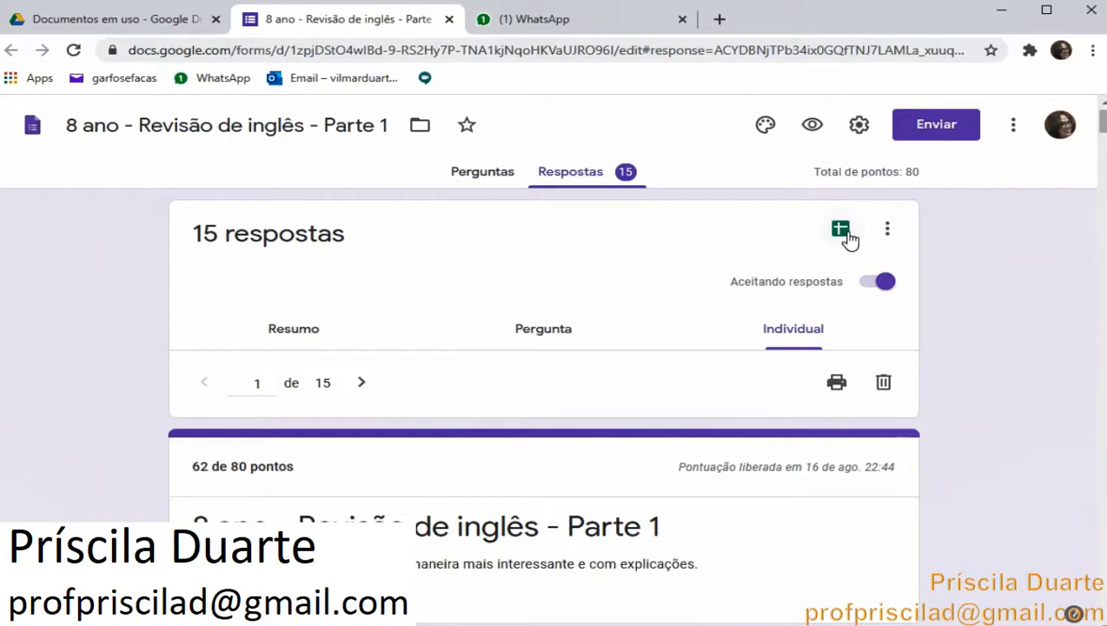
Return to the Drive folder and open the 8 ano - Revisão de inglês - Parte 1 (respostas) spreadsheet
click(186, 22)
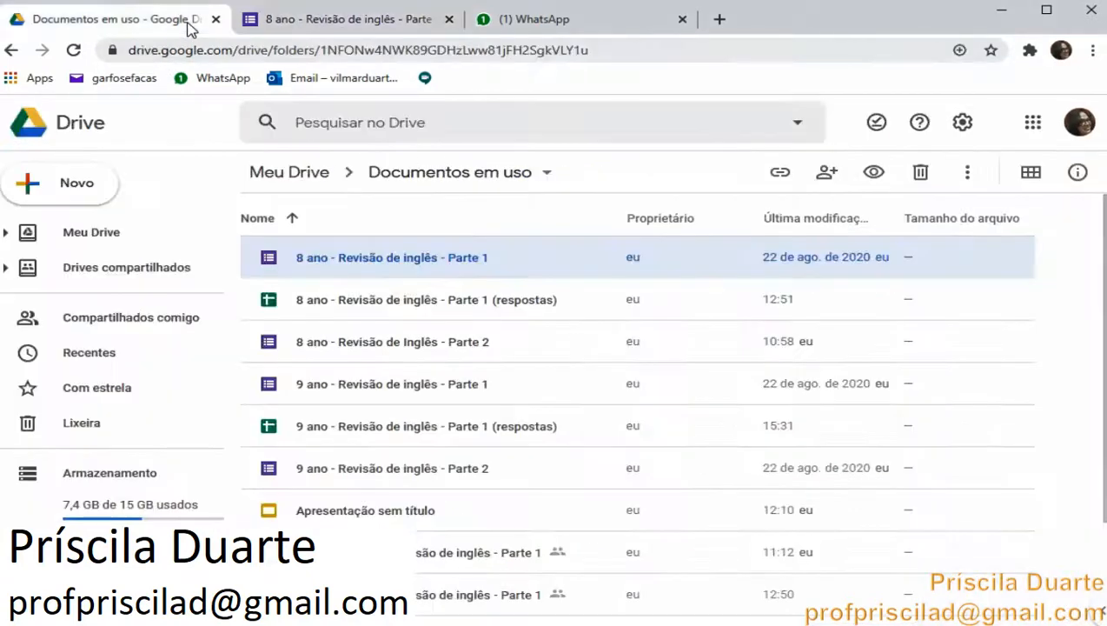
double_click(376, 299)
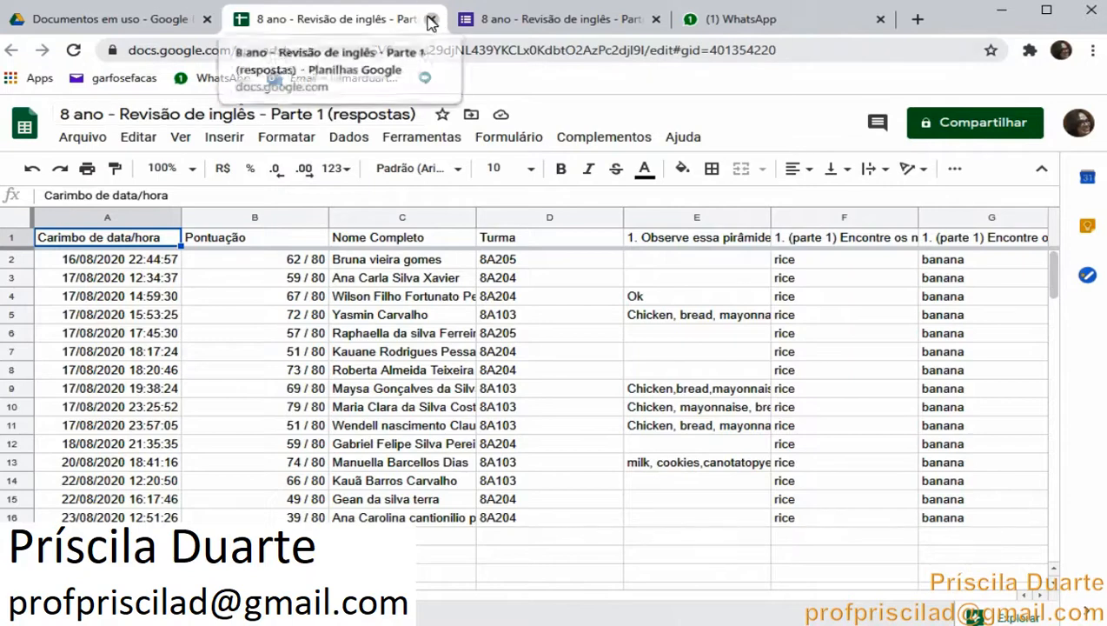
Close the spreadsheet and form tabs and go back to Meu Drive
click(429, 19)
click(431, 19)
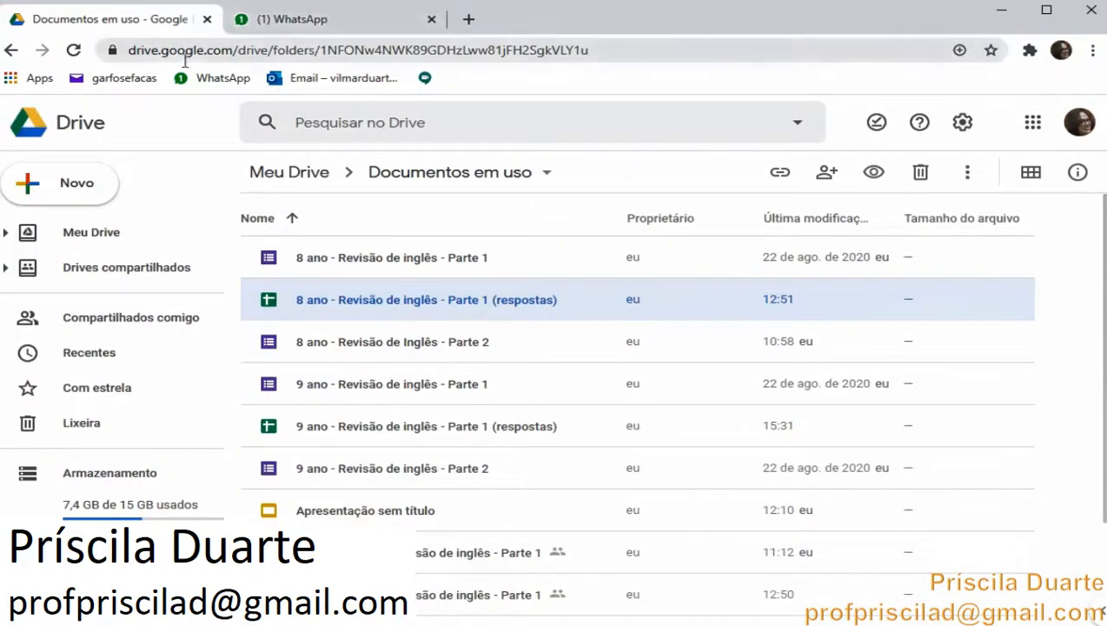
click(92, 231)
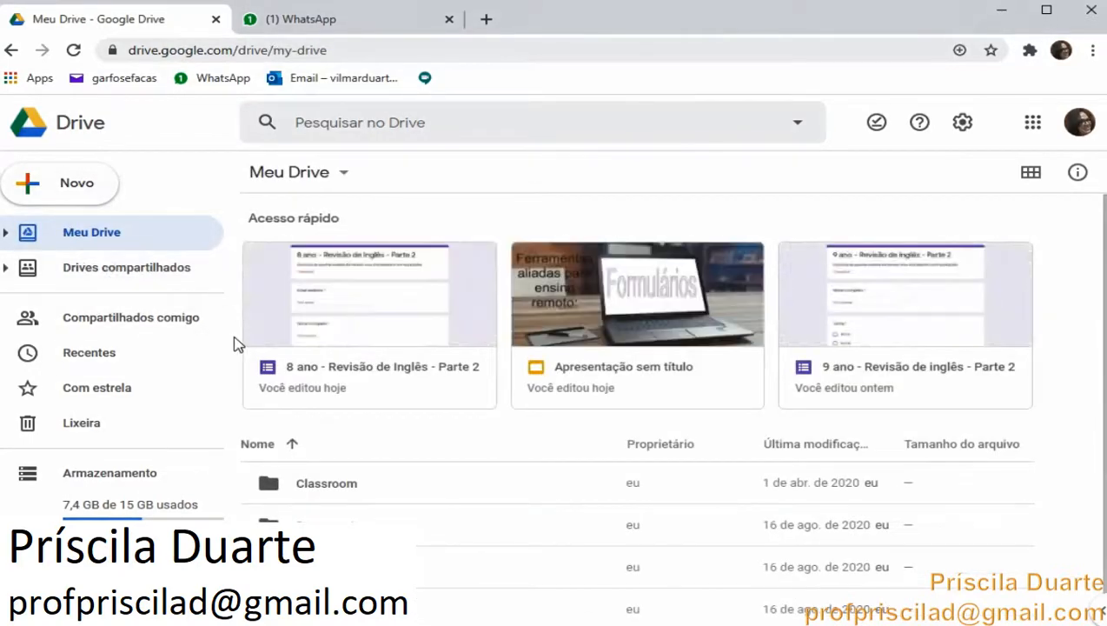
scroll(329, 354, down, 1)
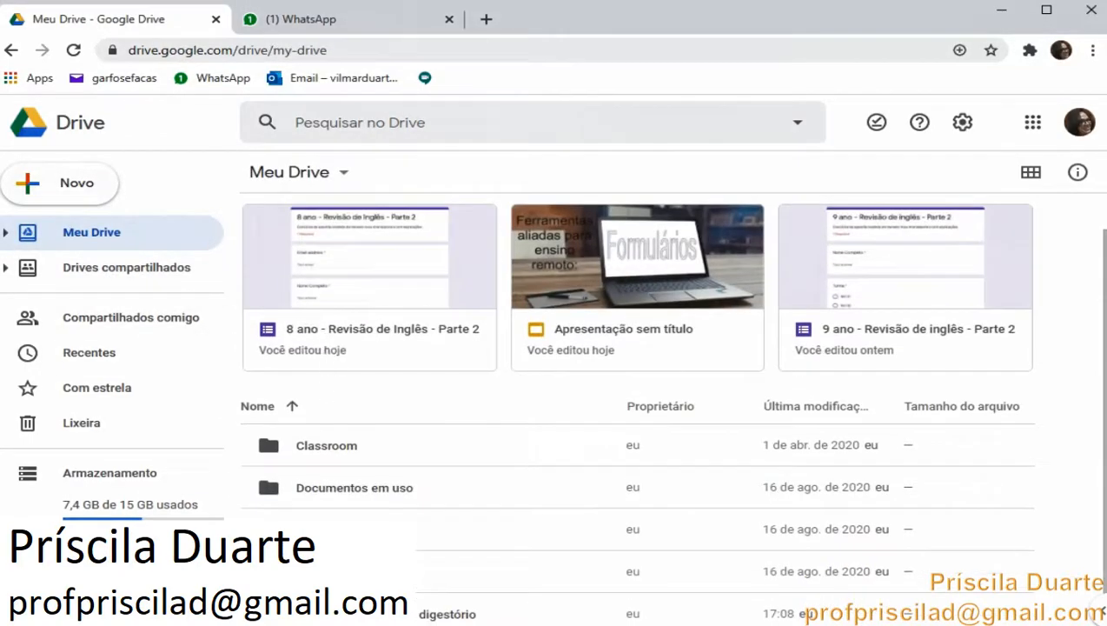
Open the Aula sobre o sistema digestório form and enable Criar teste in its quiz settings, saving the change
double_click(447, 614)
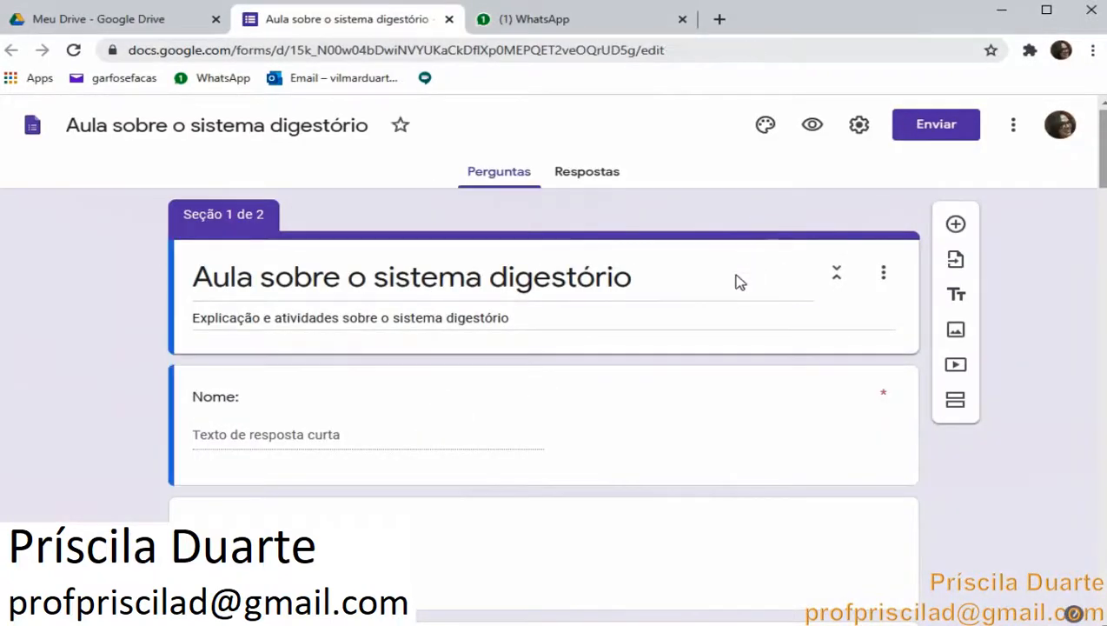
click(860, 126)
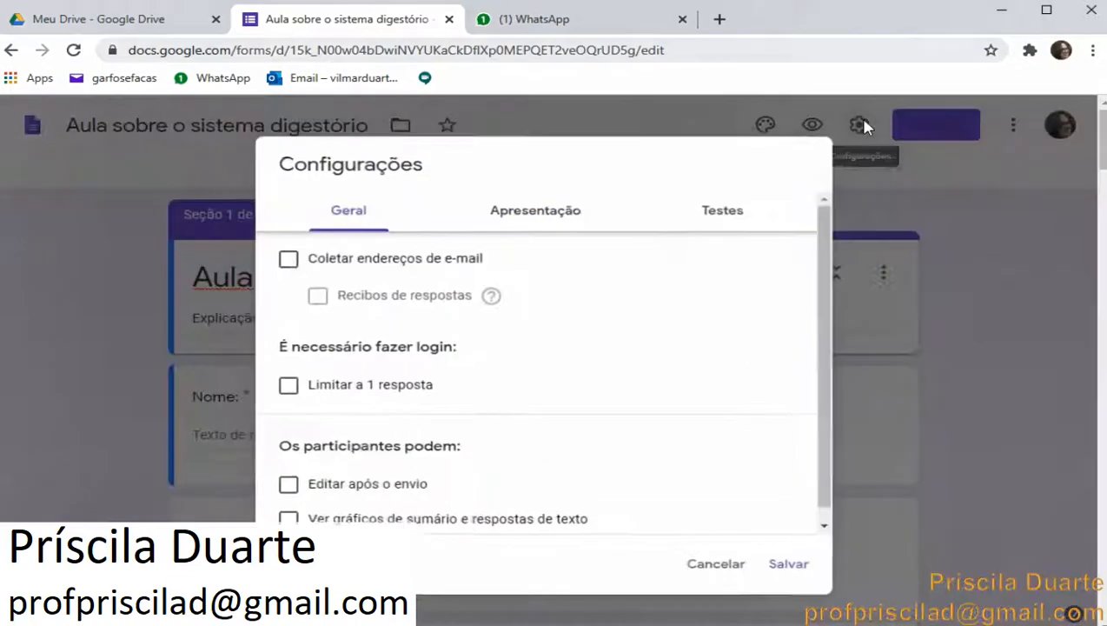
click(734, 223)
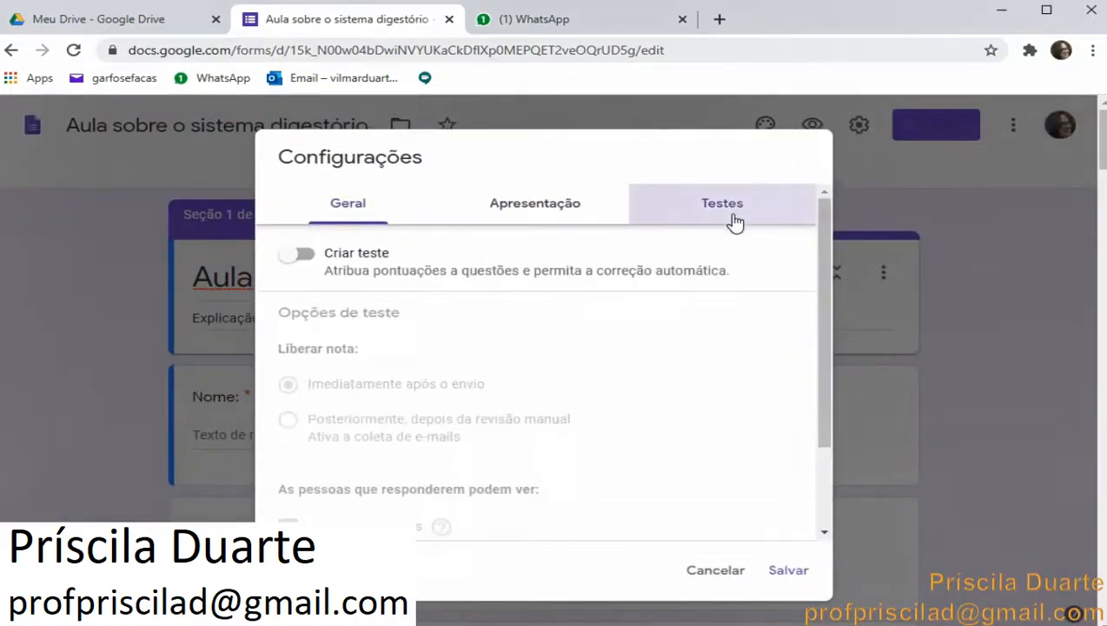
click(315, 259)
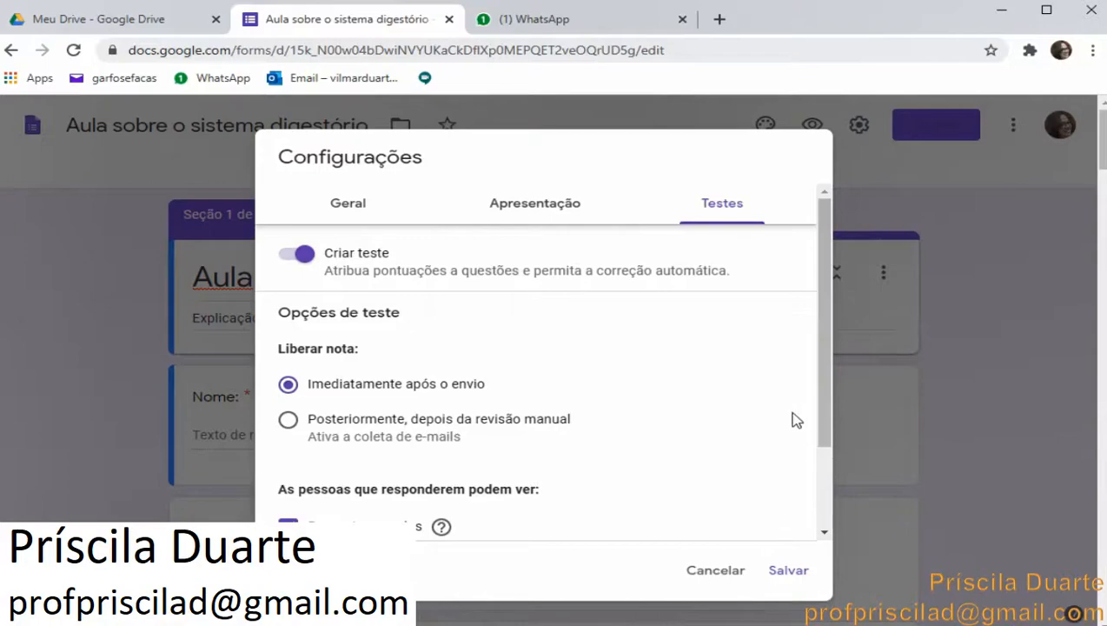
click(788, 574)
Open the answer key for question 1, Cite dois órgãos que fazem parte do sistema digestório, and increase its points
scroll(687, 532, down, 4)
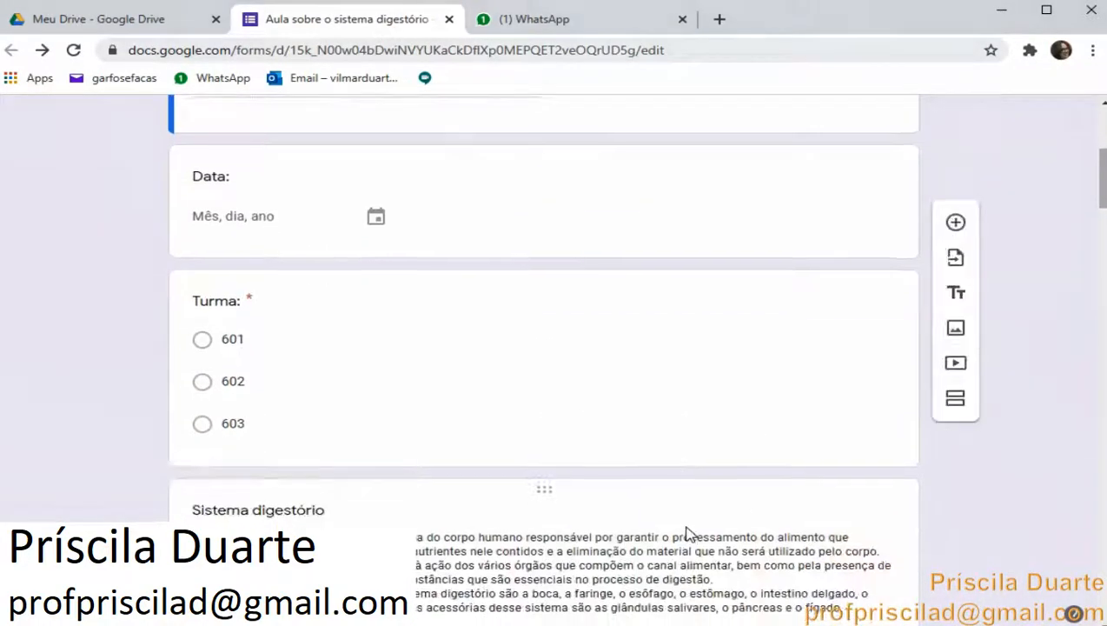
scroll(687, 532, down, 15)
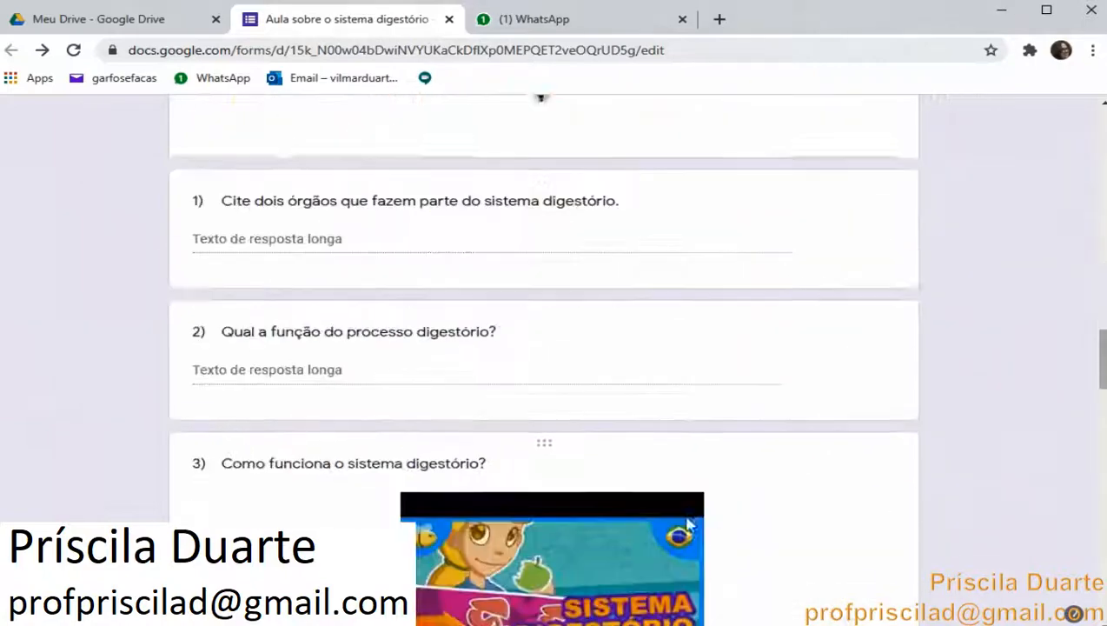
scroll(686, 524, up, 1)
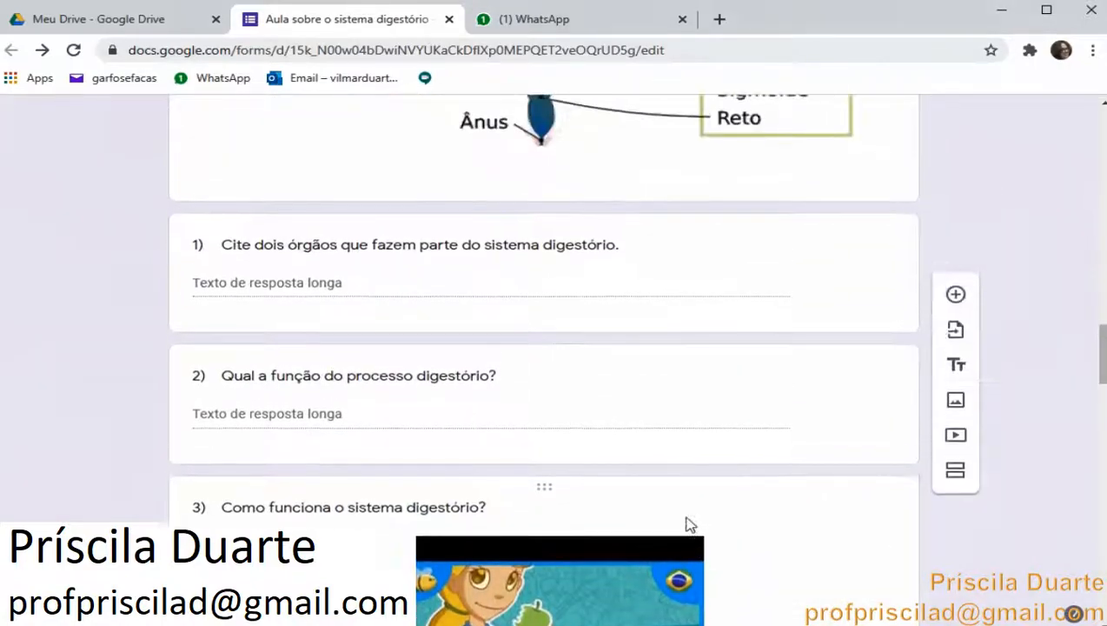
click(663, 257)
click(287, 395)
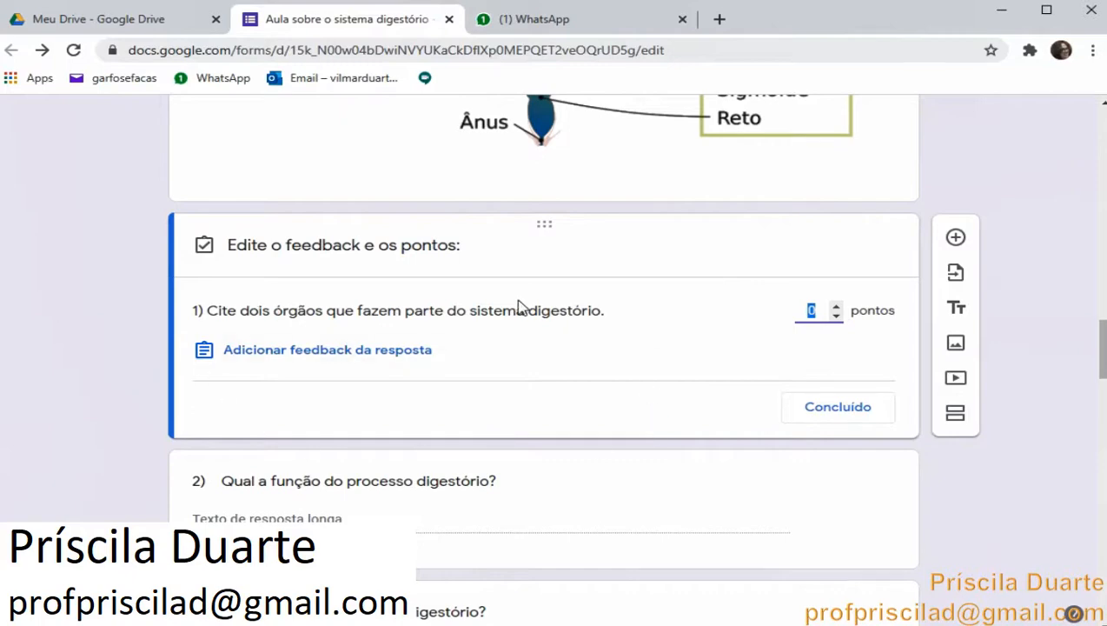
click(836, 306)
Open the answer key for question 4, Marque apenas as afirmações verdadeiras, and increase its points
scroll(687, 450, down, 3)
scroll(702, 430, down, 6)
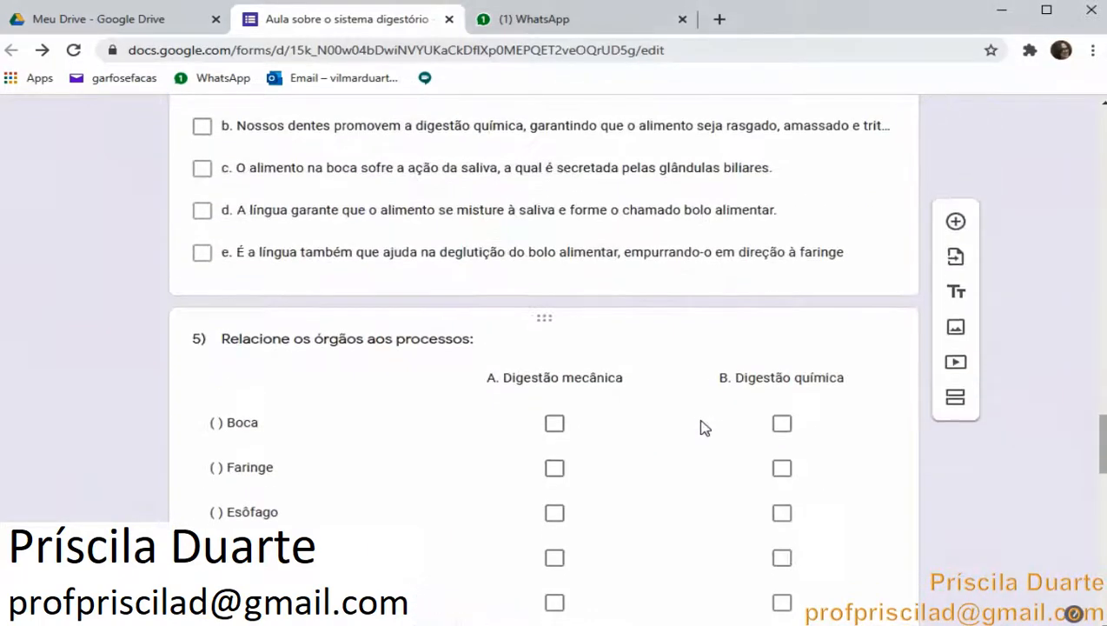
scroll(704, 425, up, 1)
click(692, 375)
scroll(695, 374, down, 4)
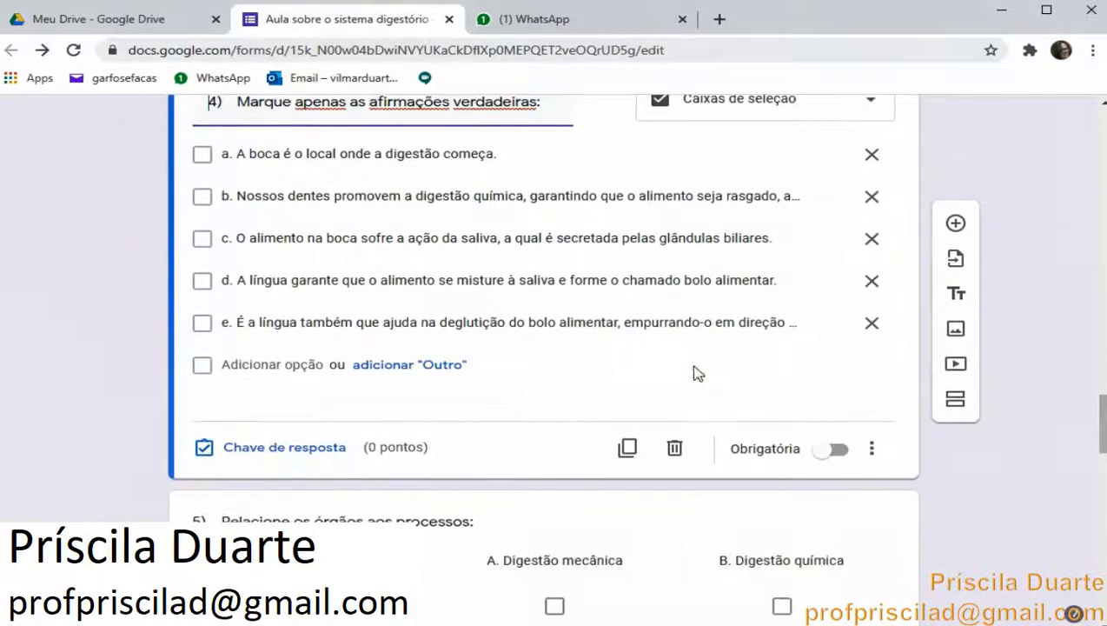
click(321, 447)
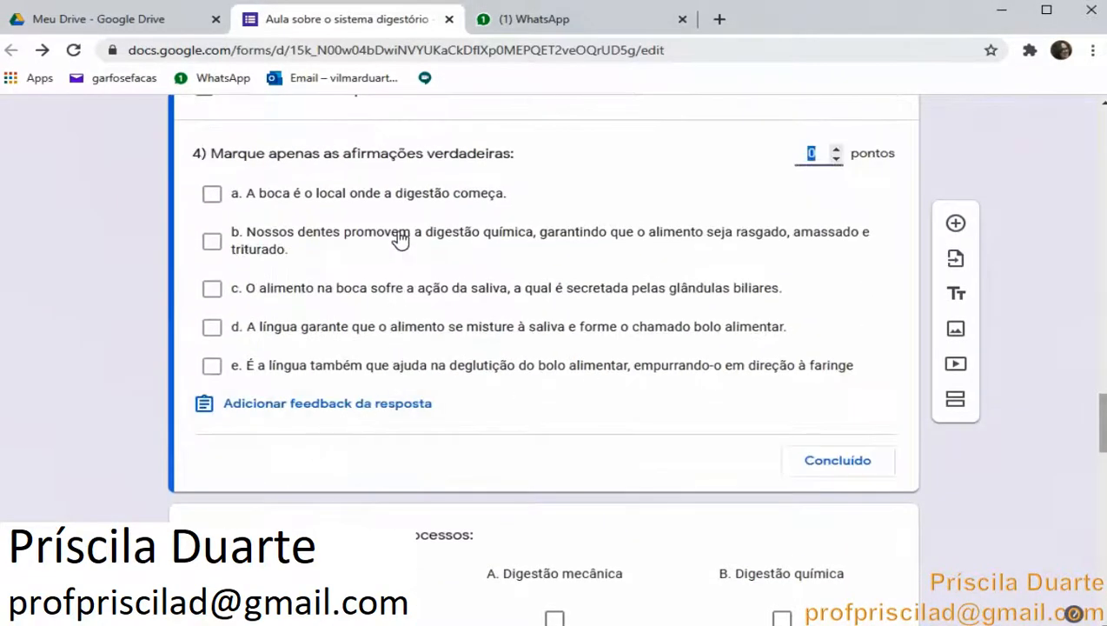
click(836, 149)
scroll(734, 382, up, 3)
scroll(742, 406, up, 15)
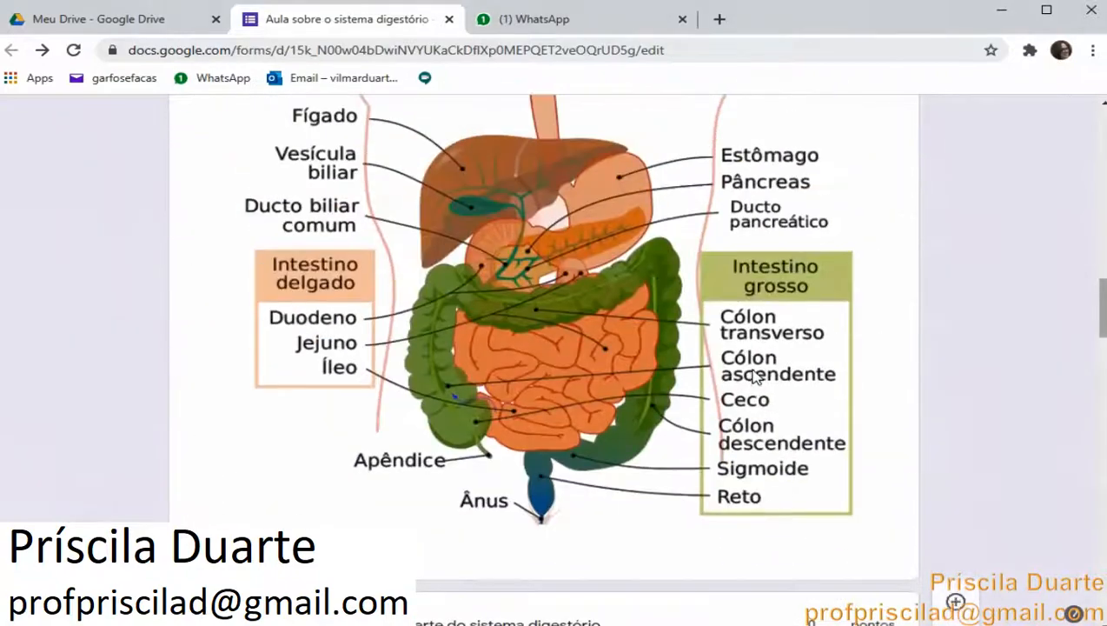
scroll(758, 360, up, 8)
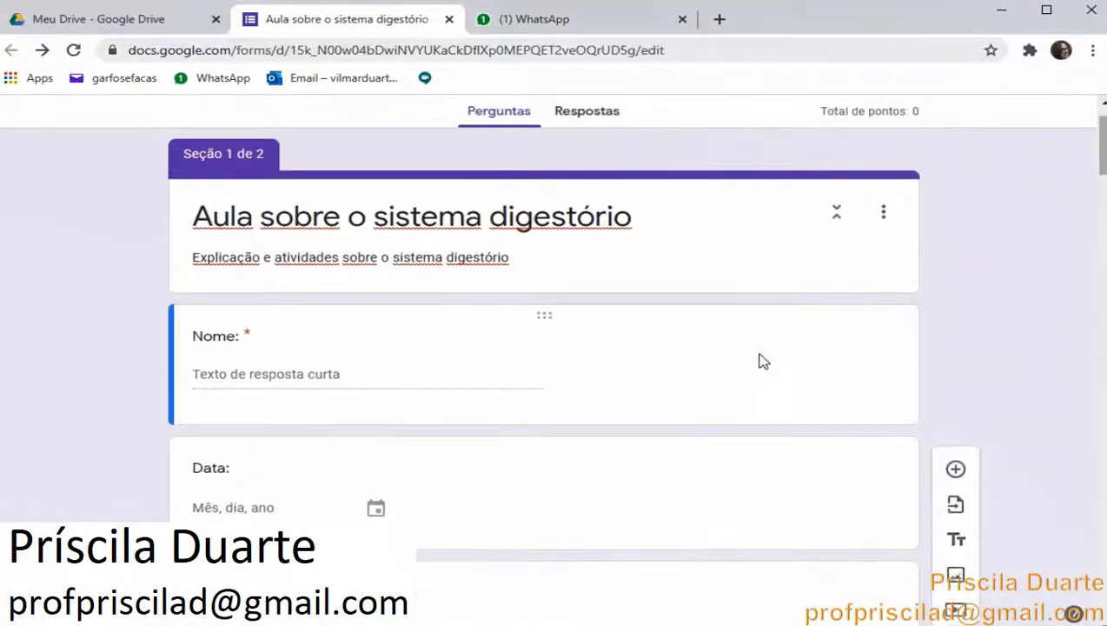